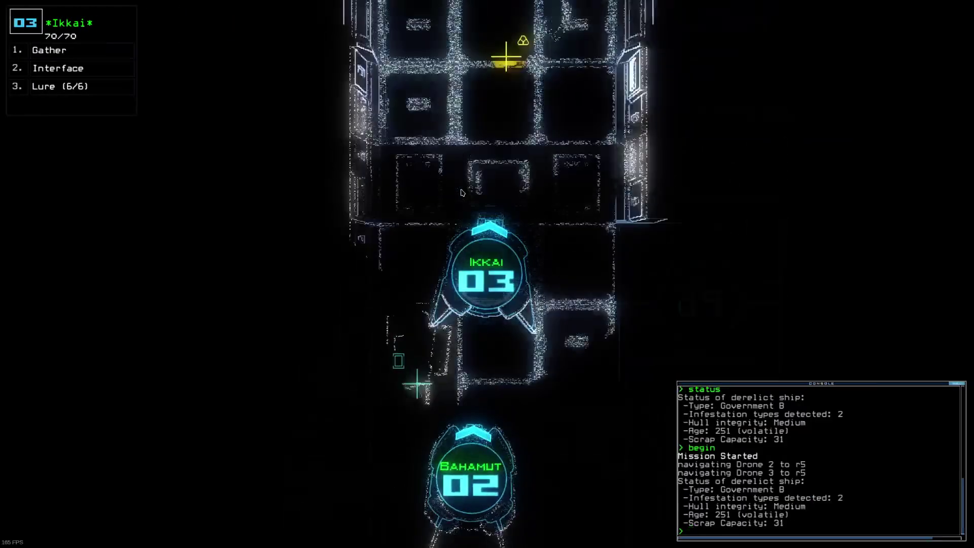
{"action": "type", "text": "g"}
Have drone 3 gather the nearby scrap and fuel, then move it onward.
{"action": "key", "text": "Return"}
{"action": "type", "text": "g"}
{"action": "key", "text": "Return"}
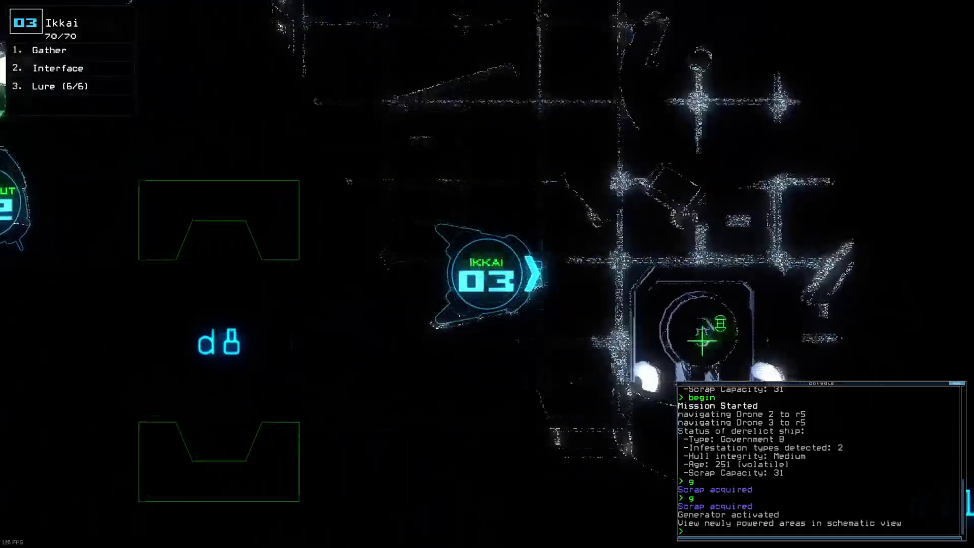
{"action": "type", "text": "g"}
{"action": "key", "text": "Return"}
{"action": "type", "text": "g"}
{"action": "key", "text": "Return"}
{"action": "key", "text": "space"}
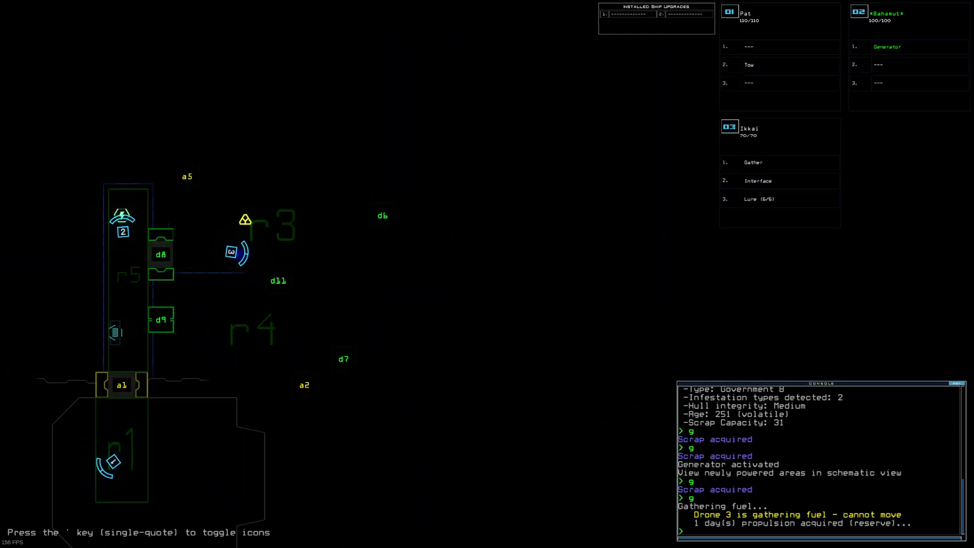
{"action": "key", "text": "space"}
{"action": "key", "text": "Up"}
{"action": "key", "text": "Up"}
{"action": "key", "text": "Up"}
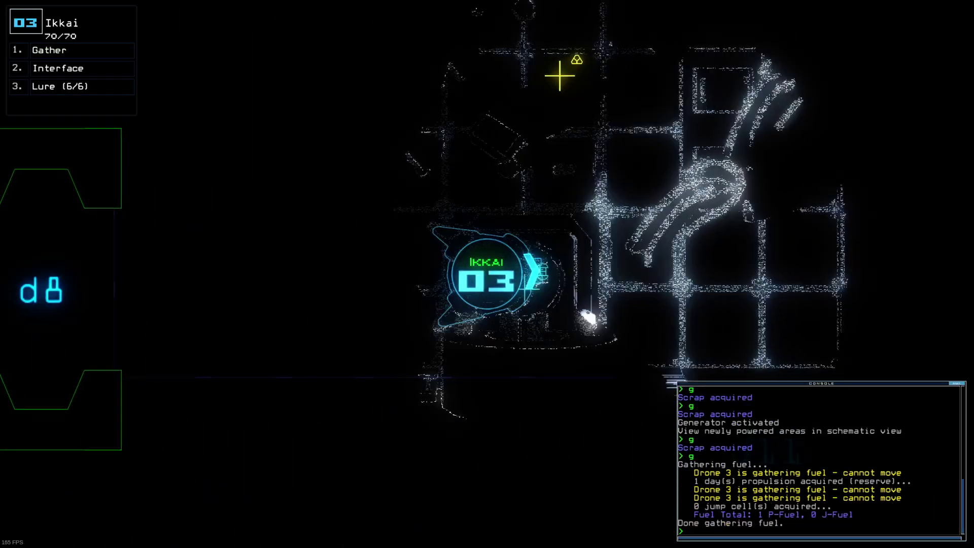
{"action": "key", "text": "Up"}
Steer drone 3 through the rooms, collecting more scrap along the way.
{"action": "key", "text": "Left"}
{"action": "key", "text": "Return"}
{"action": "key", "text": "Up"}
{"action": "key", "text": "Up"}
{"action": "key", "text": "Up"}
{"action": "key", "text": "Left"}
{"action": "key", "text": "Up"}
{"action": "key", "text": "Up"}
{"action": "key", "text": "Up"}
{"action": "key", "text": "Up"}
{"action": "key", "text": "Right"}
{"action": "key", "text": "Up"}
{"action": "key", "text": "Up"}
{"action": "key", "text": "Up"}
{"action": "key", "text": "Up"}
{"action": "key", "text": "Return"}
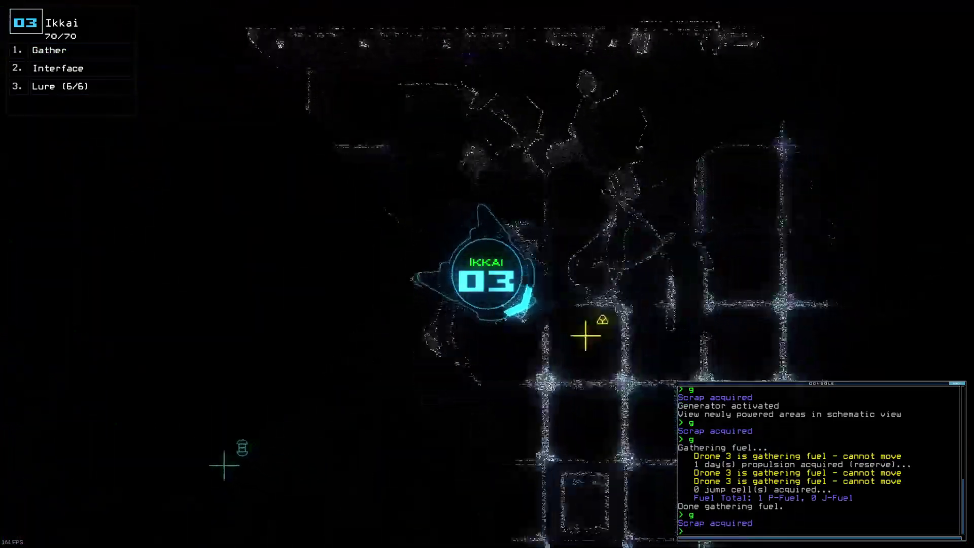
{"action": "key", "text": "Left"}
{"action": "key", "text": "Up"}
{"action": "key", "text": "Up"}
{"action": "key", "text": "Up"}
{"action": "key", "text": "Up"}
{"action": "key", "text": "Right"}
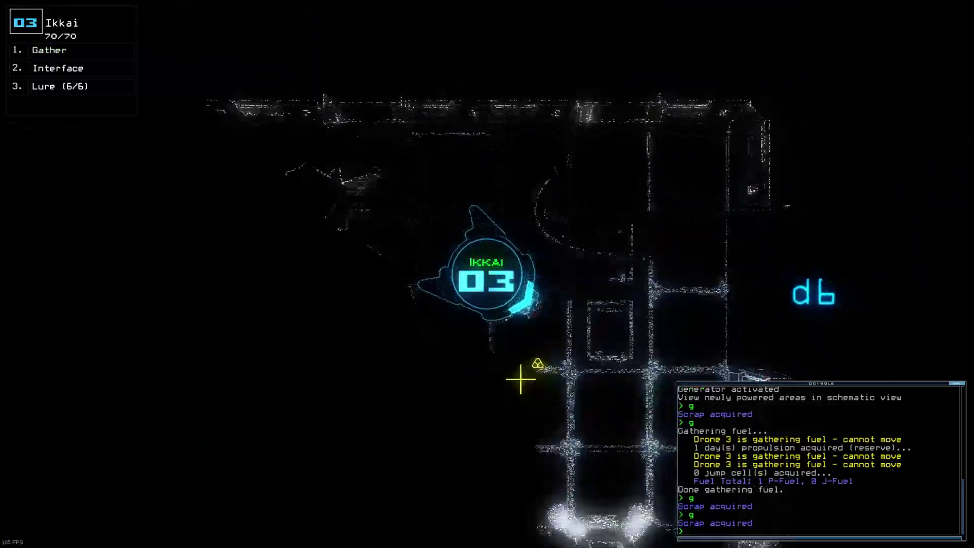
{"action": "key", "text": "Up"}
{"action": "key", "text": "Up"}
{"action": "type", "text": "g"}
{"action": "key", "text": "Return"}
Drop a lure in room r3 and close the nearest doors.
{"action": "key", "text": "space"}
{"action": "key", "text": "space"}
{"action": "key", "text": "Left"}
{"action": "key", "text": "Up"}
{"action": "key", "text": "Up"}
{"action": "type", "text": "lure"}
{"action": "key", "text": "Return"}
{"action": "key", "text": "Left"}
{"action": "type", "text": "cccc"}
{"action": "key", "text": "Return"}
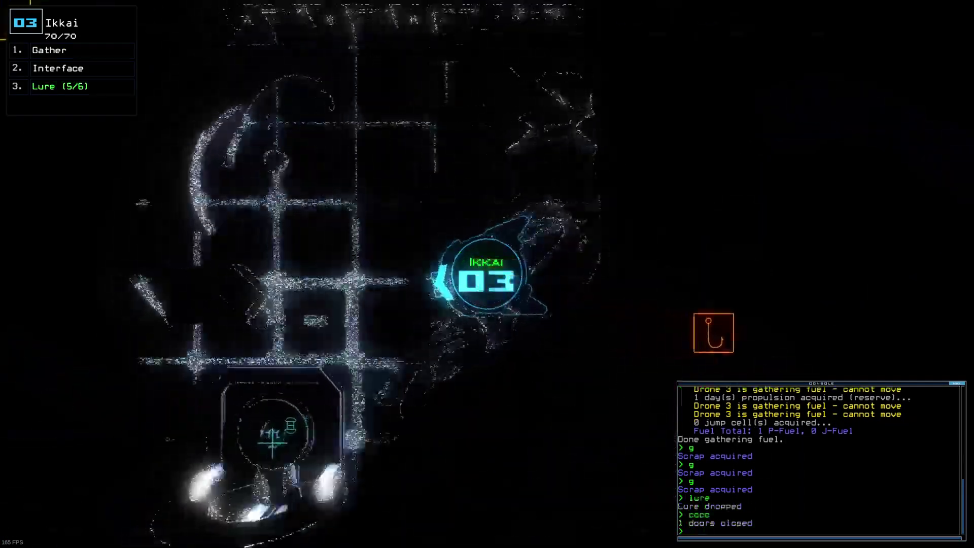
{"action": "key", "text": "Up"}
{"action": "key", "text": "Up"}
{"action": "key", "text": "Up"}
Open door d11, drive drone 3 through, and close it behind.
{"action": "key", "text": "space"}
{"action": "key", "text": "space"}
{"action": "type", "text": "d11"}
{"action": "key", "text": "space"}
{"action": "key", "text": "Return"}
{"action": "key", "text": "space"}
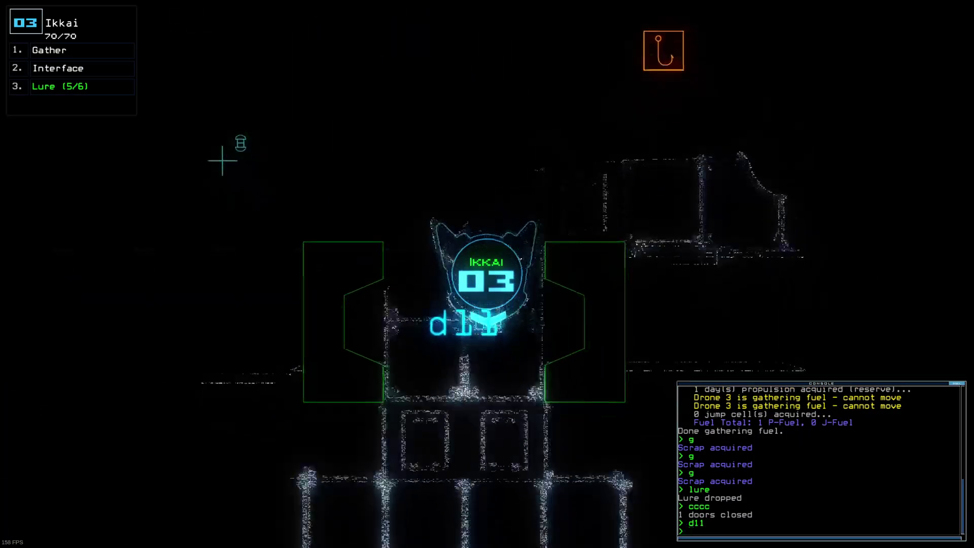
{"action": "key", "text": "Up"}
{"action": "key", "text": "Up"}
{"action": "key", "text": "Up"}
{"action": "key", "text": "Up"}
{"action": "key", "text": "Return"}
{"action": "key", "text": "space"}
{"action": "key", "text": "space"}
{"action": "key", "text": "Right"}
{"action": "key", "text": "Up"}
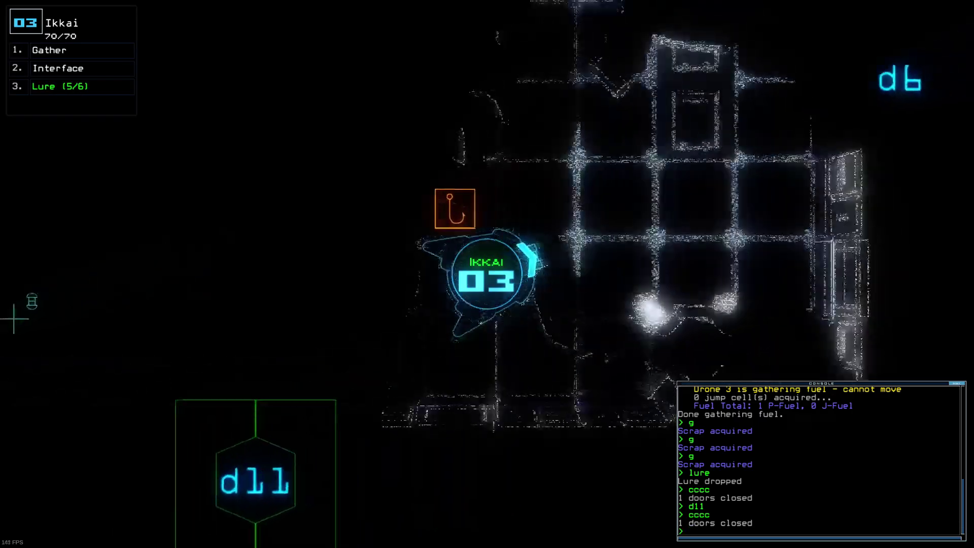
{"action": "scroll", "coordinate": [487, 274], "scroll_direction": "down", "scroll_amount": 2}
{"action": "type", "text": "d6 d6"}
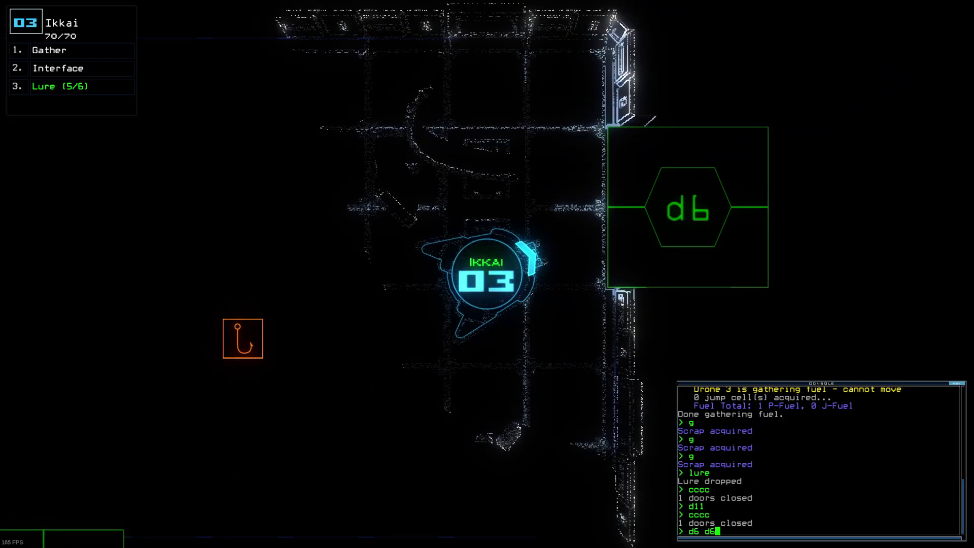
Open door d6 to reveal room r6, move drone 3 through, and close the door.
{"action": "key", "text": "space"}
{"action": "key", "text": "space"}
{"action": "key", "text": "Right"}
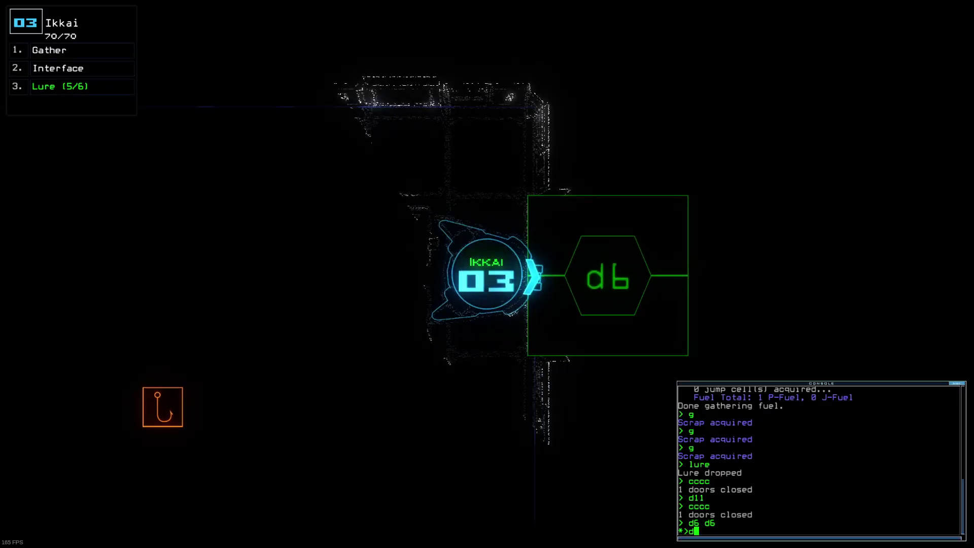
{"action": "type", "text": "6"}
{"action": "key", "text": "Return"}
{"action": "key", "text": "space"}
{"action": "key", "text": "space"}
{"action": "key", "text": "Right"}
{"action": "type", "text": "cccc"}
{"action": "key", "text": "Return"}
{"action": "key", "text": "space"}
{"action": "key", "text": "space"}
{"action": "key", "text": "Up"}
{"action": "key", "text": "space"}
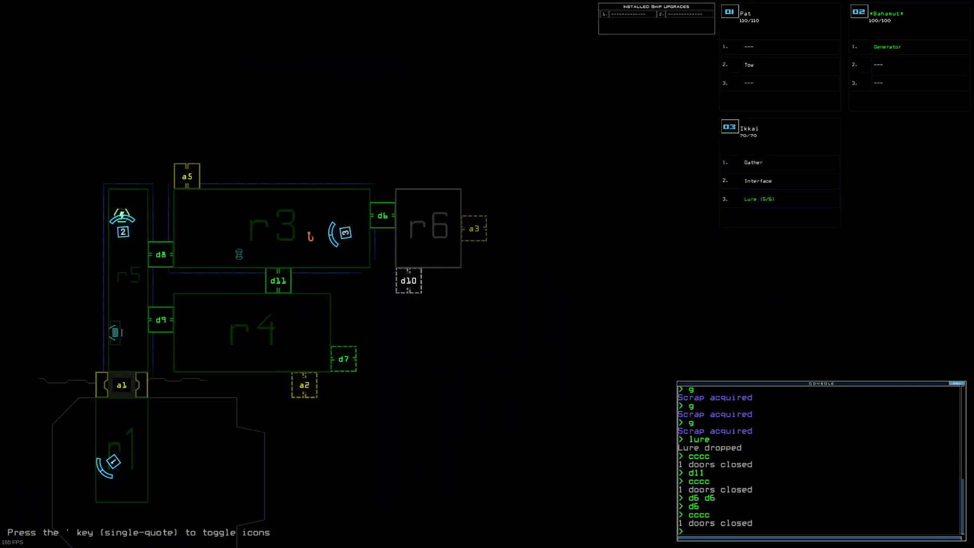
Take drone 3 through d11 into r4, close the doors, and drop a lure.
{"action": "key", "text": "space"}
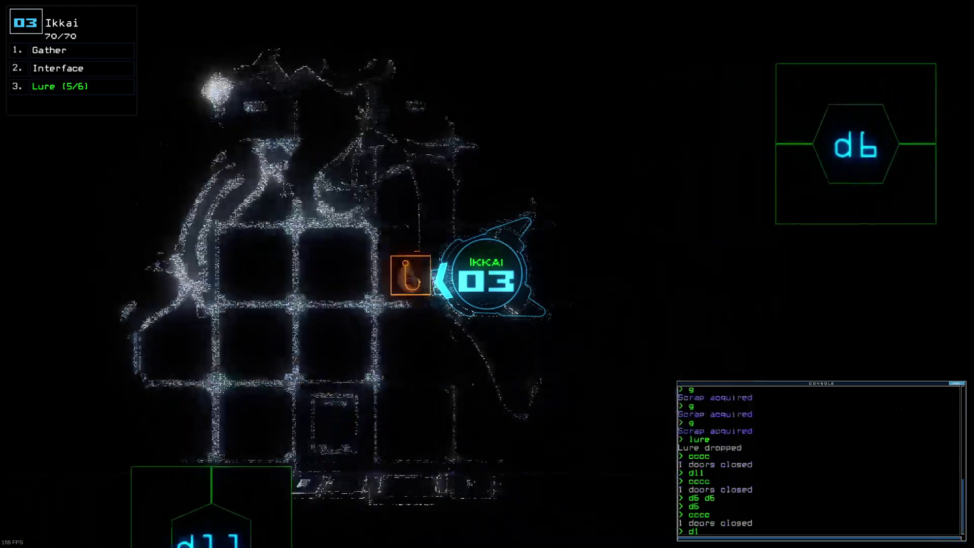
{"action": "type", "text": "d11"}
{"action": "key", "text": "space"}
{"action": "key", "text": "space"}
{"action": "key", "text": "Return"}
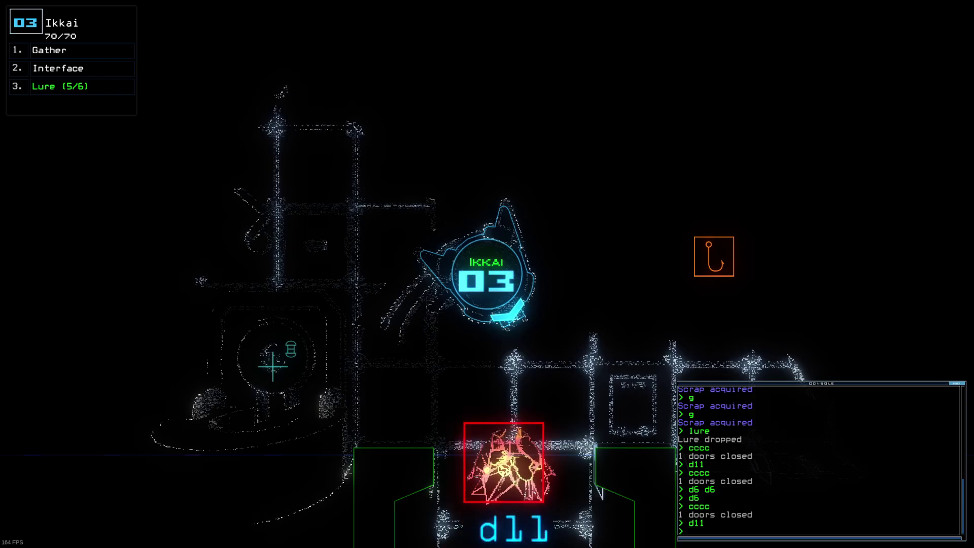
{"action": "key", "text": "Down"}
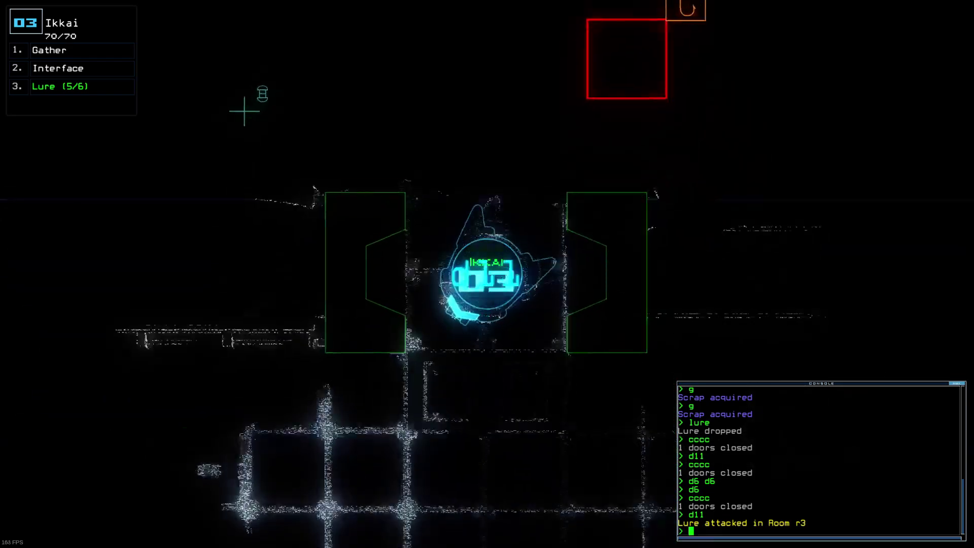
{"action": "key", "text": "Down"}
{"action": "type", "text": "cccc"}
{"action": "key", "text": "Return"}
{"action": "type", "text": "lure"}
{"action": "key", "text": "Return"}
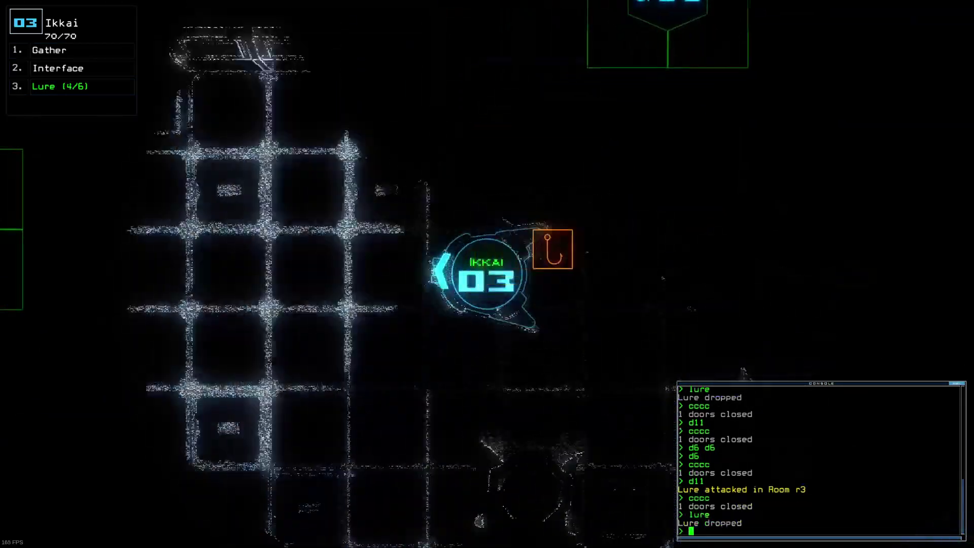
{"action": "key", "text": "space"}
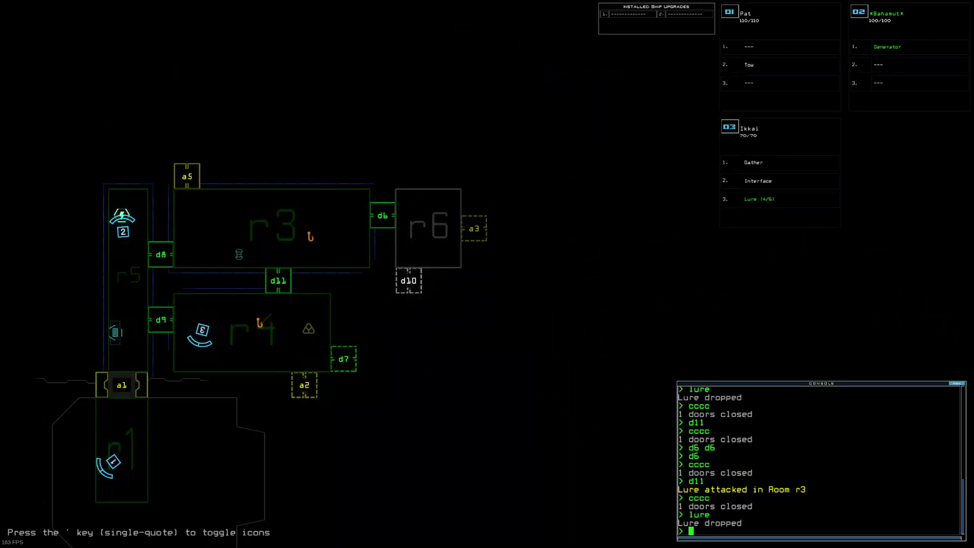
{"action": "type", "text": "f r3"}
Open door d7 and drive drone 3 down into room r2.
{"action": "key", "text": "space"}
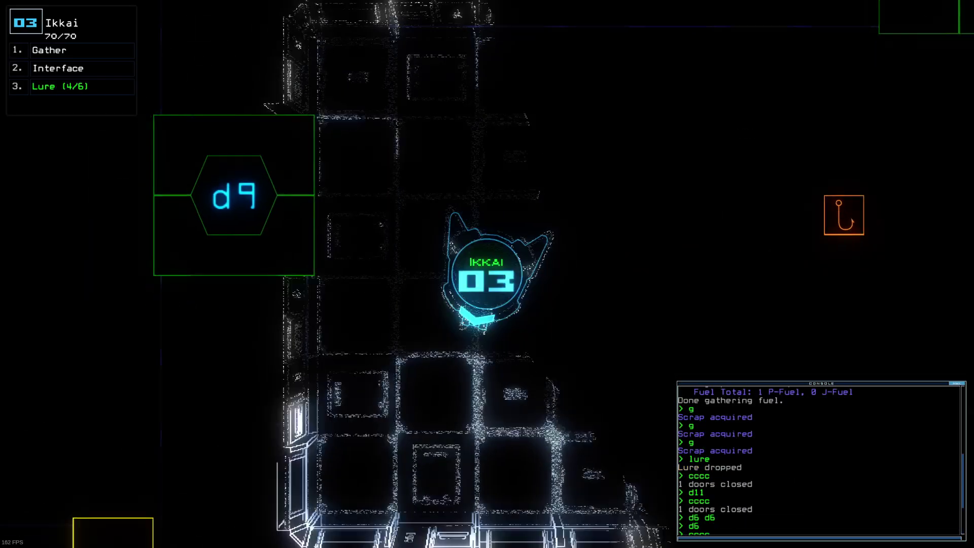
{"action": "key", "text": "Right"}
{"action": "key", "text": "Right"}
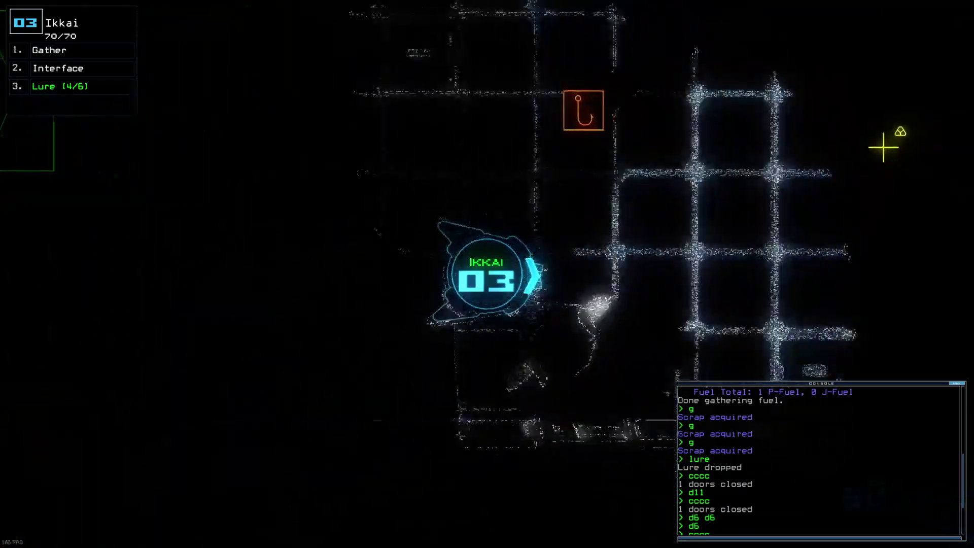
{"action": "key", "text": "Up"}
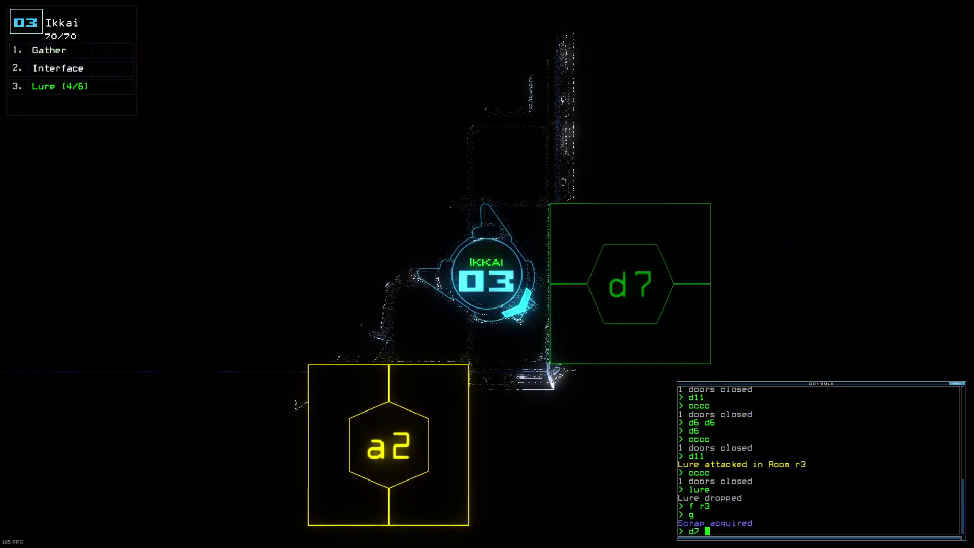
{"action": "key", "text": "Return"}
{"action": "key", "text": "space"}
{"action": "key", "text": "space"}
{"action": "type", "text": "7"}
{"action": "key", "text": "Return"}
{"action": "key", "text": "space"}
{"action": "key", "text": "space"}
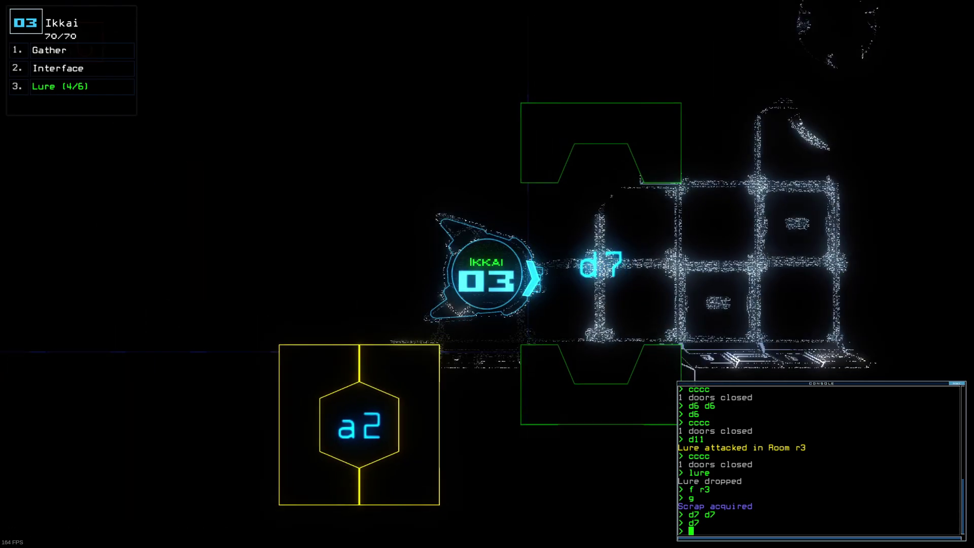
{"action": "key", "text": "space"}
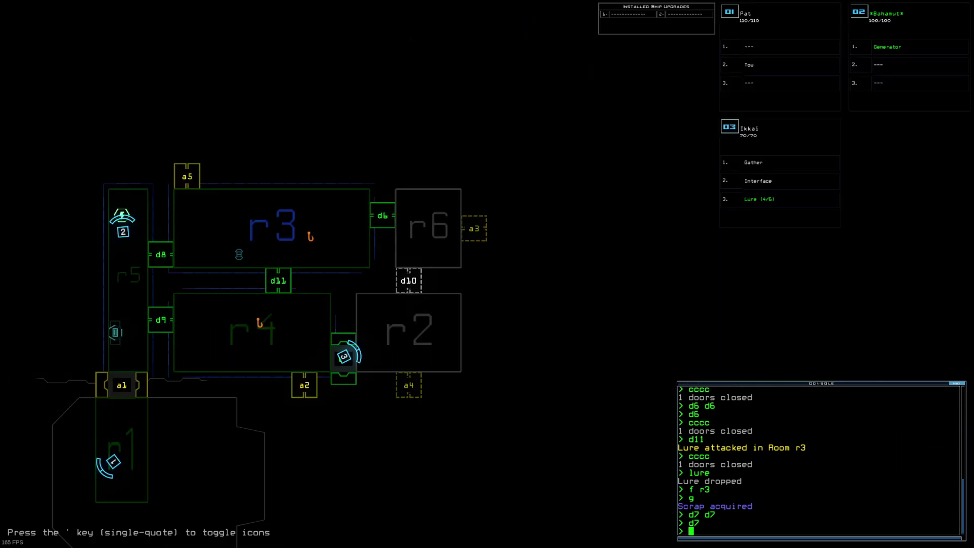
{"action": "key", "text": "space"}
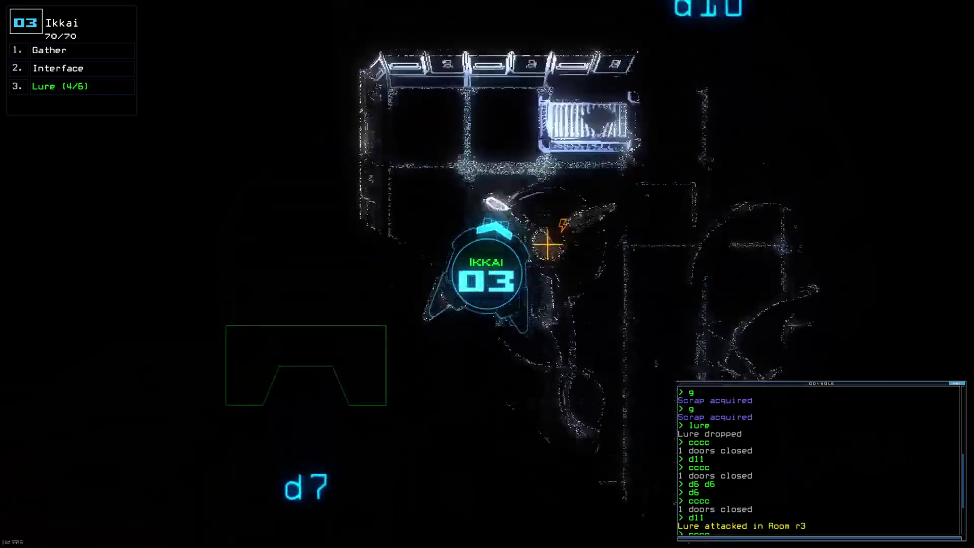
{"action": "key", "text": "Right"}
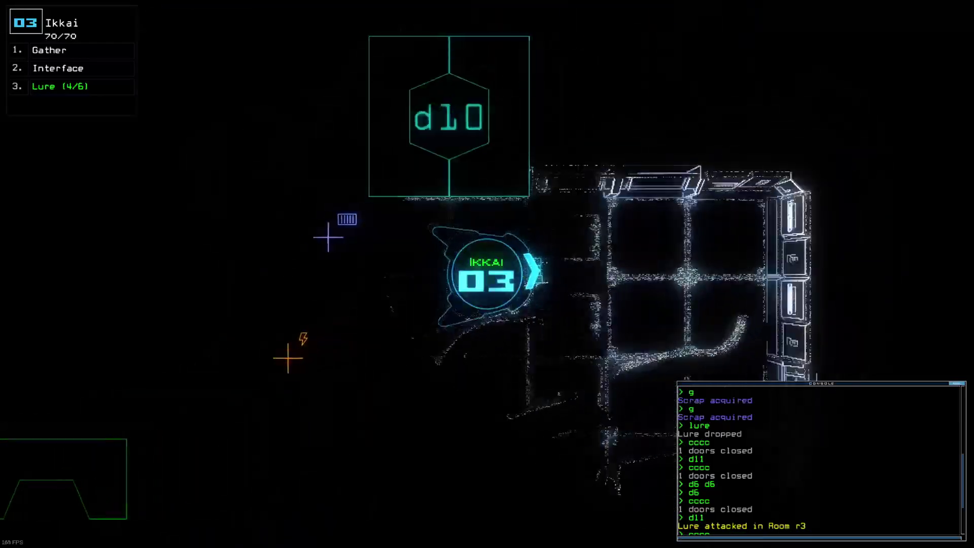
{"action": "key", "text": "Down"}
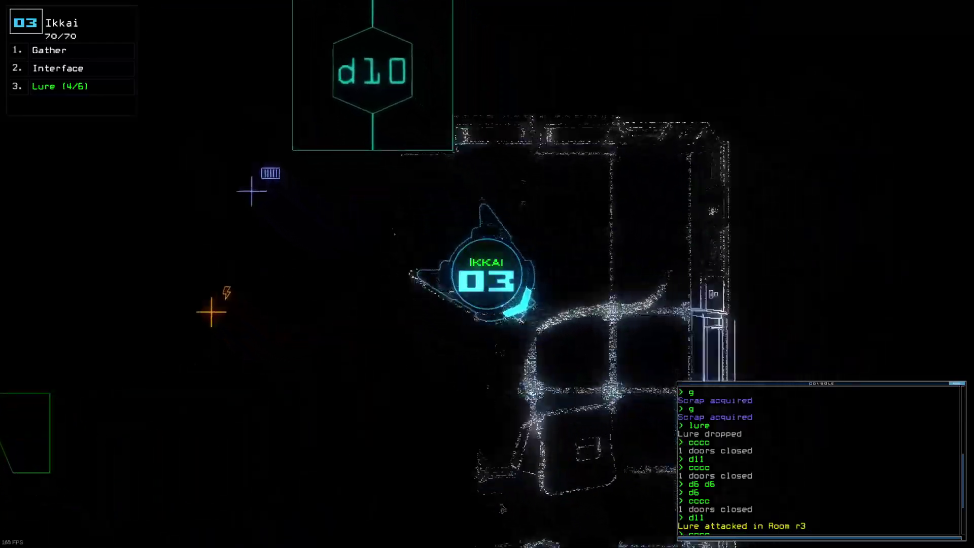
{"action": "key", "text": "space"}
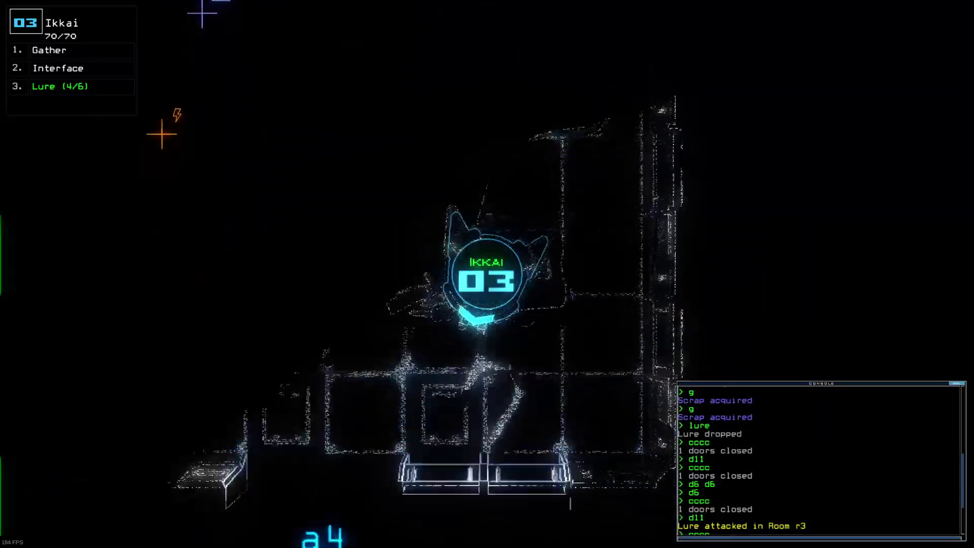
{"action": "type", "text": "vent r3 a5"}
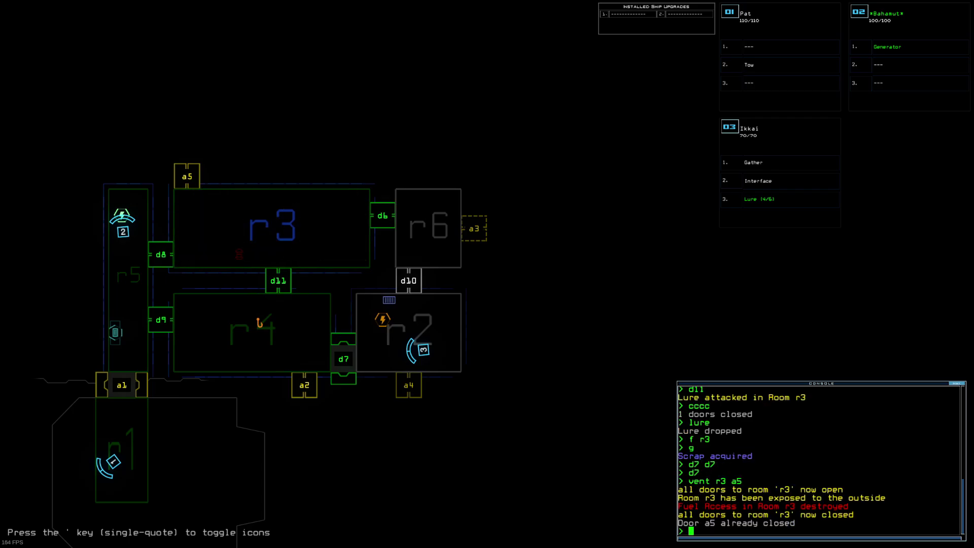
{"action": "key", "text": "space"}
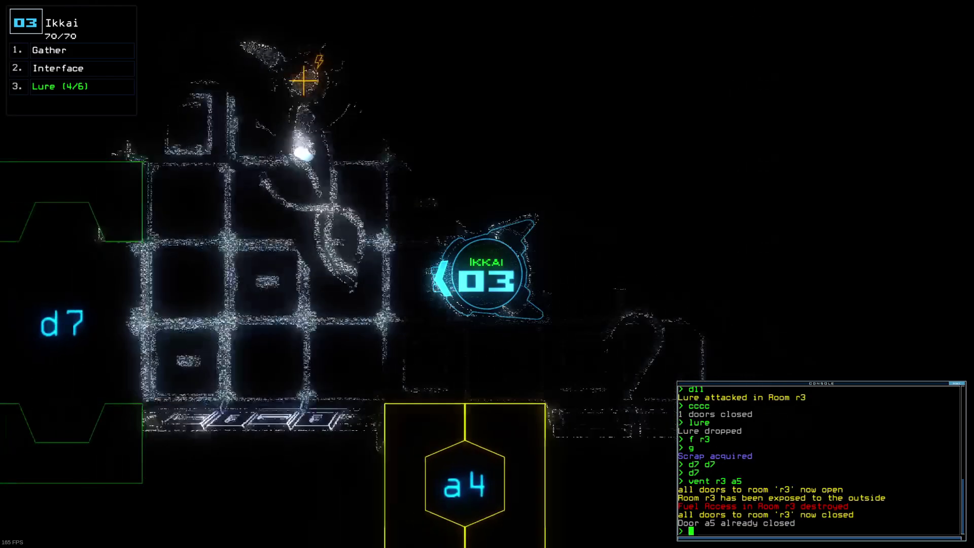
{"action": "type", "text": "f r3"}
Return drone 3 to r3 to pick up the lure, open d11 and d6, then close the doors.
{"action": "key", "text": "Return"}
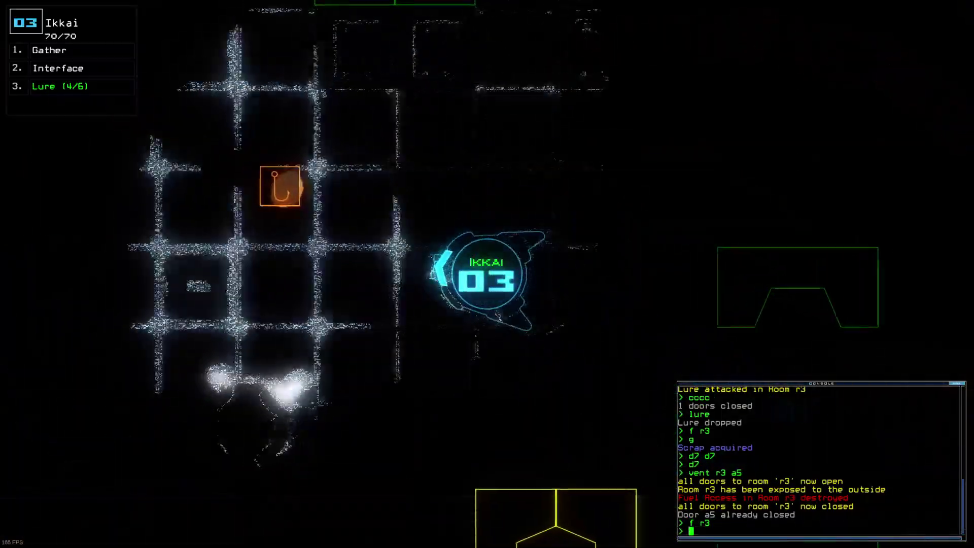
{"action": "type", "text": "pickup"}
{"action": "key", "text": "Return"}
{"action": "key", "text": "Up"}
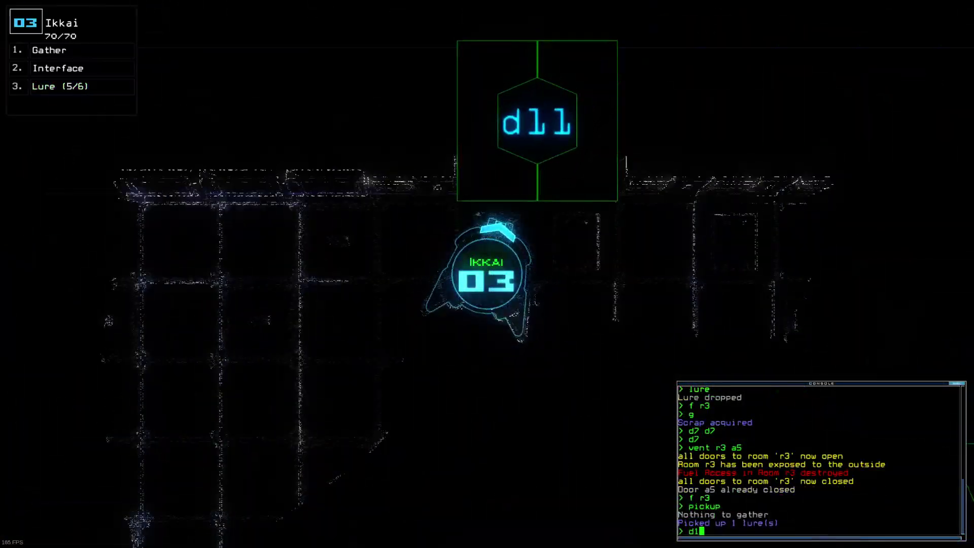
{"action": "key", "text": "space"}
{"action": "type", "text": "d11"}
{"action": "key", "text": "Return"}
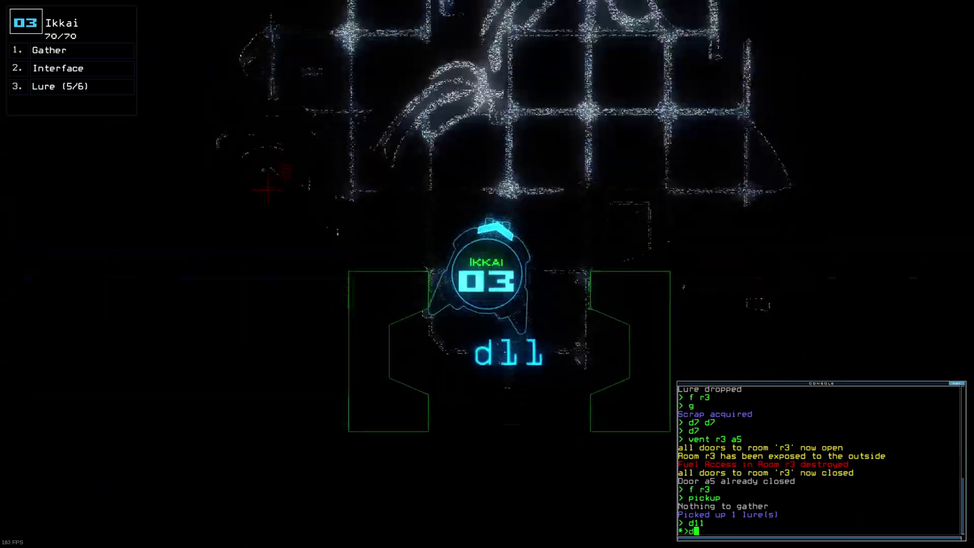
{"action": "type", "text": "d6"}
{"action": "key", "text": "Return"}
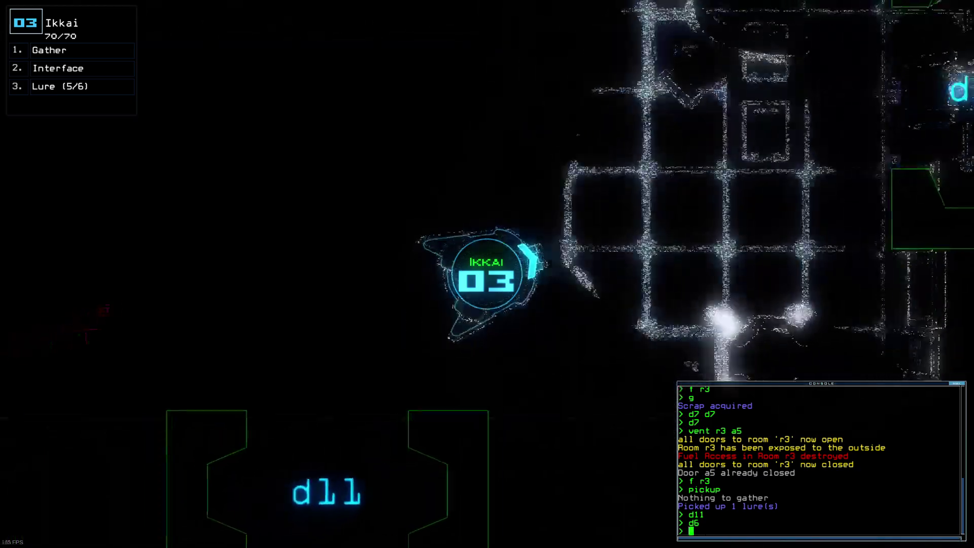
{"action": "type", "text": "cccc"}
{"action": "key", "text": "Return"}
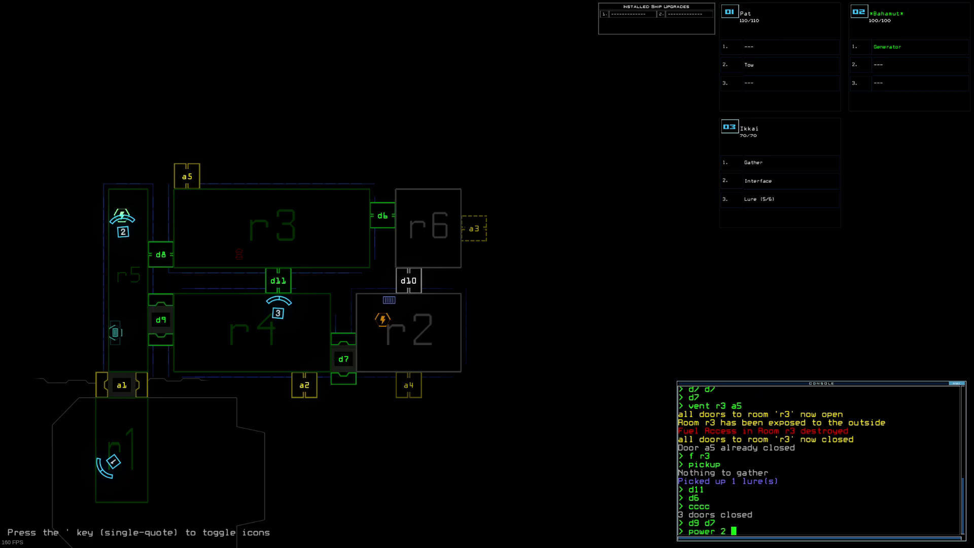
{"action": "type", "text": "2"}
Send drone 2 to power room r2 and move drone 3 onward through the corridors.
{"action": "key", "text": "Return"}
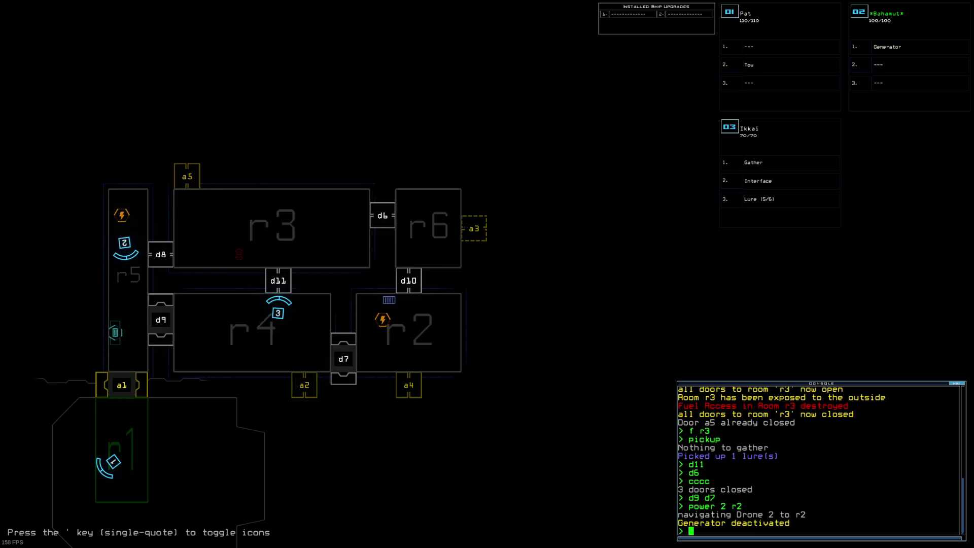
{"action": "key", "text": "3"}
{"action": "key", "text": "Right"}
{"action": "key", "text": "Up"}
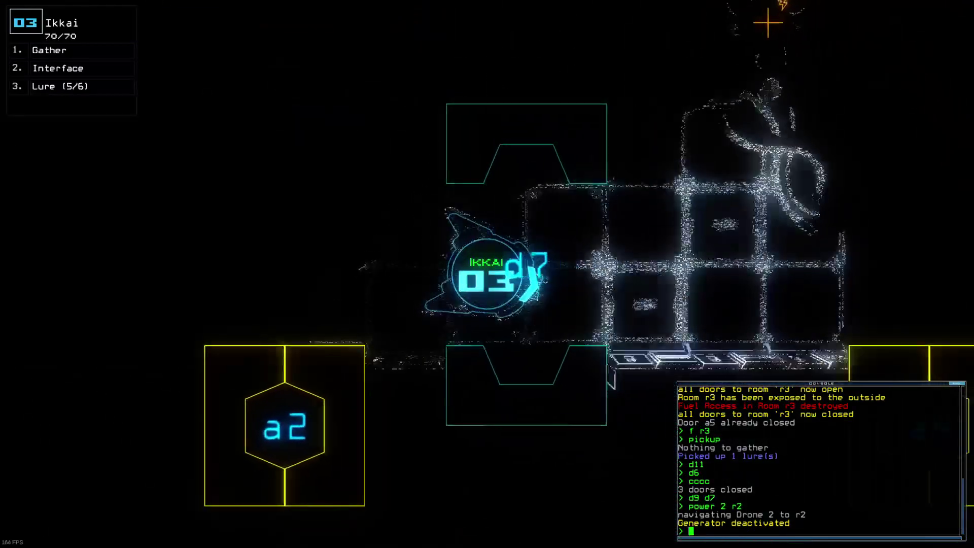
{"action": "key", "text": "Up"}
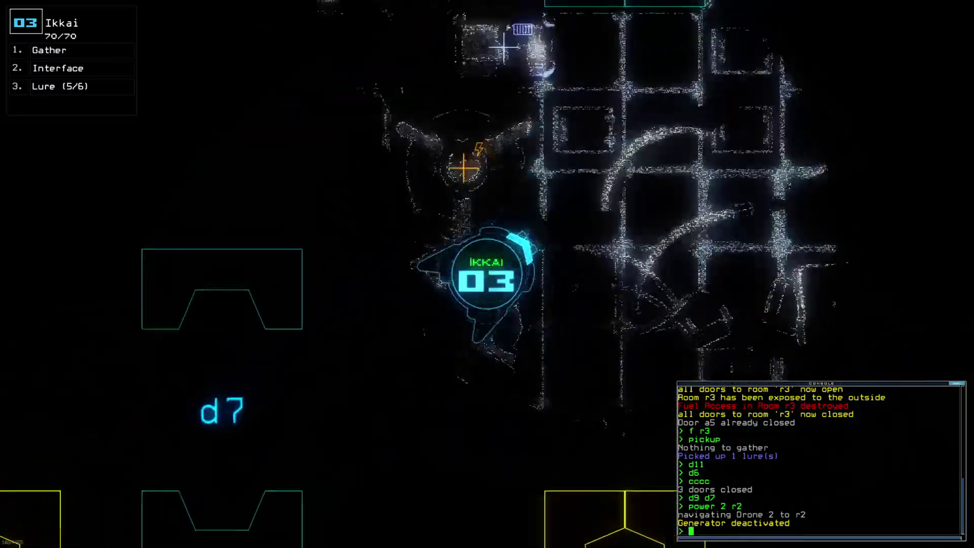
{"action": "key", "text": "Escape"}
{"action": "type", "text": "f r3"}
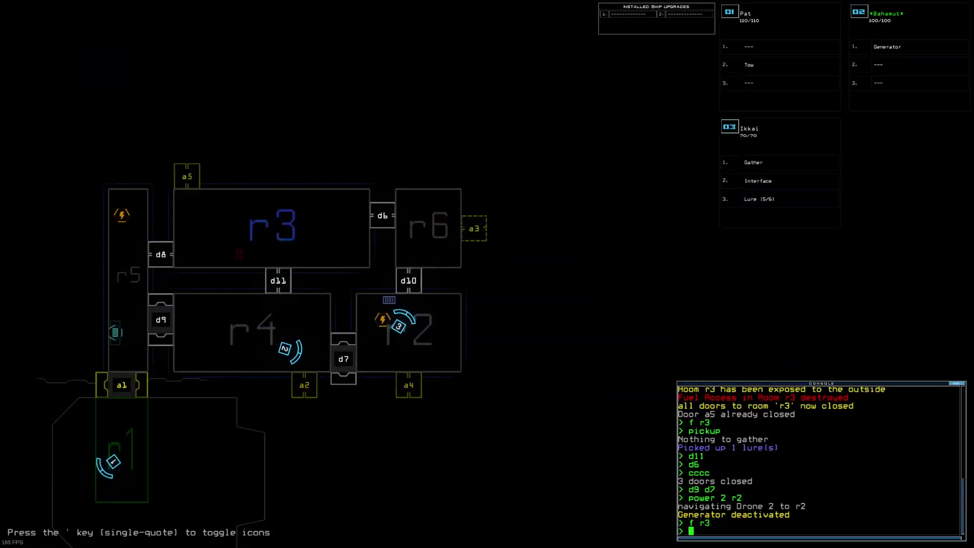
{"action": "key", "text": "3"}
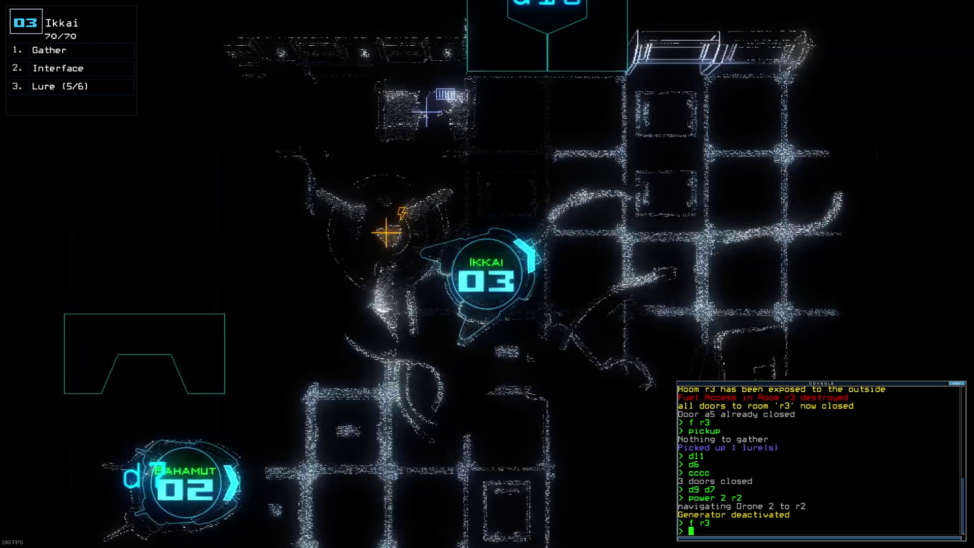
{"action": "key", "text": "Up"}
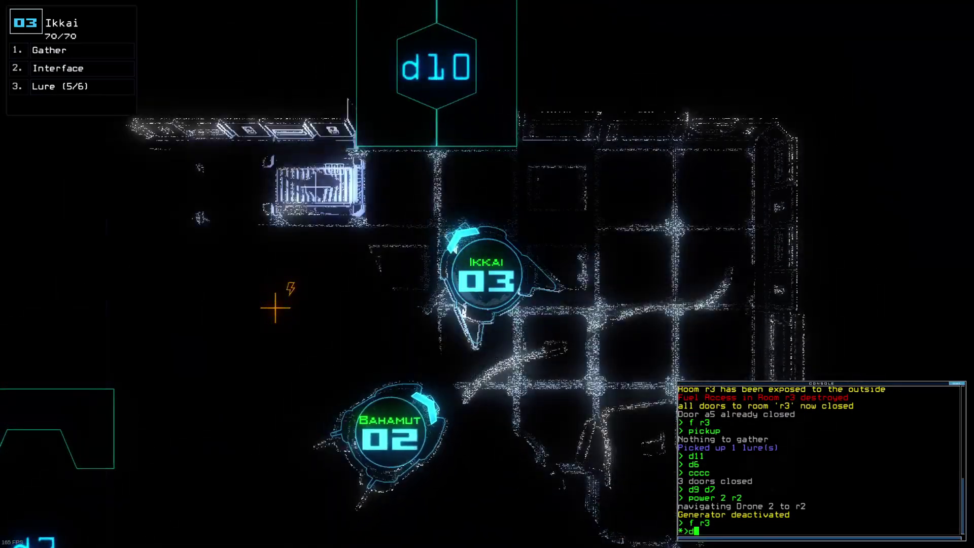
{"action": "key", "text": "e"}
{"action": "key", "text": "Escape"}
{"action": "type", "text": "d10"}
Open door d10, drive drone 3 into r6 to collect scrap, and close the doors.
{"action": "key", "text": "Return"}
{"action": "key", "text": "3"}
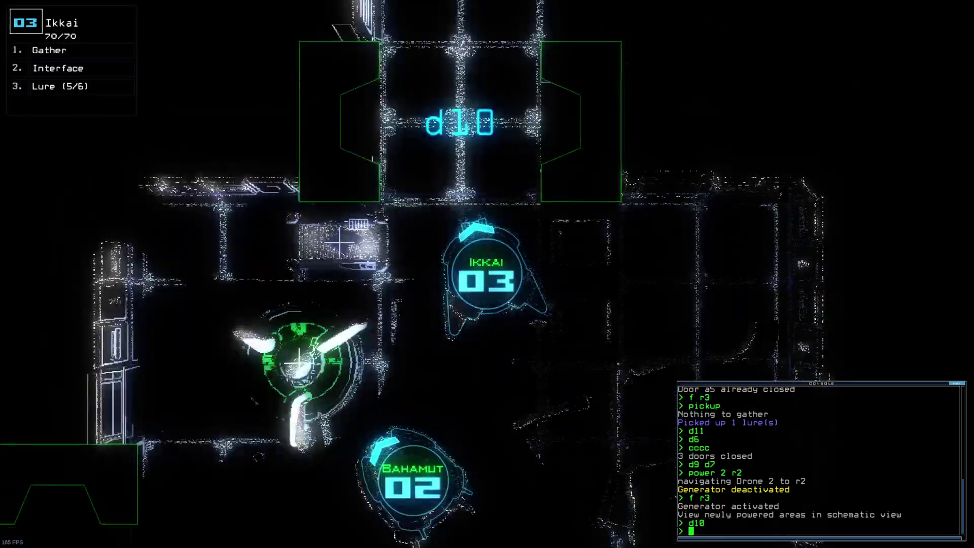
{"action": "key", "text": "Up"}
{"action": "key", "text": "Up"}
{"action": "key", "text": "Up"}
{"action": "type", "text": "g"}
{"action": "key", "text": "Return"}
{"action": "key", "text": "Up"}
{"action": "key", "text": "space"}
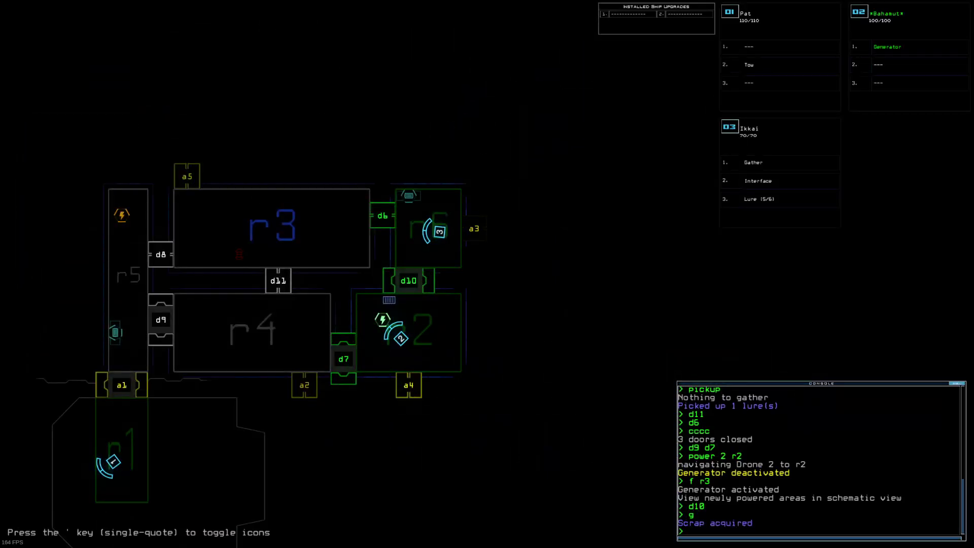
{"action": "key", "text": "space"}
{"action": "key", "text": "Down"}
{"action": "key", "text": "Down"}
{"action": "key", "text": "space"}
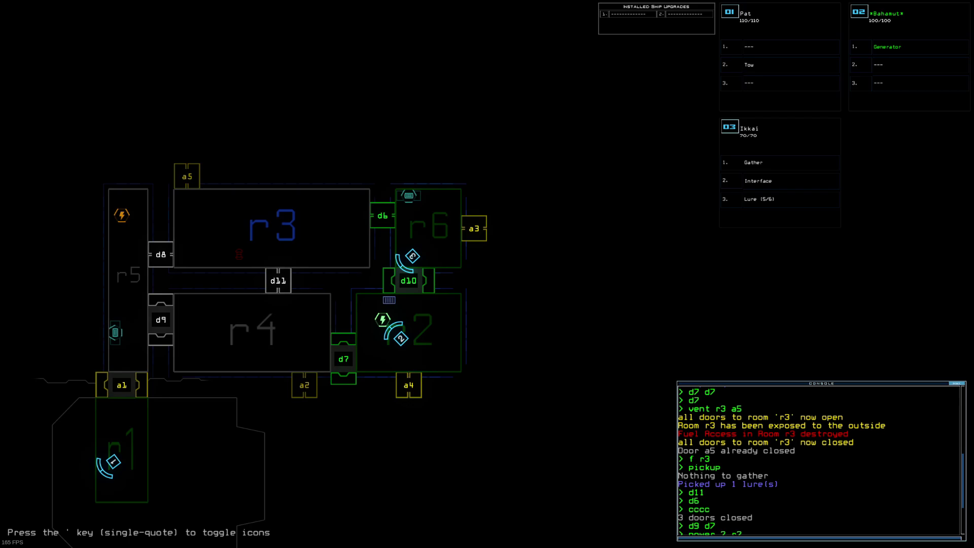
{"action": "key", "text": "space"}
{"action": "key", "text": "Up"}
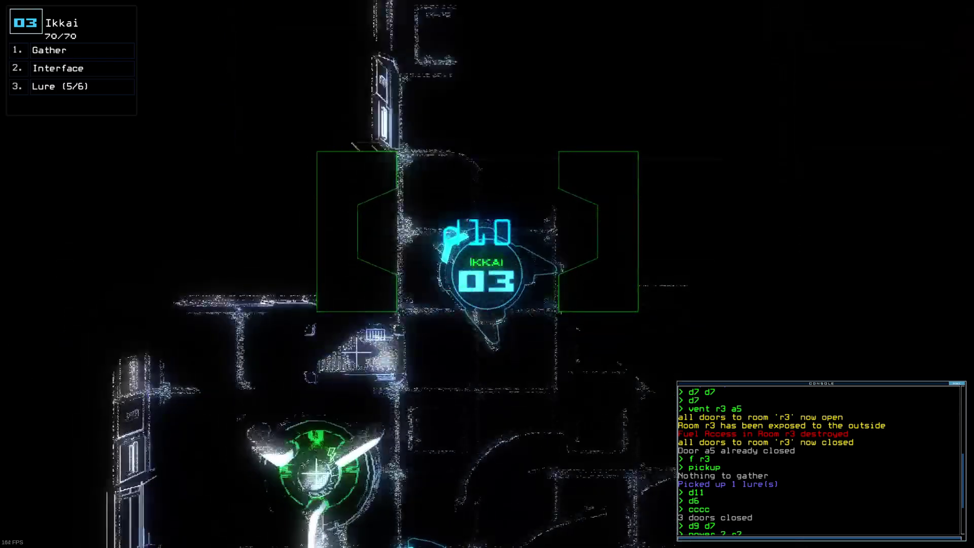
{"action": "key", "text": "space"}
{"action": "key", "text": "space"}
{"action": "key", "text": "space"}
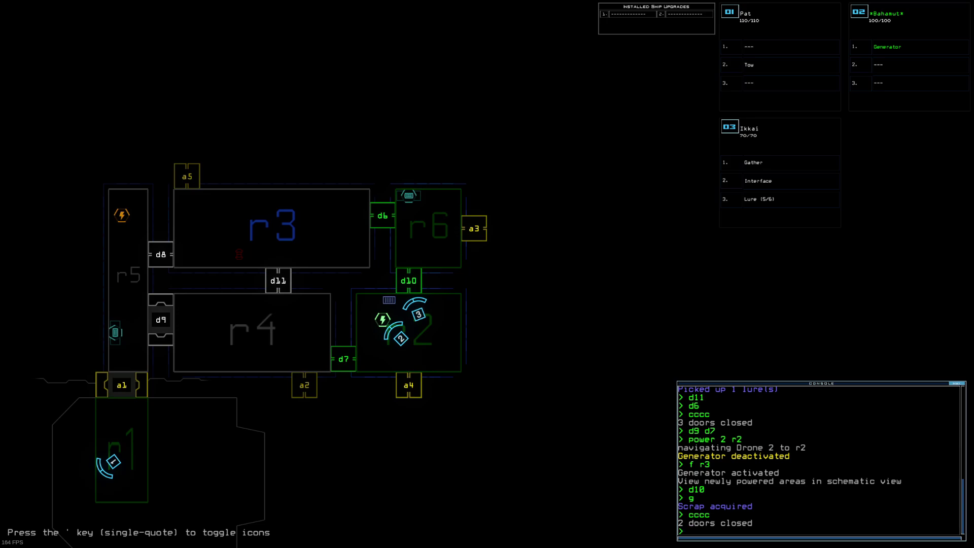
Reactivate drone 2's generator with g, then return to the schematic map.
{"action": "key", "text": "Tab"}
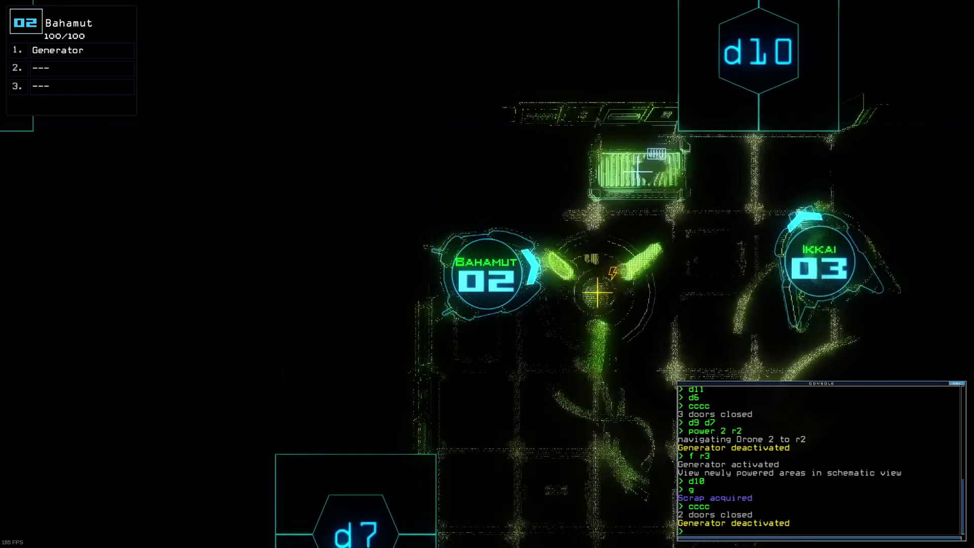
{"action": "type", "text": "g"}
{"action": "key", "text": "Return"}
{"action": "key", "text": "3"}
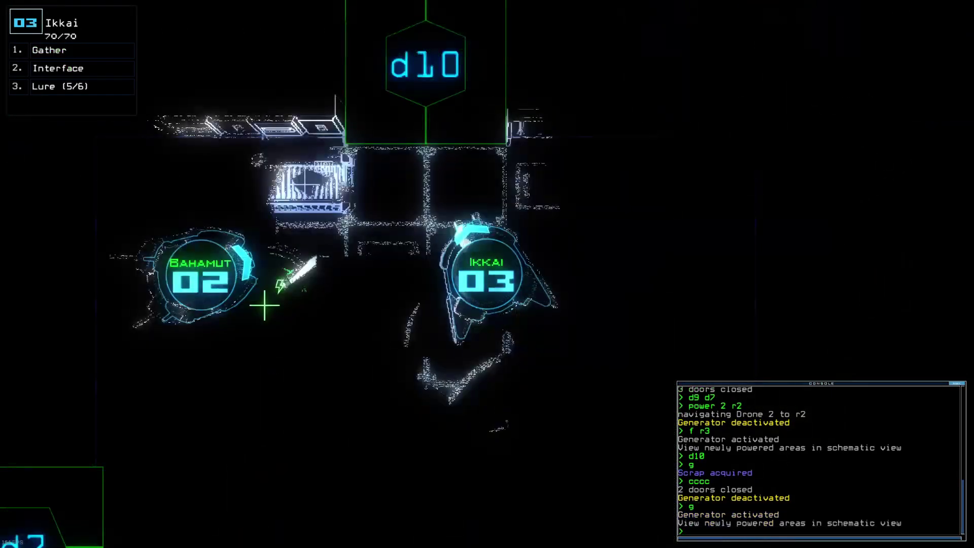
{"action": "key", "text": "space"}
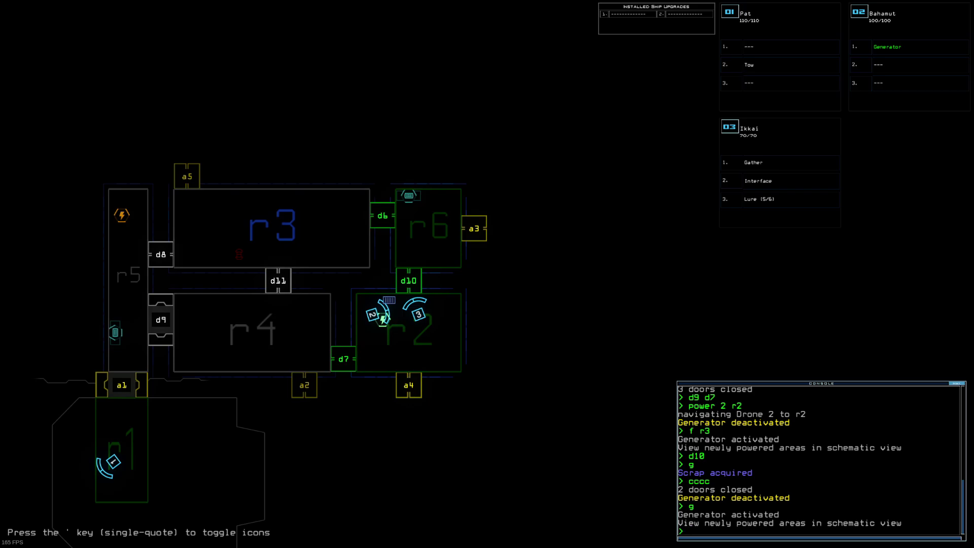
{"action": "key", "text": "space"}
{"action": "key", "text": "space"}
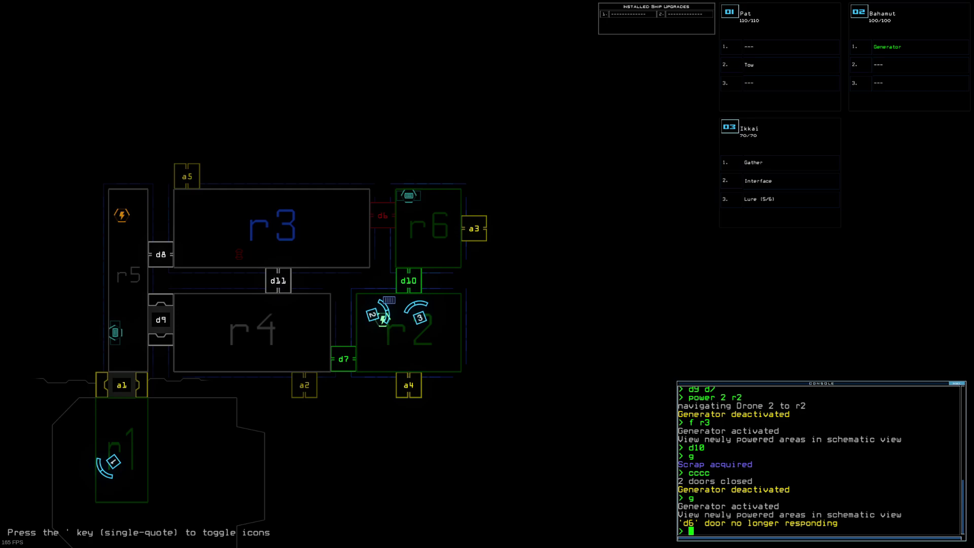
{"action": "type", "text": "time"}
Check the mission time (00:04:04) and reopen door d7.
{"action": "key", "text": "Return"}
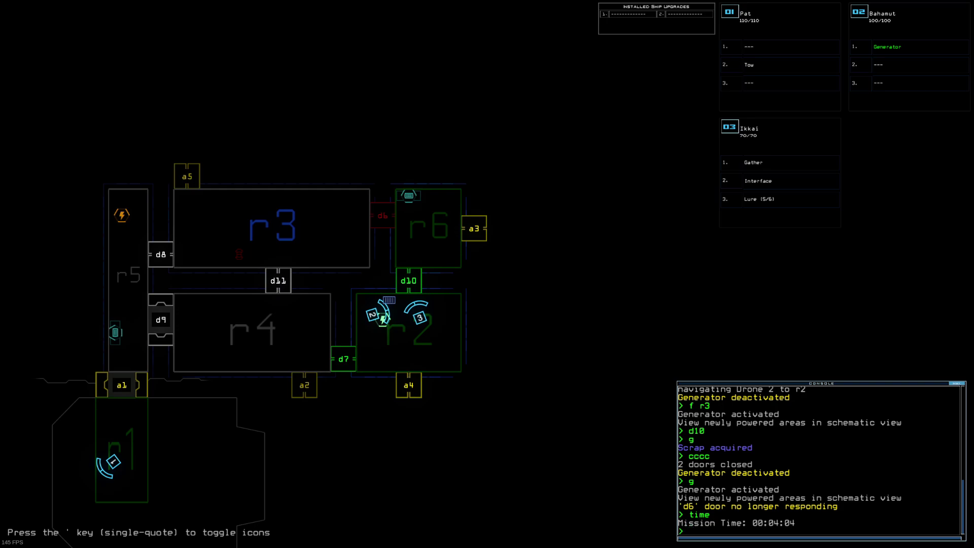
{"action": "type", "text": "d7"}
{"action": "key", "text": "Return"}
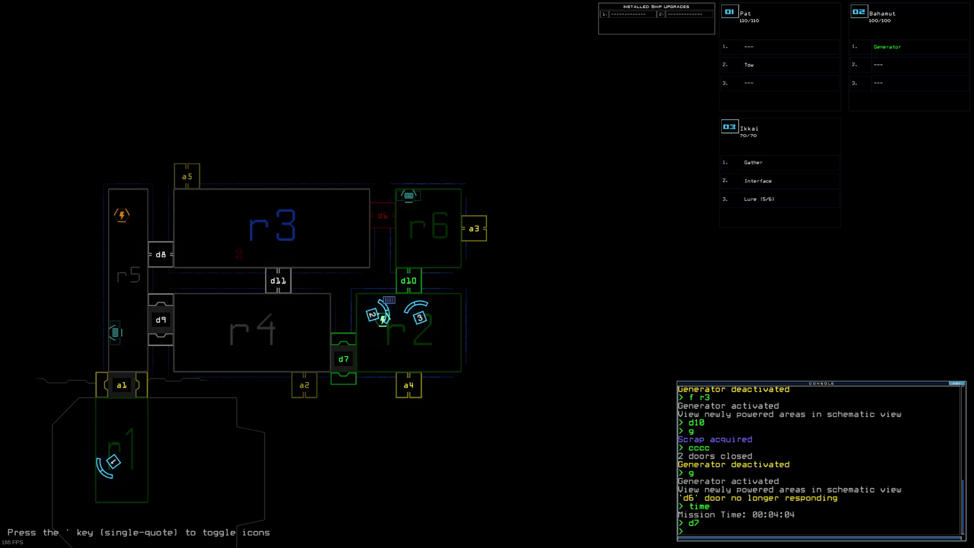
{"action": "type", "text": "power"}
{"action": "type", "text": " 2 r5"}
Move drone 2's generator to r5, recall drone 3 to r1, and close the open doors.
{"action": "key", "text": "Return"}
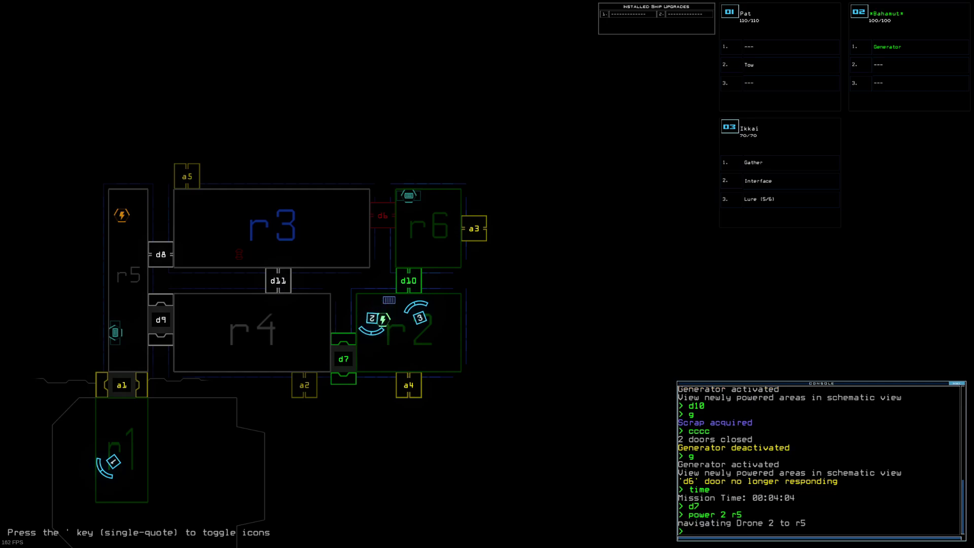
{"action": "type", "text": "back 3"}
{"action": "key", "text": "Return"}
{"action": "type", "text": "transport"}
{"action": "key", "text": "Return"}
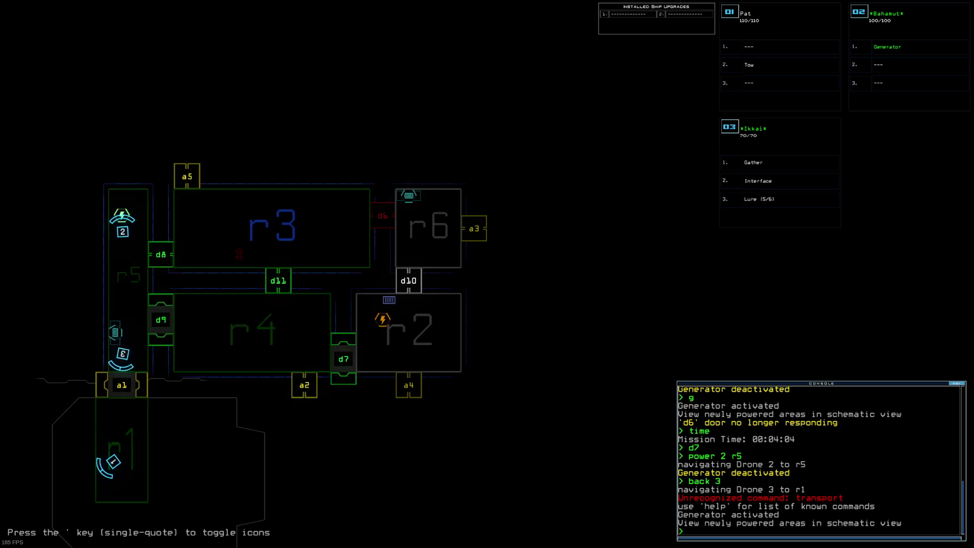
{"action": "type", "text": "cccc"}
{"action": "key", "text": "Return"}
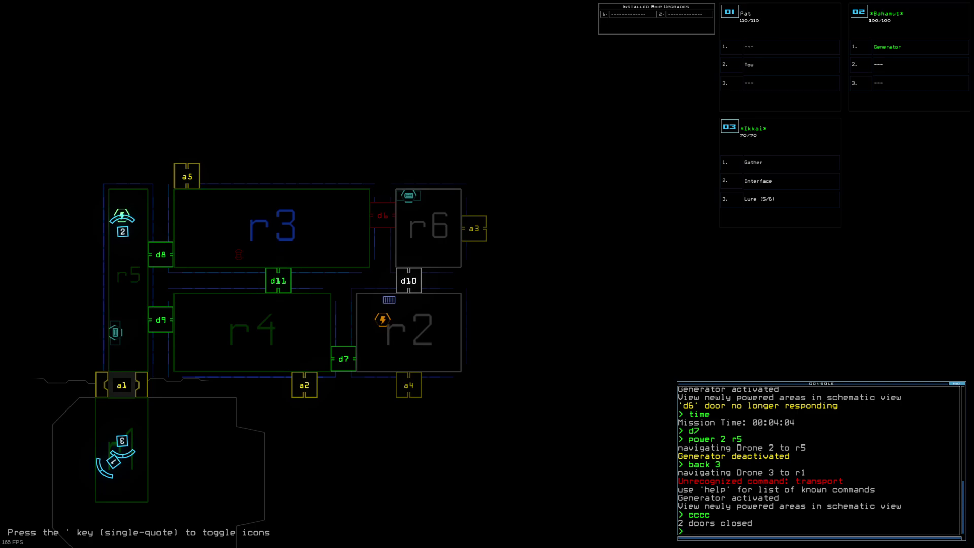
{"action": "type", "text": "iradiate r4"}
{"action": "type", "text": " a2"}
Vent room r4 through airlock a2, check the time, then close a2.
{"action": "key", "text": "Return"}
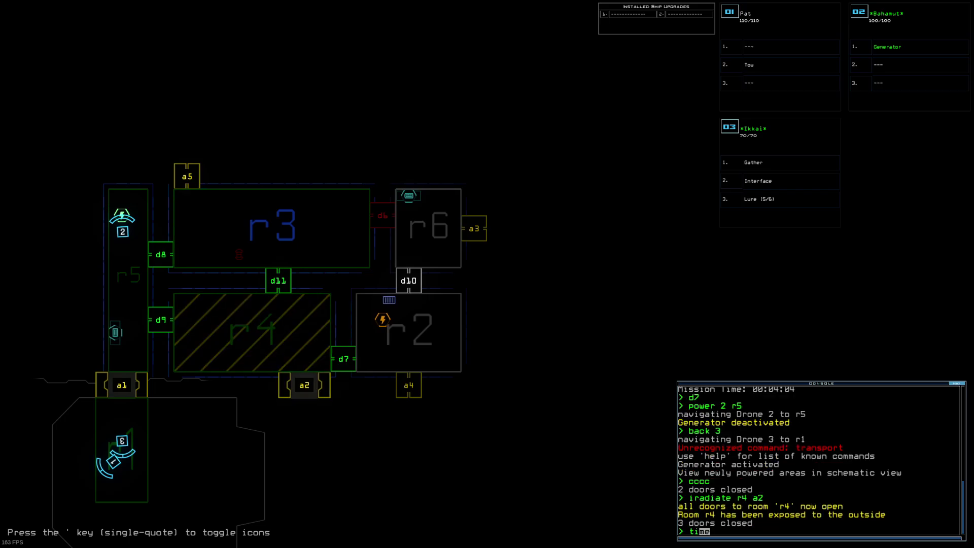
{"action": "type", "text": "time"}
{"action": "key", "text": "Return"}
{"action": "type", "text": "close a2"}
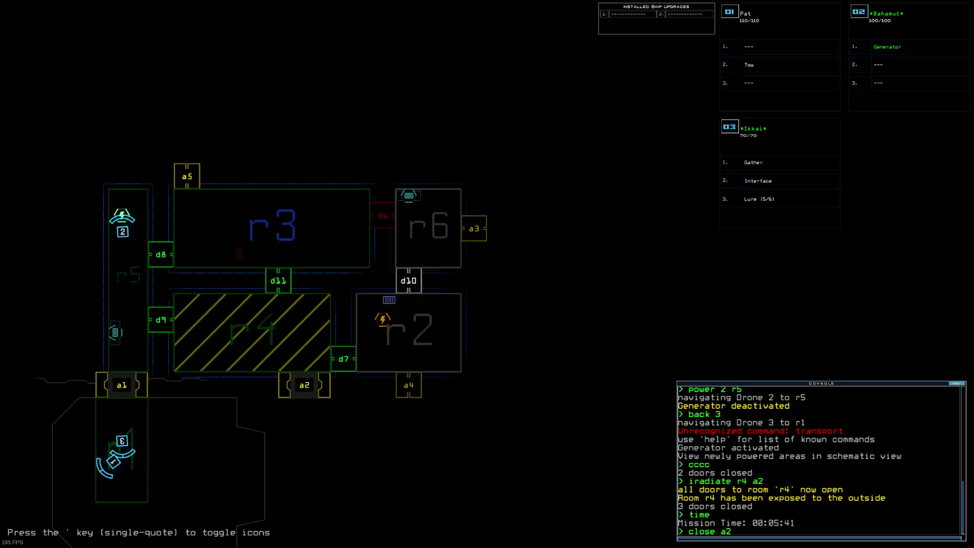
{"action": "key", "text": "Return"}
Watch the radiation spread from drone 3's camera, then open door d11 between r3 and r4.
{"action": "key", "text": "space"}
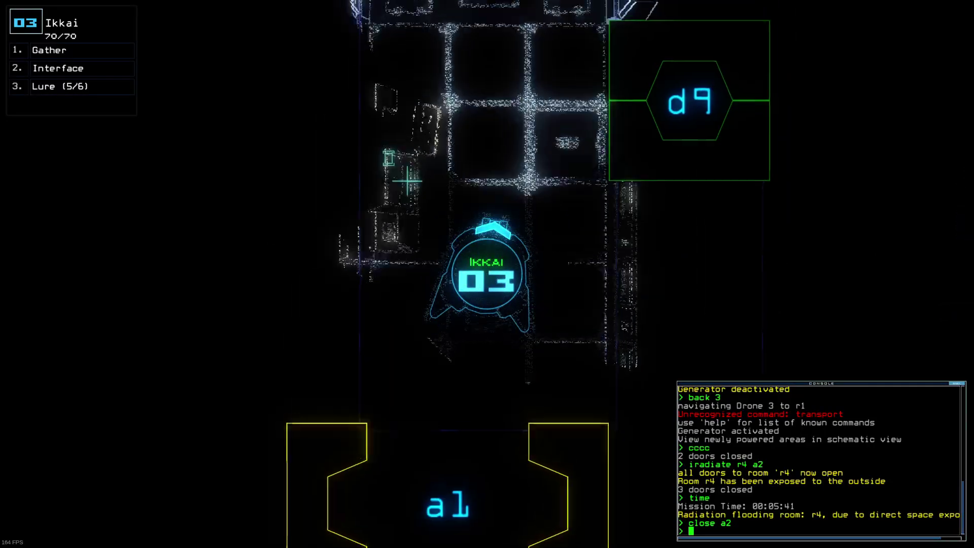
{"action": "type", "text": "cl"}
{"action": "key", "text": "space"}
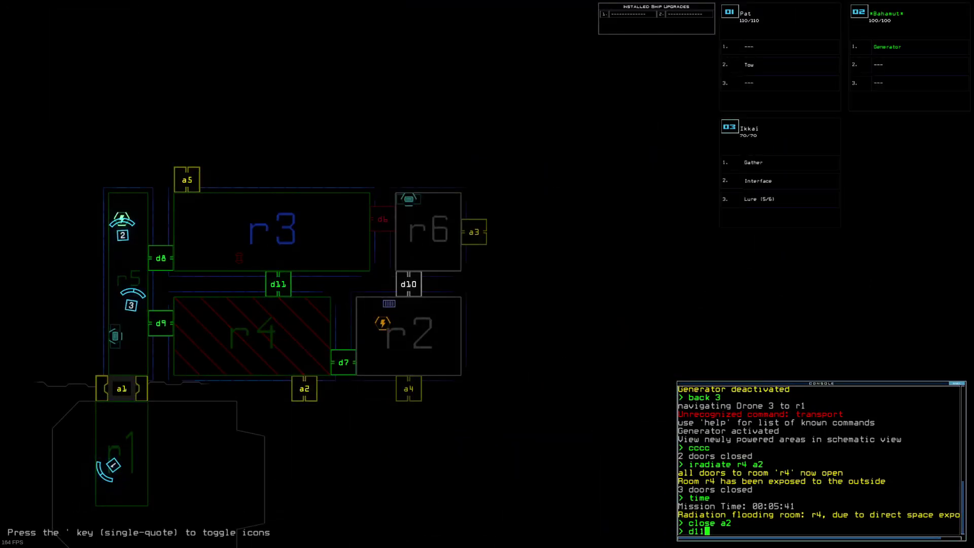
{"action": "key", "text": "space"}
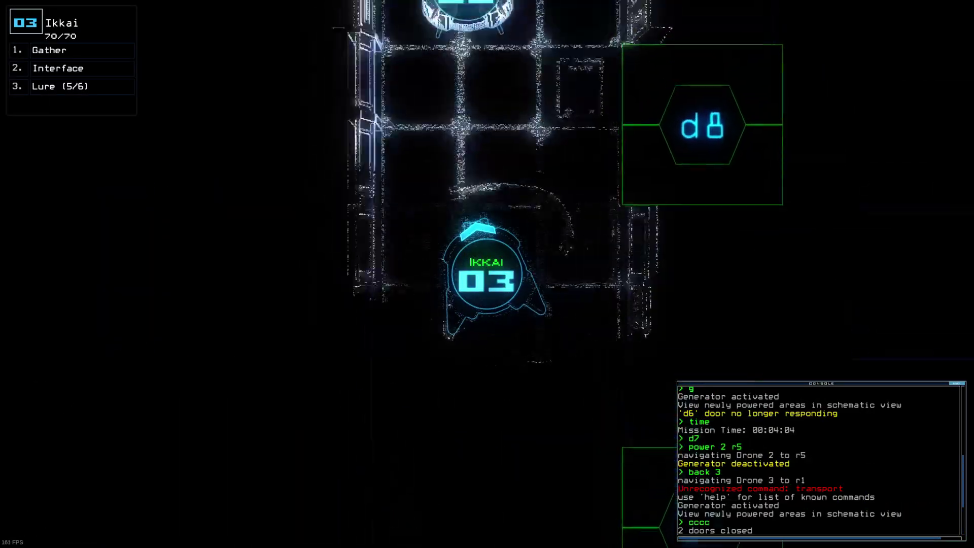
{"action": "key", "text": "space"}
{"action": "key", "text": "space"}
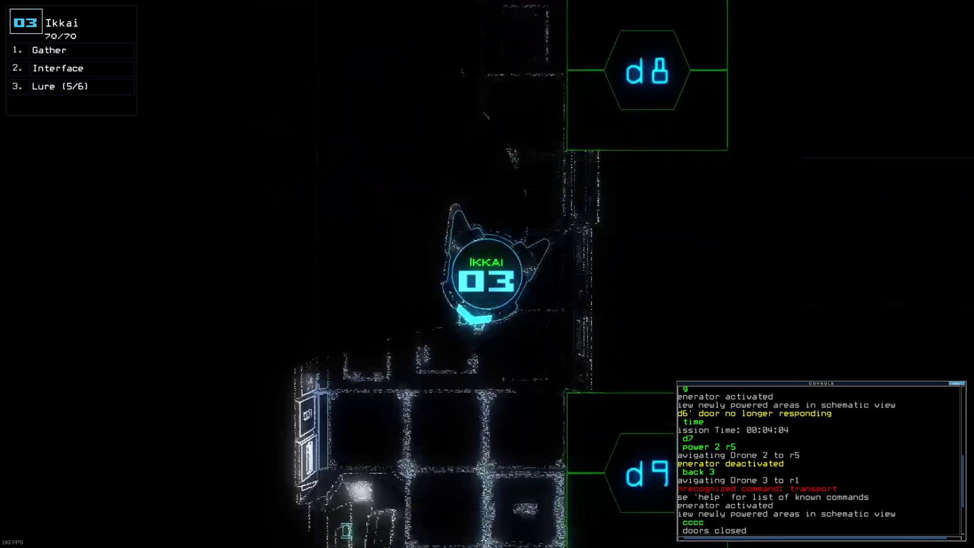
{"action": "key", "text": "space"}
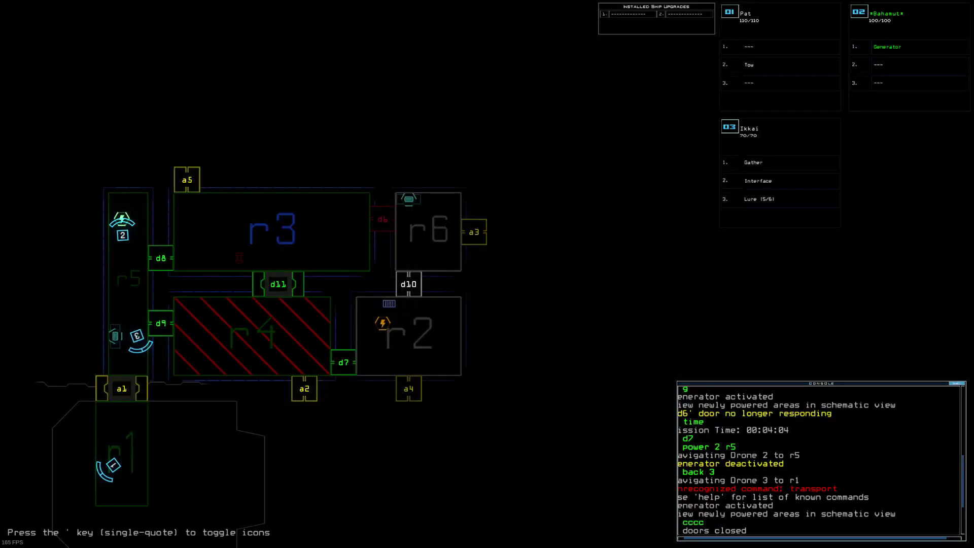
{"action": "type", "text": "d11"}
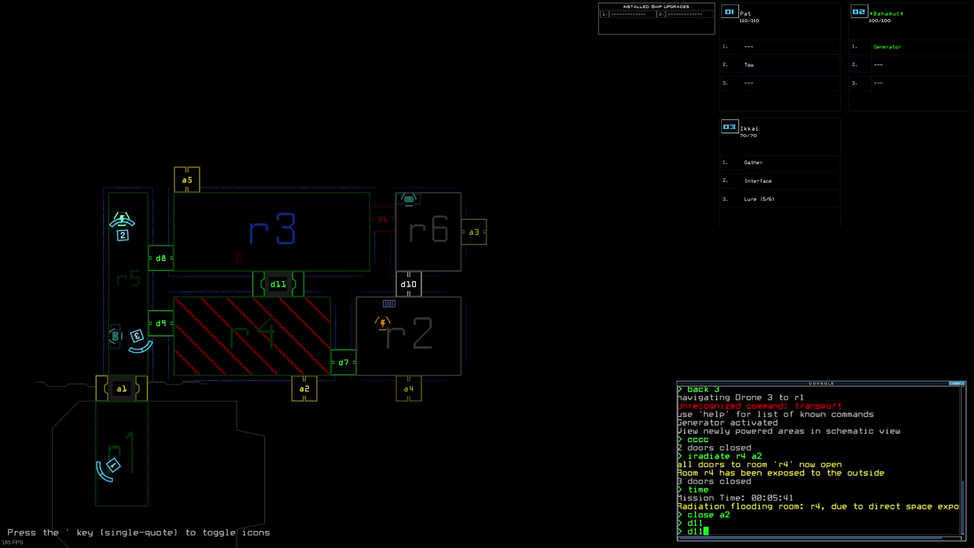
{"action": "key", "text": "Return"}
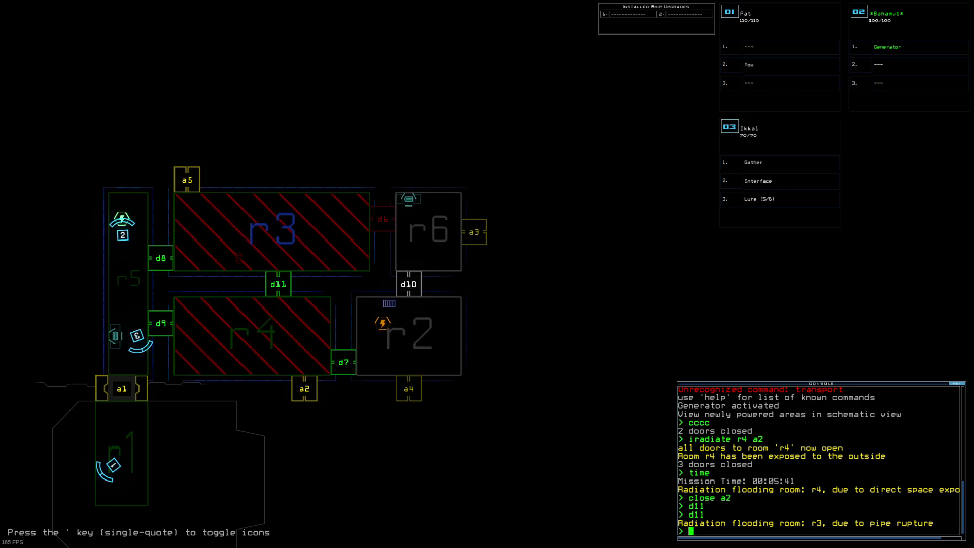
Redock the boarding ship at airlock a2 with 'dd a2'.
{"action": "key", "text": "3"}
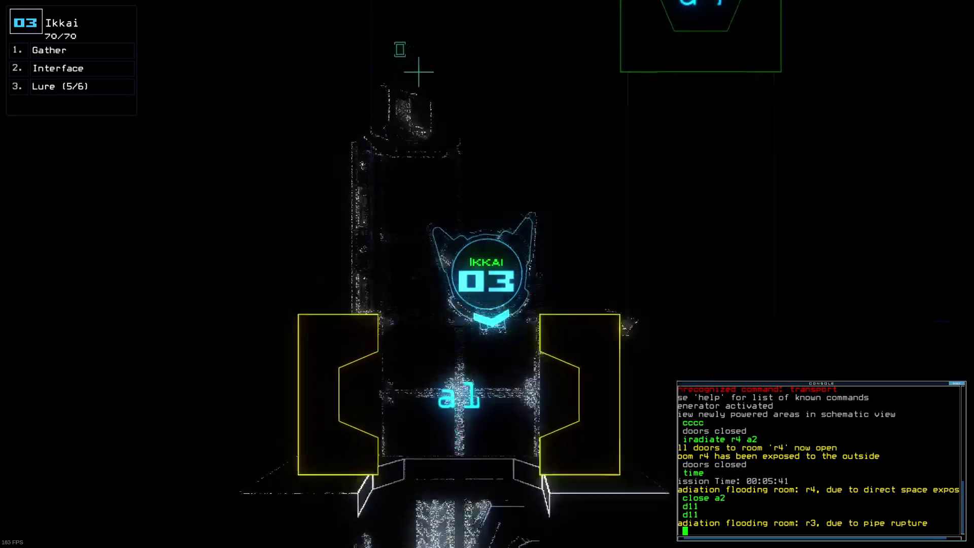
{"action": "key", "text": "space"}
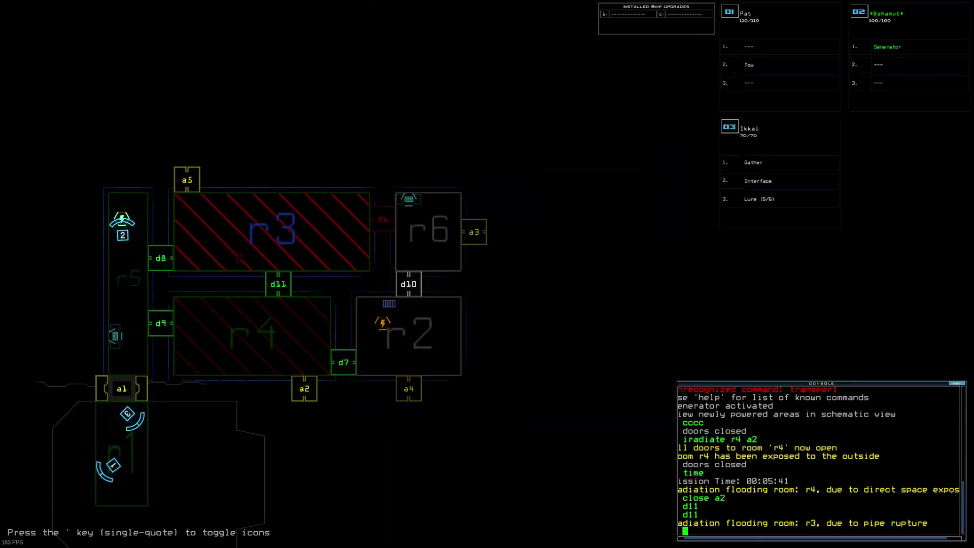
{"action": "key", "text": "space"}
{"action": "type", "text": "dd a2"}
{"action": "key", "text": "space"}
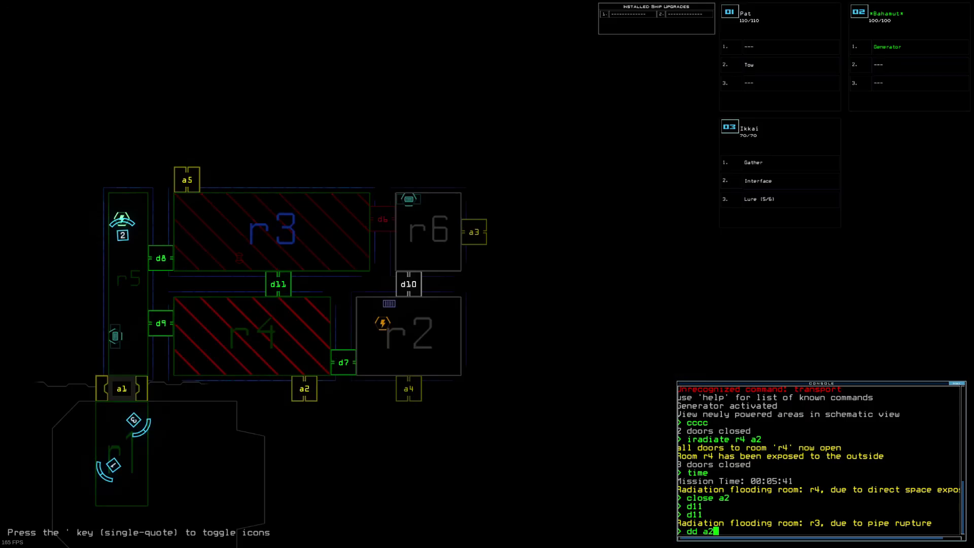
{"action": "key", "text": "Return"}
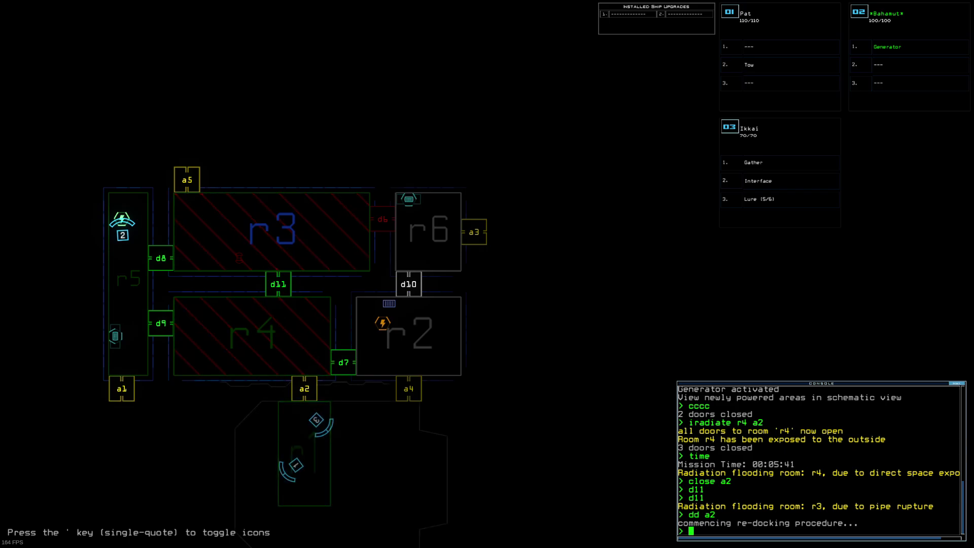
Close room r1's doors, redock at airlock a1, then reopen r1's doors.
{"action": "key", "text": "space"}
{"action": "type", "text": "oo"}
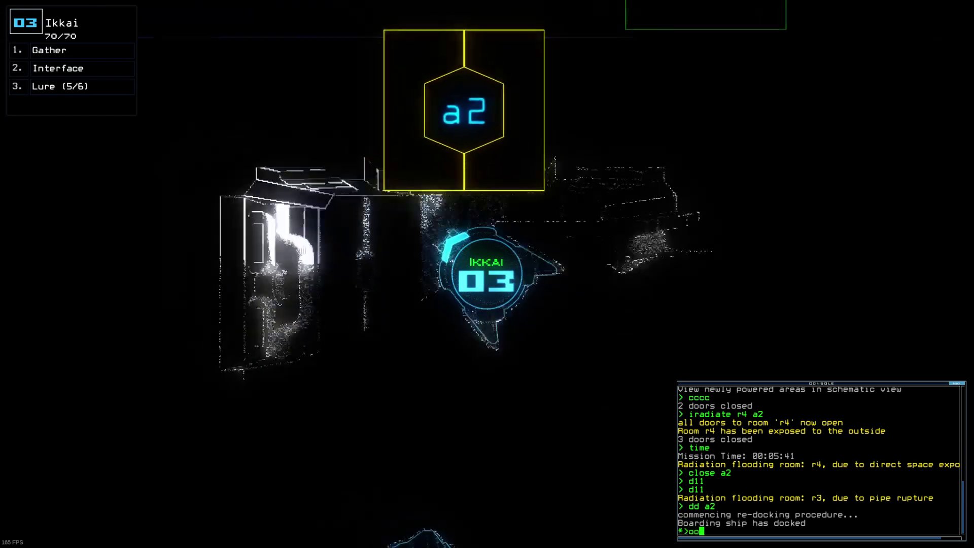
{"action": "key", "text": "space"}
{"action": "key", "text": "space"}
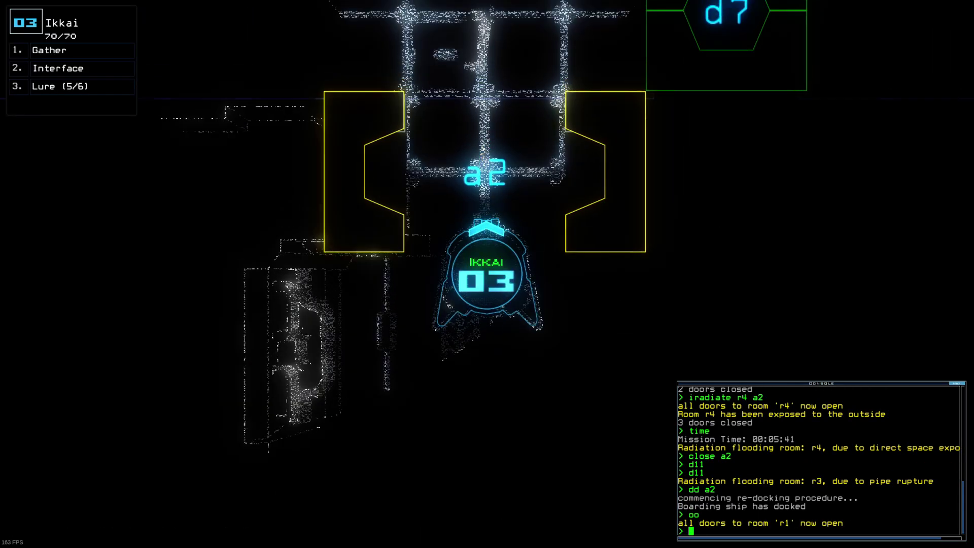
{"action": "type", "text": "rrrr"}
{"action": "key", "text": "Return"}
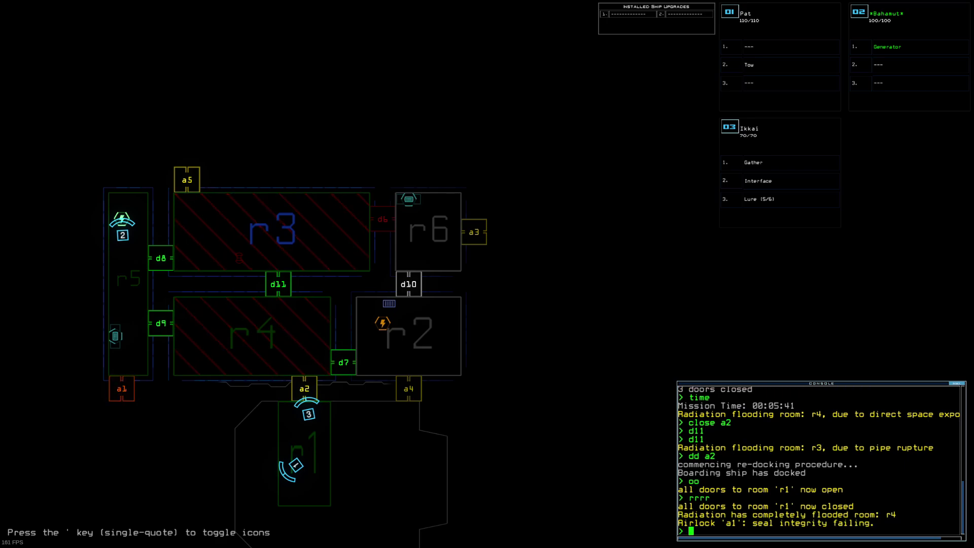
{"action": "key", "text": "Return"}
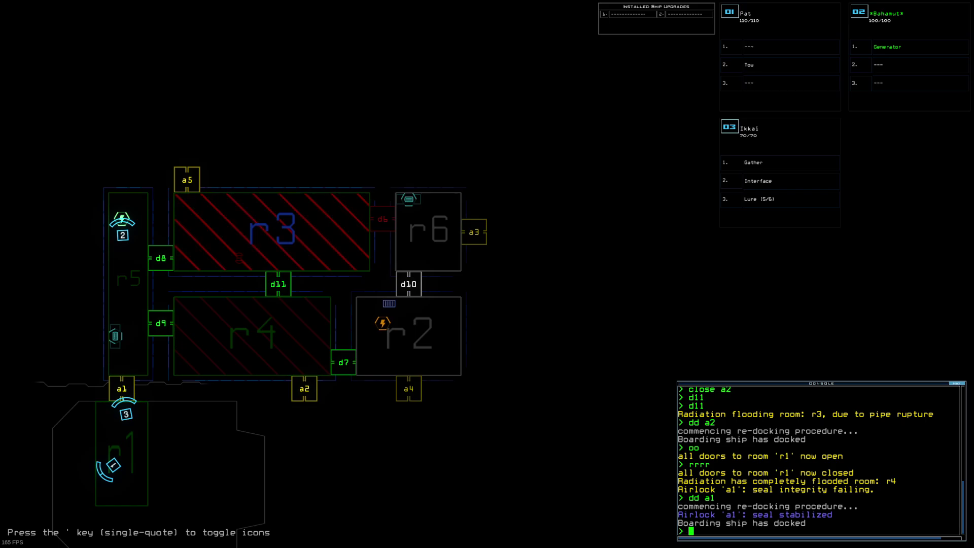
{"action": "type", "text": "o"}
{"action": "key", "text": "Return"}
{"action": "type", "text": "d"}
Recall the drones with 'end', close room r1's doors, and confirm to reach the Daily Leaderboard.
{"action": "key", "text": "Return"}
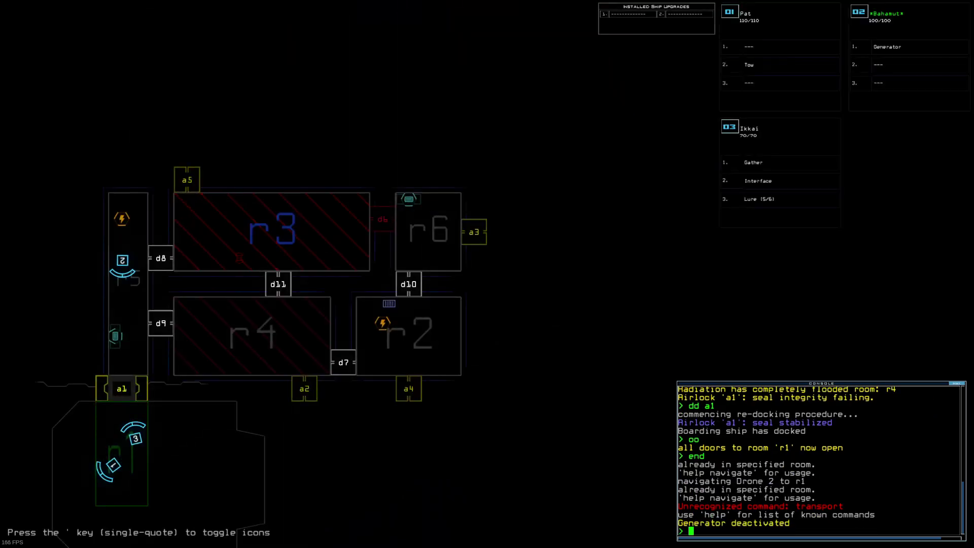
{"action": "key", "text": "2"}
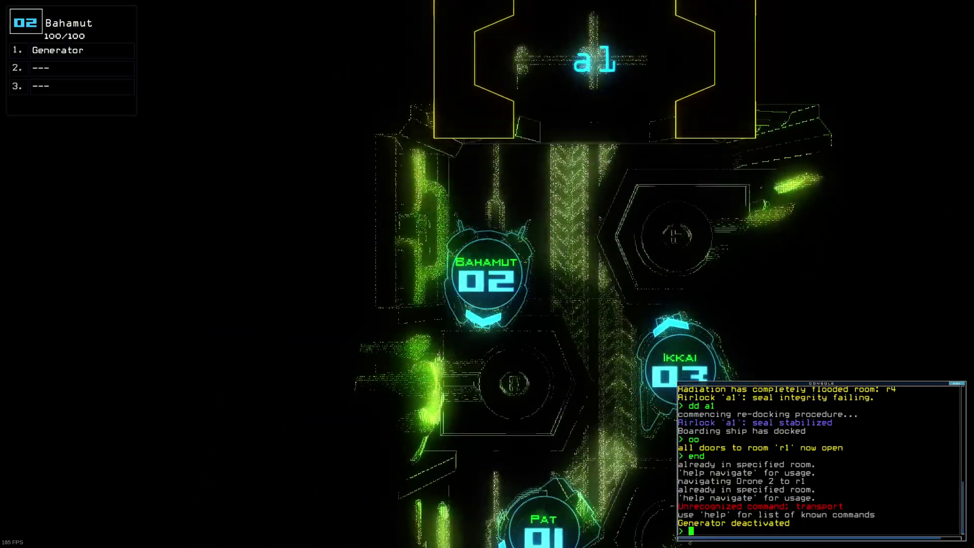
{"action": "type", "text": "rrrr"}
{"action": "key", "text": "Return"}
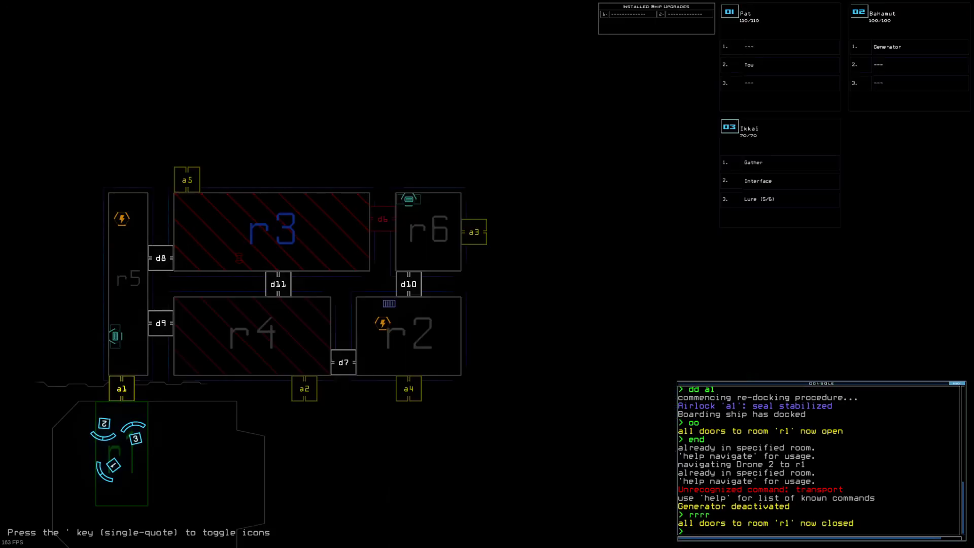
{"action": "type", "text": "e"}
{"action": "key", "text": "Return"}
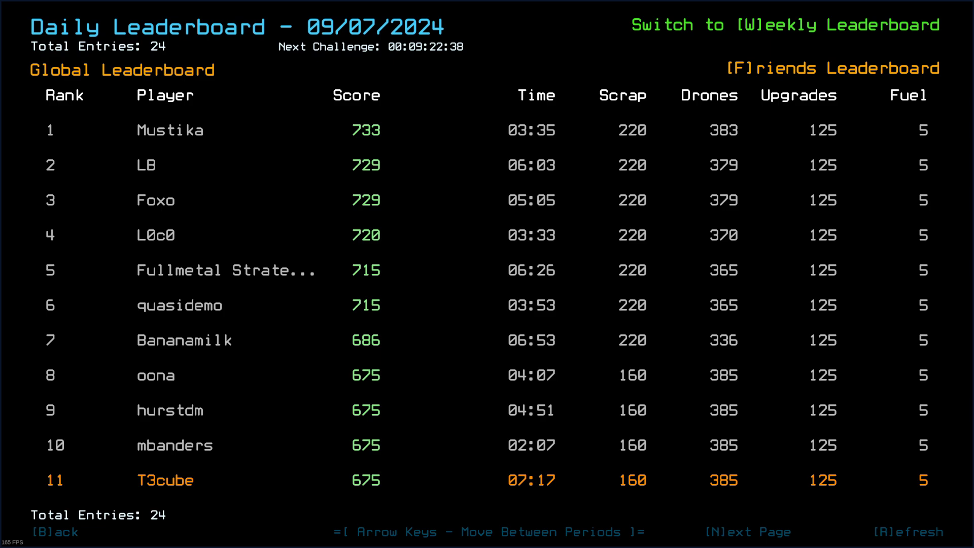
Leave the leaderboard and highlight 'Start Modded Daily' in the Challenge Launcher.
{"action": "key", "text": "b"}
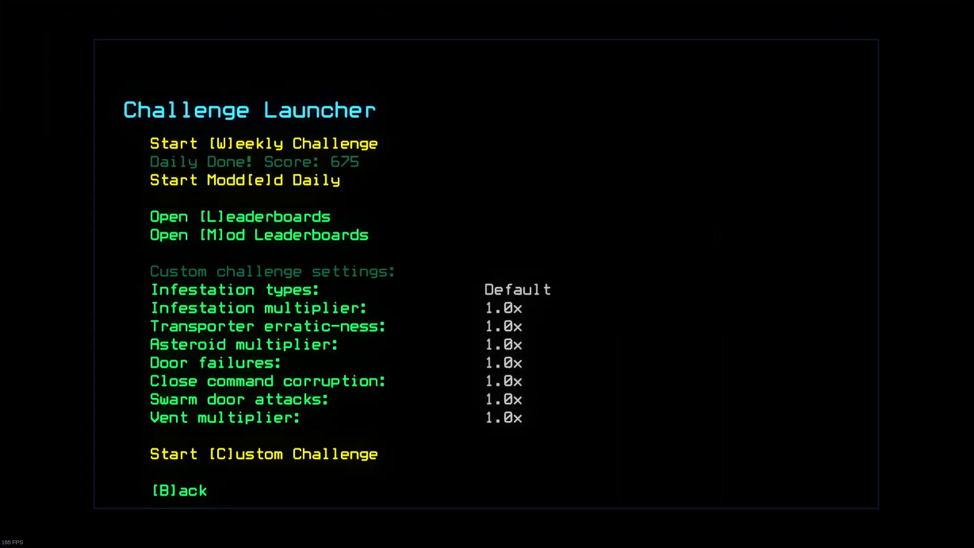
{"action": "key", "text": "Down"}
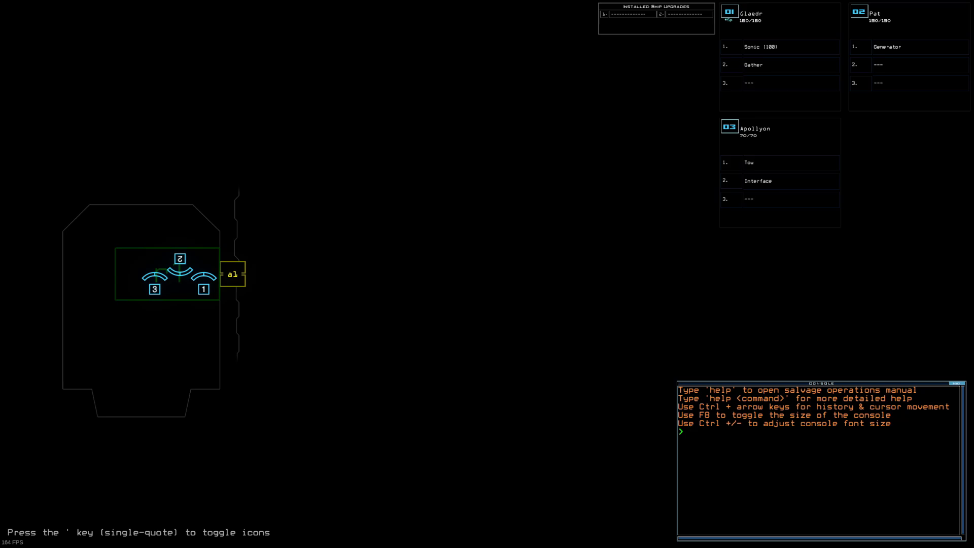
{"action": "type", "text": "status"}
Start the modded daily and run 'status' to report on derelict Space station B.
{"action": "key", "text": "Return"}
{"action": "type", "text": "status"}
{"action": "key", "text": "Return"}
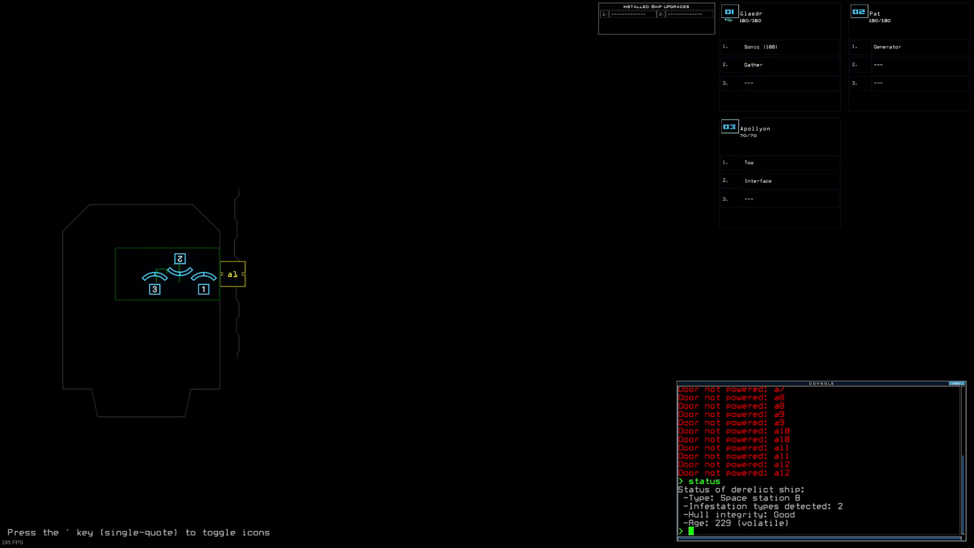
Swap Apollyon's Tow upgrade into Glaedr's third slot and glance at the map.
{"action": "key", "text": "1"}
{"action": "key", "text": "Return"}
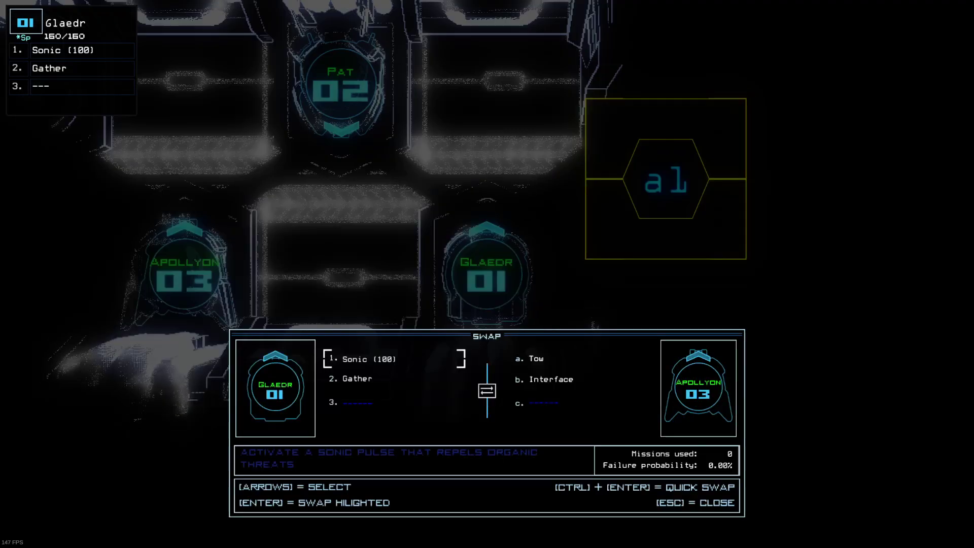
{"action": "key", "text": "Return"}
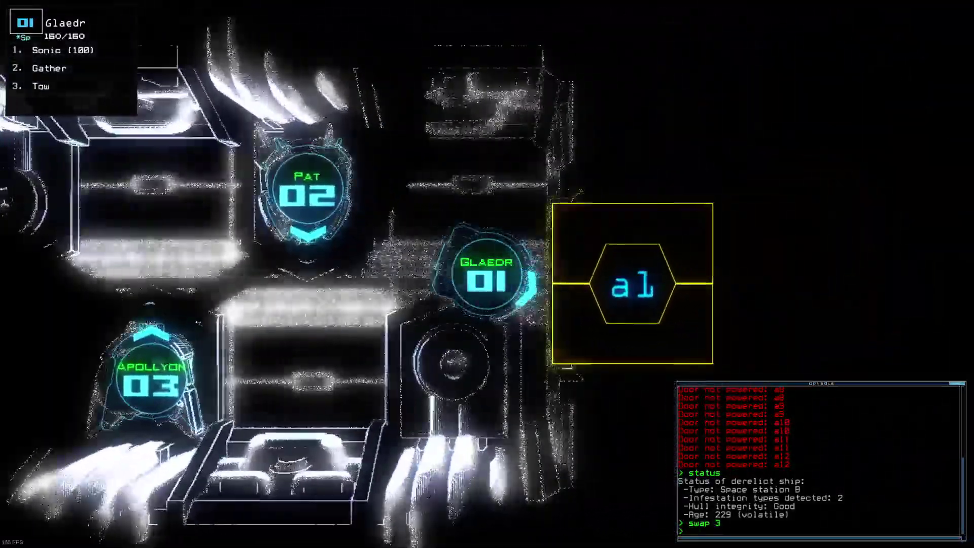
{"action": "key", "text": "space"}
{"action": "key", "text": "space"}
{"action": "type", "text": "begin"}
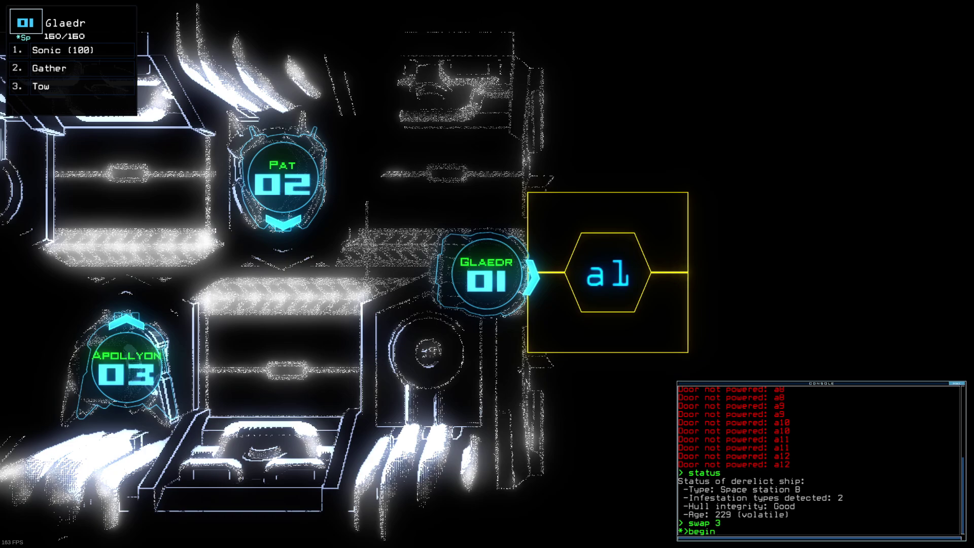
Begin the mission, gather scrap, and trade Glaedr's Sonic for Draco's Stealth upgrade.
{"action": "key", "text": "Return"}
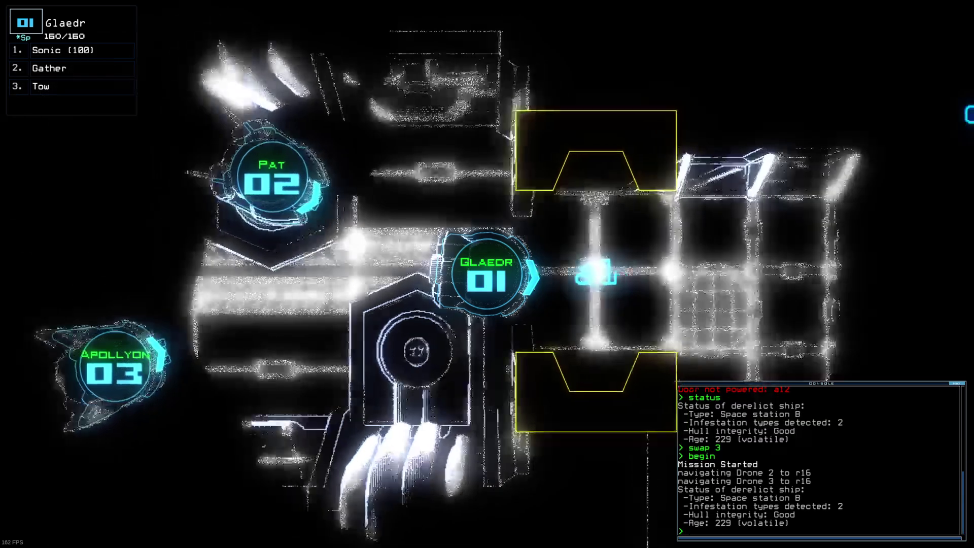
{"action": "type", "text": "g"}
{"action": "key", "text": "Return"}
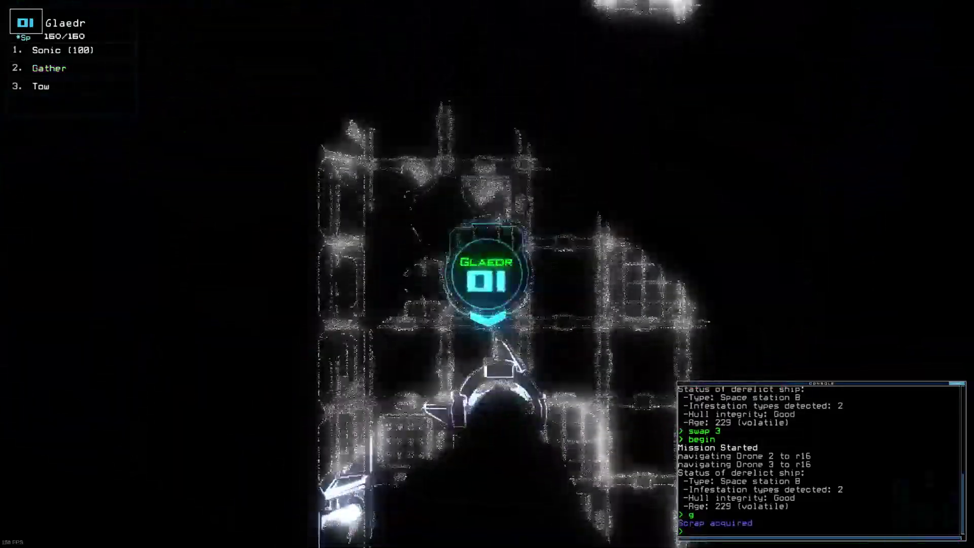
{"action": "type", "text": "swap"}
{"action": "key", "text": "Return"}
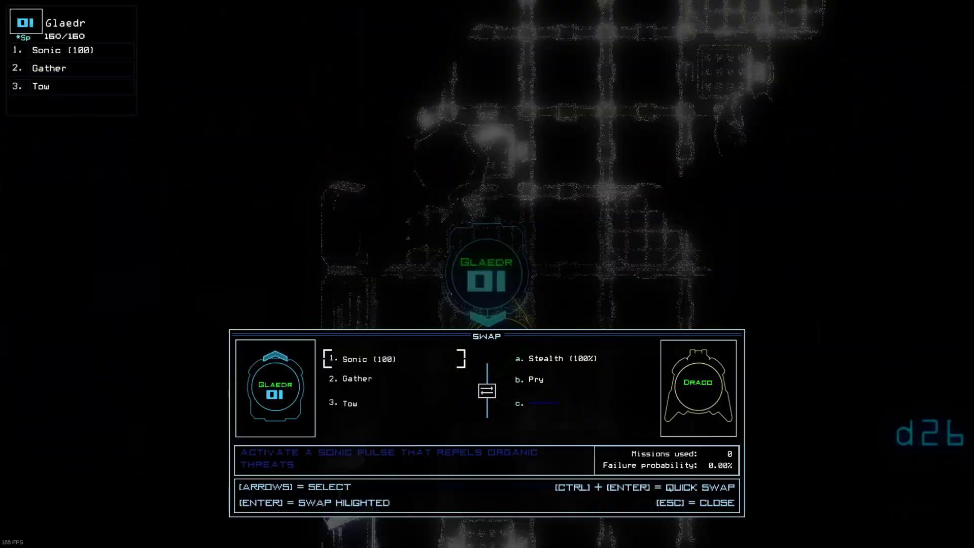
{"action": "key", "text": "Return"}
{"action": "key", "text": "Return"}
{"action": "key", "text": "Escape"}
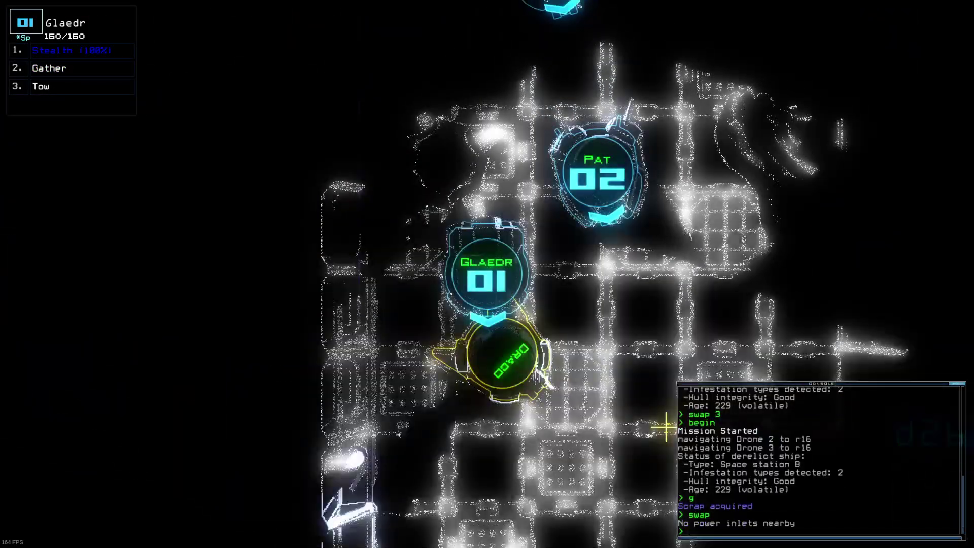
{"action": "type", "text": "caa 3 1"}
Send Apollyon to Glaedr, gather the remaining nearby scrap, and tow Draco toward the shuttle.
{"action": "key", "text": "Return"}
{"action": "type", "text": "g"}
{"action": "key", "text": "Return"}
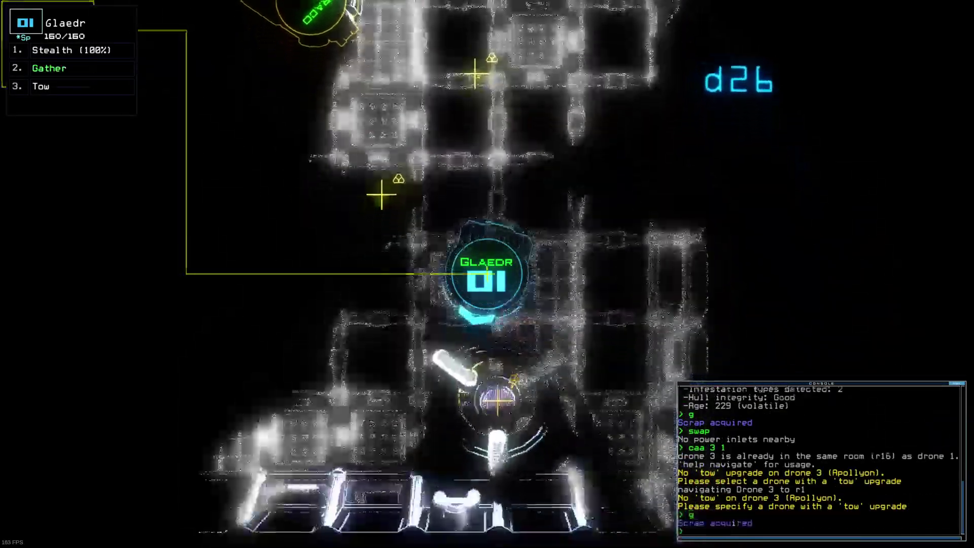
{"action": "type", "text": "g"}
{"action": "key", "text": "Return"}
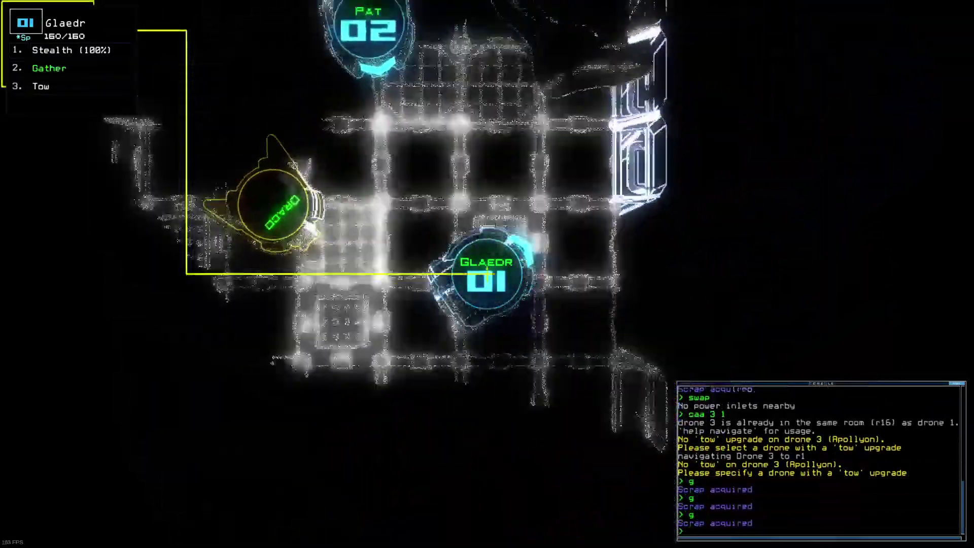
{"action": "type", "text": "g"}
{"action": "key", "text": "Return"}
{"action": "type", "text": "g"}
{"action": "key", "text": "Return"}
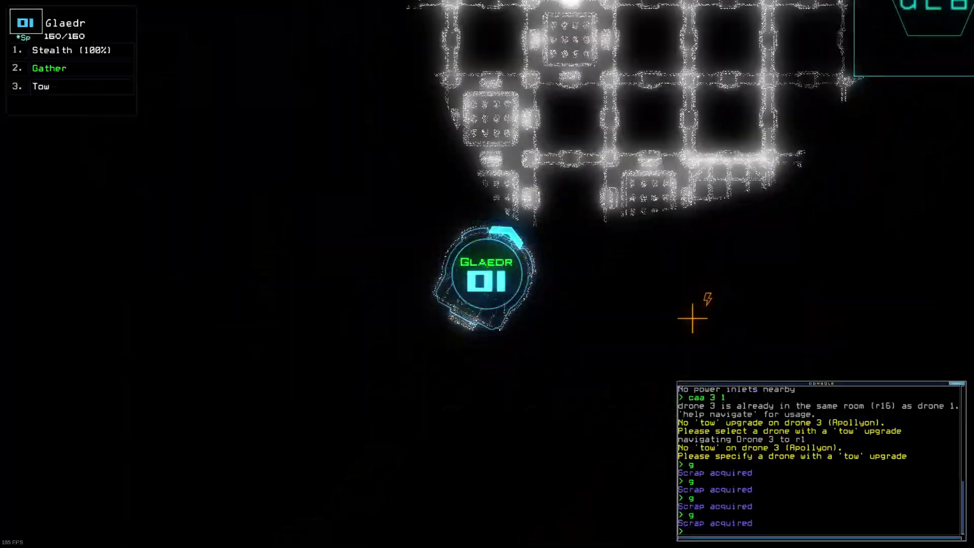
{"action": "type", "text": "tow"}
{"action": "key", "text": "Return"}
{"action": "key", "text": "Up"}
{"action": "key", "text": "Up"}
{"action": "key", "text": "Up"}
{"action": "key", "text": "Up"}
{"action": "key", "text": "Up"}
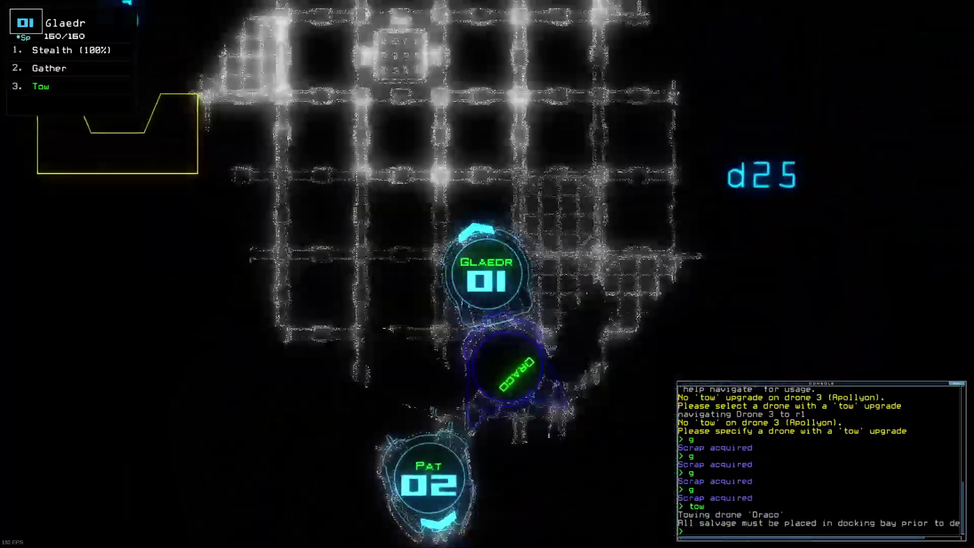
Tow Draco to the docking area and release it.
{"action": "key", "text": "Left"}
{"action": "key", "text": "Left"}
{"action": "key", "text": "Left"}
{"action": "key", "text": "Left"}
{"action": "key", "text": "Left"}
{"action": "key", "text": "Left"}
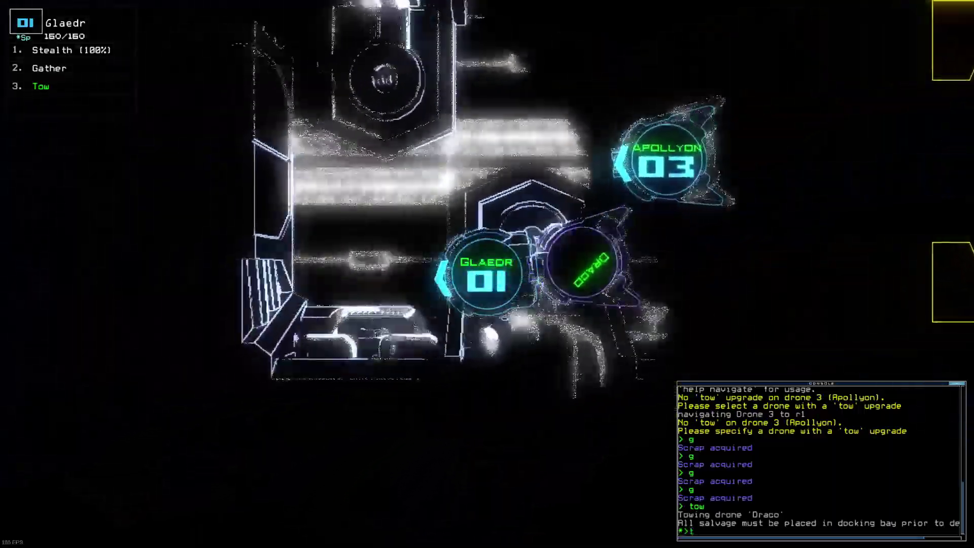
{"action": "key", "text": "Left"}
{"action": "key", "text": "Left"}
{"action": "type", "text": "tow"}
{"action": "key", "text": "Return"}
Trade Glaedr's Tow upgrade for Apollyon's Interface upgrade.
{"action": "key", "text": "Right"}
{"action": "key", "text": "Right"}
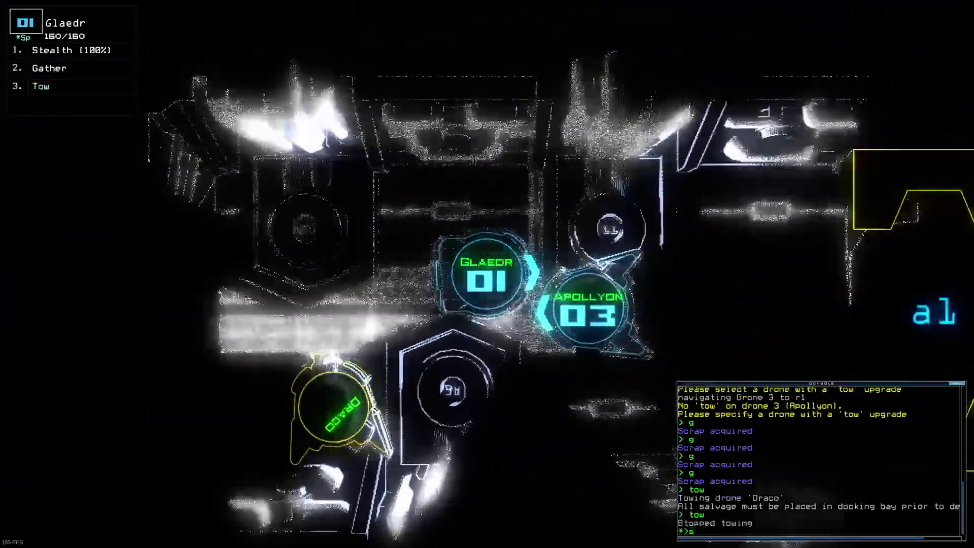
{"action": "key", "text": "s"}
{"action": "key", "text": "Down"}
{"action": "key", "text": "Down"}
{"action": "key", "text": "Return"}
{"action": "key", "text": "Right"}
{"action": "key", "text": "Down"}
{"action": "key", "text": "Return"}
{"action": "key", "text": "Escape"}
Drive Glaedr deeper toward d40 and activate the generator with drone Pat.
{"action": "key", "text": "Right"}
{"action": "key", "text": "Right"}
{"action": "key", "text": "Right"}
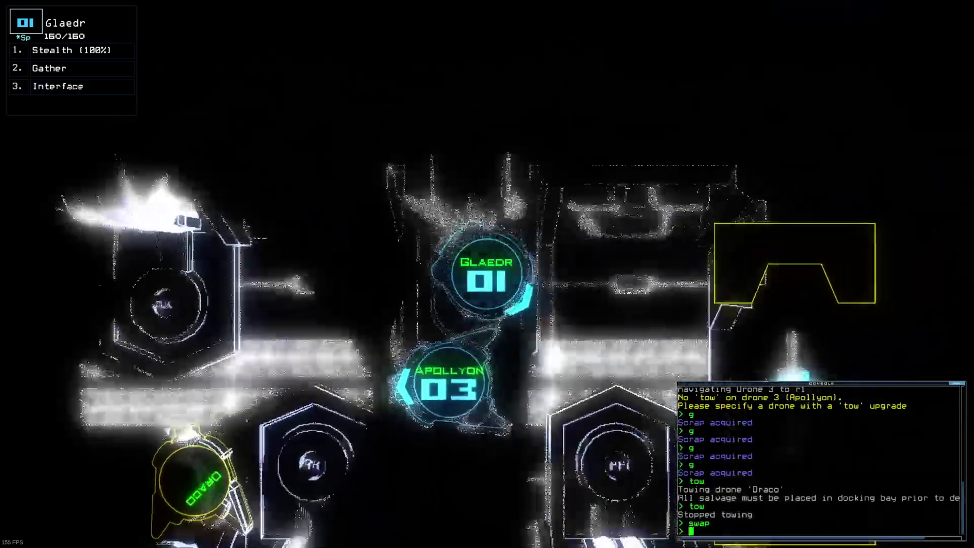
{"action": "key", "text": "Right"}
{"action": "key", "text": "Right"}
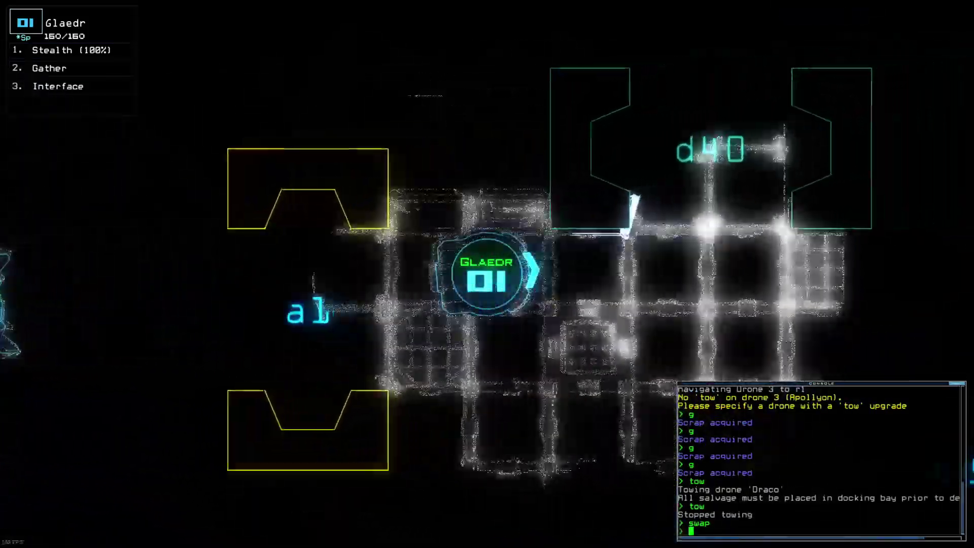
{"action": "key", "text": "Up"}
{"action": "key", "text": "Up"}
{"action": "type", "text": "gr 2"}
{"action": "key", "text": "Return"}
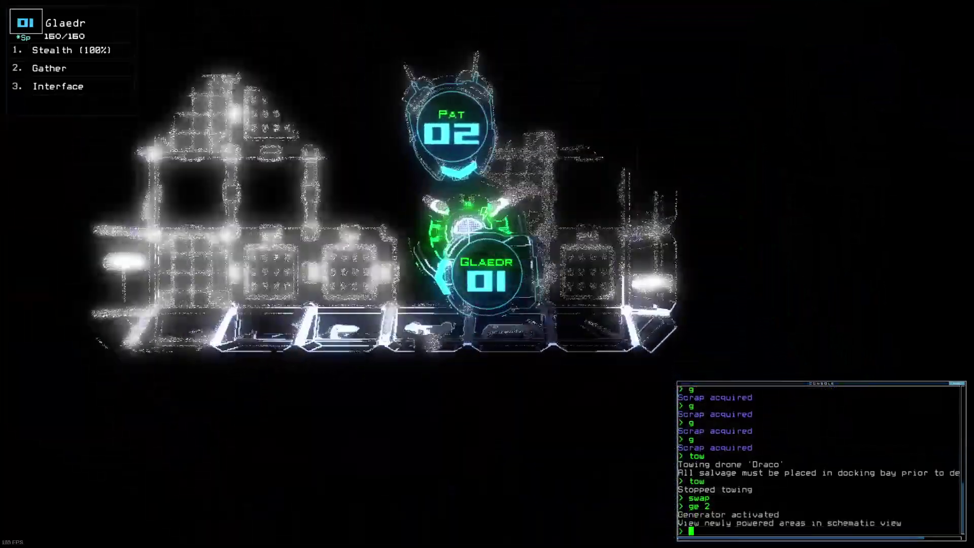
{"action": "key", "text": "space"}
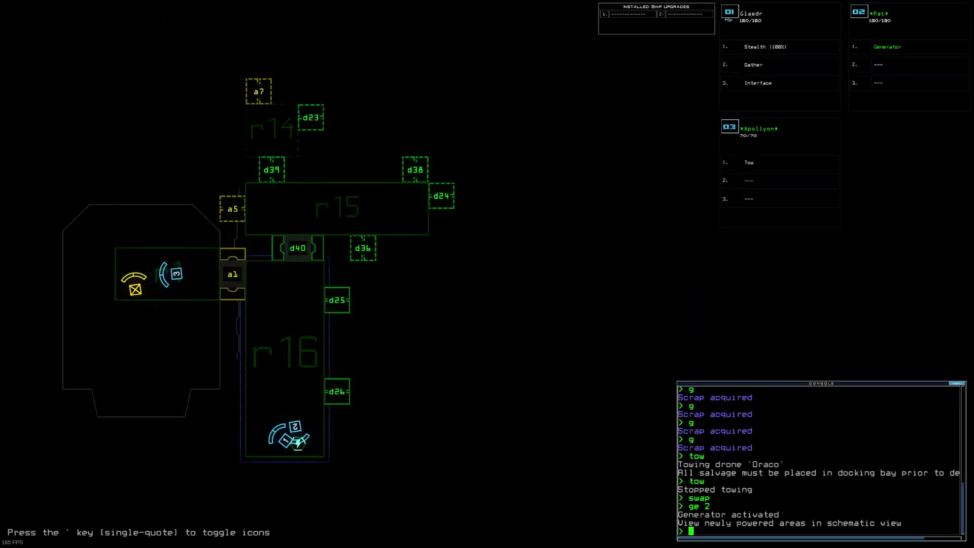
{"action": "key", "text": "space"}
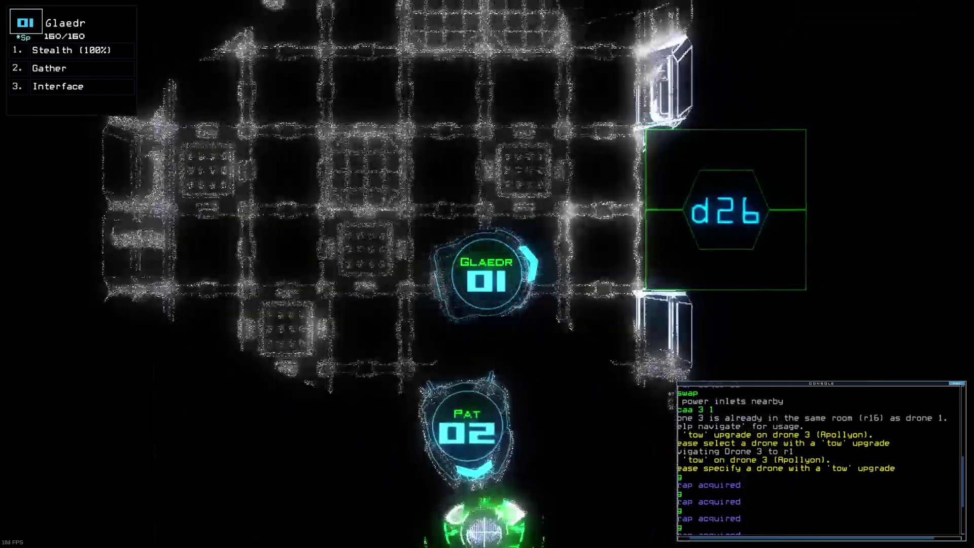
{"action": "type", "text": "d26 d26"}
Open door d26, cloak Glaedr with stealth, and send it through toward room r12.
{"action": "key", "text": "Return"}
{"action": "key", "text": "space"}
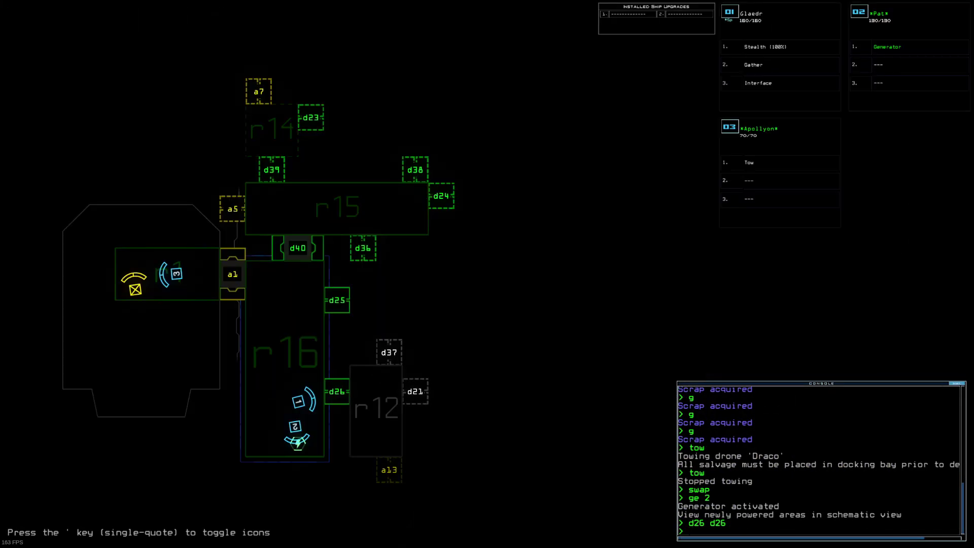
{"action": "key", "text": "space"}
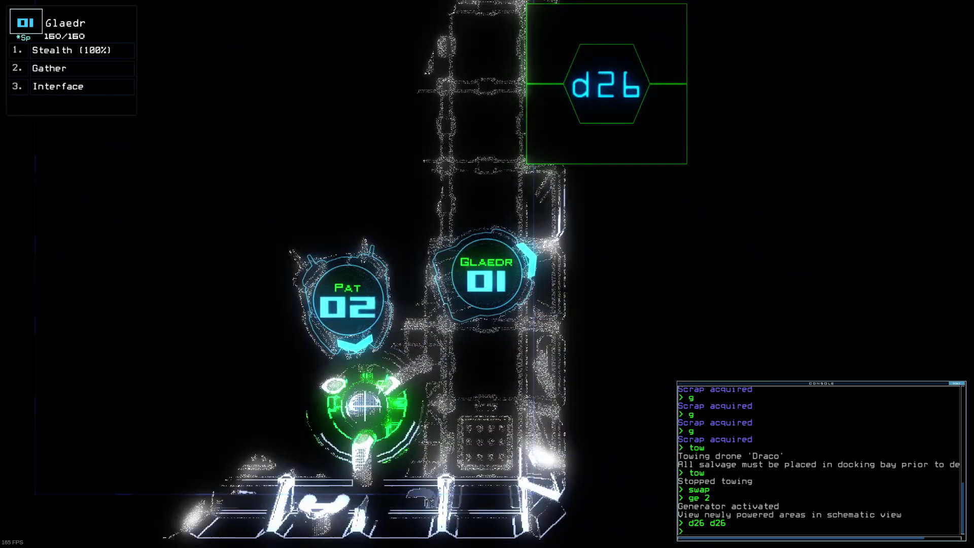
{"action": "type", "text": "stealth"}
{"action": "key", "text": "Return"}
{"action": "key", "text": "space"}
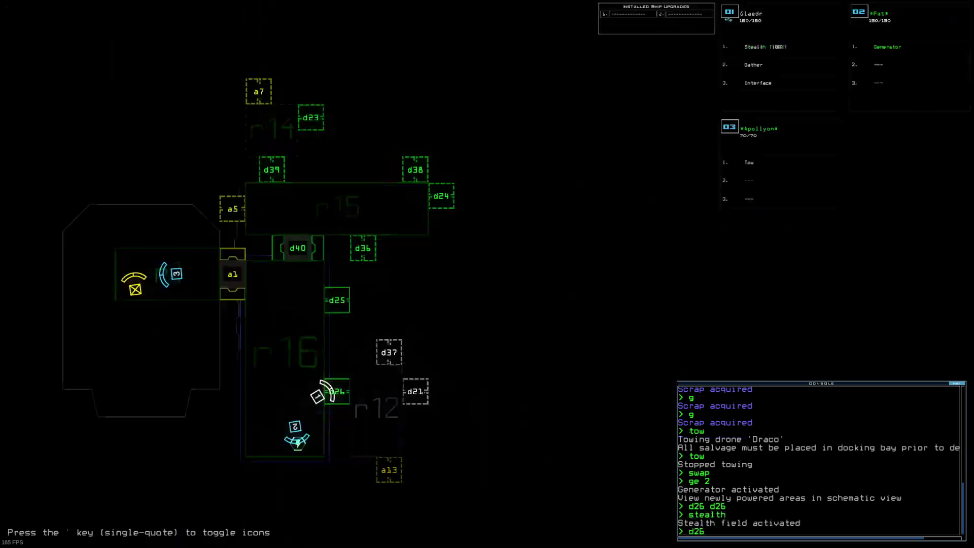
{"action": "key", "text": "space"}
{"action": "type", "text": "d26"}
{"action": "key", "text": "Return"}
{"action": "key", "text": "space"}
{"action": "key", "text": "space"}
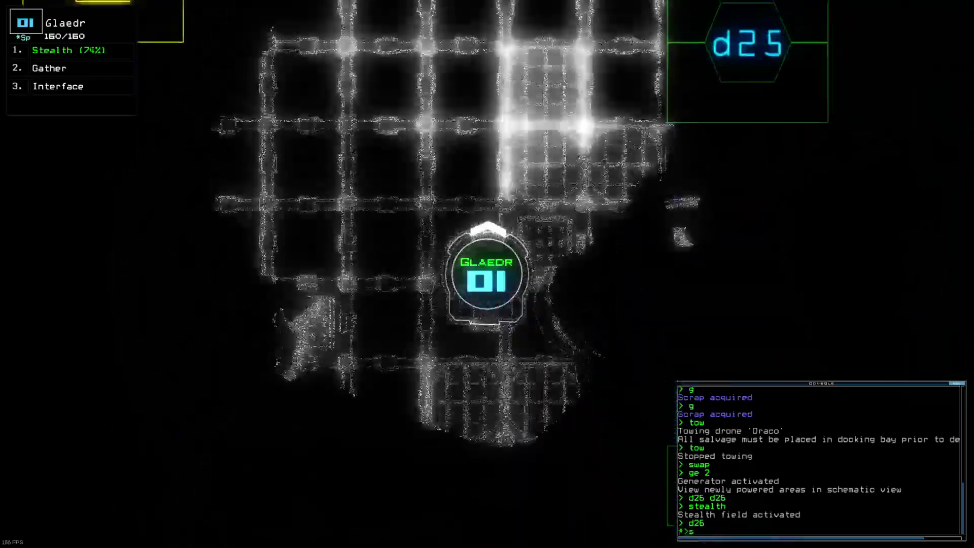
{"action": "type", "text": "stealth"}
Drop stealth, open door d25, and gather three scrap in room r15.
{"action": "key", "text": "Return"}
{"action": "type", "text": "d25 d25"}
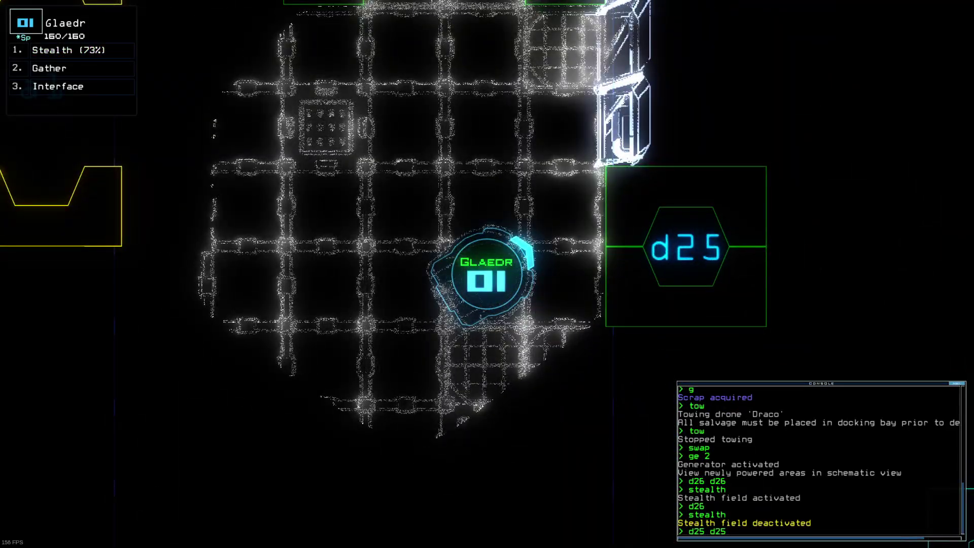
{"action": "key", "text": "Return"}
{"action": "key", "text": "space"}
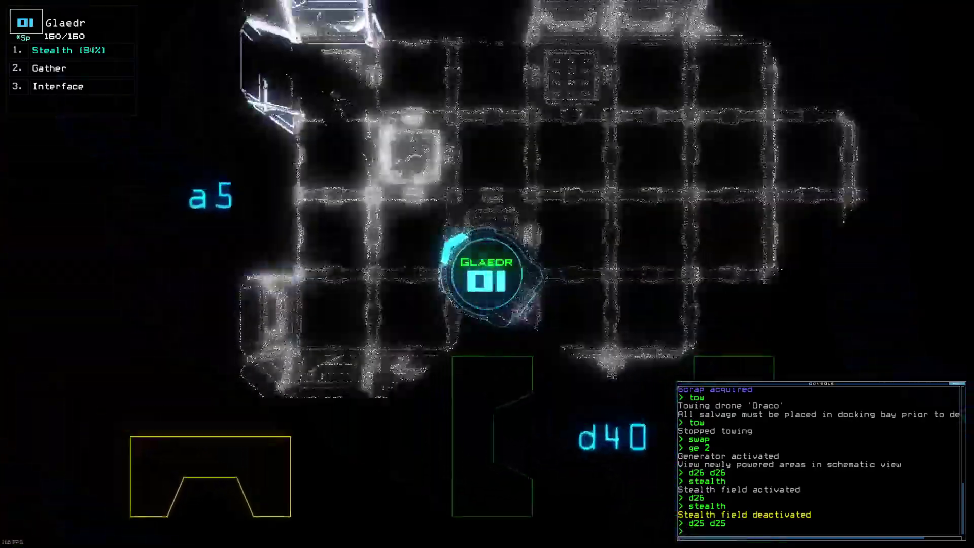
{"action": "type", "text": "g"}
{"action": "key", "text": "Return"}
{"action": "type", "text": "g"}
{"action": "key", "text": "Return"}
{"action": "type", "text": "g"}
{"action": "key", "text": "Return"}
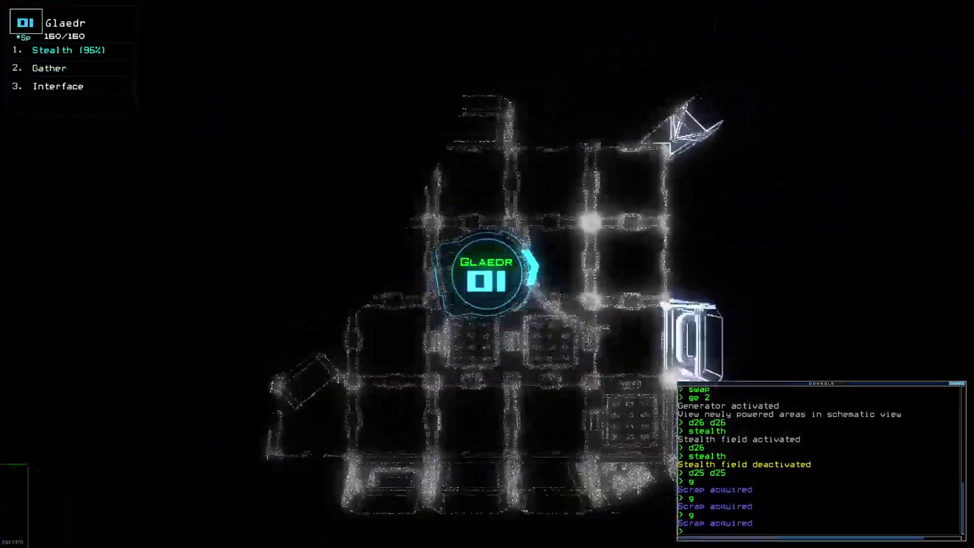
Close the doors, re-cloak Glaedr, and pass through door d36, closing it behind.
{"action": "key", "text": "space"}
{"action": "type", "text": "1cccc"}
{"action": "key", "text": "Return"}
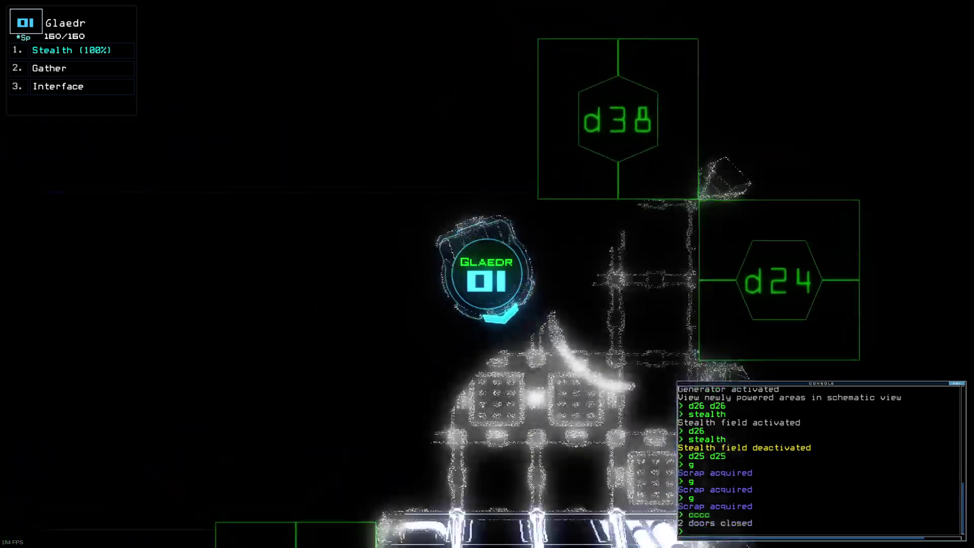
{"action": "type", "text": "st e"}
{"action": "key", "text": "Return"}
{"action": "key", "text": "space"}
{"action": "key", "text": "space"}
{"action": "type", "text": "d36"}
{"action": "key", "text": "Return"}
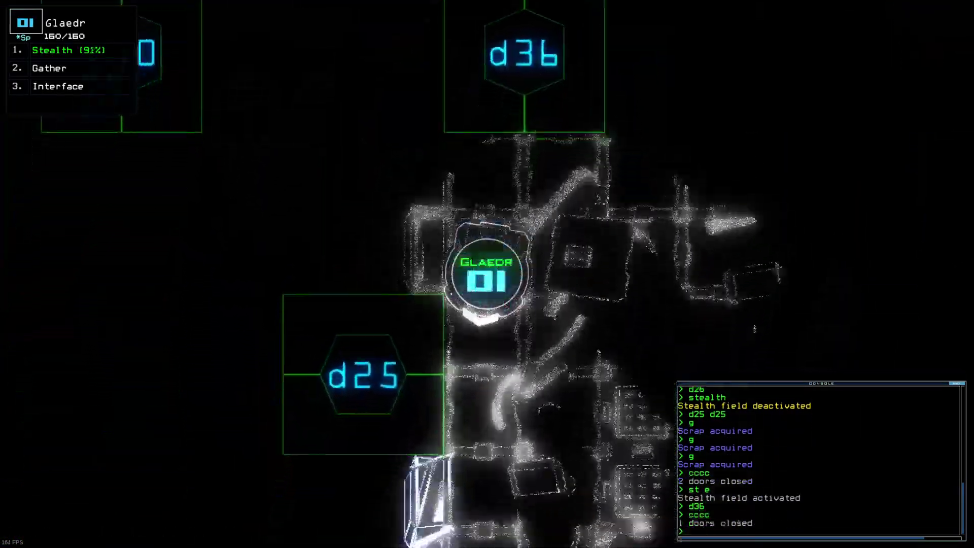
{"action": "type", "text": "cccc"}
{"action": "key", "text": "Return"}
{"action": "scroll", "coordinate": [487, 274], "scroll_direction": "down", "scroll_amount": 5}
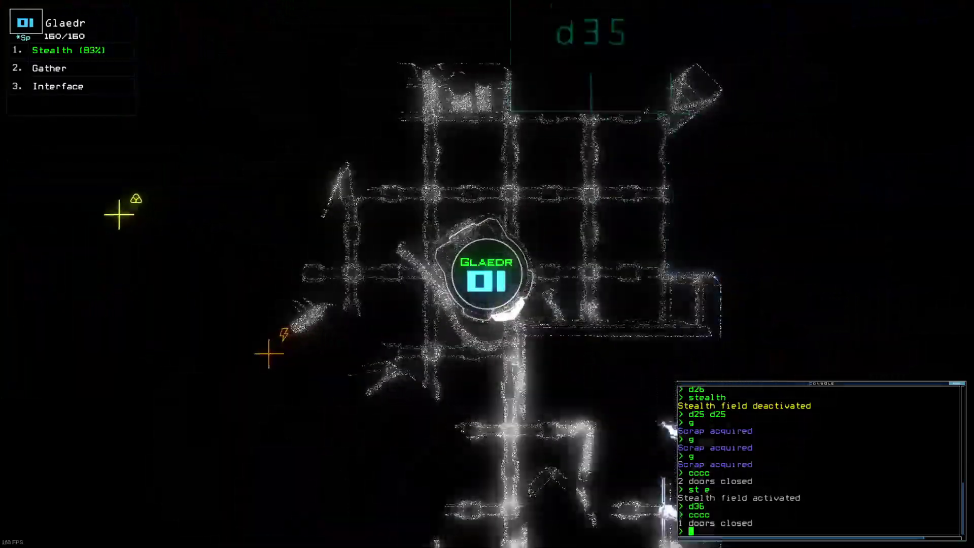
Scout room r11 beyond d36, drop stealth, and gather another scrap.
{"action": "left_click_drag", "start_coordinate": [175, 215], "coordinate": [403, 114]}
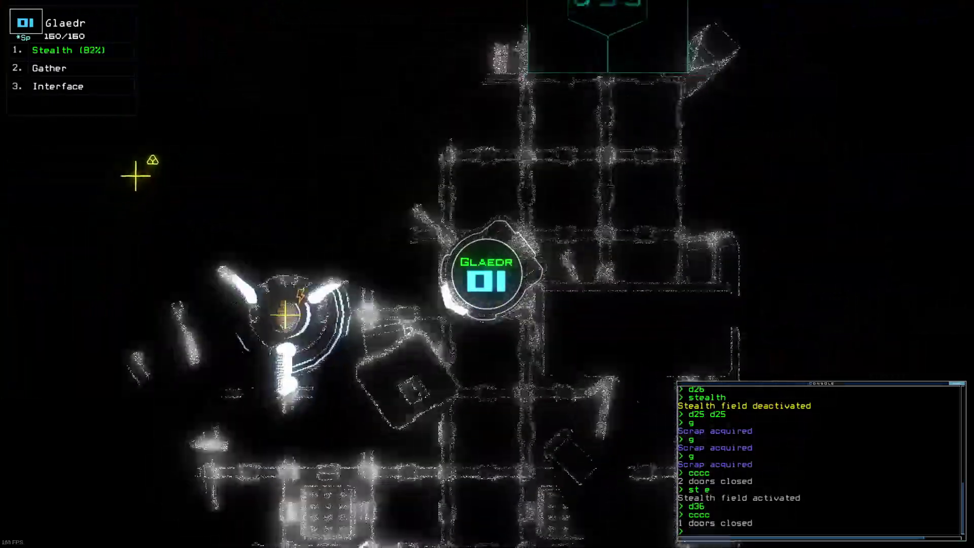
{"action": "type", "text": "stealth"}
{"action": "key", "text": "Return"}
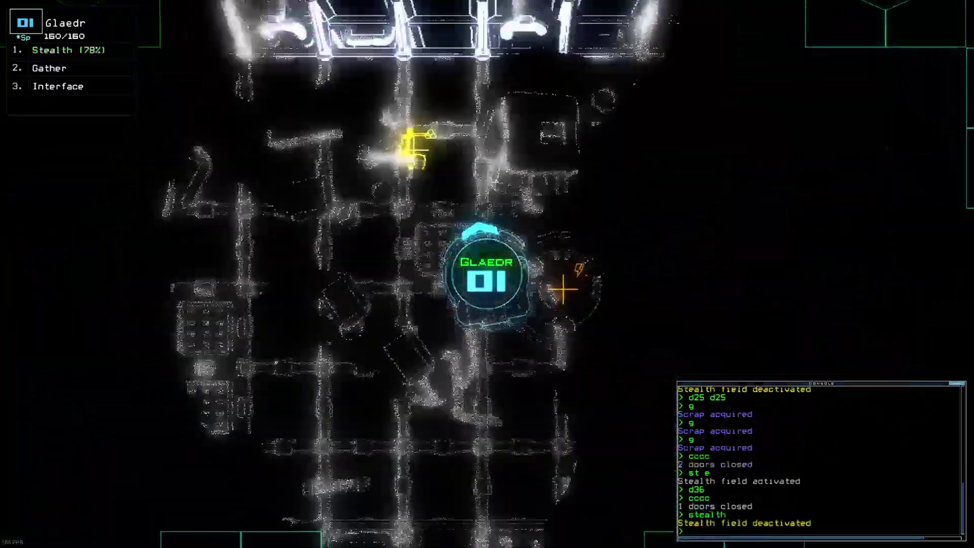
{"action": "type", "text": "g"}
{"action": "key", "text": "Return"}
{"action": "type", "text": "d36"}
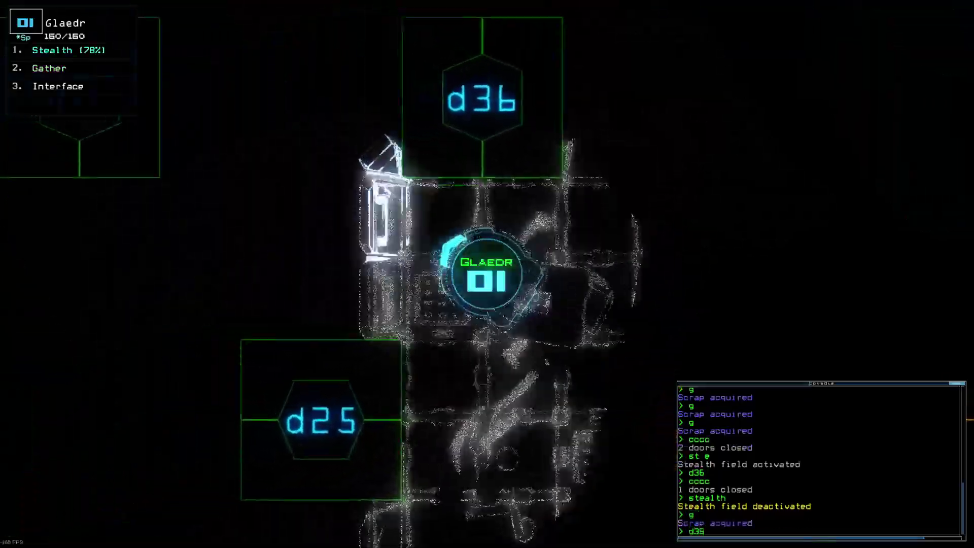
{"action": "key", "text": "Return"}
{"action": "type", "text": "cccc"}
Re-cloak Glaedr, find d29 unpowered, go through d39 into r14, and open d23.
{"action": "key", "text": "Return"}
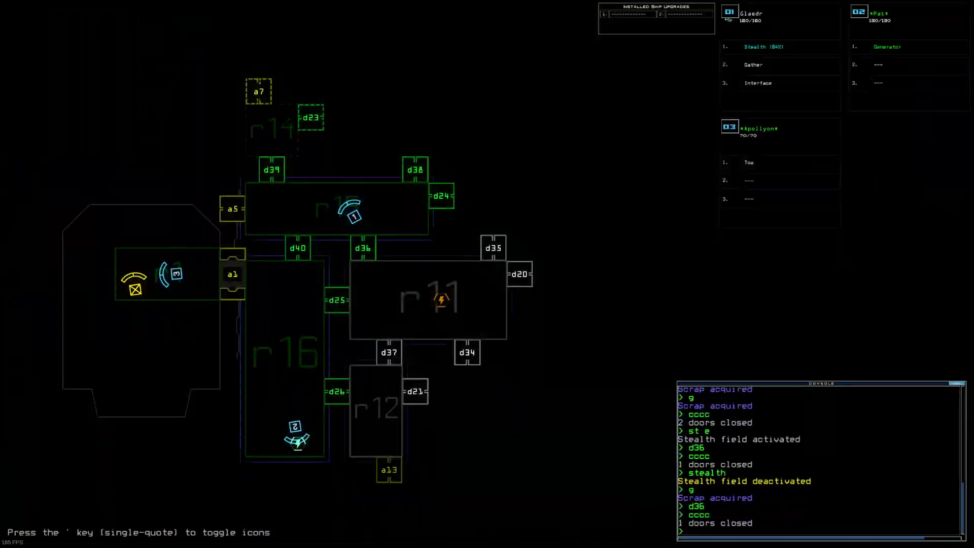
{"action": "type", "text": "stealth"}
{"action": "key", "text": "Return"}
{"action": "type", "text": "d29"}
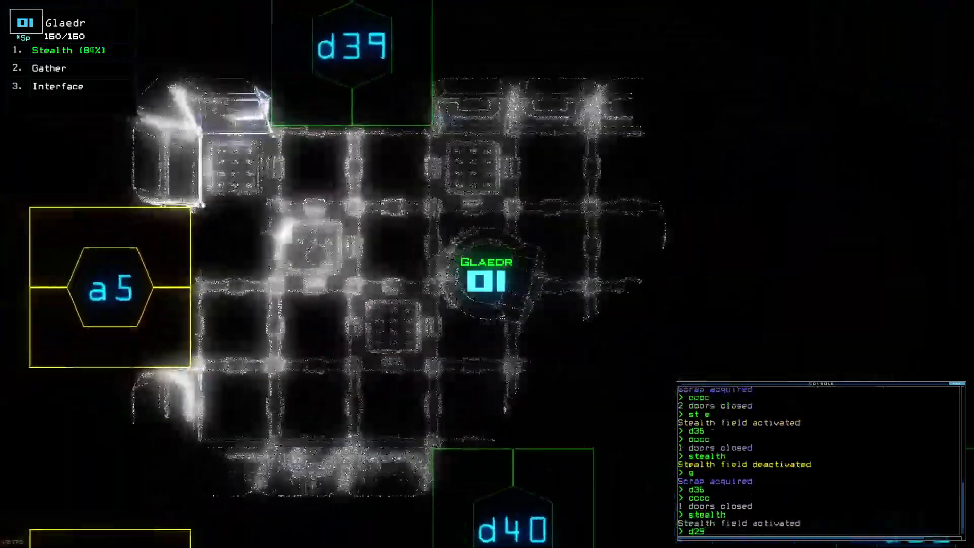
{"action": "key", "text": "Return"}
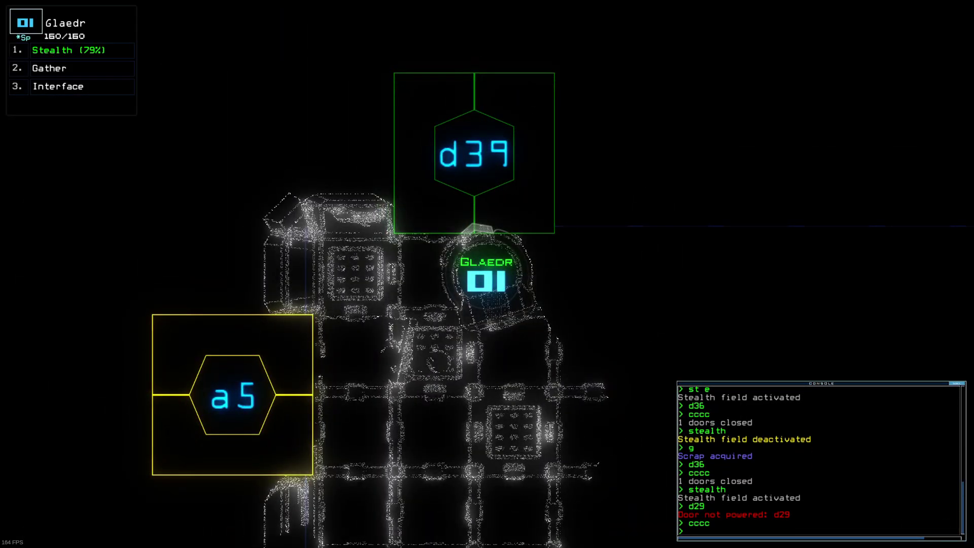
{"action": "type", "text": "d39"}
{"action": "key", "text": "Return"}
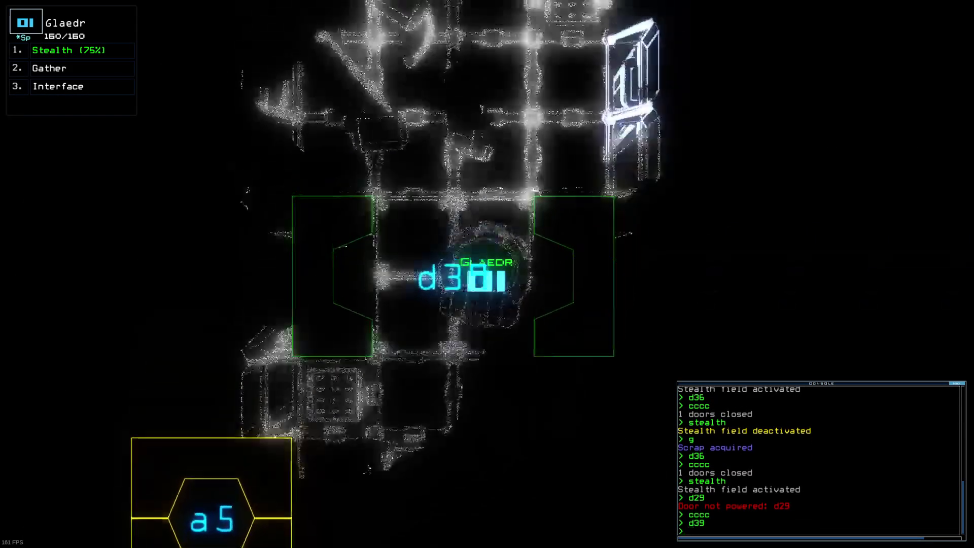
{"action": "type", "text": "d23"}
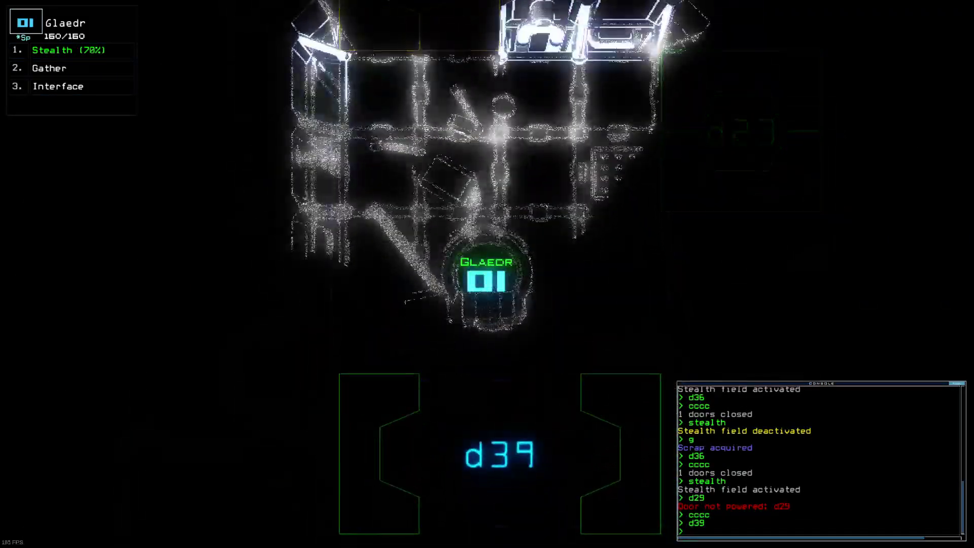
{"action": "key", "text": "Return"}
{"action": "key", "text": "Return"}
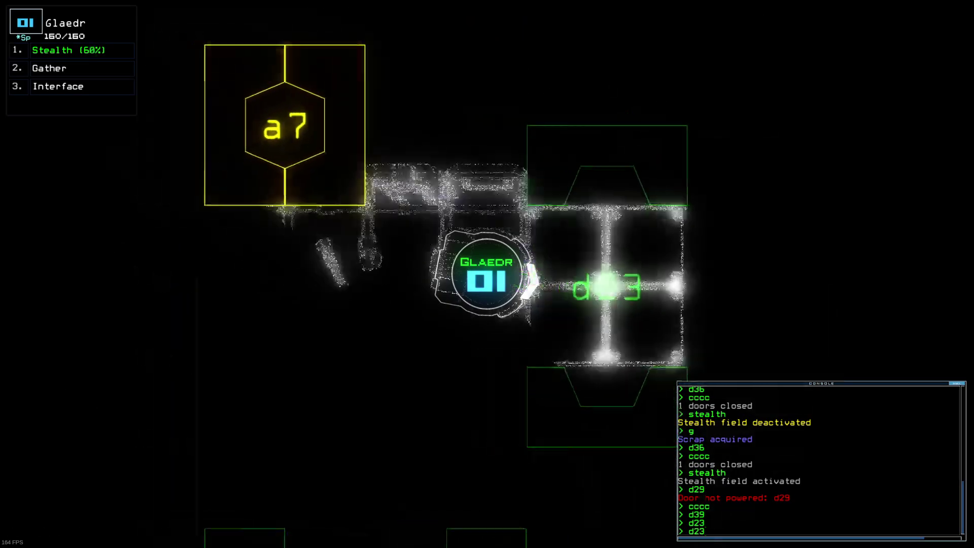
{"action": "type", "text": "stealth"}
{"action": "key", "text": "Return"}
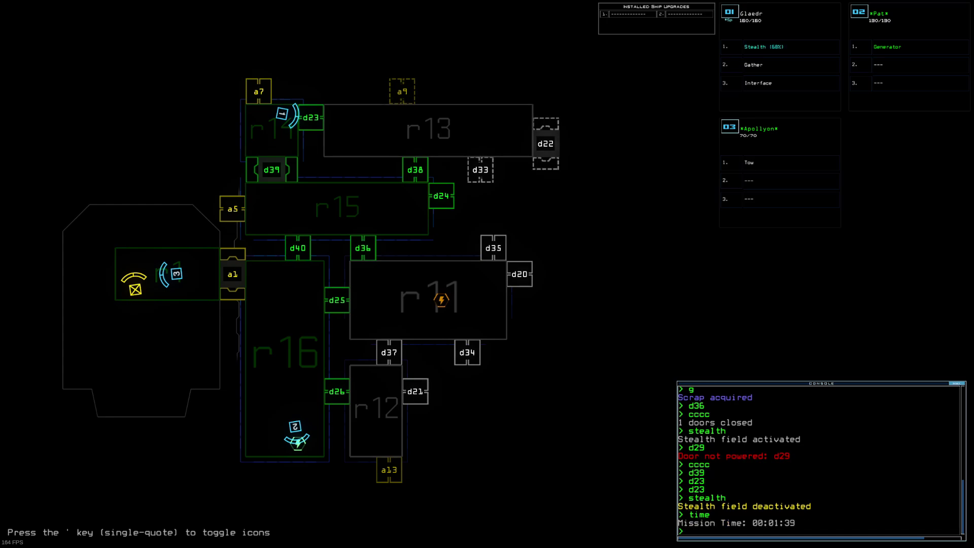
{"action": "type", "text": "1"}
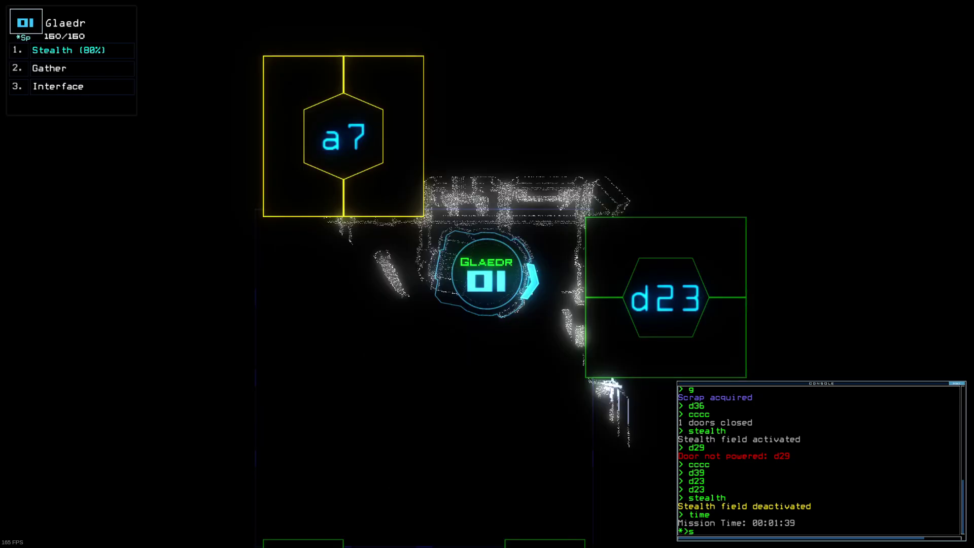
{"action": "type", "text": "23"}
Cloak Glaedr, steer it through d23 across room r13 to door d22, and check time.
{"action": "key", "text": "Return"}
{"action": "key", "text": "Right"}
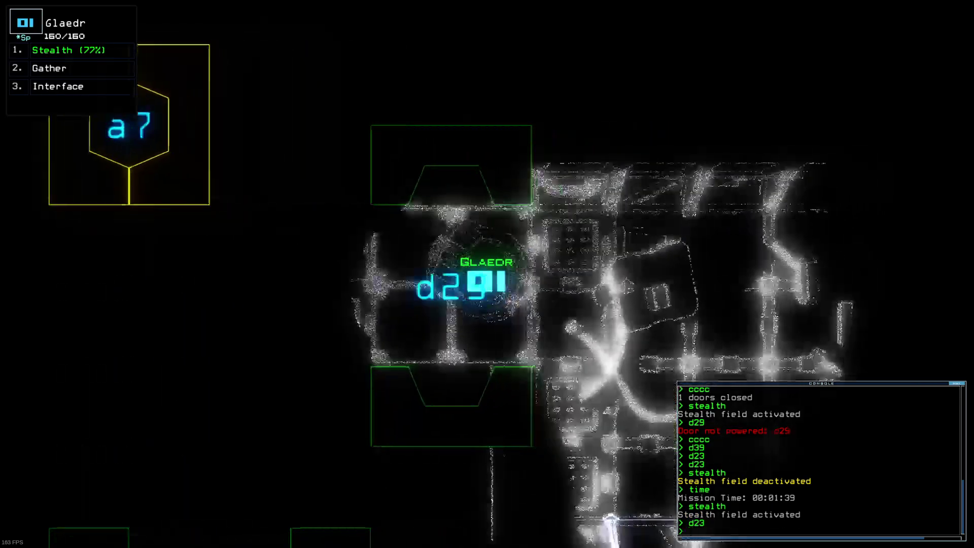
{"action": "key", "text": "Right"}
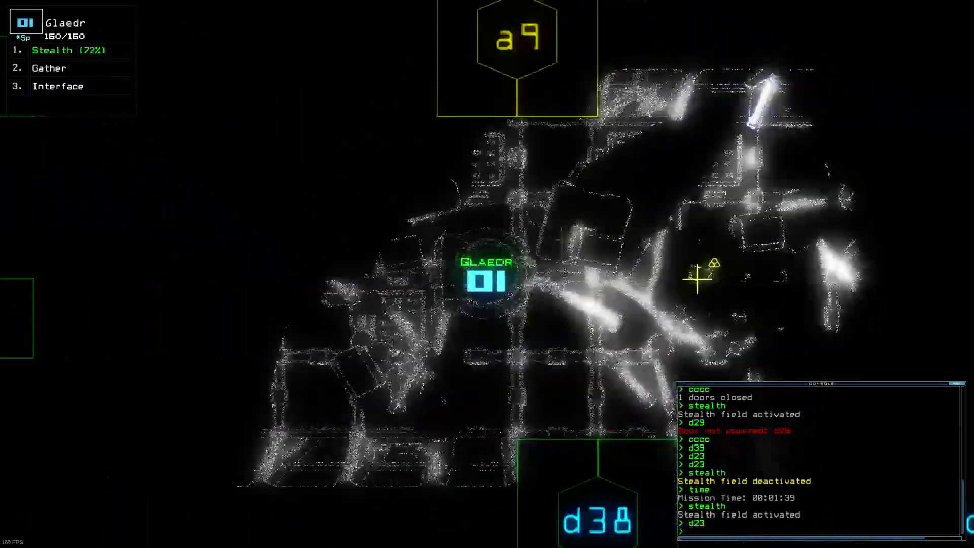
{"action": "key", "text": "Right"}
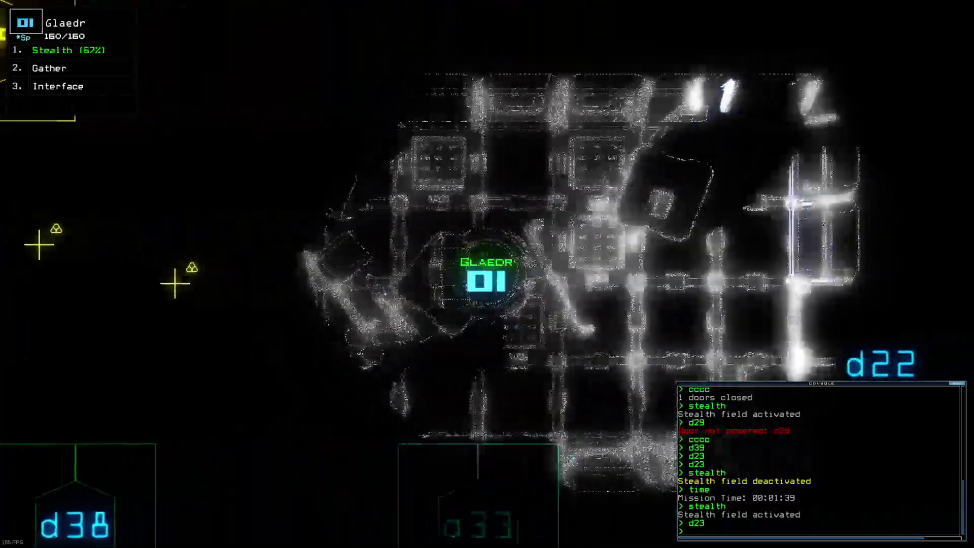
{"action": "key", "text": "Right"}
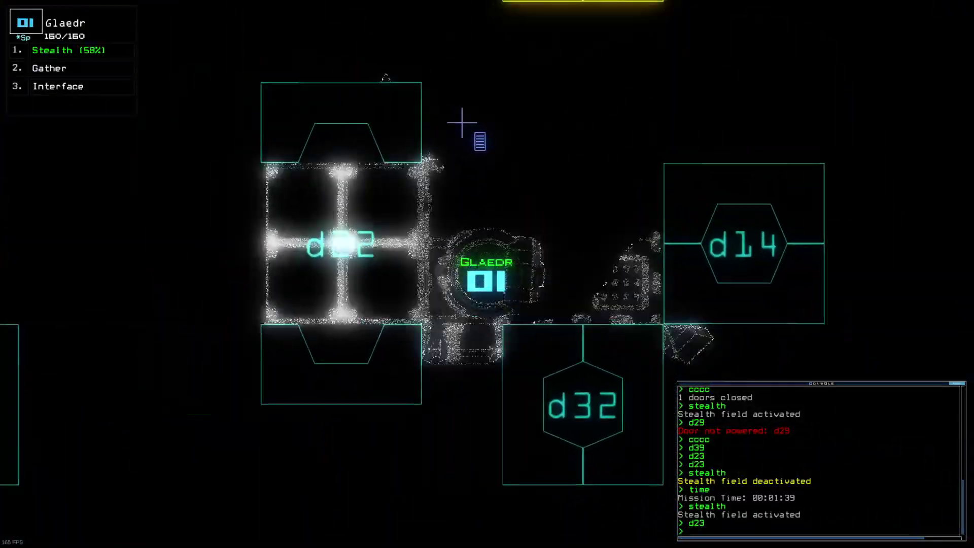
{"action": "type", "text": "time"}
{"action": "key", "text": "Return"}
{"action": "type", "text": "as"}
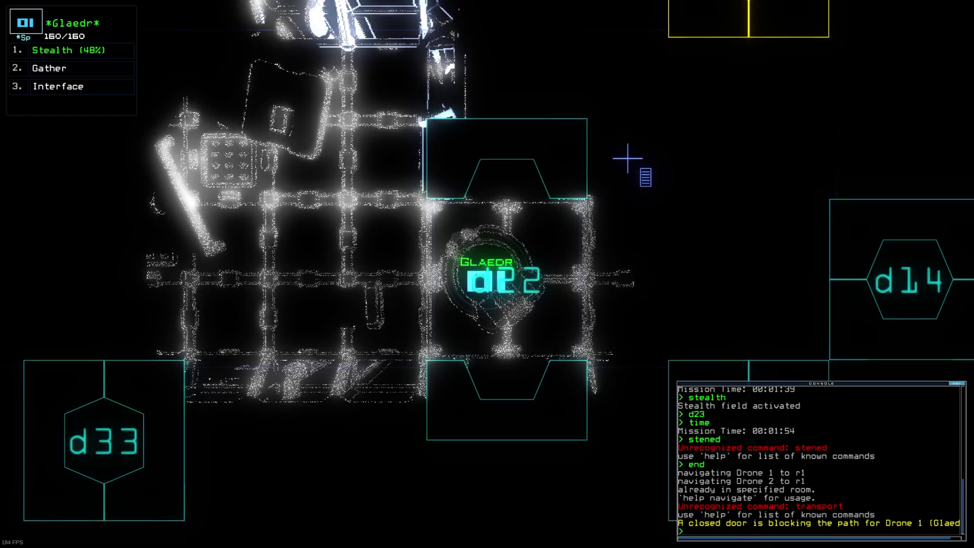
{"action": "type", "text": "ealth"}
Drop stealth, check the time, cycle drones and the map, then open door d24 for Glaedr.
{"action": "key", "text": "Return"}
{"action": "type", "text": "2"}
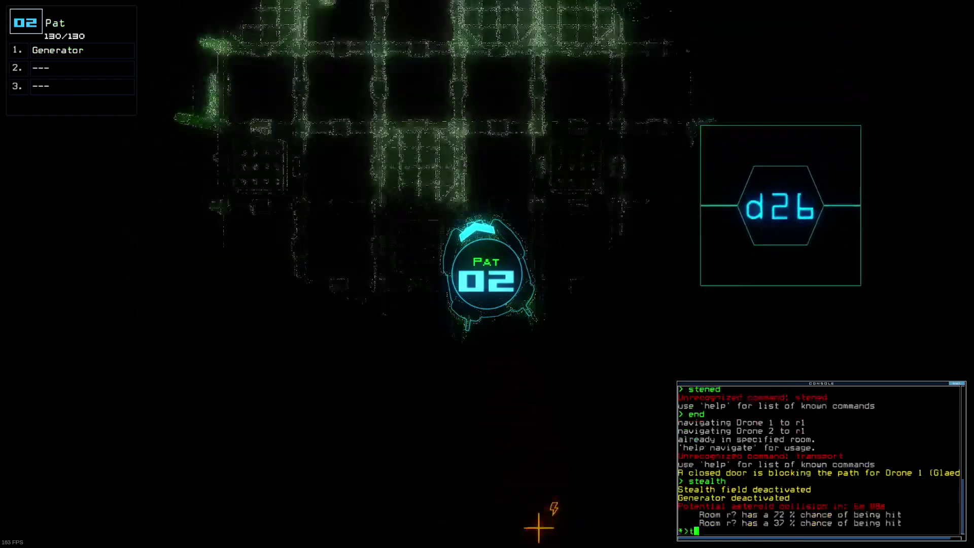
{"action": "type", "text": "time"}
{"action": "key", "text": "Return"}
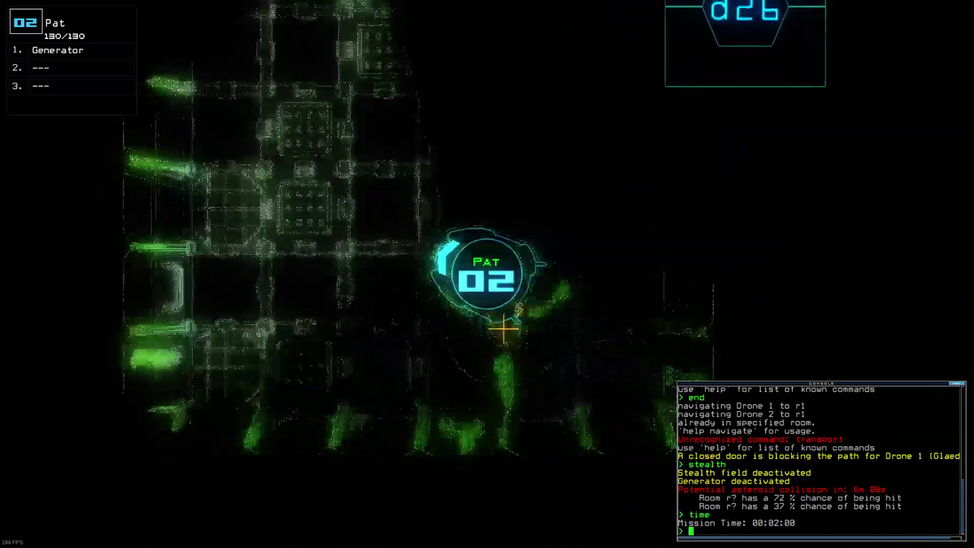
{"action": "key", "text": "3"}
{"action": "key", "text": "space"}
{"action": "key", "text": "1"}
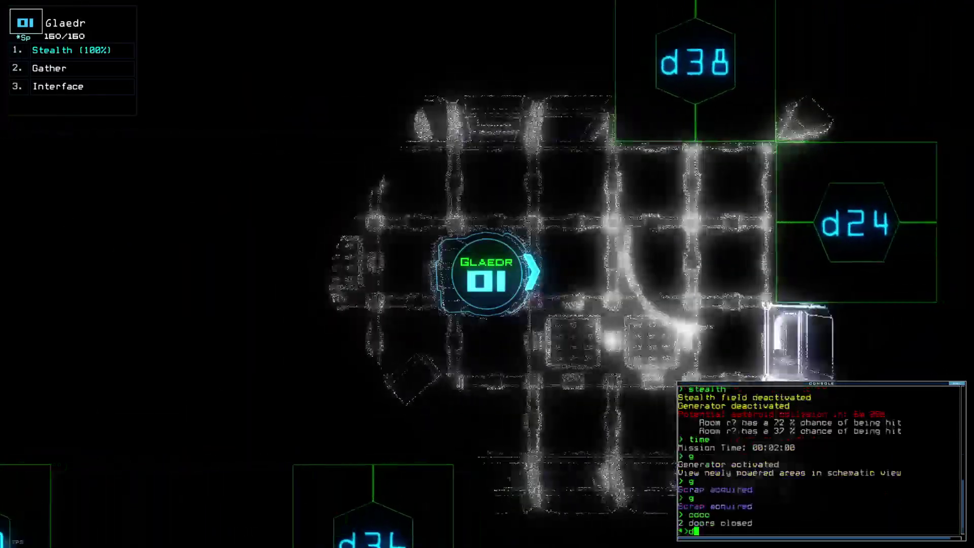
{"action": "type", "text": "d24"}
{"action": "key", "text": "Return"}
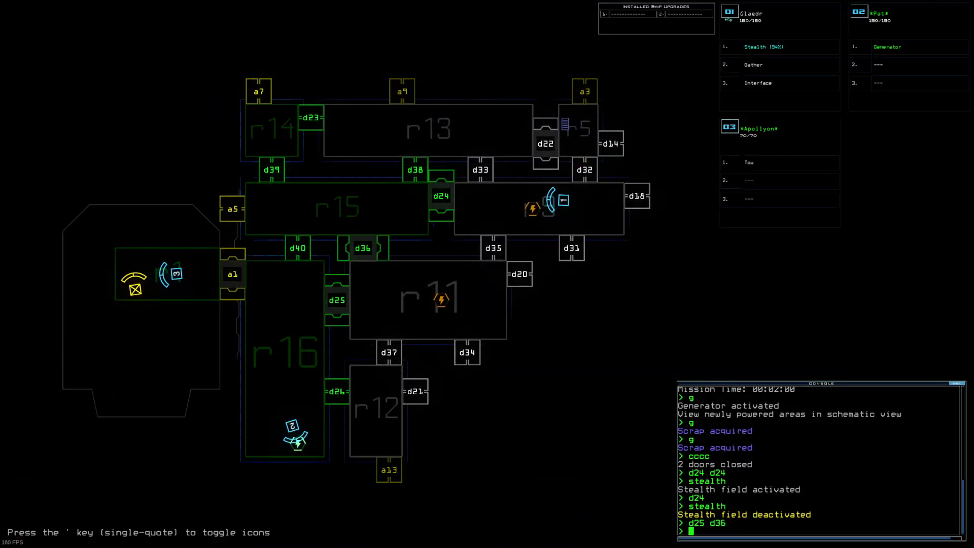
Send Pat through d25 and d36 into r11 and restart its generator, revealing r7 and r4.
{"action": "key", "text": "space"}
{"action": "type", "text": "t"}
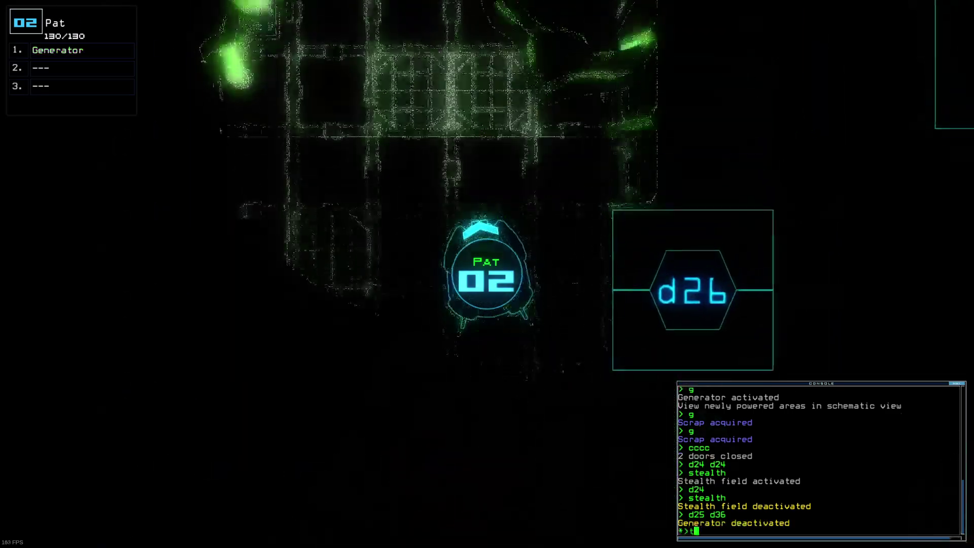
{"action": "type", "text": "ime"}
{"action": "key", "text": "Return"}
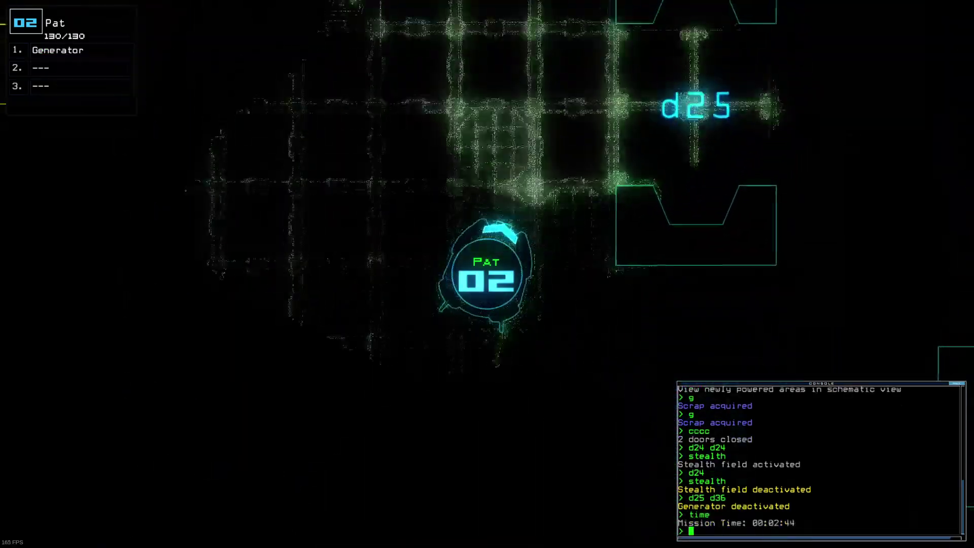
{"action": "key", "text": "Right"}
{"action": "key", "text": "Right"}
{"action": "key", "text": "Up"}
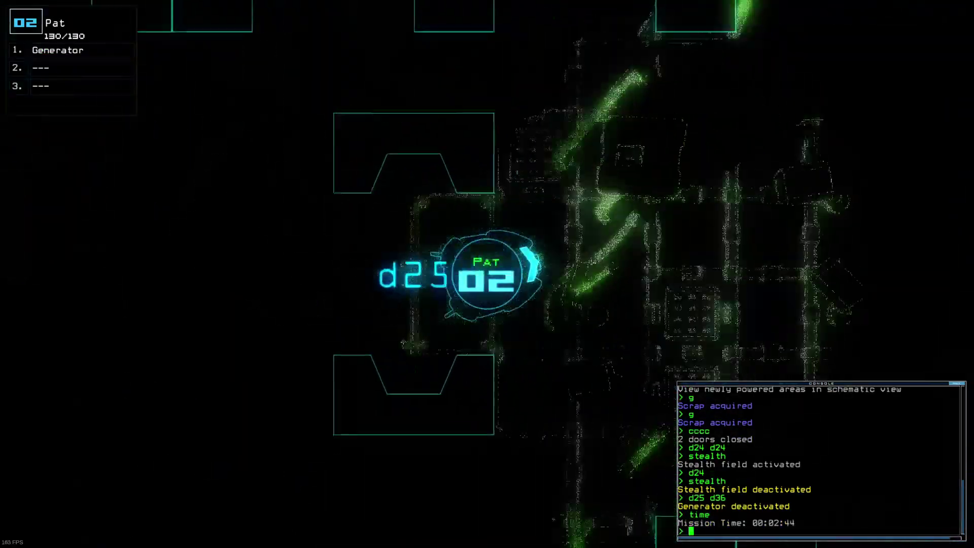
{"action": "key", "text": "Right"}
{"action": "key", "text": "Right"}
{"action": "key", "text": "Right"}
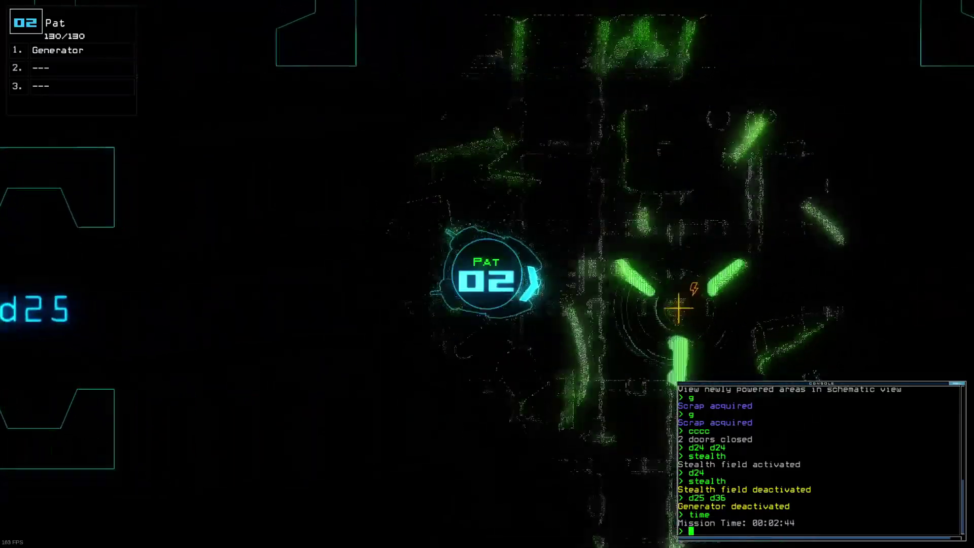
{"action": "type", "text": "g"}
{"action": "key", "text": "Return"}
{"action": "key", "text": "space"}
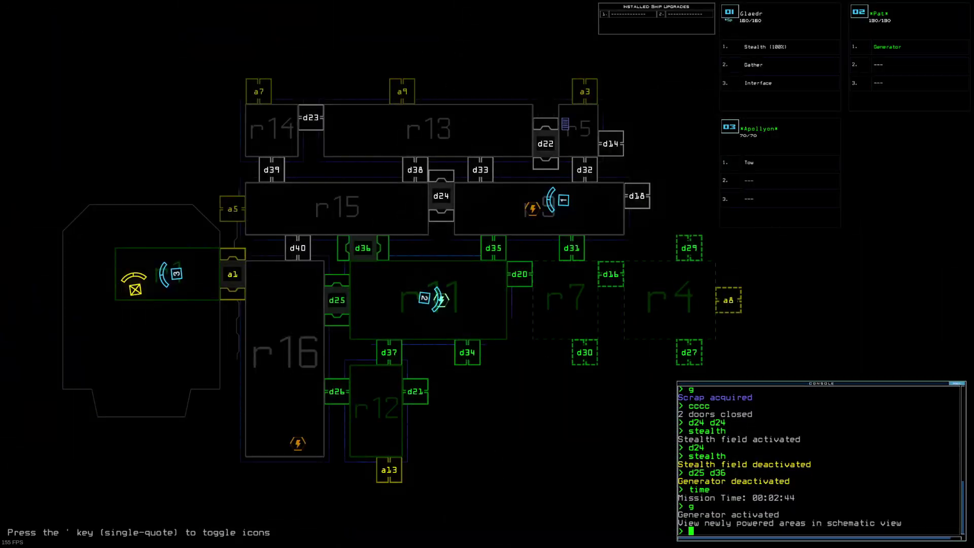
Haul Pat's generator through d35 into room r9 and restart it, revealing rooms r3 and r2.
{"action": "key", "text": "3"}
{"action": "key", "text": "1"}
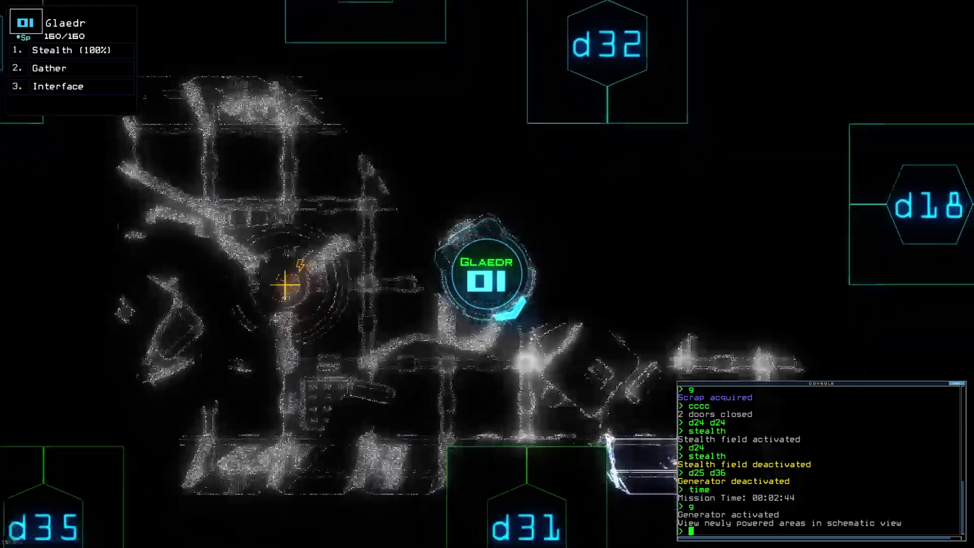
{"action": "key", "text": "space"}
{"action": "key", "text": "space"}
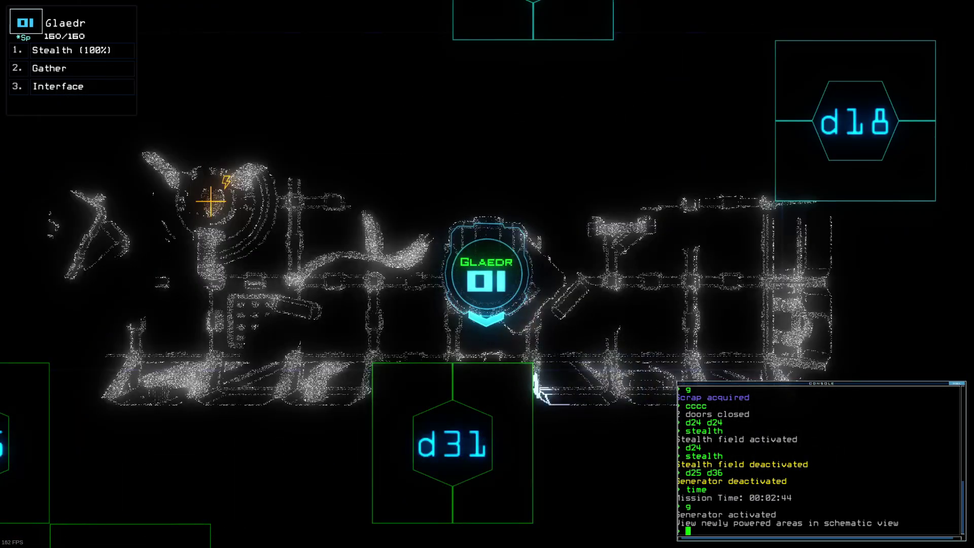
{"action": "key", "text": "space"}
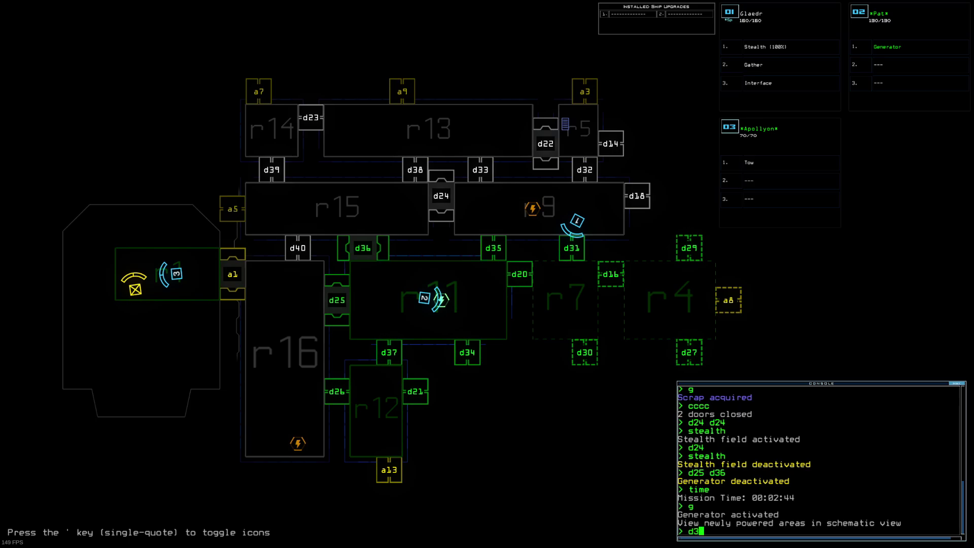
{"action": "type", "text": "2"}
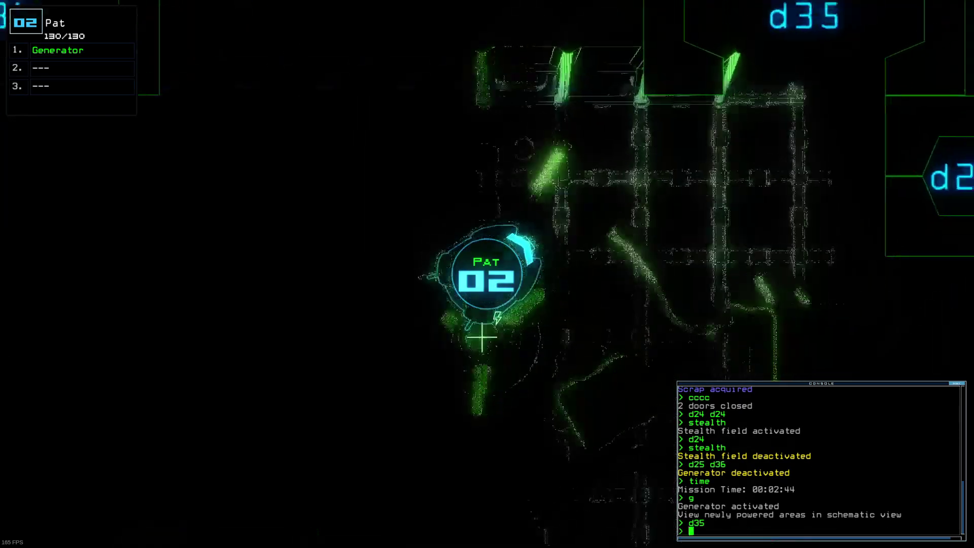
{"action": "type", "text": "time"}
{"action": "key", "text": "Return"}
{"action": "key", "text": "Up"}
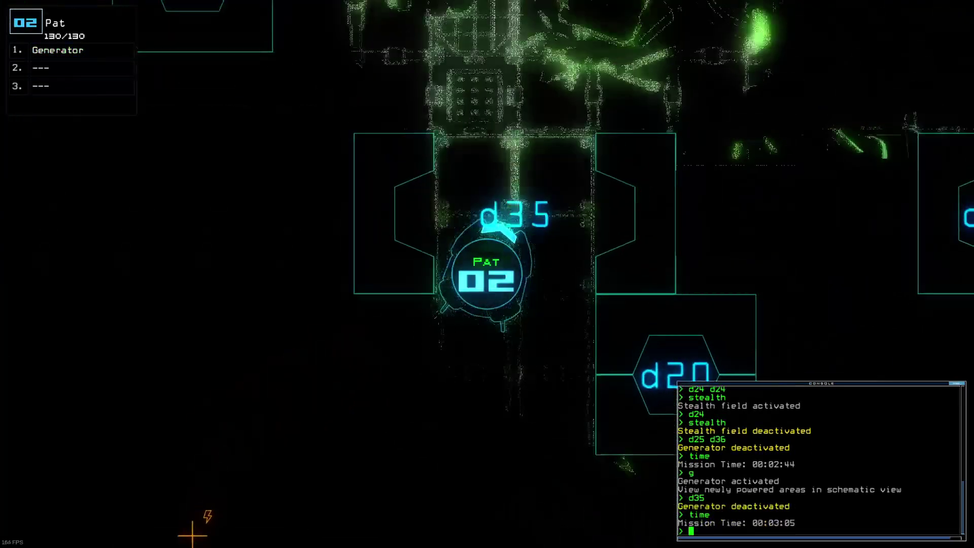
{"action": "type", "text": "31"}
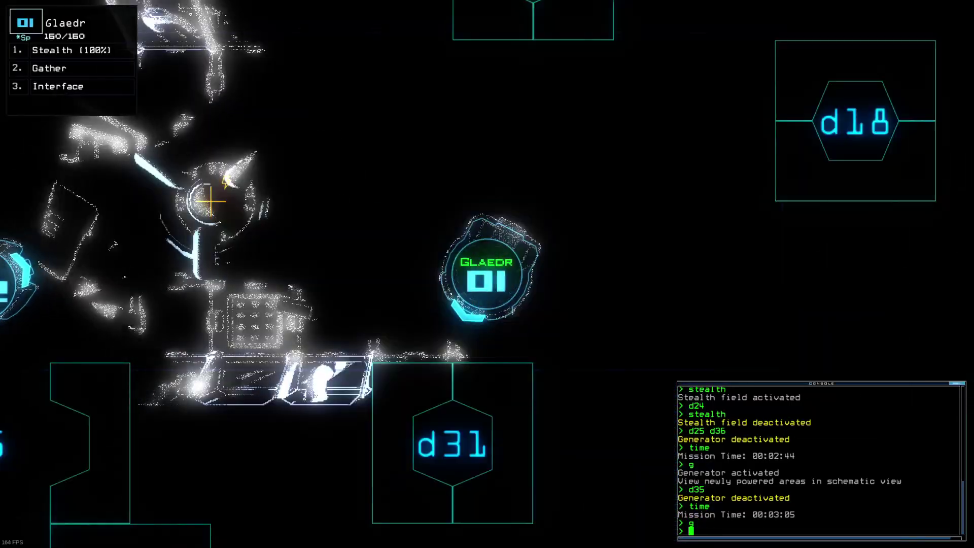
{"action": "type", "text": "g"}
{"action": "key", "text": "Return"}
{"action": "key", "text": "space"}
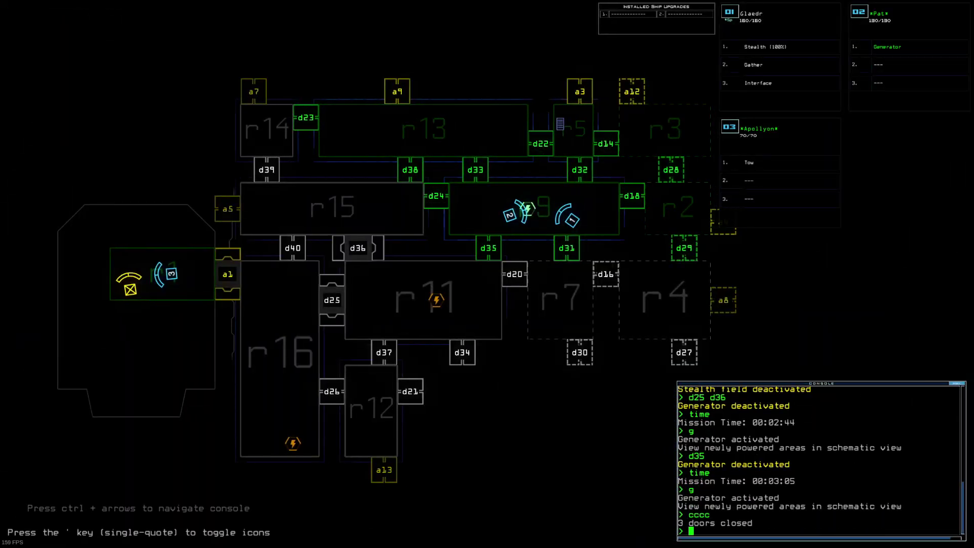
Cloak Glaedr and send it through door d18 into room r2.
{"action": "key", "text": "1"}
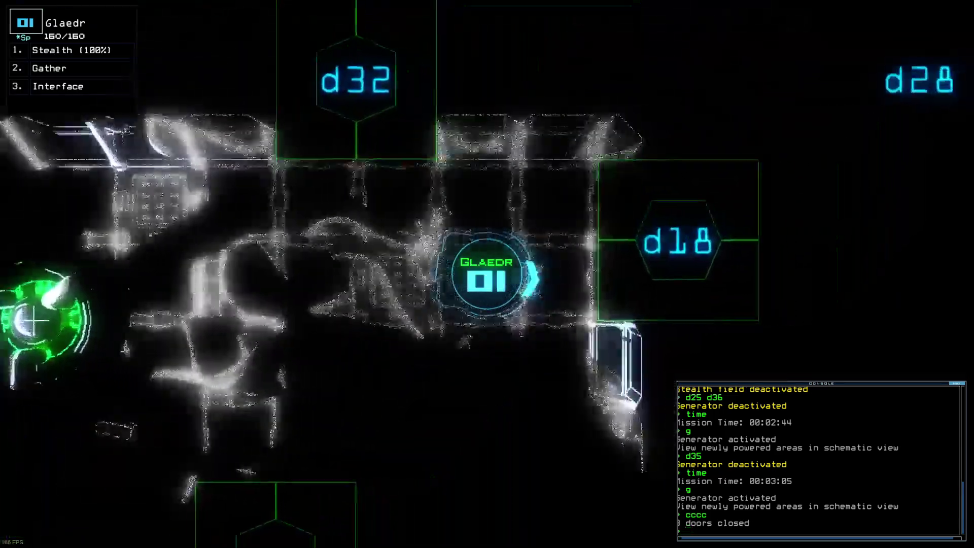
{"action": "type", "text": "stealth"}
{"action": "key", "text": "Return"}
{"action": "key", "text": "space"}
{"action": "key", "text": "space"}
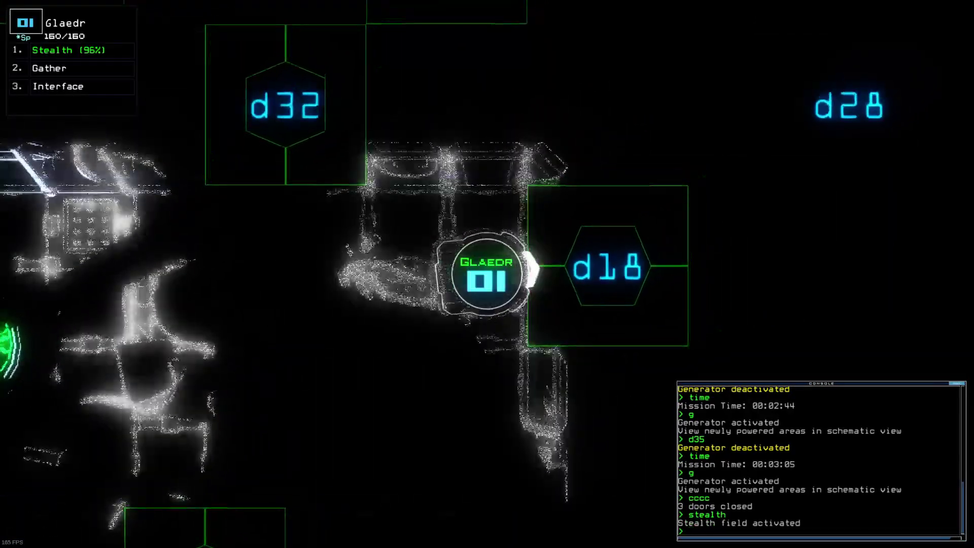
{"action": "type", "text": "8"}
{"action": "key", "text": "space"}
{"action": "key", "text": "space"}
{"action": "key", "text": "space"}
{"action": "key", "text": "space"}
{"action": "key", "text": "space"}
{"action": "key", "text": "space"}
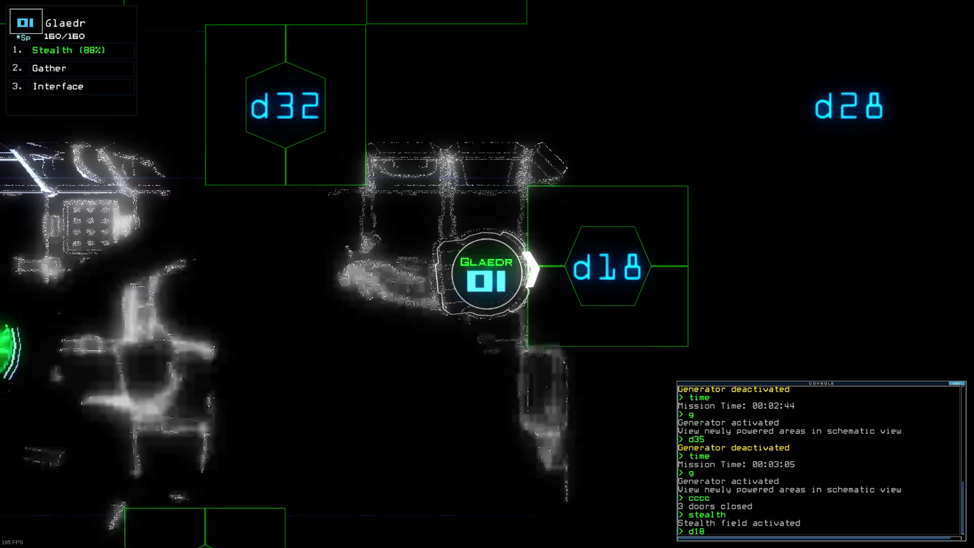
{"action": "key", "text": "space"}
{"action": "key", "text": "space"}
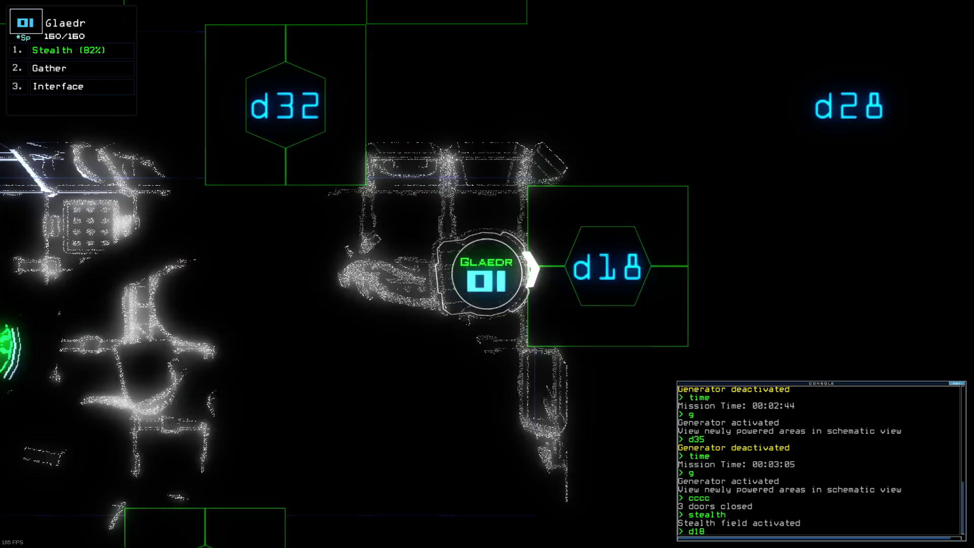
{"action": "key", "text": "Return"}
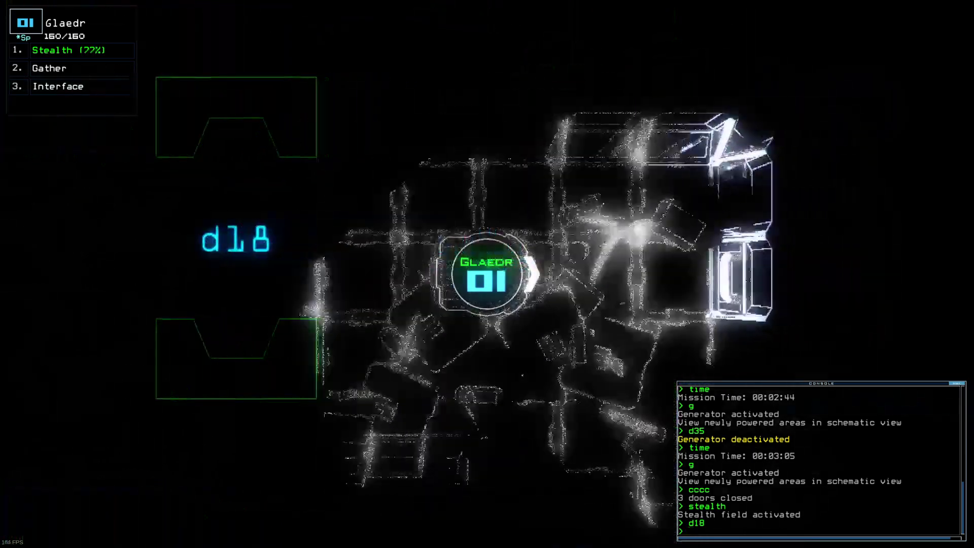
{"action": "type", "text": "ip"}
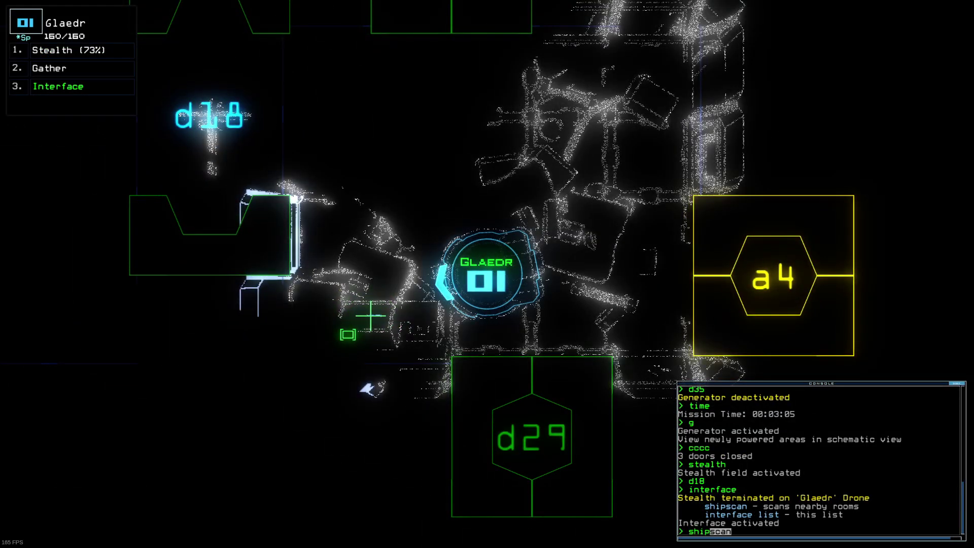
Run a ship scan, marking new items in rooms r3, r5, r9 and r13.
{"action": "key", "text": "Return"}
{"action": "key", "text": "space"}
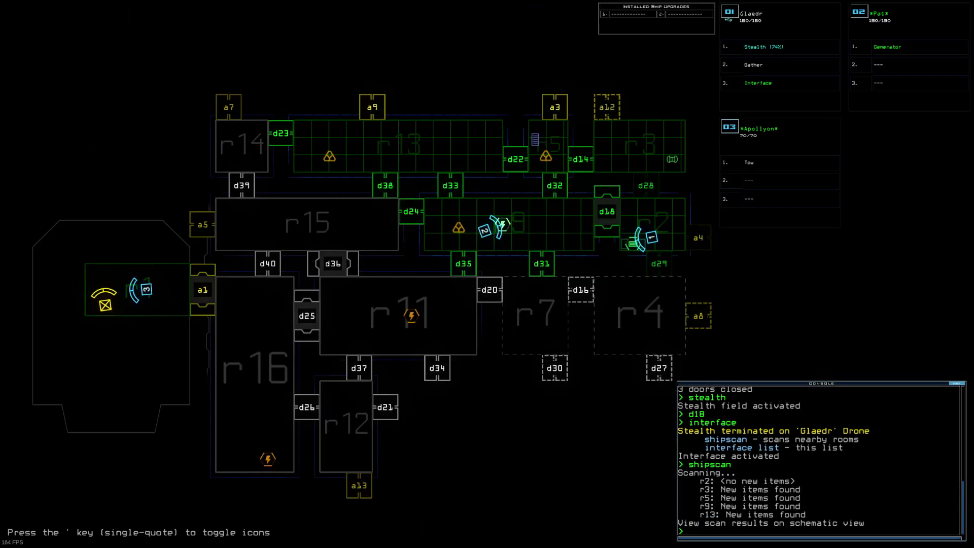
{"action": "key", "text": "space"}
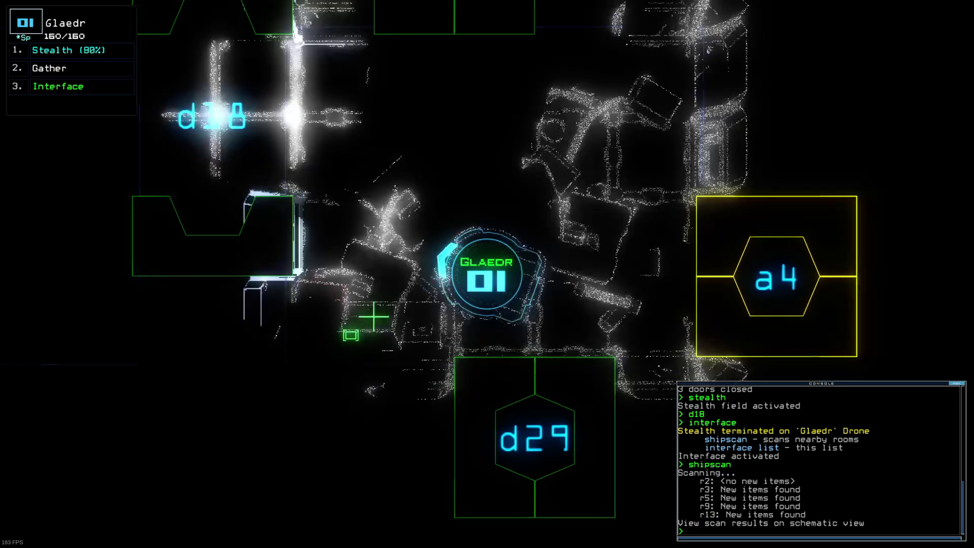
{"action": "key", "text": "space"}
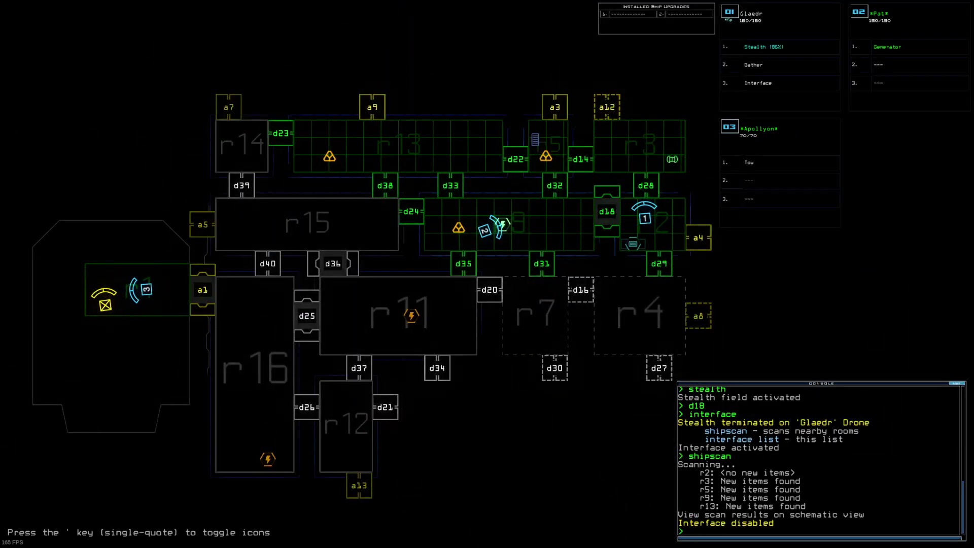
Move Glaedr through door d32, collecting scrap and closing the doors behind it.
{"action": "key", "text": "space"}
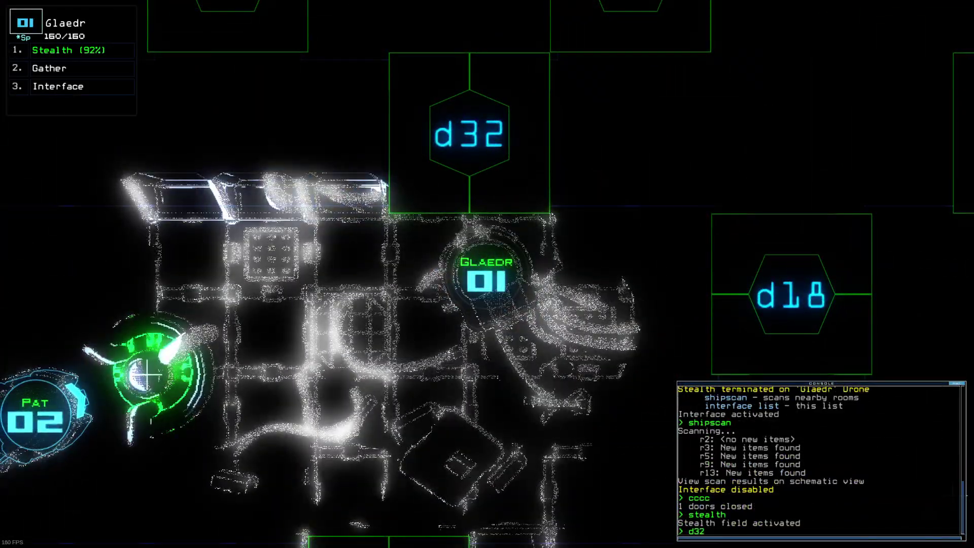
{"action": "key", "text": "space"}
{"action": "key", "text": "space"}
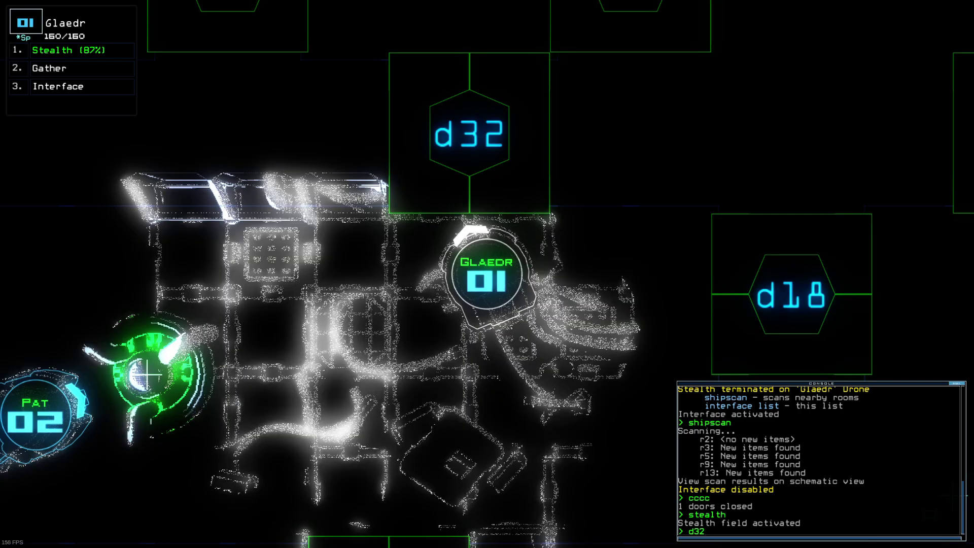
{"action": "key", "text": "Up"}
{"action": "type", "text": "g"}
{"action": "key", "text": "Return"}
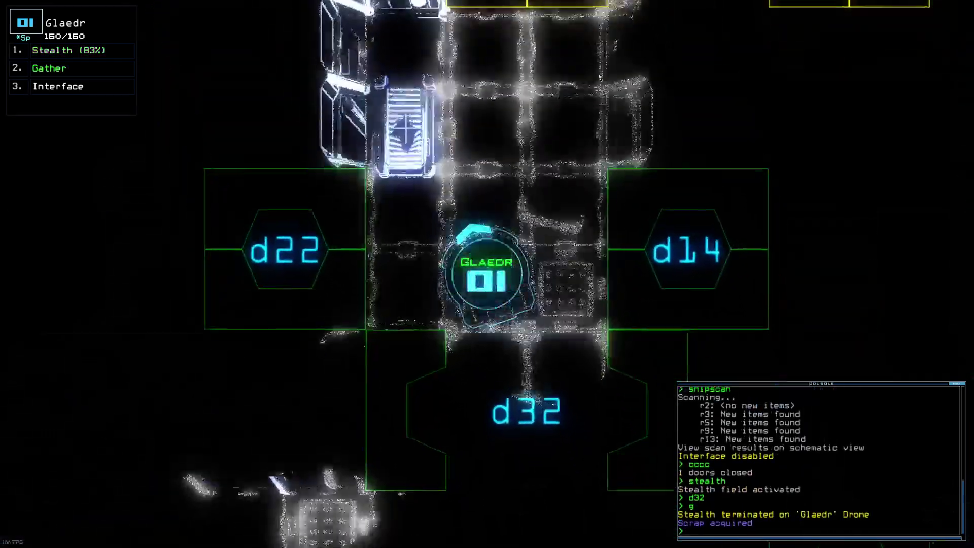
{"action": "type", "text": "cccc"}
{"action": "key", "text": "Return"}
{"action": "key", "text": "space"}
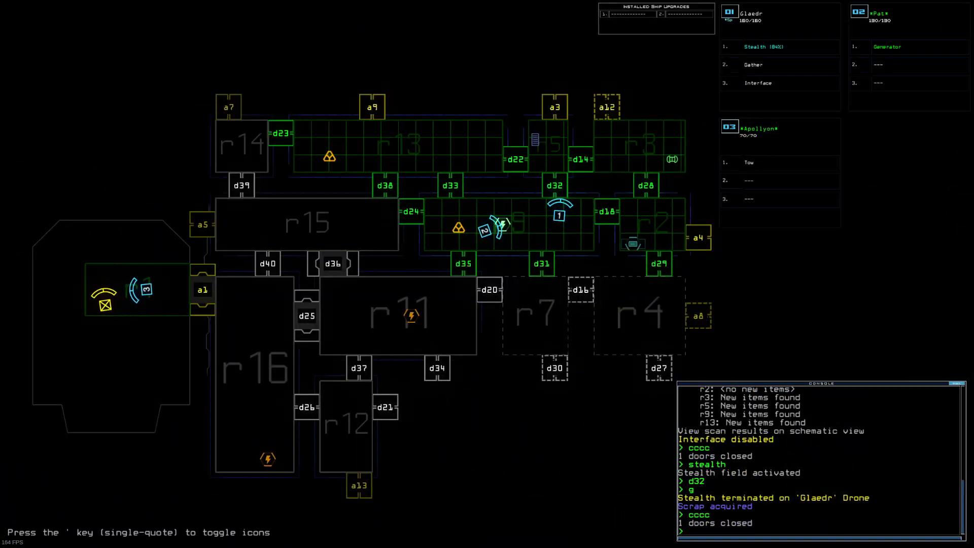
{"action": "key", "text": "space"}
{"action": "key", "text": "Up"}
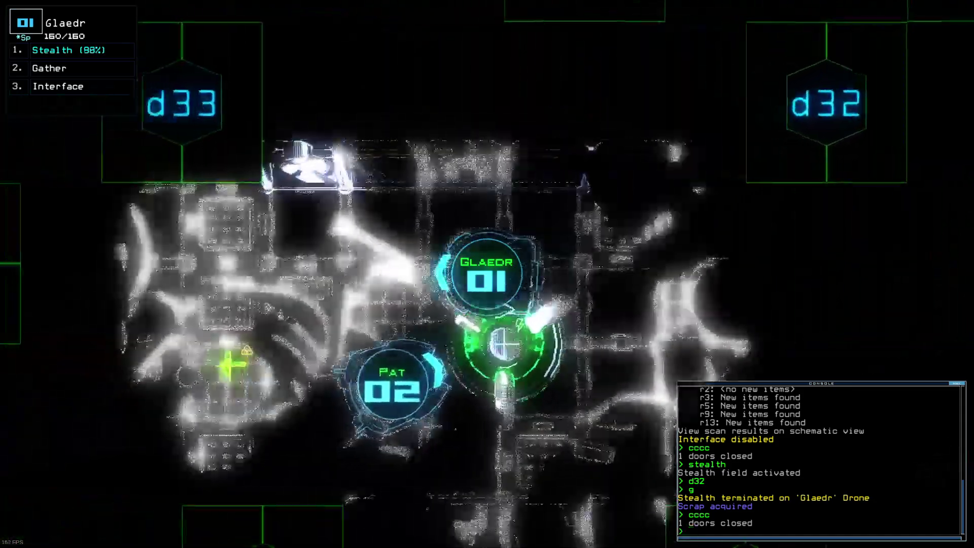
{"action": "type", "text": "g"}
{"action": "key", "text": "Return"}
{"action": "key", "text": "space"}
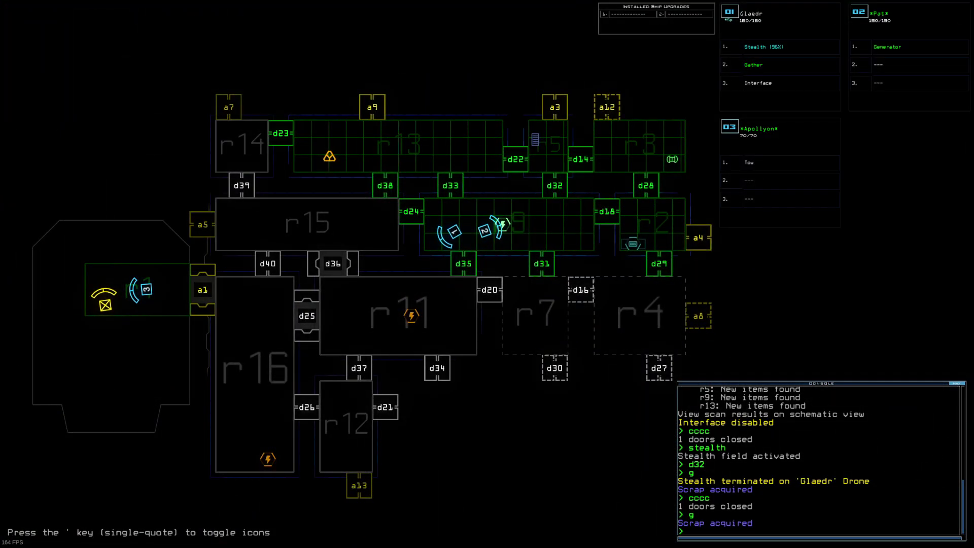
Cloak Glaedr and slip it through door d33.
{"action": "key", "text": "space"}
{"action": "type", "text": "stealth"}
{"action": "key", "text": "Return"}
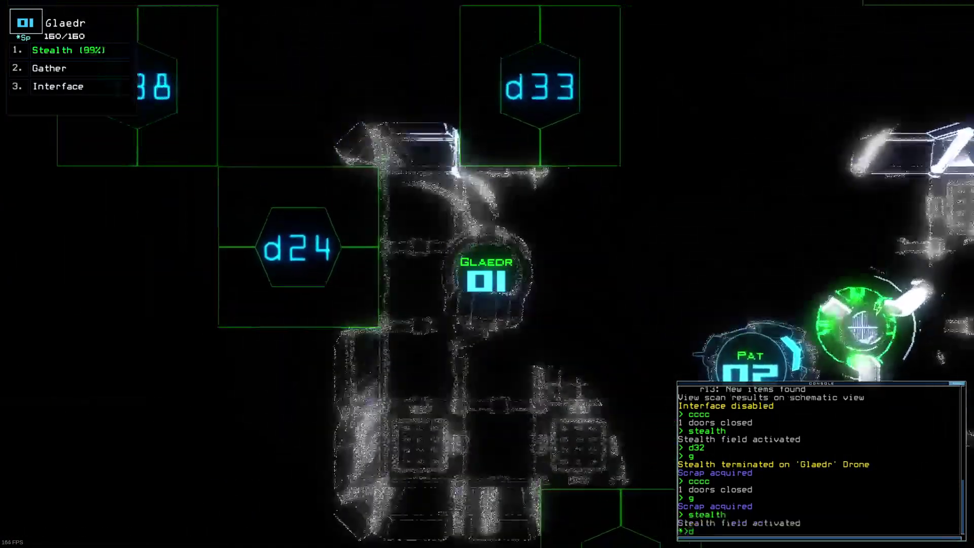
{"action": "key", "text": "space"}
{"action": "type", "text": "d33"}
{"action": "key", "text": "Return"}
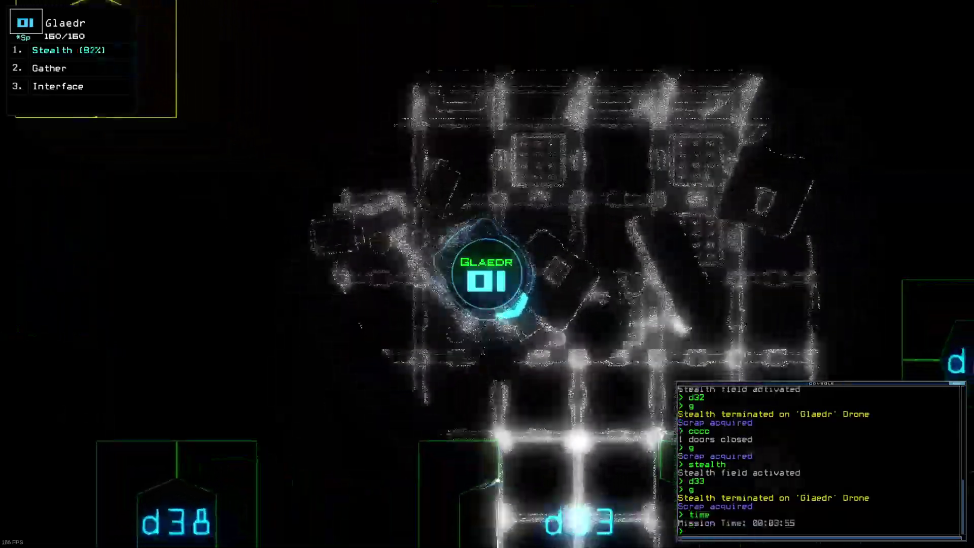
{"action": "type", "text": "2"}
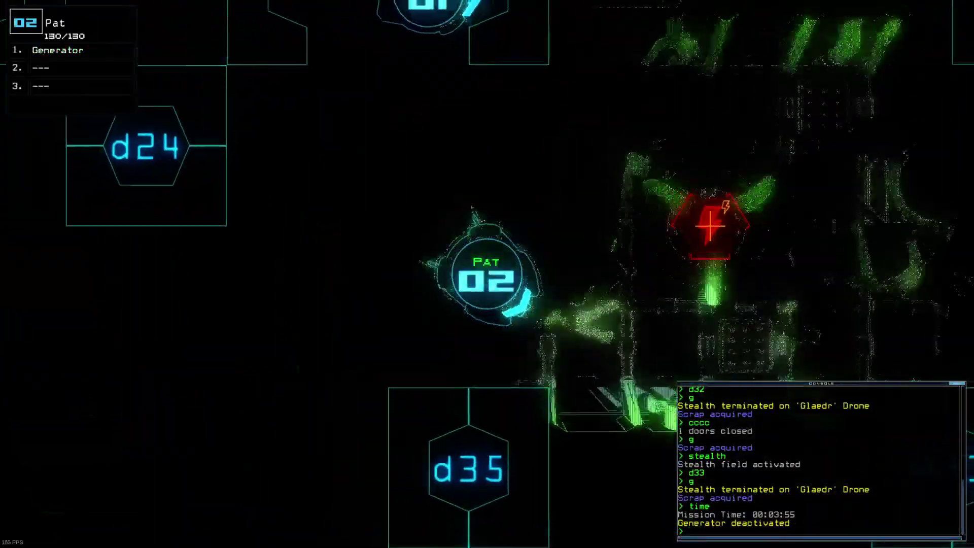
{"action": "type", "text": "ti"}
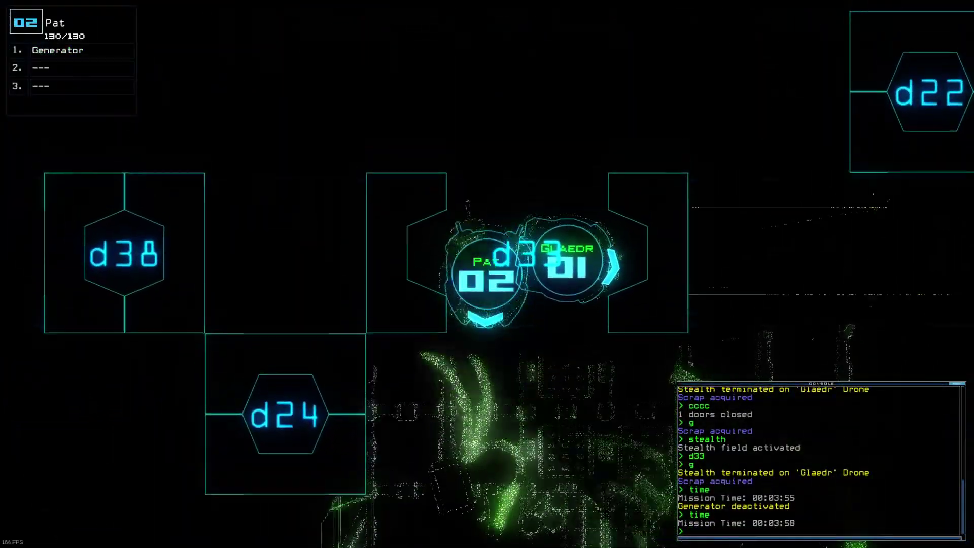
{"action": "type", "text": "ime"}
Check the mission time, reselect Glaedr, and restart the generator to power more rooms.
{"action": "key", "text": "Return"}
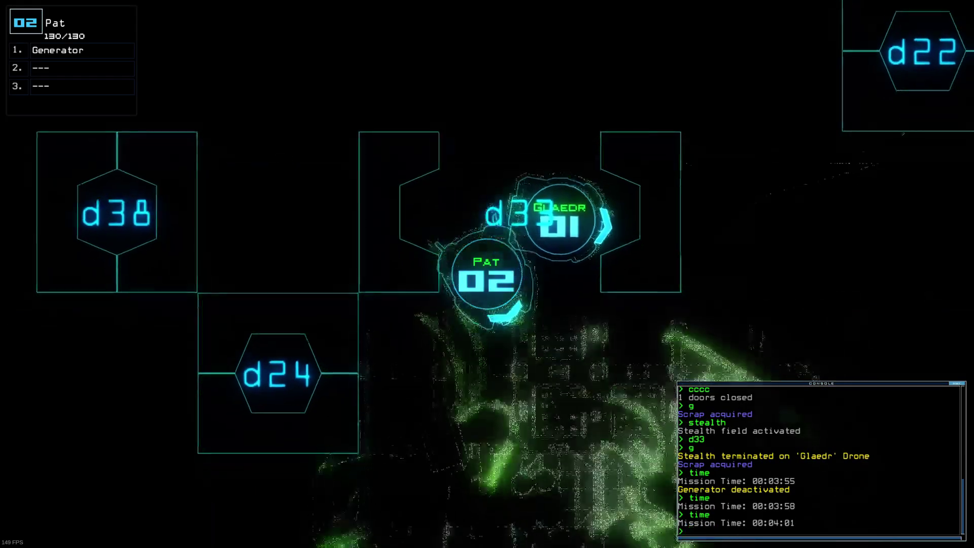
{"action": "key", "text": "3"}
{"action": "key", "text": "1"}
{"action": "type", "text": "g"}
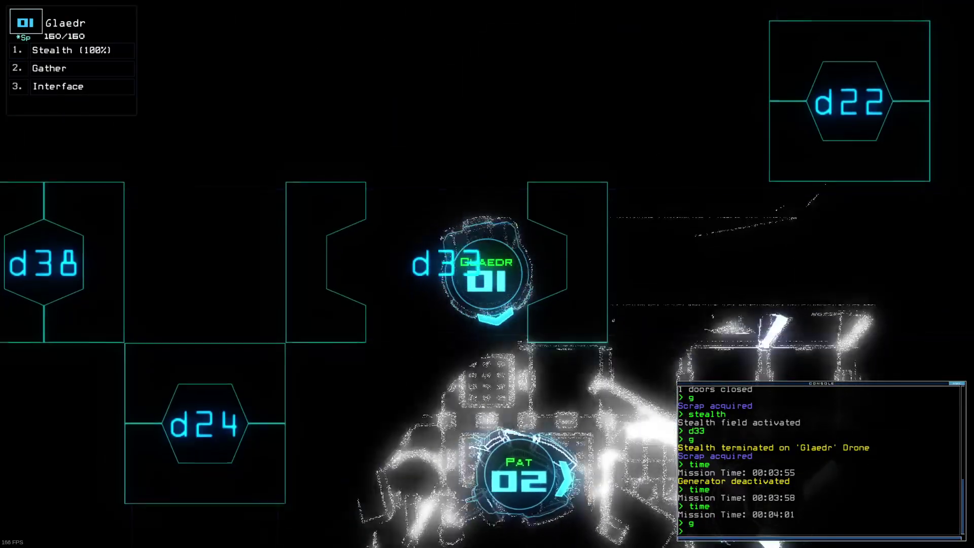
{"action": "key", "text": "Return"}
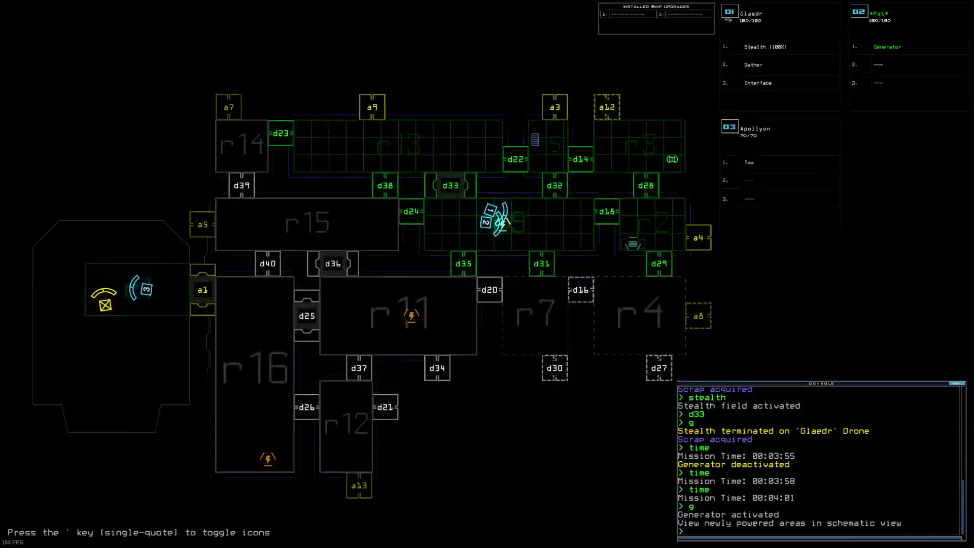
Sneak Glaedr through doors d18 and d28, shut three doors, then drop stealth.
{"action": "key", "text": "space"}
{"action": "type", "text": "stealth"}
{"action": "key", "text": "Return"}
{"action": "type", "text": "d18"}
{"action": "key", "text": "Return"}
{"action": "type", "text": "d28"}
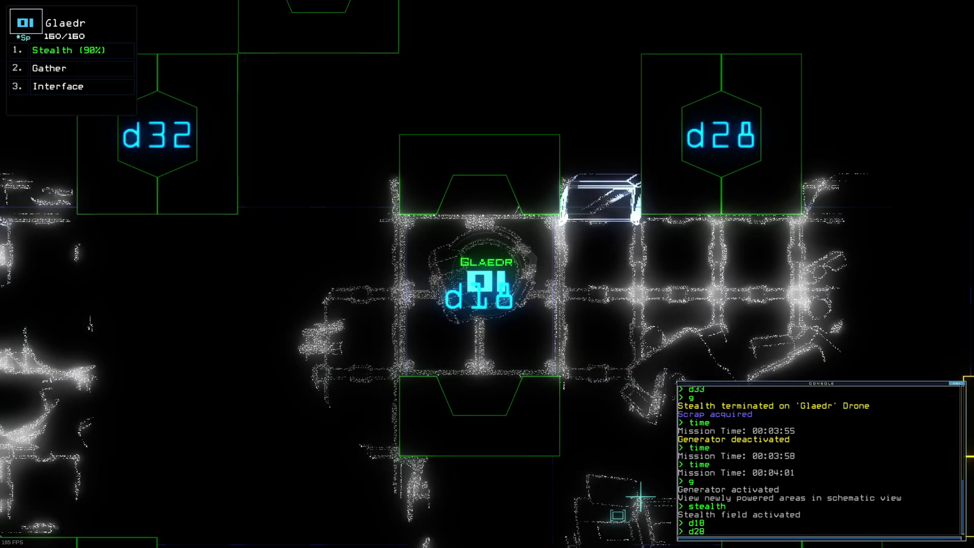
{"action": "key", "text": "Return"}
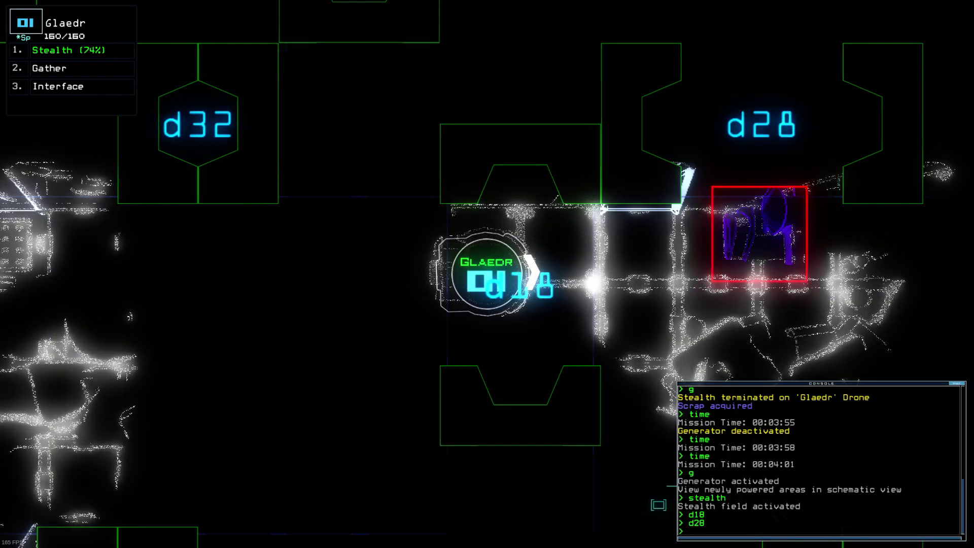
{"action": "type", "text": "cccc"}
{"action": "key", "text": "Return"}
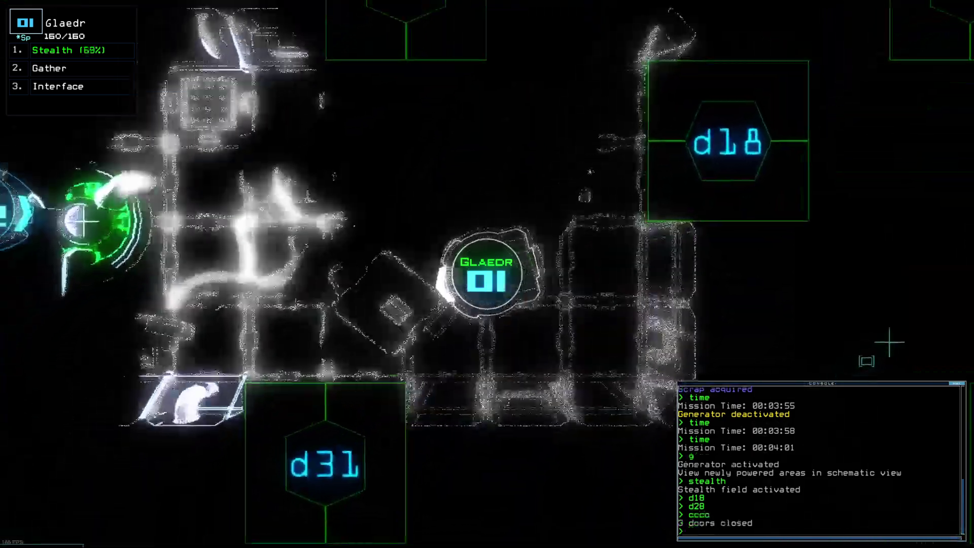
{"action": "type", "text": "stealth"}
{"action": "key", "text": "Return"}
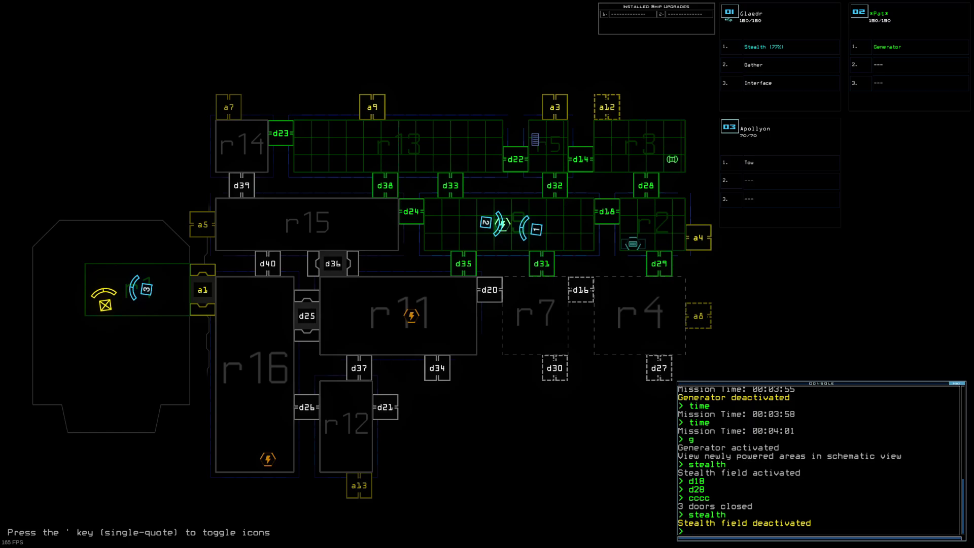
{"action": "key", "text": "F1"}
{"action": "type", "text": "d24"}
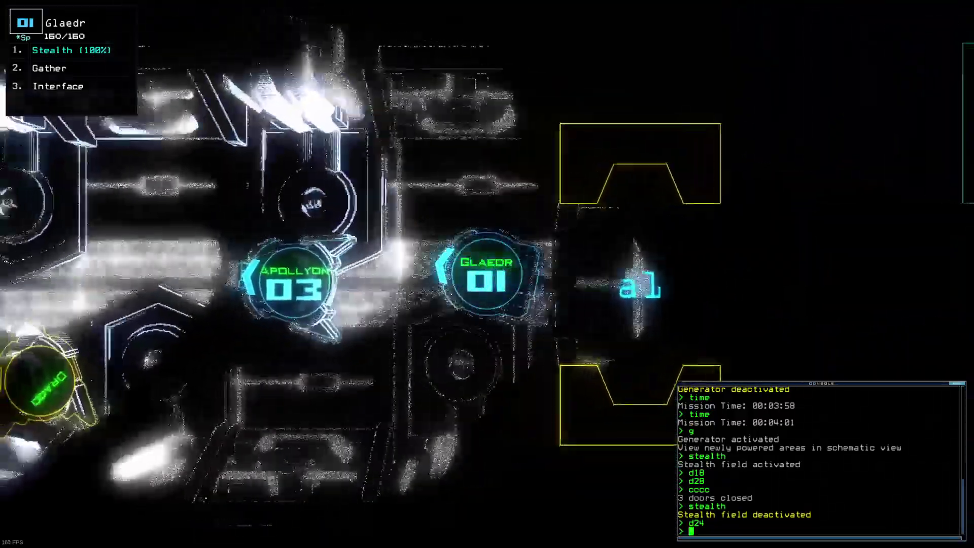
Re-dock the boarding ship at airlock a12 and cloak Glaedr.
{"action": "key", "text": "space"}
{"action": "type", "text": "dd a1"}
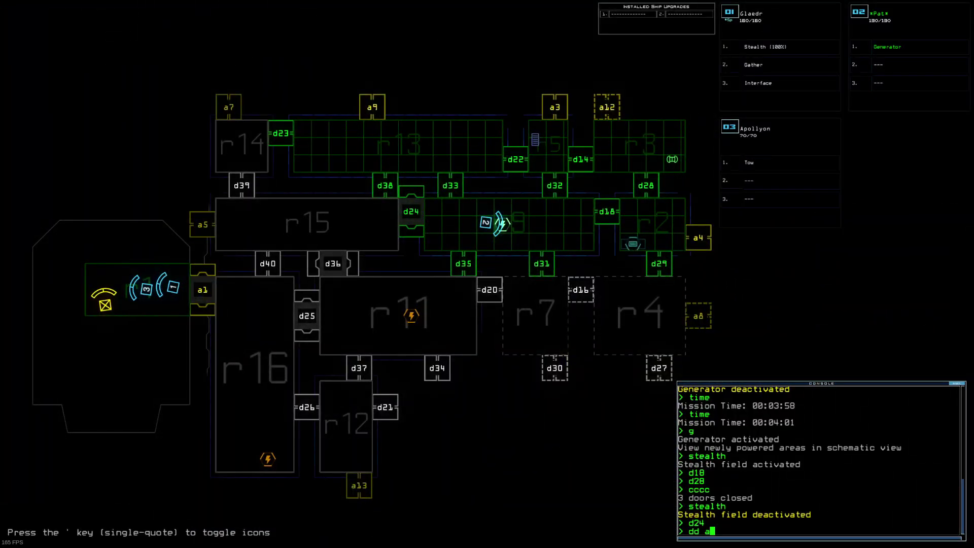
{"action": "type", "text": "2"}
{"action": "key", "text": "Return"}
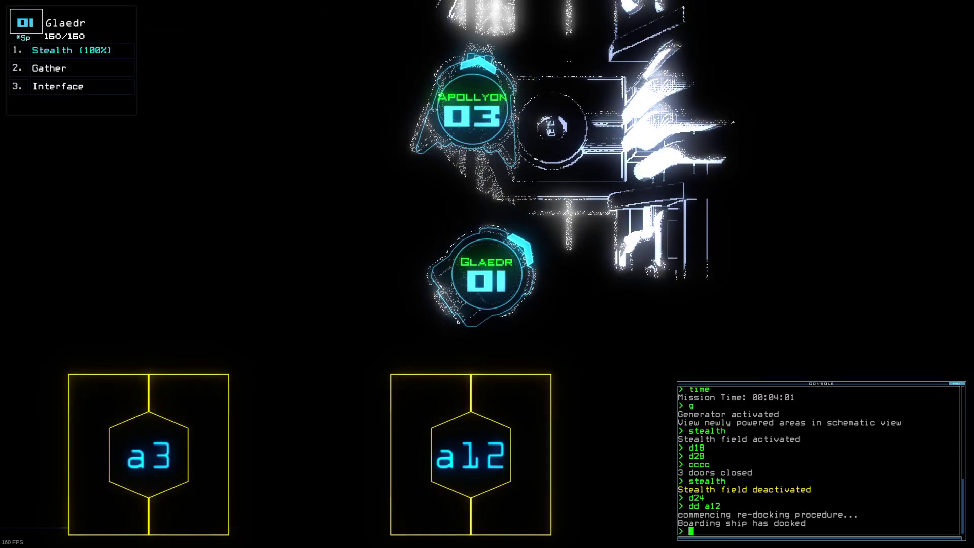
{"action": "type", "text": "stealth"}
{"action": "key", "text": "Return"}
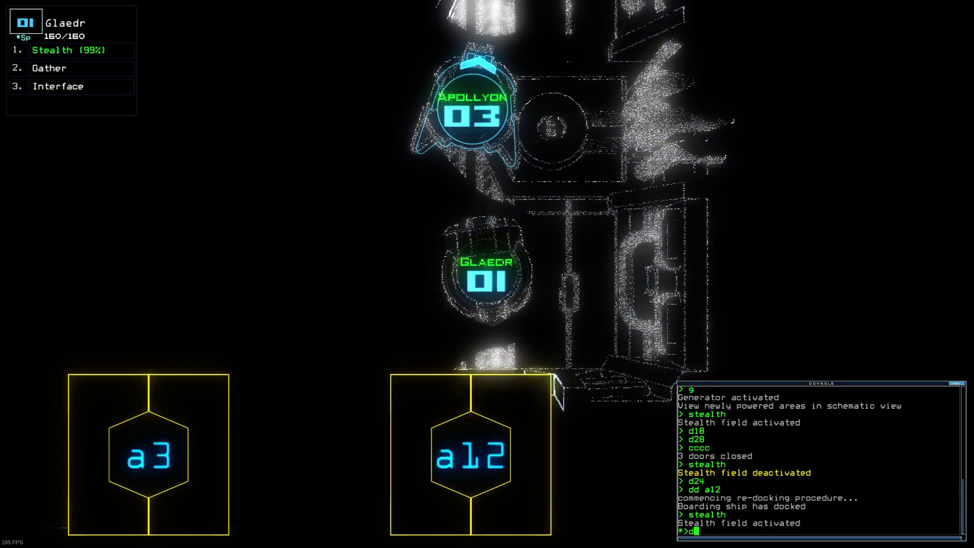
{"action": "key", "text": "Tab"}
{"action": "type", "text": "d12"}
{"action": "key", "text": "Return"}
Open all doors to room r1 and gather fuel from r1 and r2: 1 P-Fuel, 2 J-Fuel.
{"action": "key", "text": "Tab"}
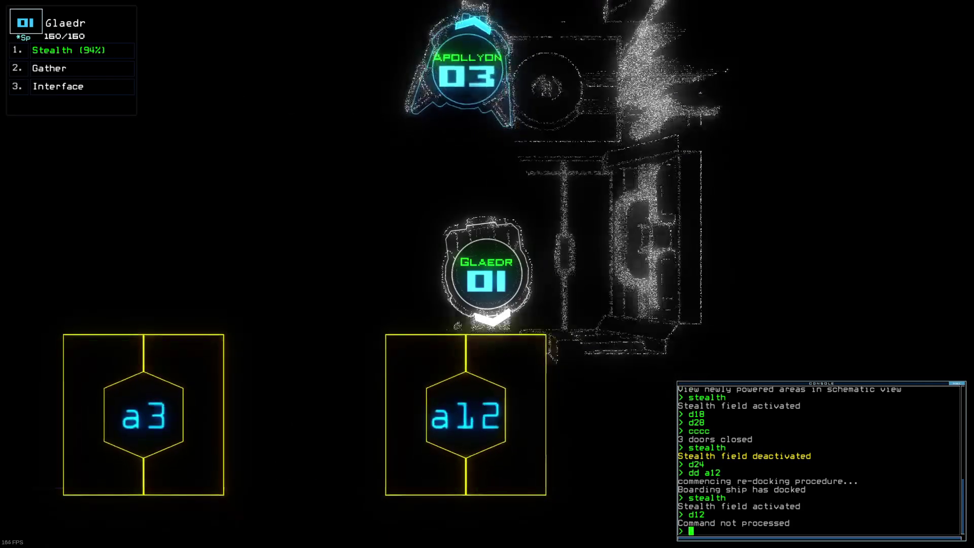
{"action": "type", "text": "o"}
{"action": "key", "text": "Return"}
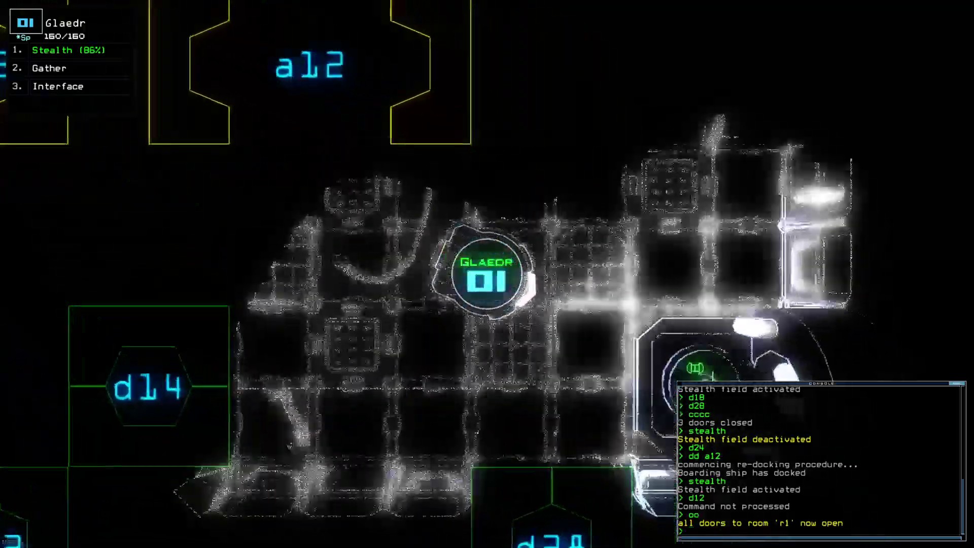
{"action": "type", "text": "g"}
{"action": "key", "text": "Return"}
{"action": "key", "text": "Up"}
{"action": "key", "text": "Tab"}
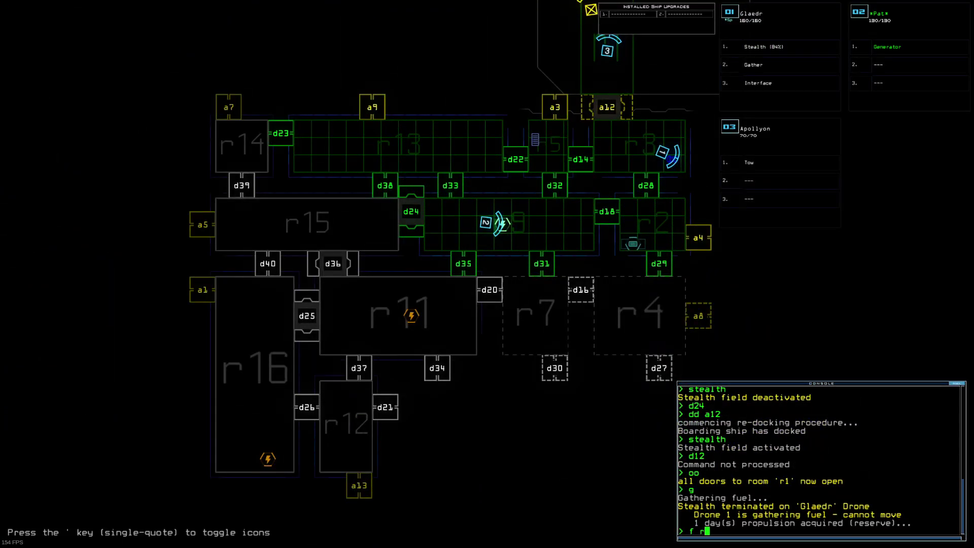
{"action": "type", "text": "2"}
{"action": "key", "text": "Return"}
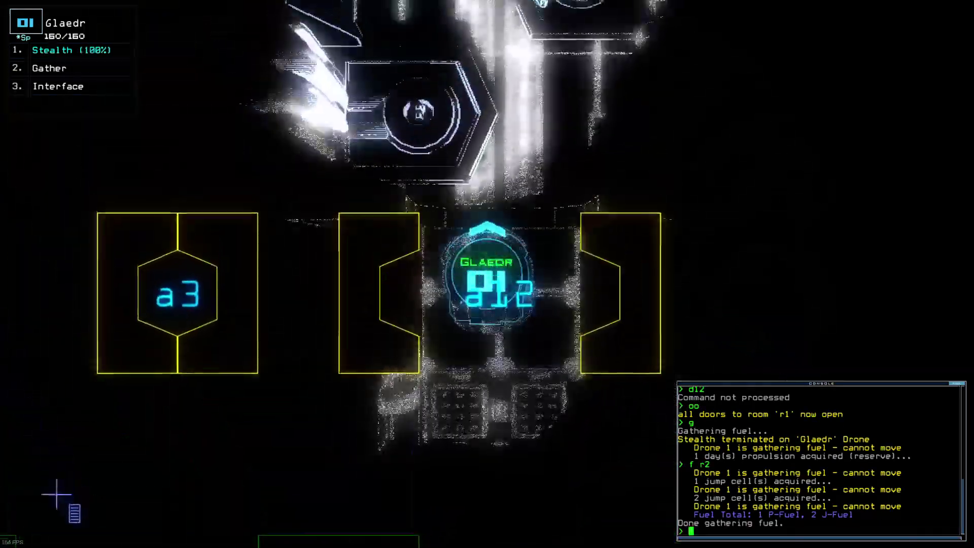
{"action": "key", "text": "space"}
{"action": "type", "text": "dd a1"}
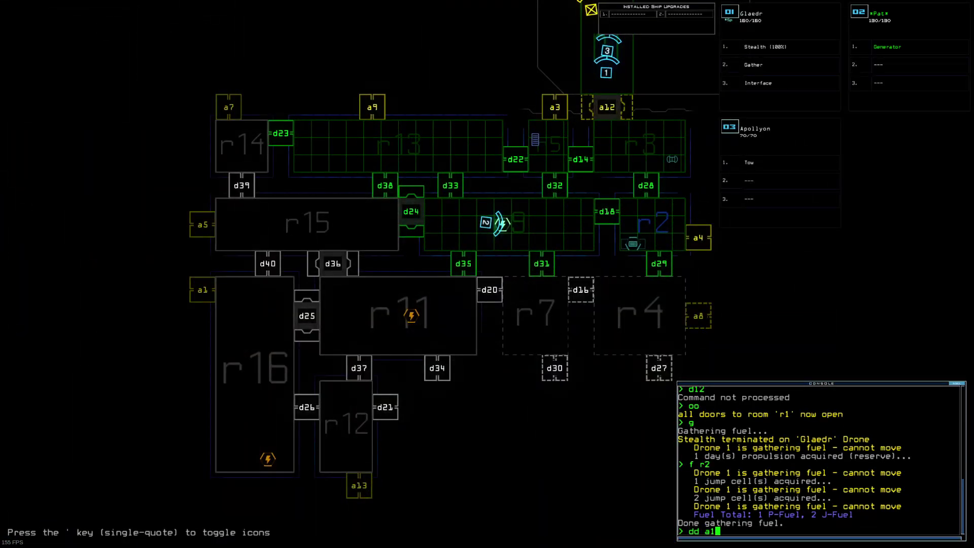
Re-dock the boarding ship at airlock a1 and switch to drone Pat.
{"action": "key", "text": "Return"}
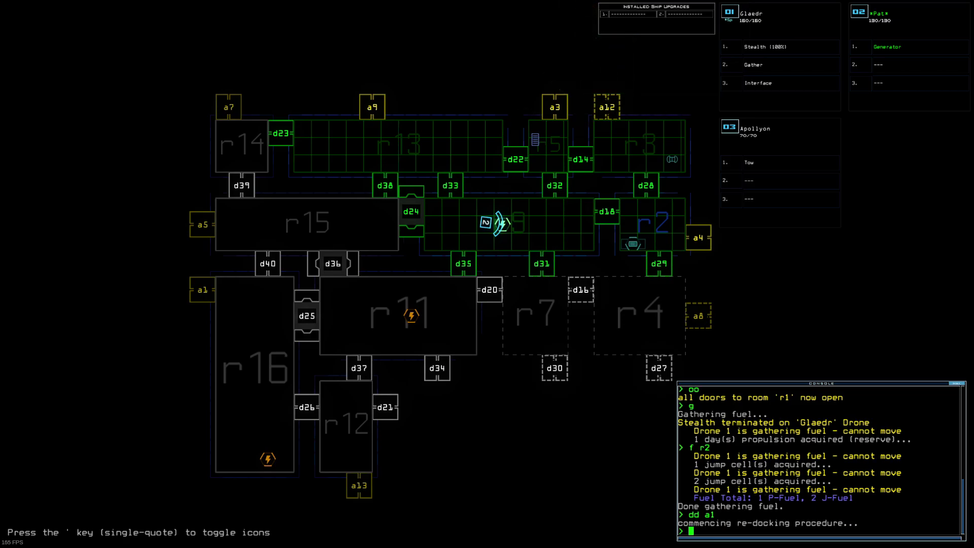
{"action": "key", "text": "space"}
{"action": "key", "text": "2"}
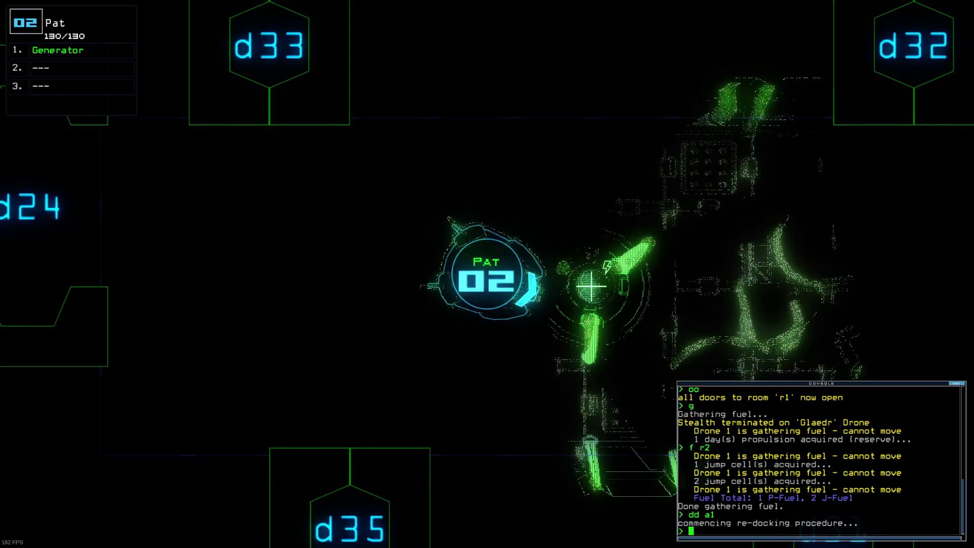
{"action": "key", "text": "1"}
Drive Pat through d24 and d36 into room r11, power its generator, and close two doors.
{"action": "key", "text": "Left"}
{"action": "type", "text": "time"}
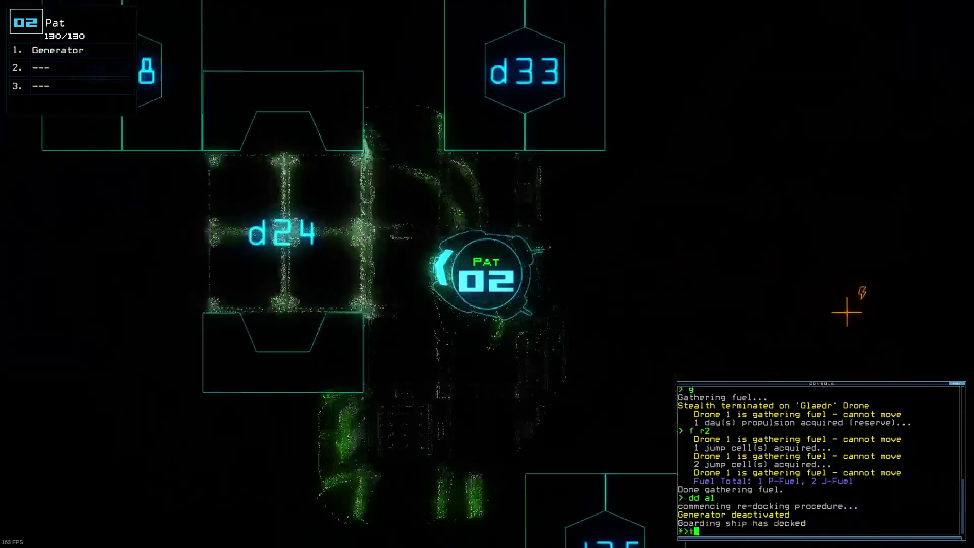
{"action": "key", "text": "Return"}
{"action": "key", "text": "Left"}
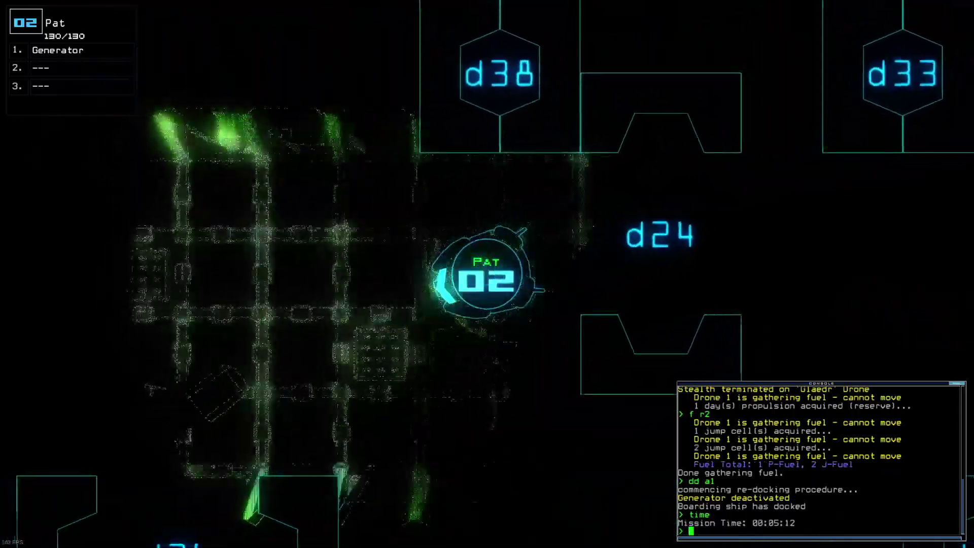
{"action": "key", "text": "Down"}
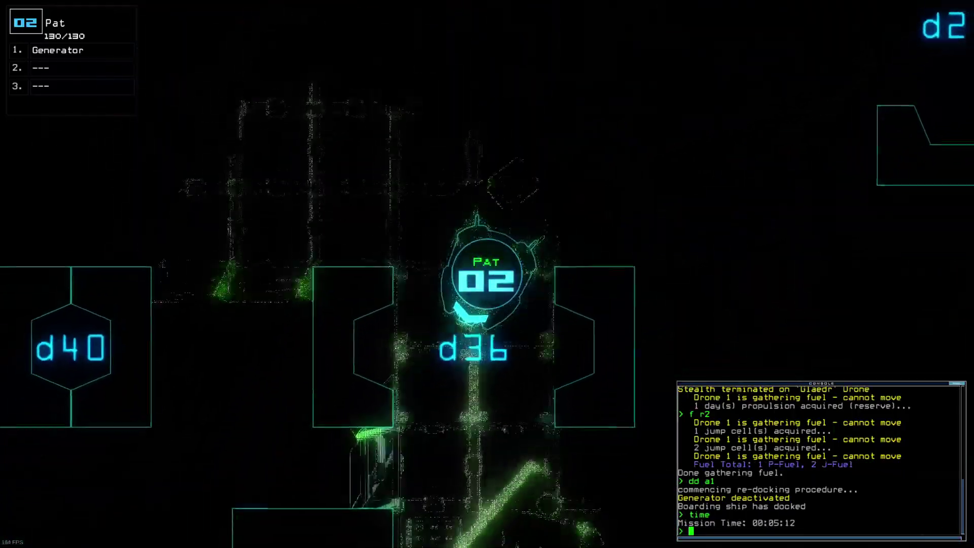
{"action": "key", "text": "Right"}
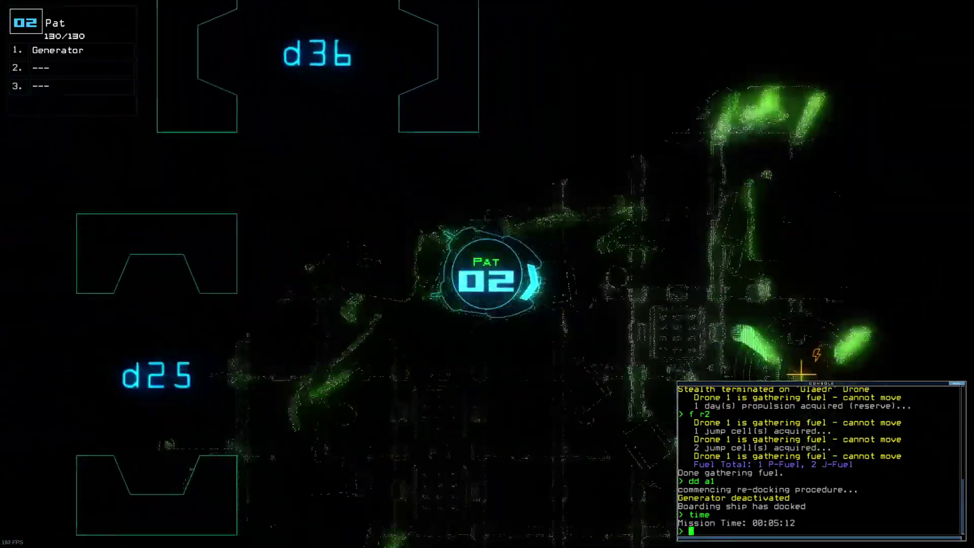
{"action": "type", "text": "g"}
{"action": "key", "text": "Return"}
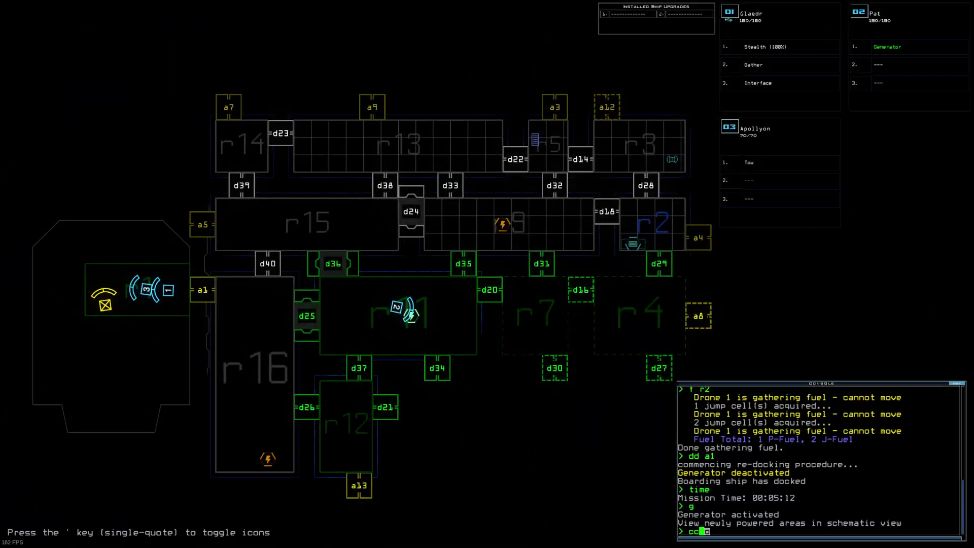
{"action": "type", "text": "cc"}
{"action": "key", "text": "Return"}
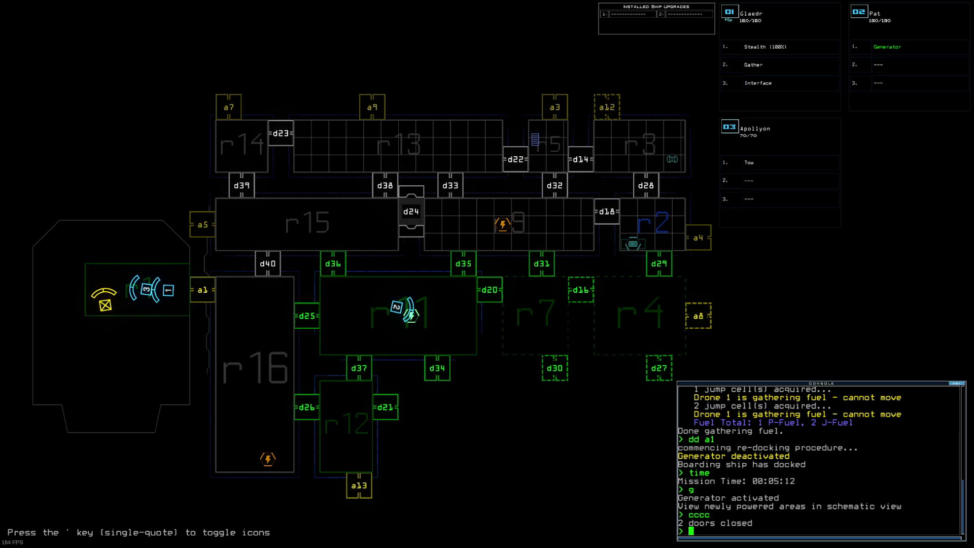
Select Glaedr and open the doors to room r1, plus doors d25 and d37.
{"action": "key", "text": "space"}
{"action": "key", "text": "1"}
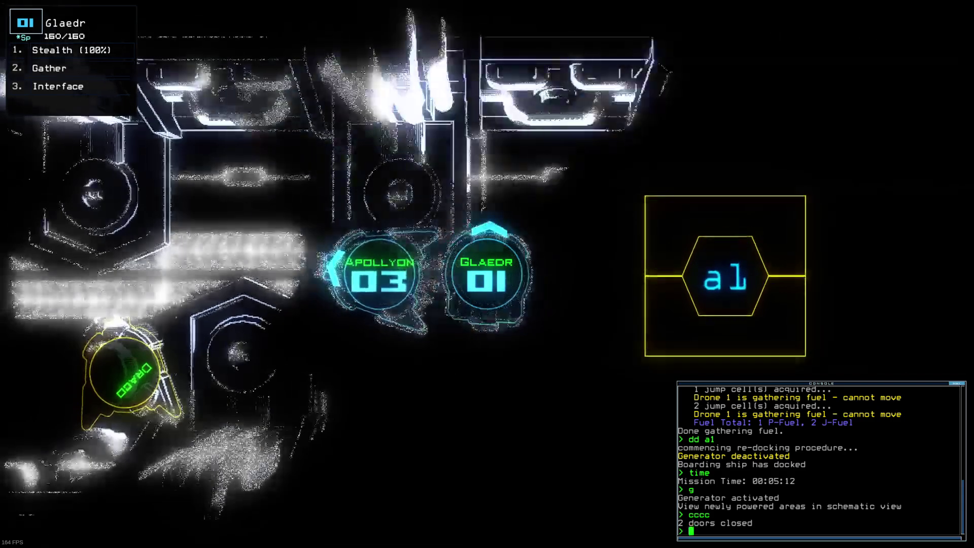
{"action": "key", "text": "space"}
{"action": "key", "text": "Return"}
{"action": "key", "text": "space"}
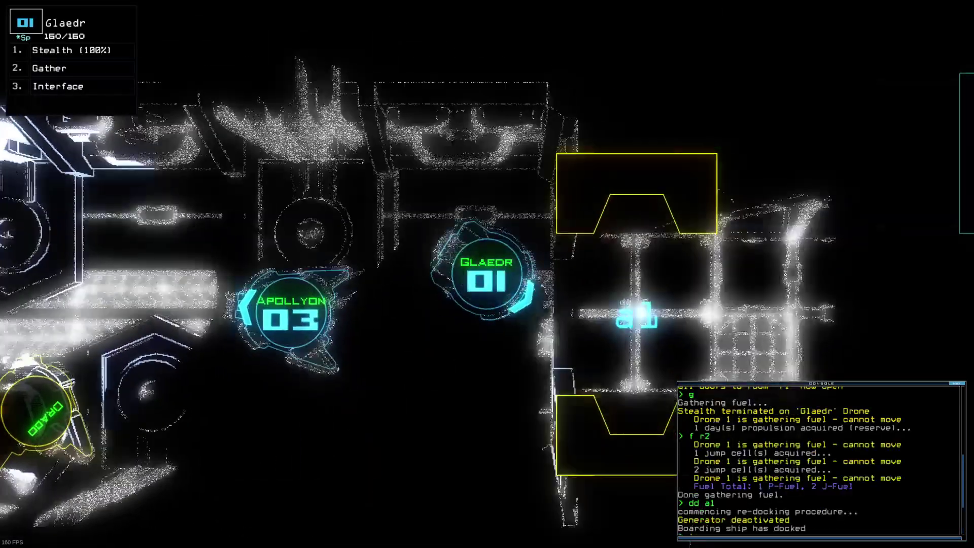
{"action": "key", "text": "Right"}
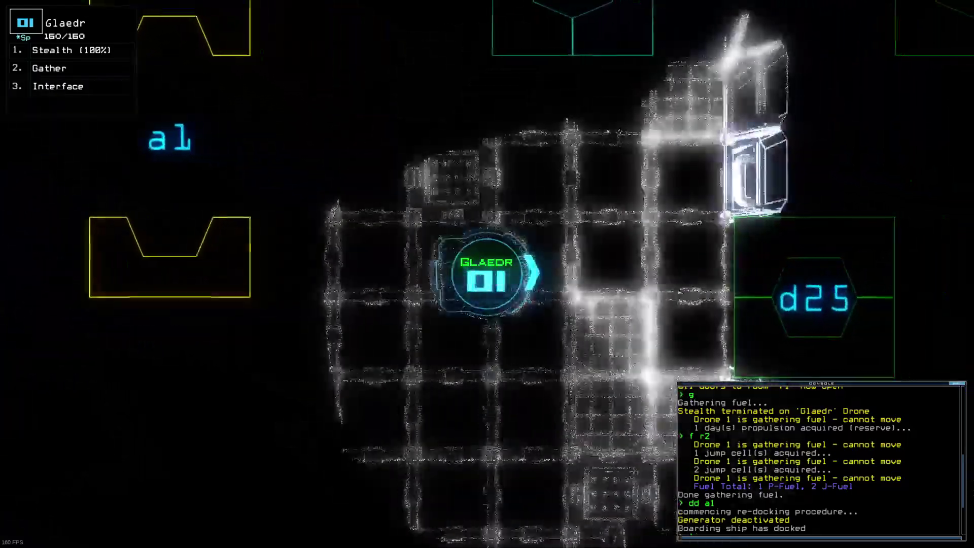
{"action": "key", "text": "space"}
{"action": "type", "text": "d25"}
{"action": "key", "text": "Return"}
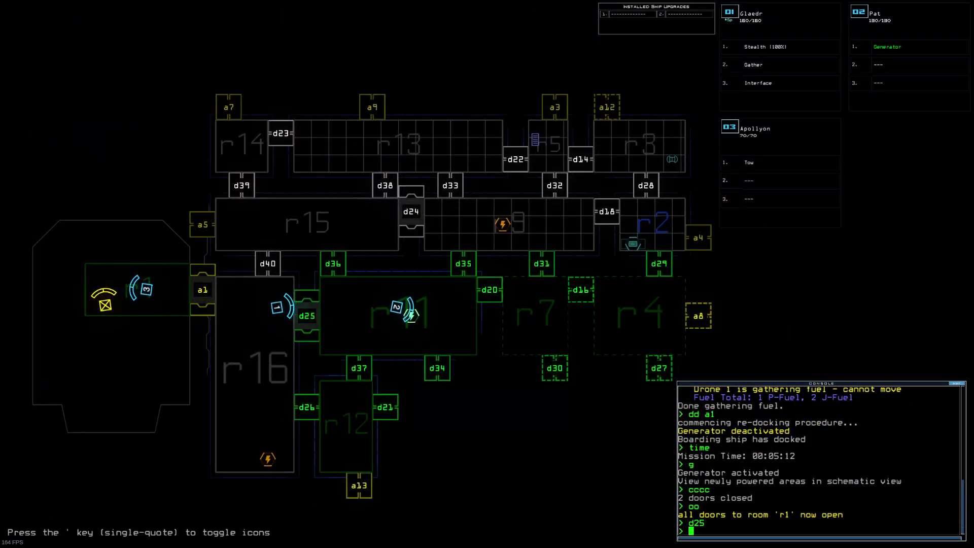
{"action": "key", "text": "space"}
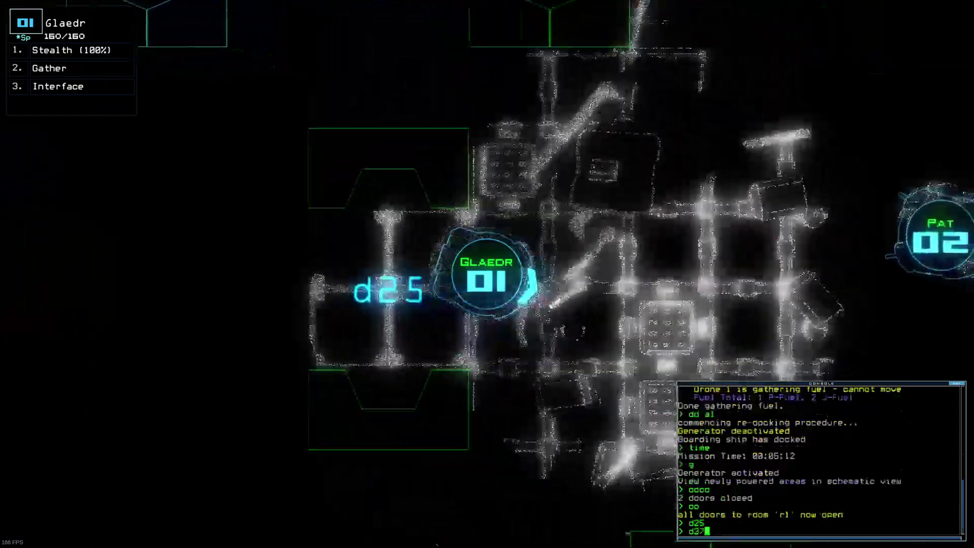
{"action": "type", "text": "d37"}
{"action": "key", "text": "Return"}
{"action": "key", "text": "space"}
{"action": "key", "text": "space"}
{"action": "type", "text": "cccc"}
Cloak Glaedr, move it through door d21, and close the door behind it.
{"action": "key", "text": "Return"}
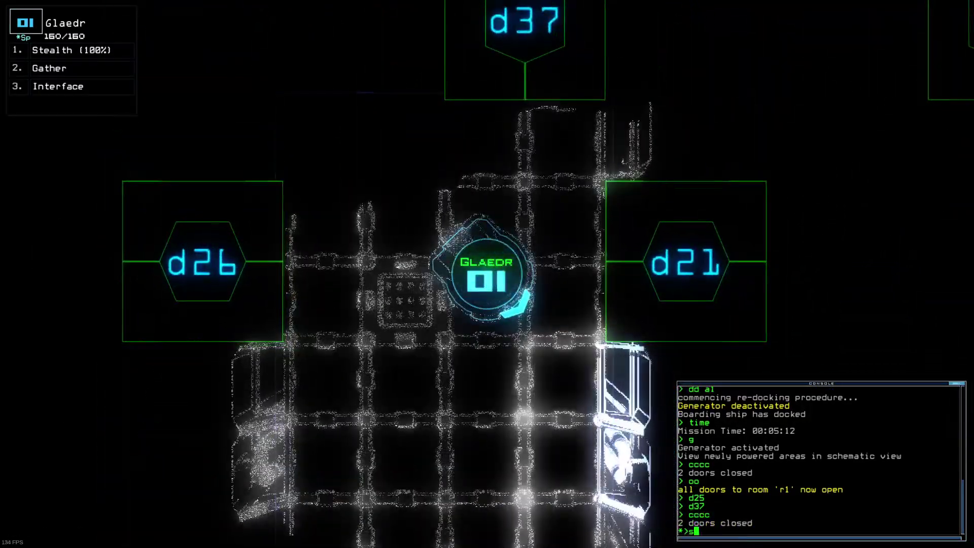
{"action": "type", "text": "stealth"}
{"action": "key", "text": "Return"}
{"action": "type", "text": "d21 d21"}
{"action": "key", "text": "Return"}
{"action": "key", "text": "space"}
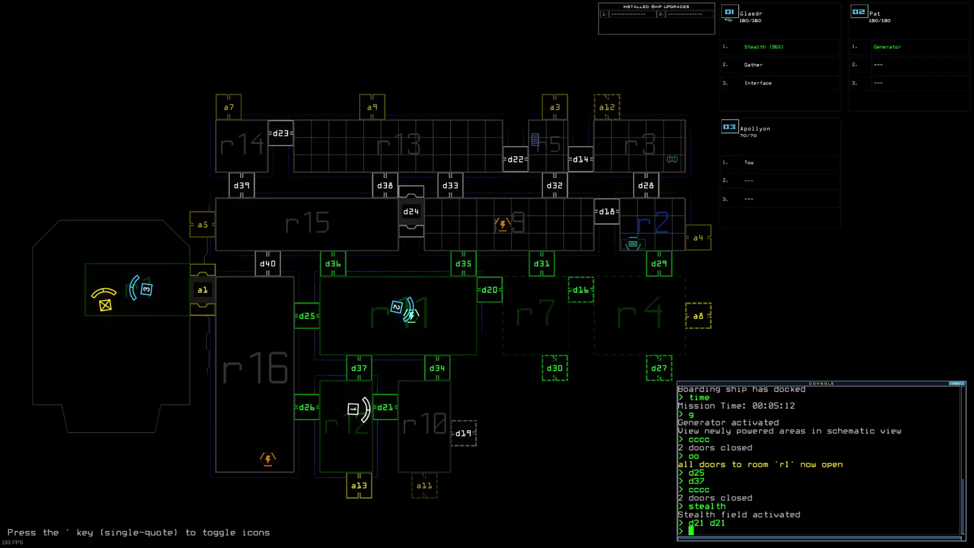
{"action": "key", "text": "space"}
{"action": "type", "text": "d21"}
{"action": "key", "text": "Return"}
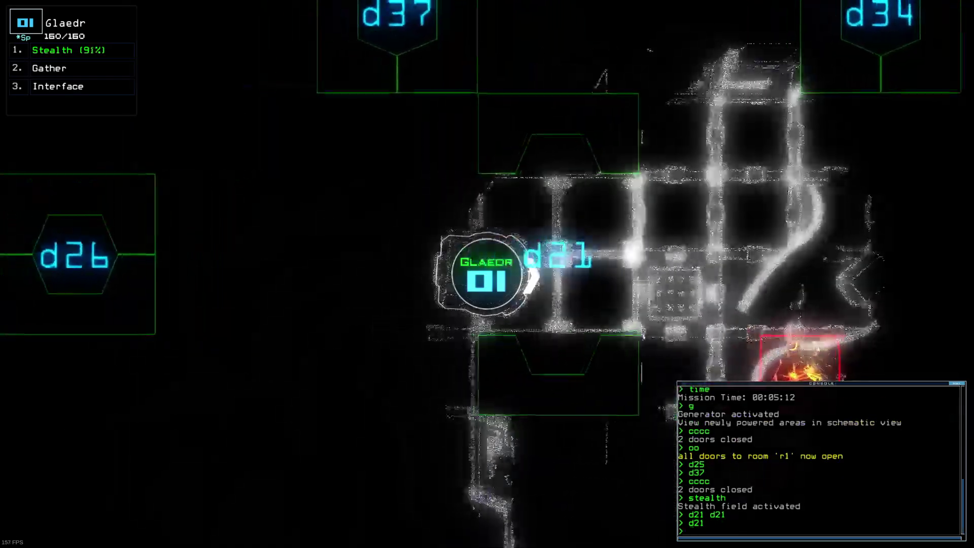
{"action": "key", "text": "space"}
{"action": "type", "text": "cccc"}
{"action": "key", "text": "Return"}
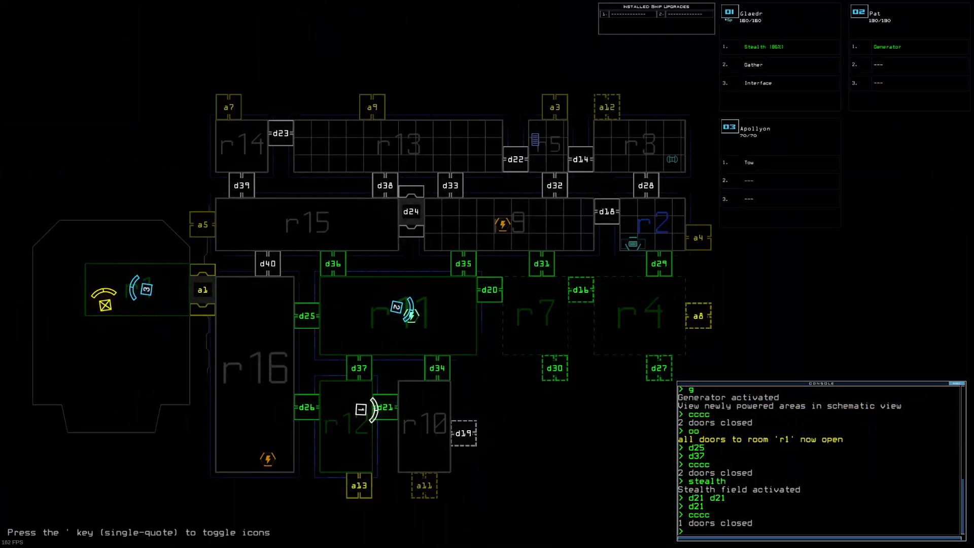
Take Glaedr through doors d21 and d37, close the doors behind it, and turn stealth off.
{"action": "key", "text": "space"}
{"action": "type", "text": "d"}
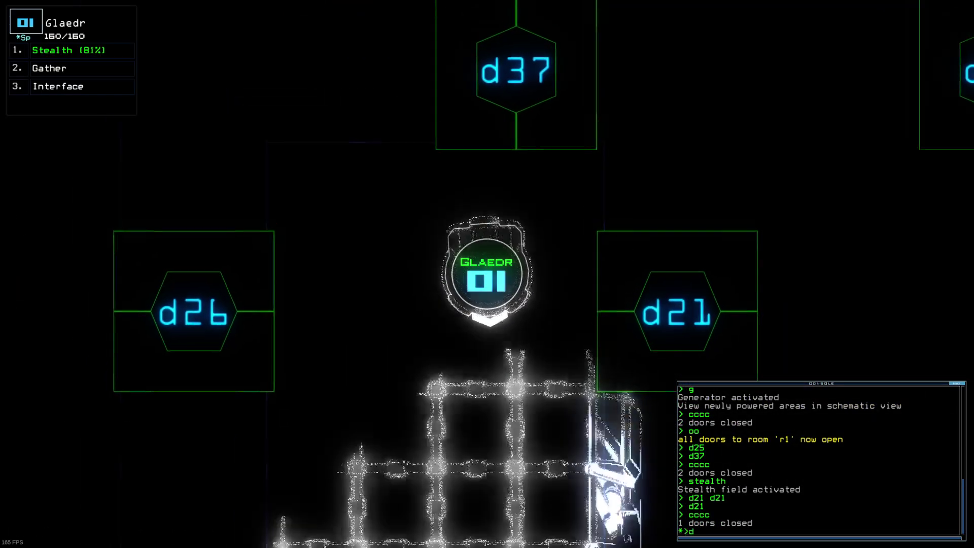
{"action": "type", "text": "37"}
{"action": "key", "text": "space"}
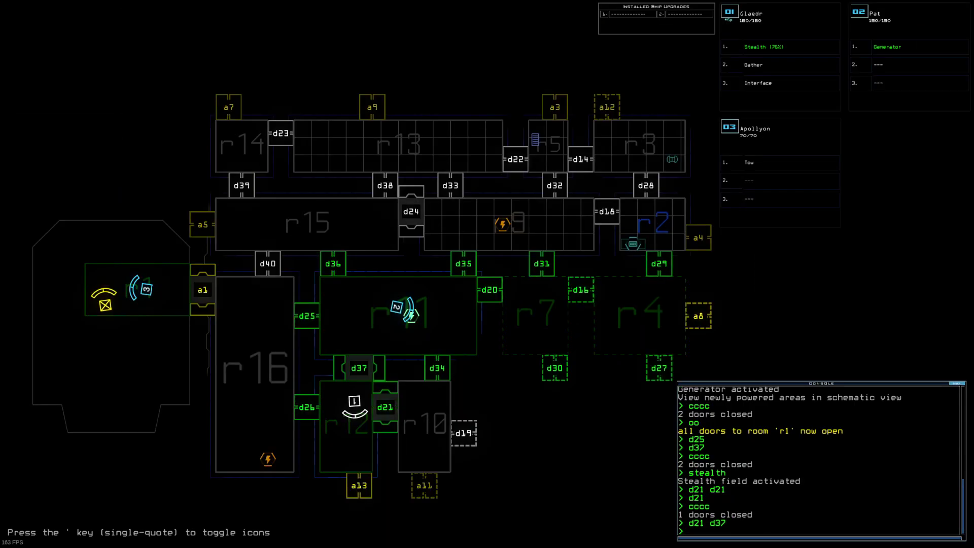
{"action": "key", "text": "space"}
{"action": "key", "text": "Return"}
{"action": "key", "text": "Up"}
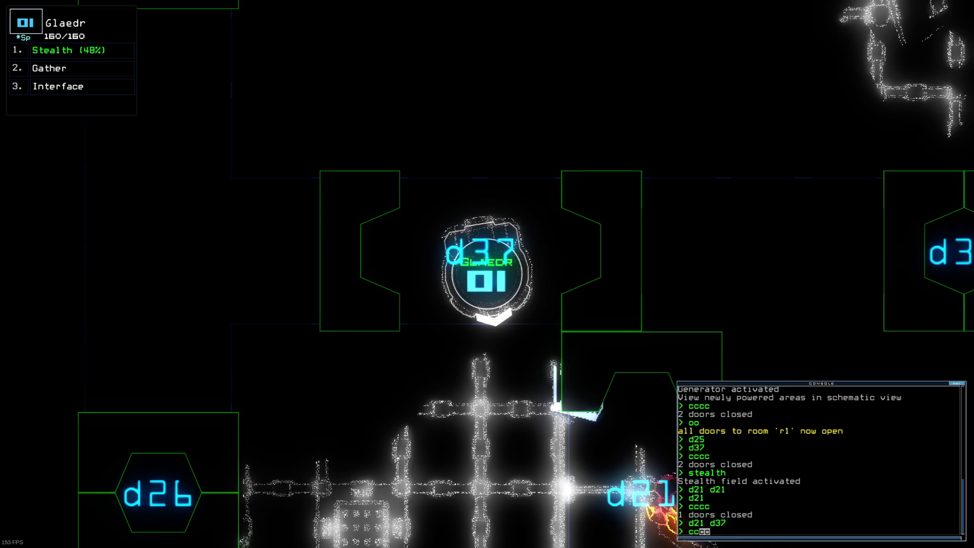
{"action": "type", "text": "cc"}
{"action": "key", "text": "Return"}
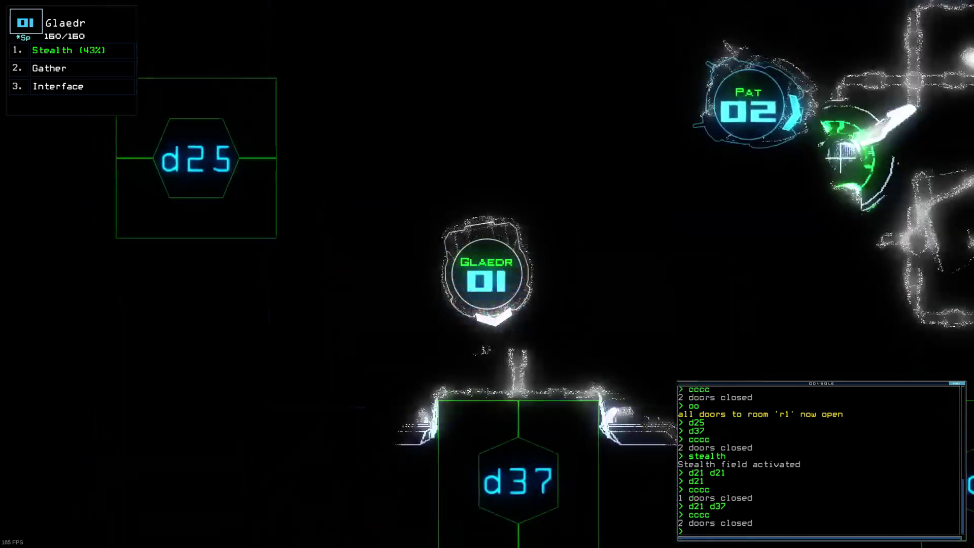
{"action": "key", "text": "Tab"}
{"action": "key", "text": "Tab"}
{"action": "type", "text": "stealth"}
{"action": "key", "text": "Return"}
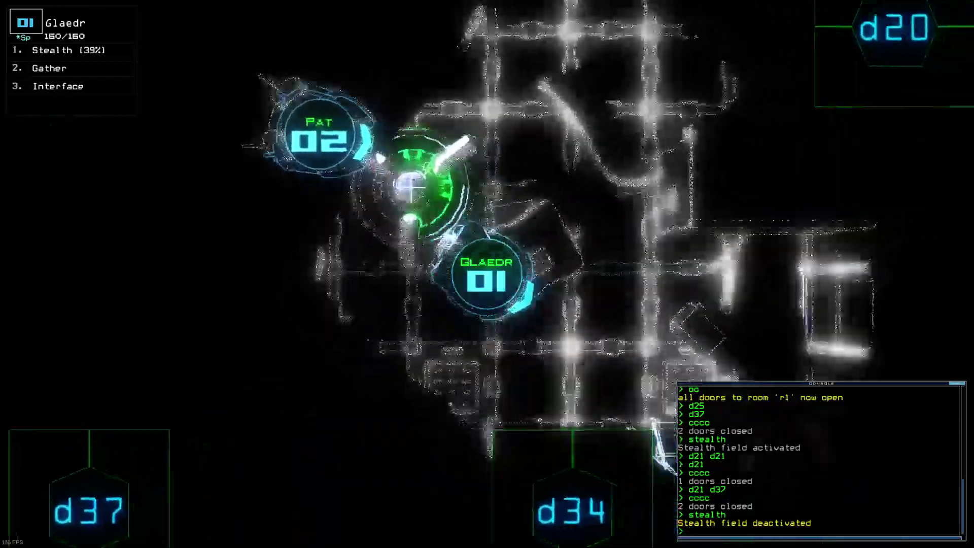
{"action": "type", "text": "d"}
Open door d34, gather room r10's scrap, and flag room r12.
{"action": "key", "text": "Tab"}
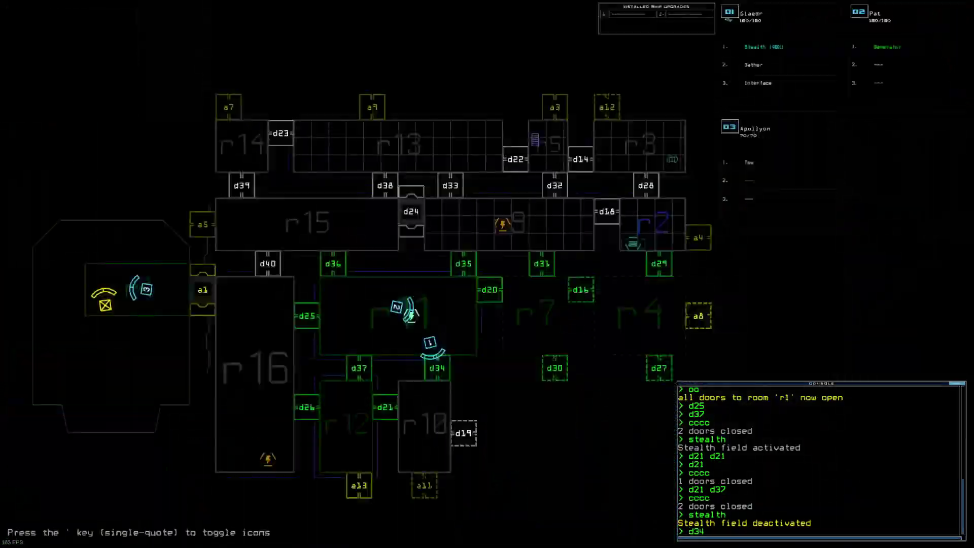
{"action": "key", "text": "Tab"}
{"action": "key", "text": "Page_Up"}
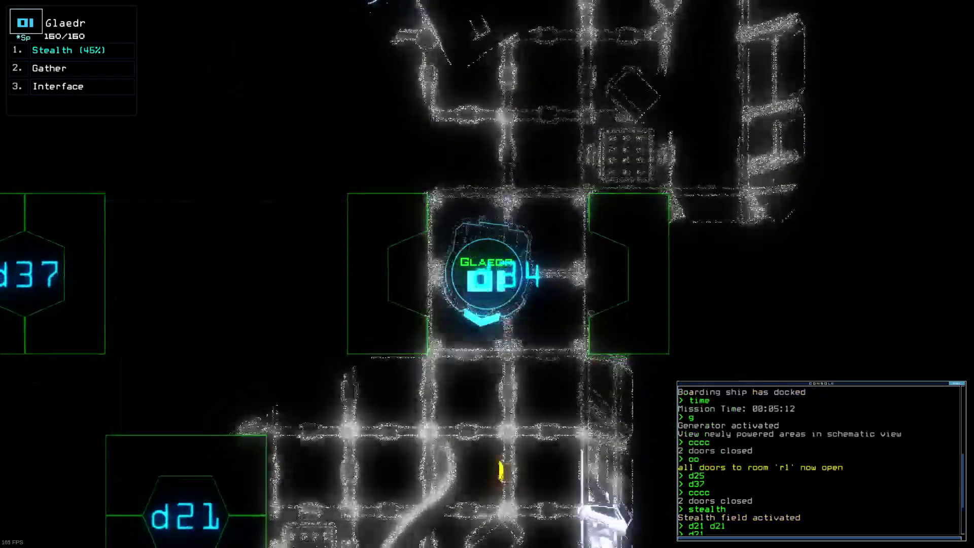
{"action": "type", "text": "34"}
{"action": "key", "text": "Return"}
{"action": "type", "text": "g"}
{"action": "key", "text": "Return"}
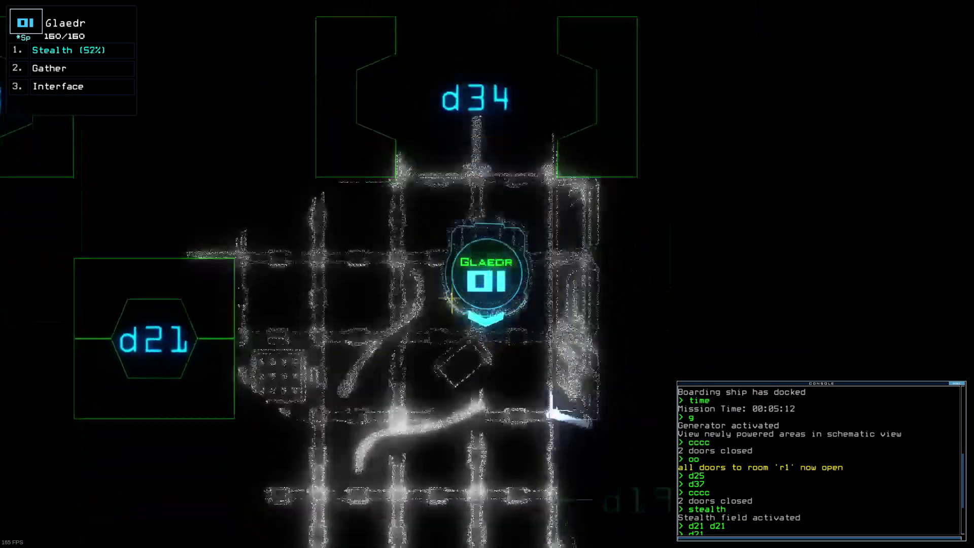
{"action": "key", "text": "Tab"}
{"action": "type", "text": "f r"}
{"action": "key", "text": "Return"}
Cloak Glaedr, open door d20, and close the two doors behind it.
{"action": "key", "text": "1"}
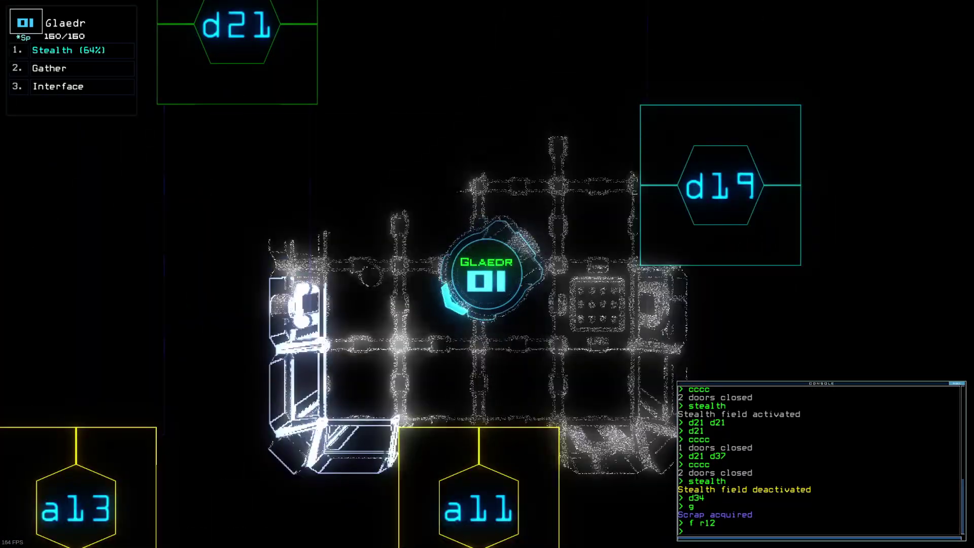
{"action": "key", "text": "Up"}
{"action": "key", "text": "Up"}
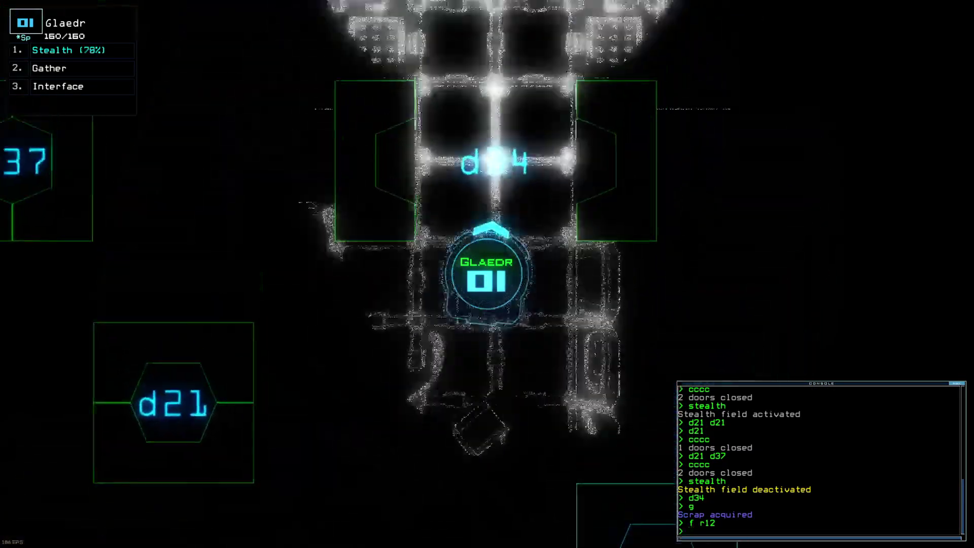
{"action": "key", "text": "1"}
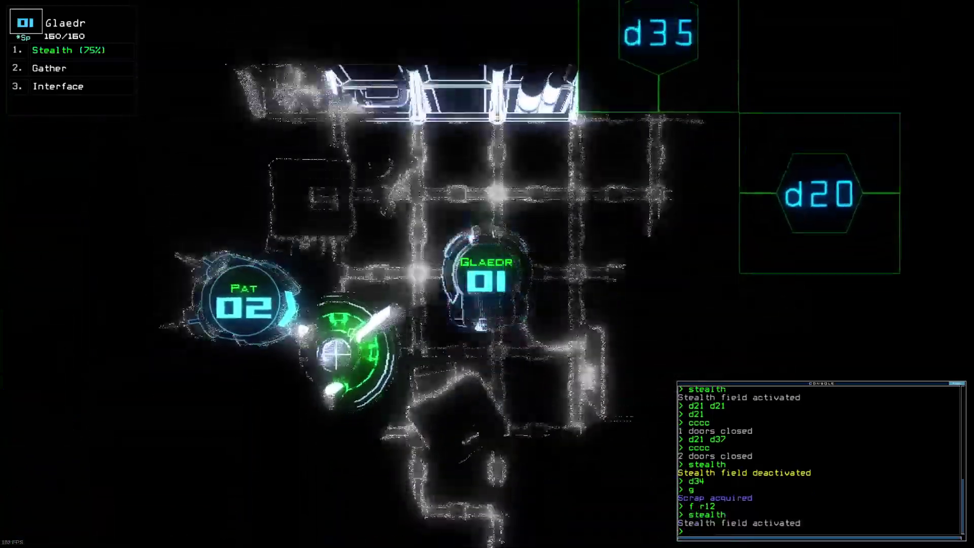
{"action": "key", "text": "Tab"}
{"action": "key", "text": "Tab"}
{"action": "type", "text": "d20"}
{"action": "key", "text": "Tab"}
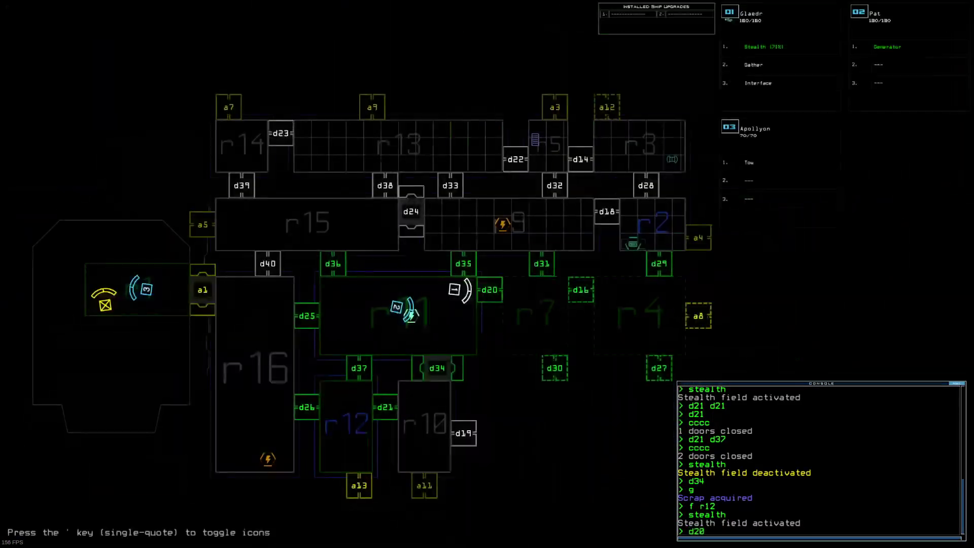
{"action": "key", "text": "Tab"}
{"action": "key", "text": "Tab"}
{"action": "key", "text": "Tab"}
{"action": "key", "text": "Tab"}
{"action": "key", "text": "Return"}
{"action": "key", "text": "Tab"}
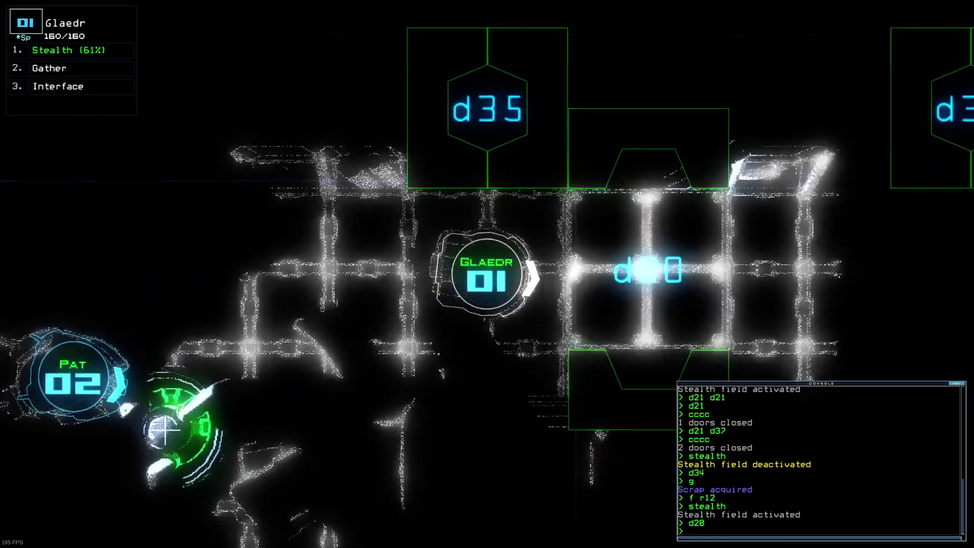
{"action": "type", "text": "ccc"}
{"action": "key", "text": "Return"}
{"action": "key", "text": "Tab"}
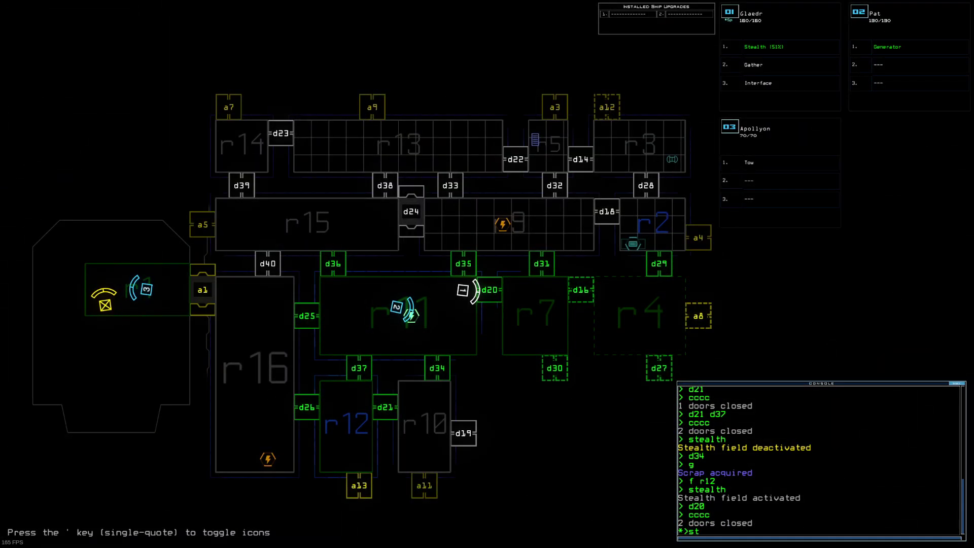
{"action": "type", "text": "ealth"}
Drop Glaedr's stealth, flag room r7, and bring Glaedr back through door d25.
{"action": "key", "text": "Return"}
{"action": "type", "text": "7"}
{"action": "key", "text": "Return"}
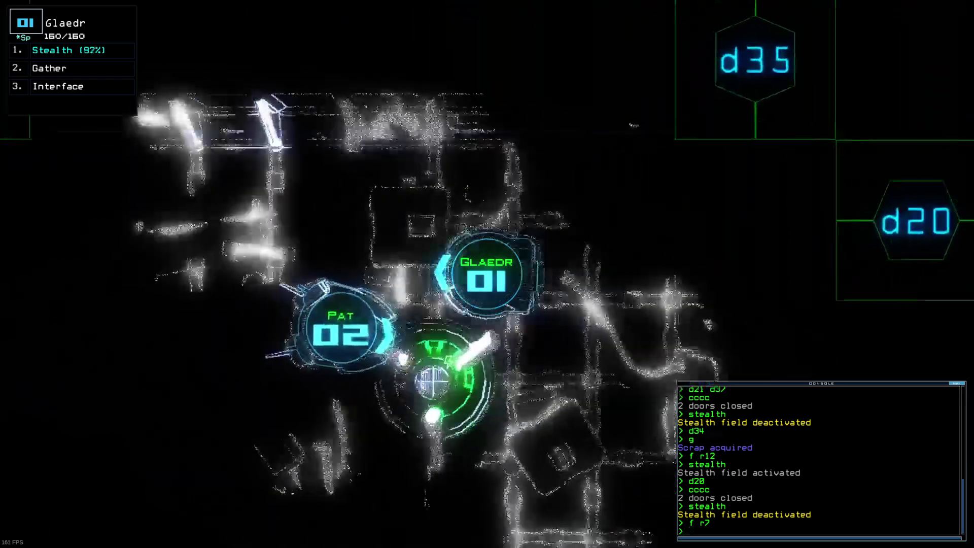
{"action": "type", "text": "d2"}
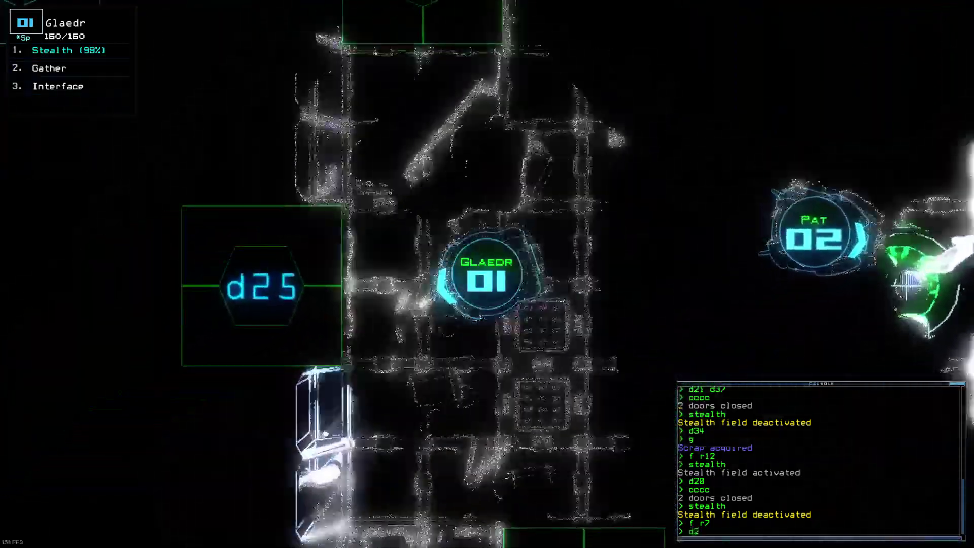
{"action": "type", "text": "5"}
{"action": "key", "text": "Return"}
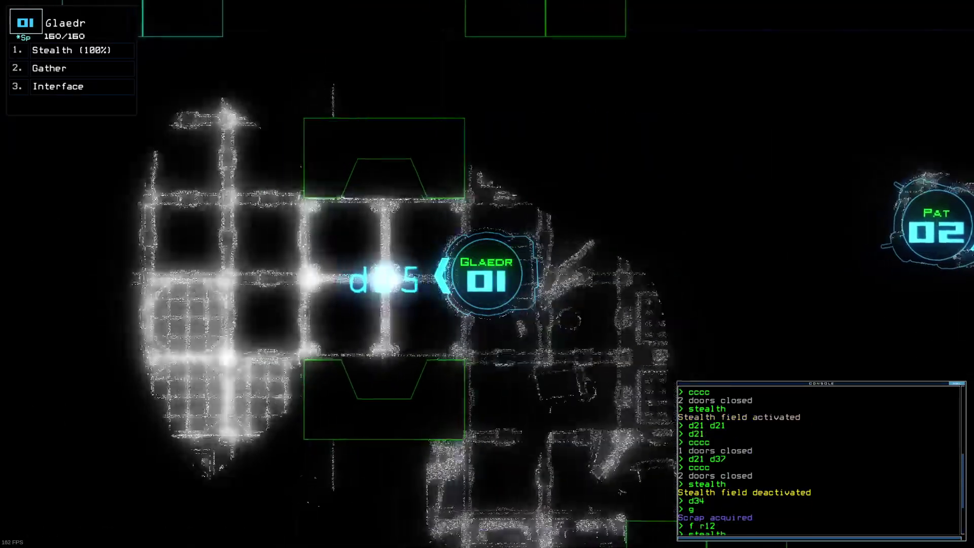
{"action": "key", "text": "Left"}
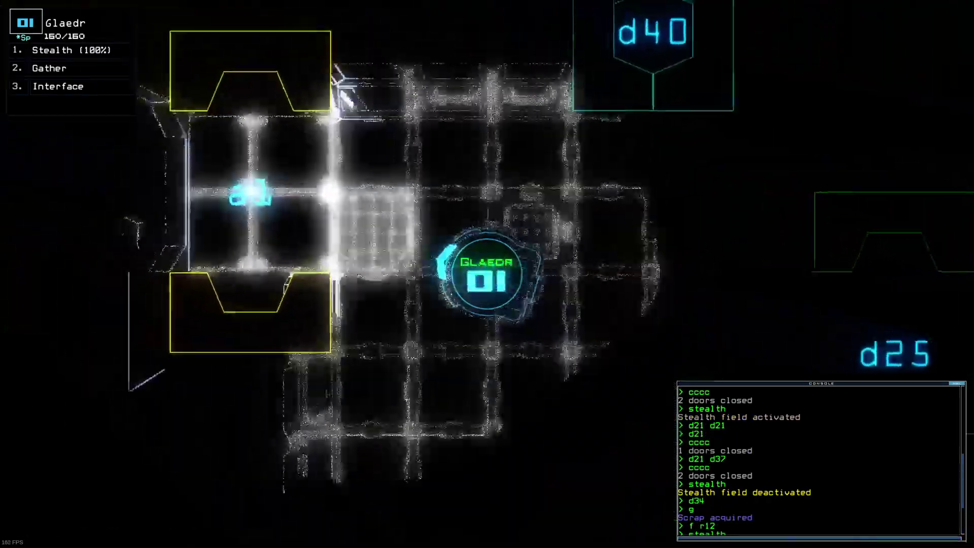
{"action": "key", "text": "Left"}
Begin re-docking the boarding ship at airlock a8.
{"action": "key", "text": "Tab"}
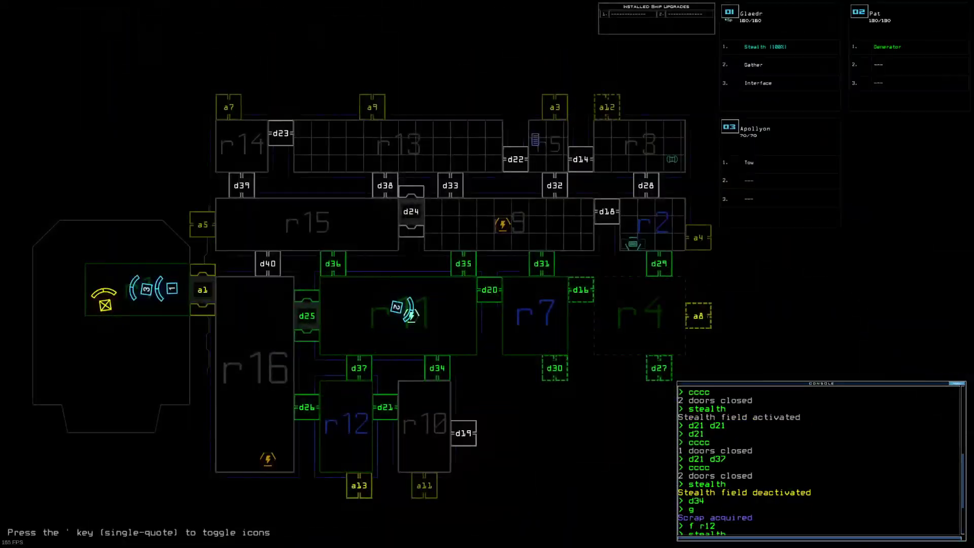
{"action": "type", "text": "dd "}
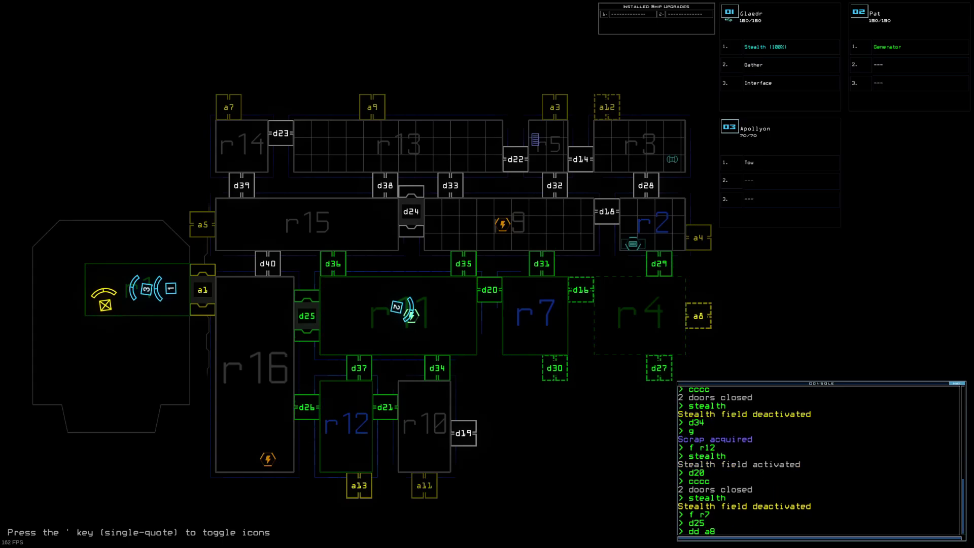
{"action": "type", "text": "a8"}
{"action": "key", "text": "Return"}
{"action": "key", "text": "Tab"}
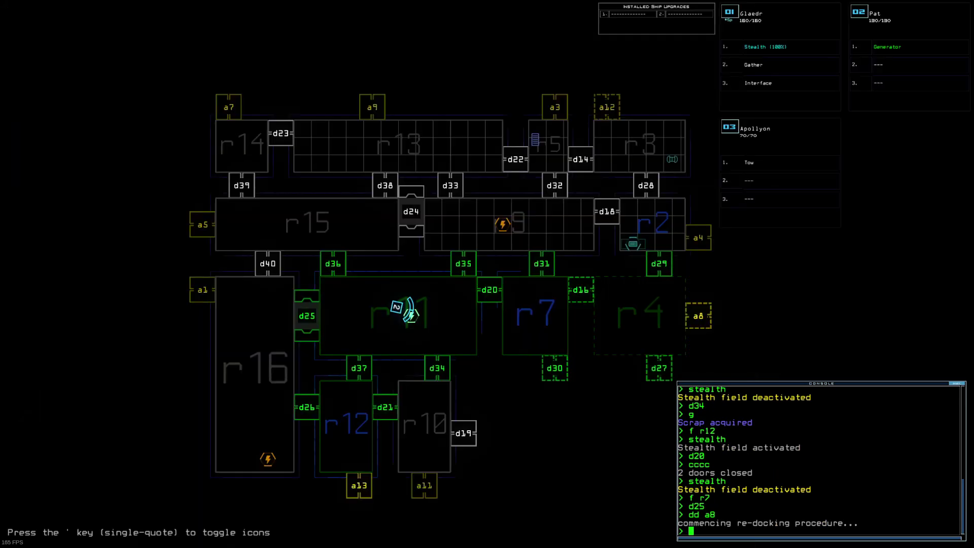
Cloak Glaedr and open all doors to room r1.
{"action": "key", "text": "1"}
{"action": "type", "text": "st"}
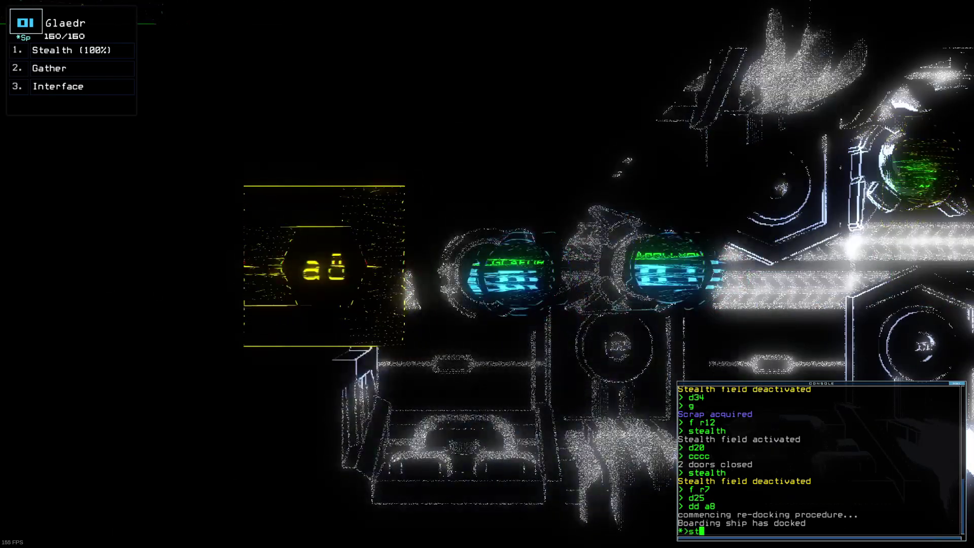
{"action": "key", "text": "BackSpace"}
{"action": "type", "text": "alth"}
{"action": "key", "text": "Return"}
{"action": "key", "text": "space"}
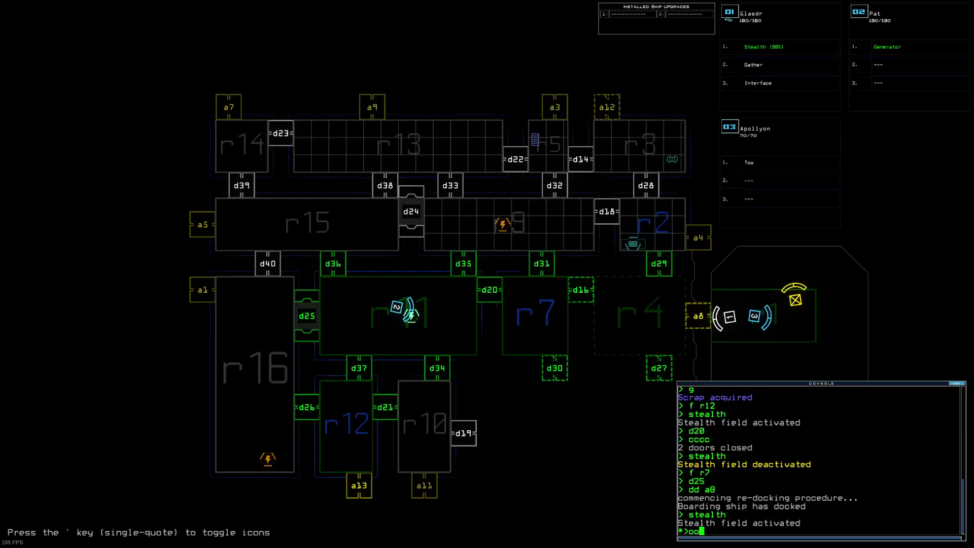
{"action": "key", "text": "space"}
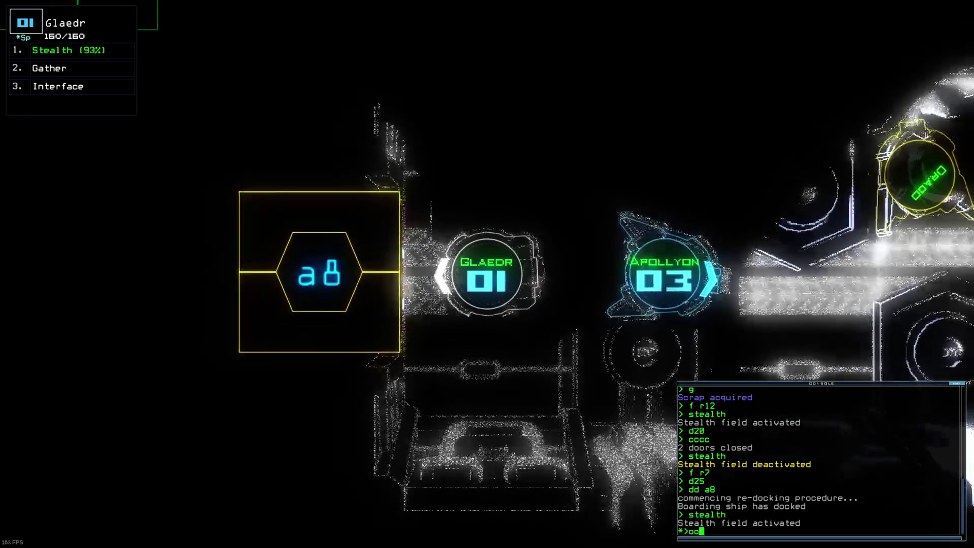
{"action": "key", "text": "space"}
{"action": "key", "text": "Return"}
{"action": "key", "text": "space"}
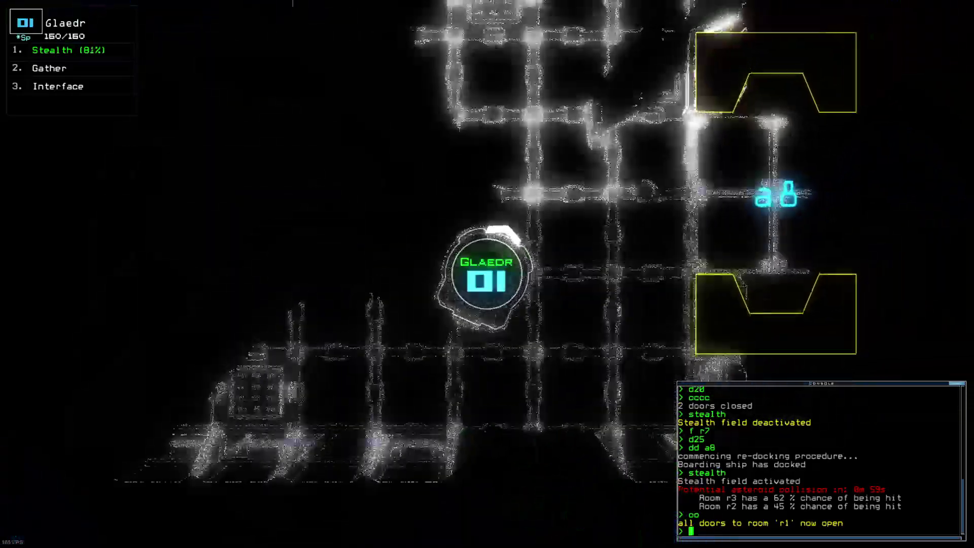
{"action": "type", "text": "stealth"}
Drop stealth and run a ship scan through the interface, finding no new items.
{"action": "key", "text": "Return"}
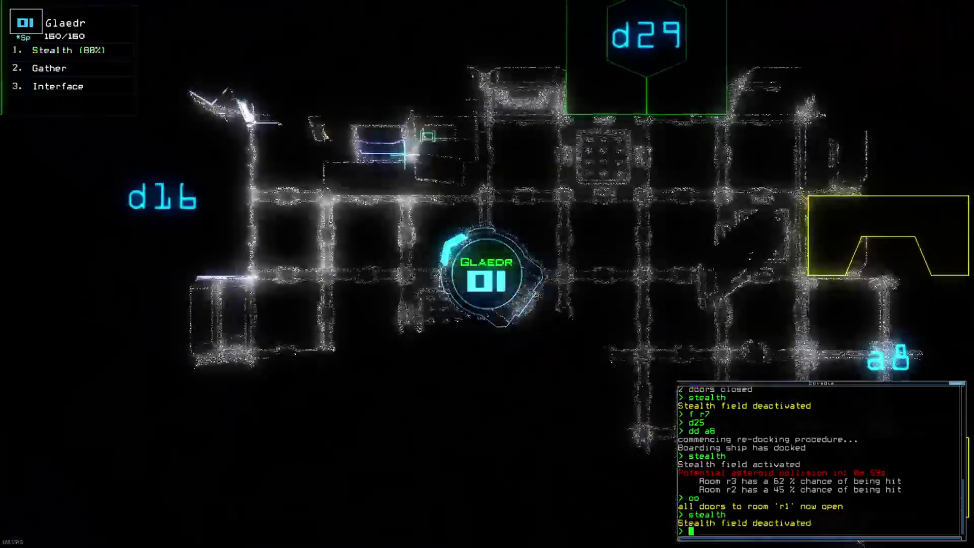
{"action": "type", "text": "interface"}
{"action": "key", "text": "Return"}
{"action": "type", "text": "shipscan"}
{"action": "key", "text": "Return"}
{"action": "key", "text": "space"}
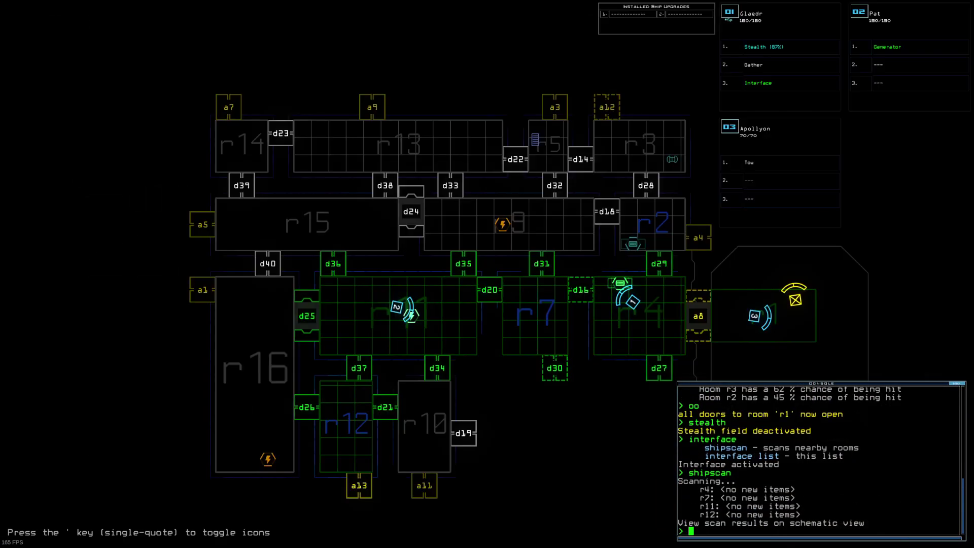
Open door d27 from Glaedr's camera, seal room r1's doors, and redock at airlock a1.
{"action": "key", "text": "space"}
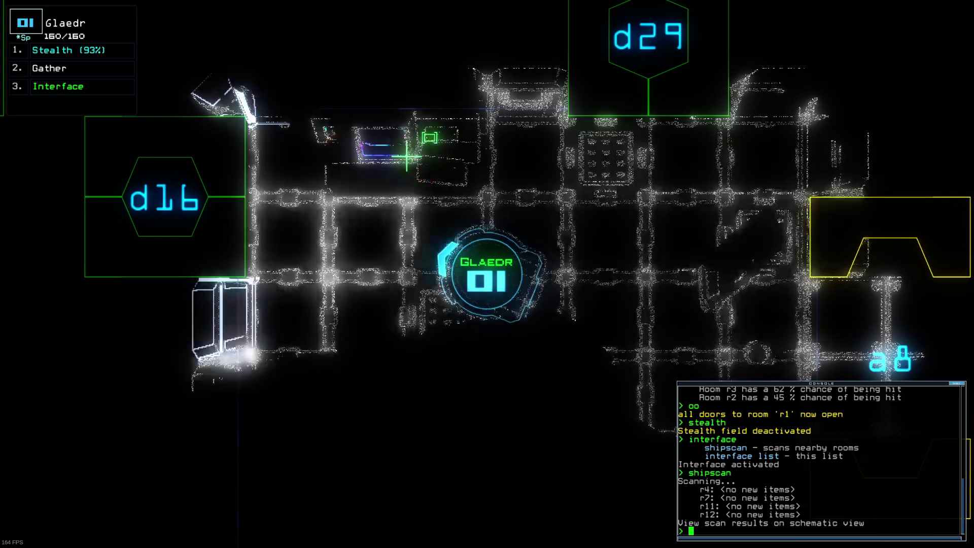
{"action": "key", "text": "Up"}
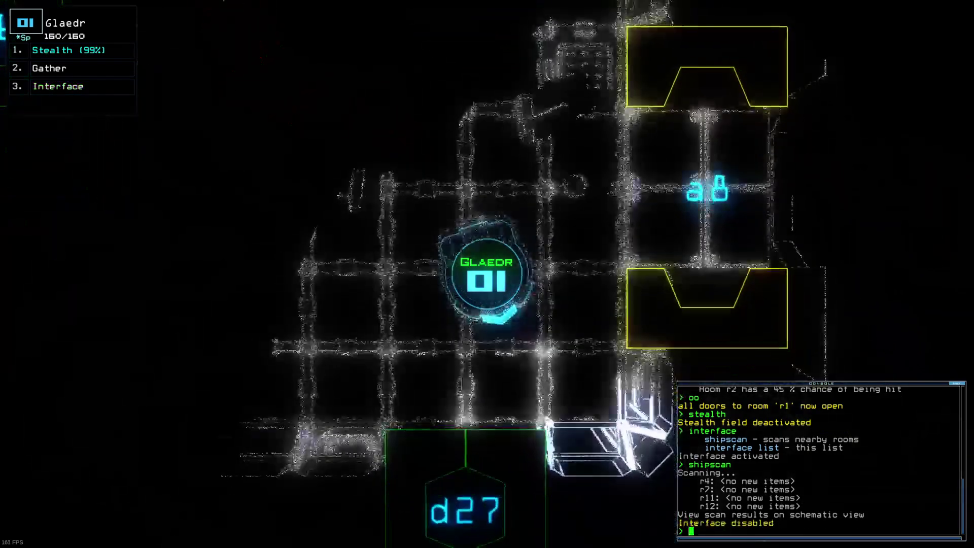
{"action": "type", "text": "d27 d27"}
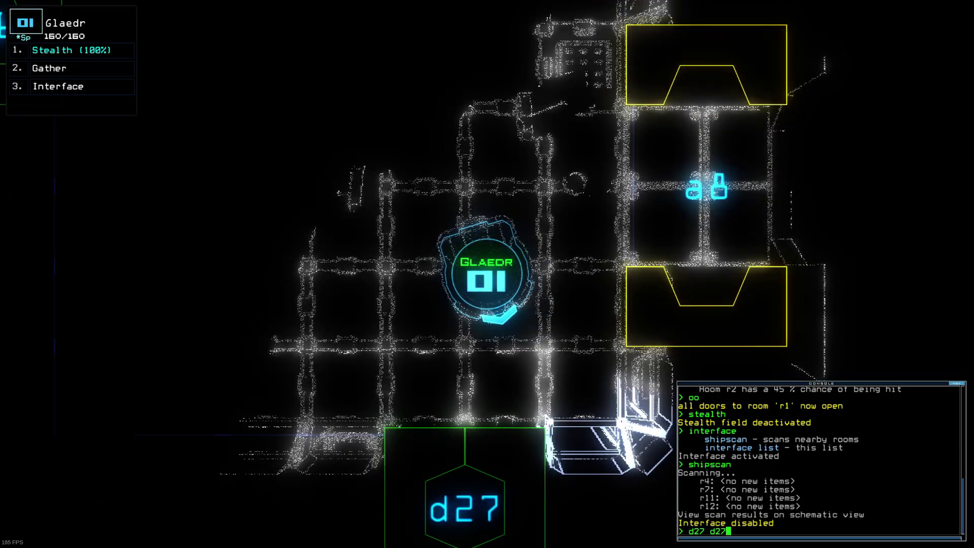
{"action": "key", "text": "Return"}
{"action": "key", "text": "space"}
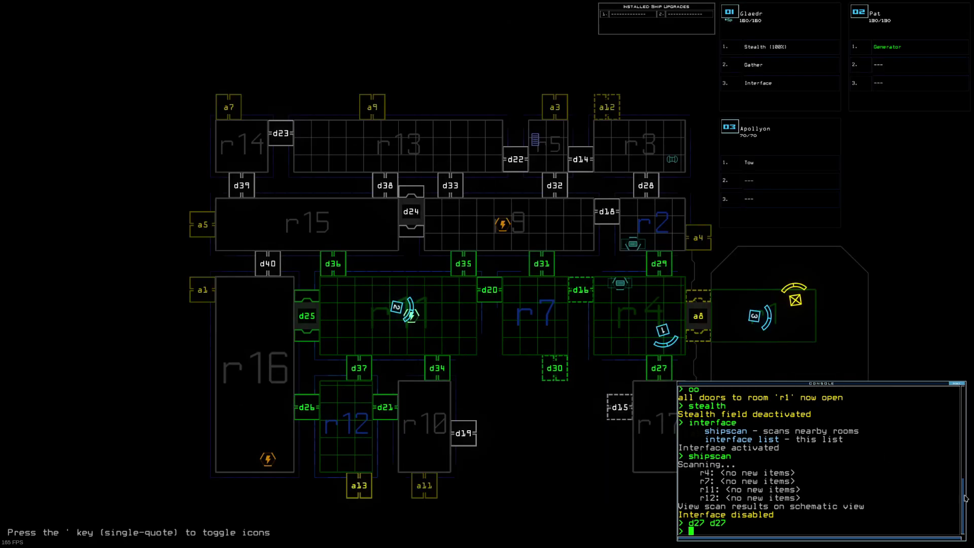
{"action": "left_click_drag", "start_coordinate": [964, 498], "coordinate": [963, 484]}
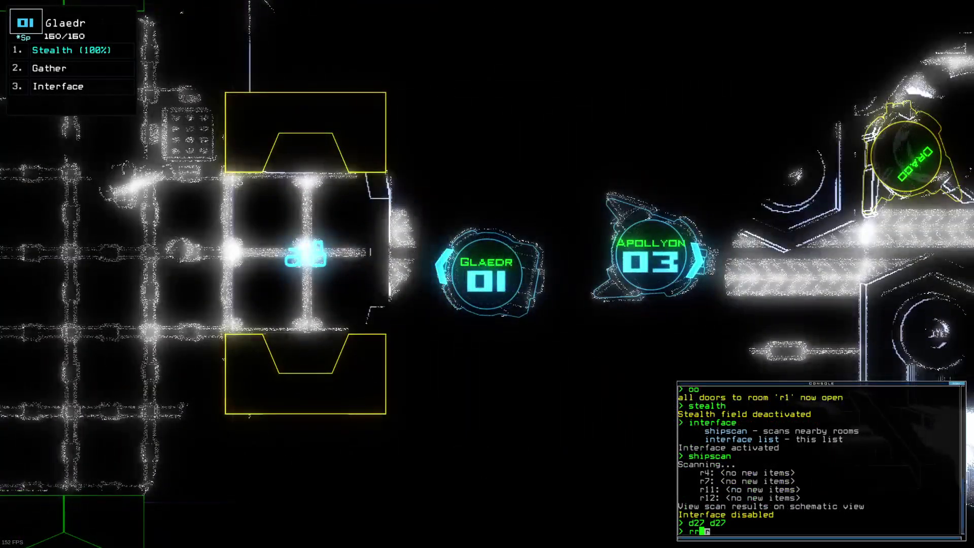
{"action": "type", "text": "rrrr"}
{"action": "key", "text": "Return"}
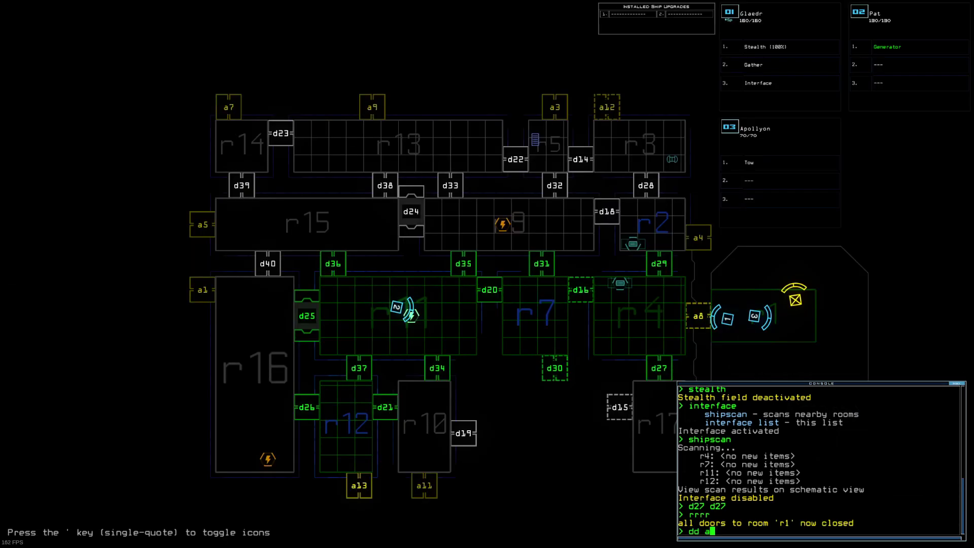
{"action": "type", "text": "1"}
{"action": "key", "text": "Return"}
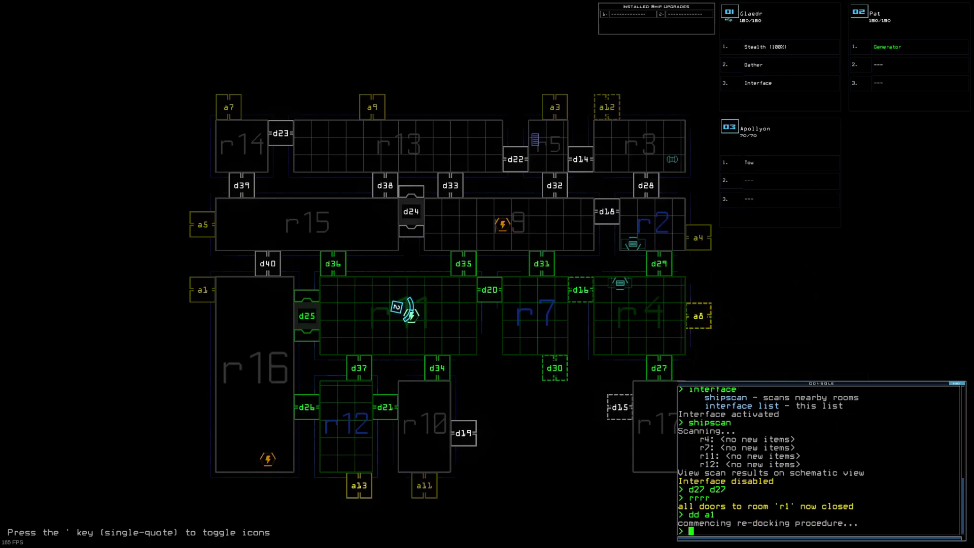
{"action": "type", "text": "29"}
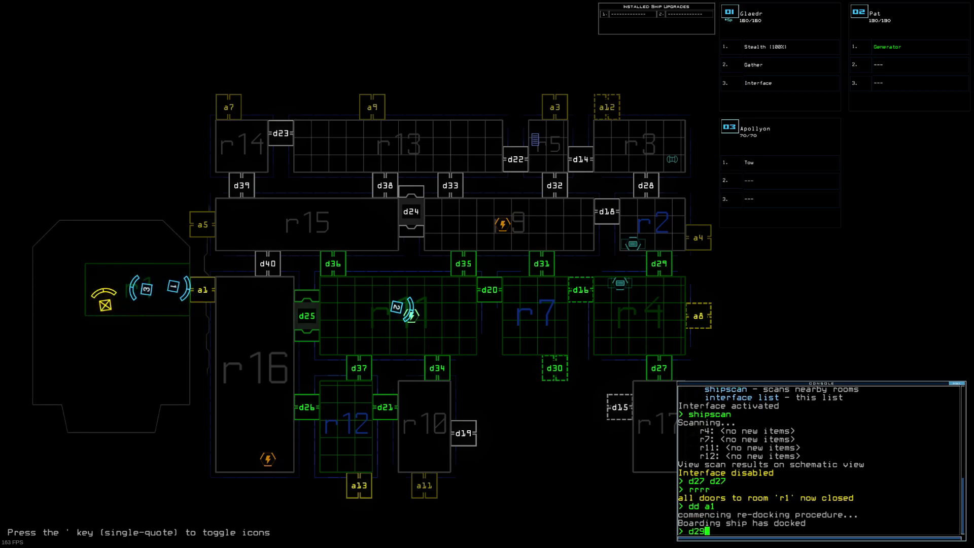
{"action": "type", "text": "d29"}
Toggle door d29 twice while docked at a1, then redock at airlock a8.
{"action": "key", "text": "Return"}
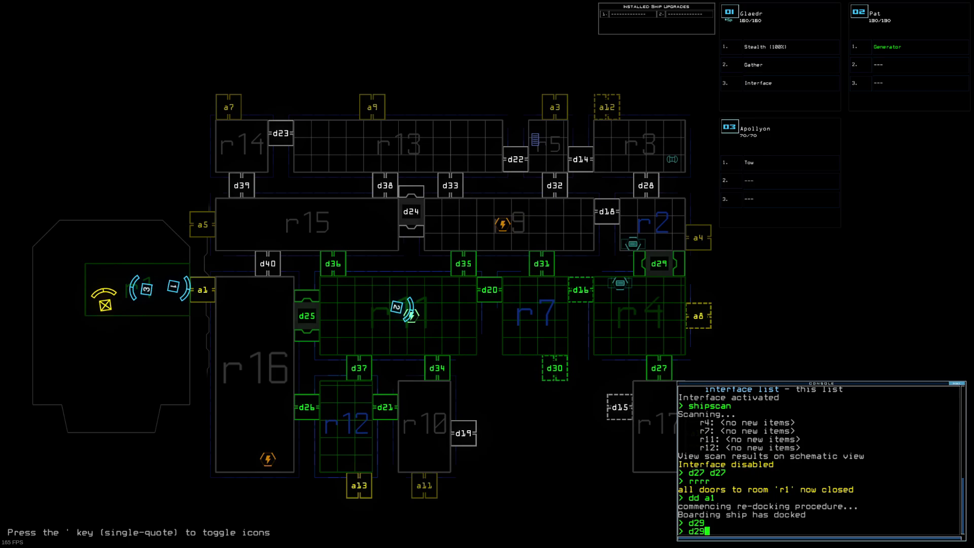
{"action": "type", "text": "dd a8"}
{"action": "key", "text": "Return"}
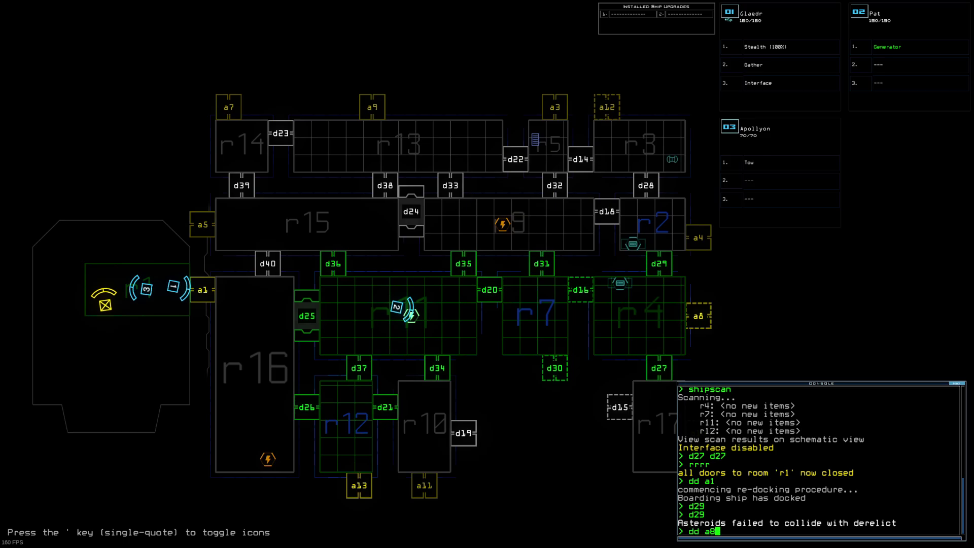
{"action": "key", "text": "Return"}
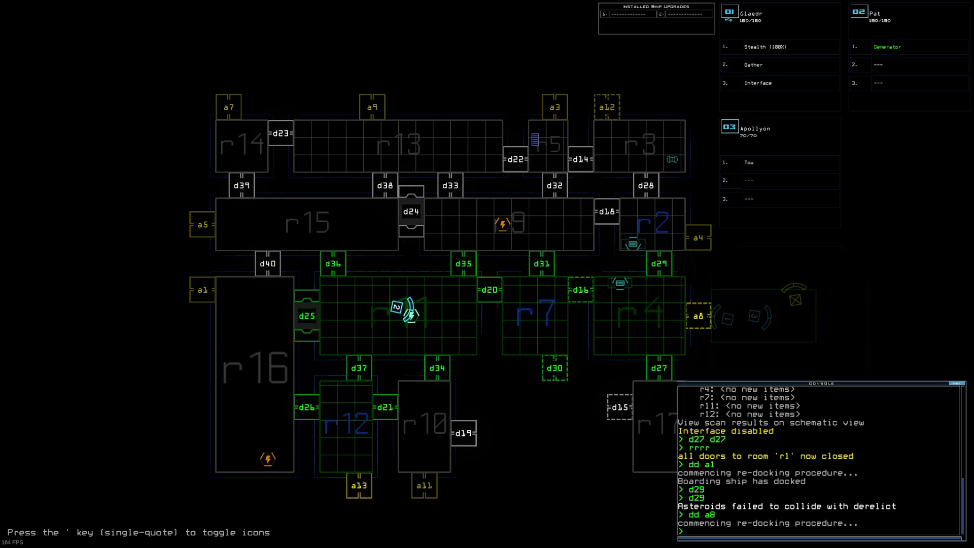
At airlock a8, open room r1's doors, turn stealth on, and close r1 again.
{"action": "key", "text": "space"}
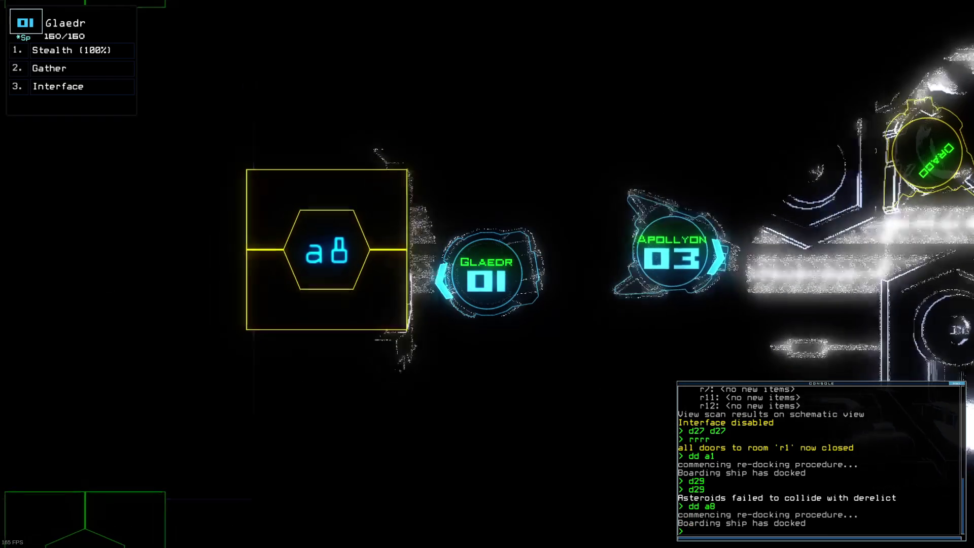
{"action": "type", "text": "oo"}
{"action": "key", "text": "space"}
{"action": "key", "text": "space"}
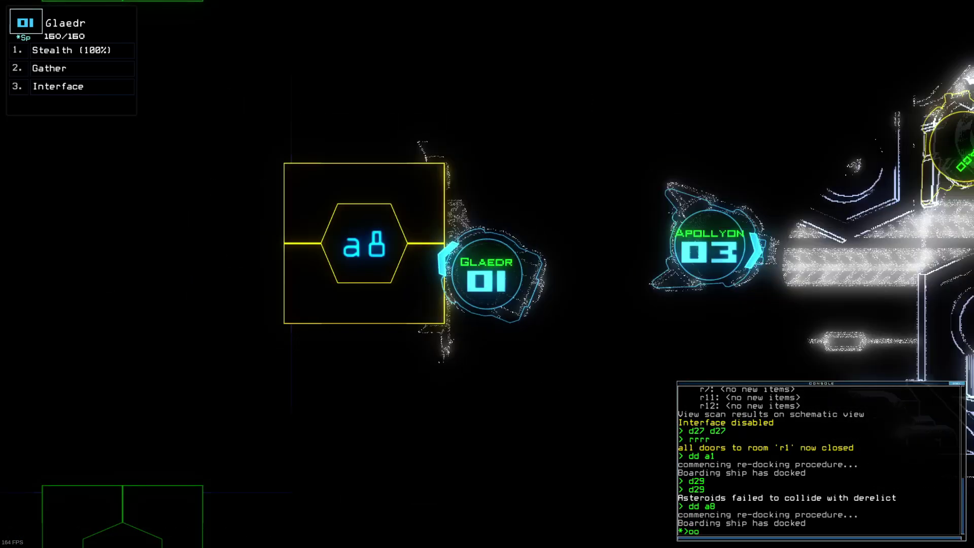
{"action": "key", "text": "Return"}
{"action": "key", "text": "1"}
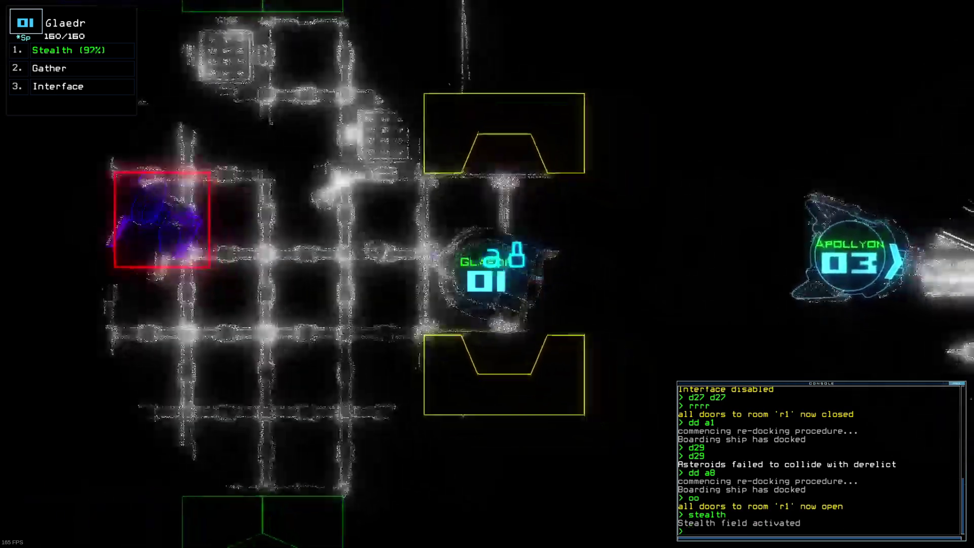
{"action": "type", "text": "rrrr"}
{"action": "key", "text": "Return"}
{"action": "key", "text": "space"}
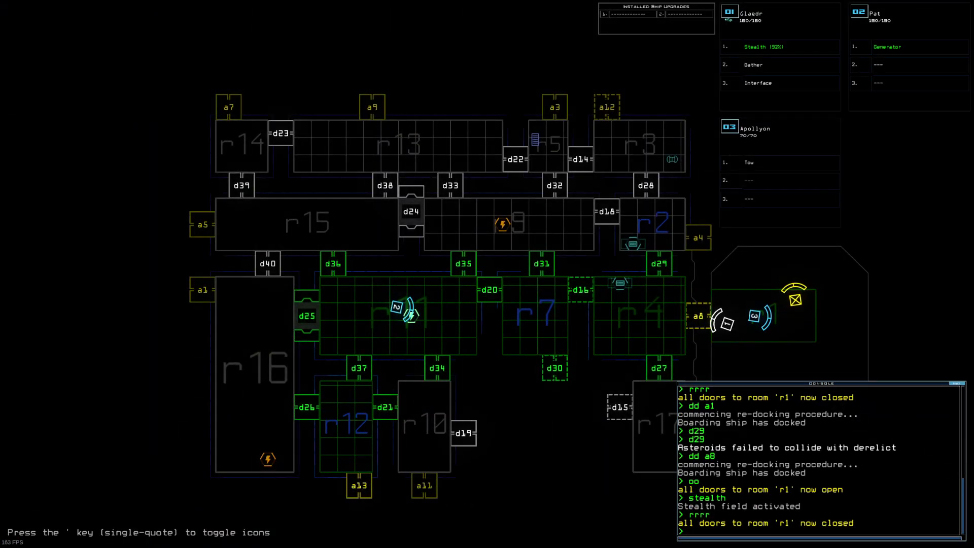
Redock at airlock a4, turn stealth off, and check the drone camera there.
{"action": "key", "text": "Return"}
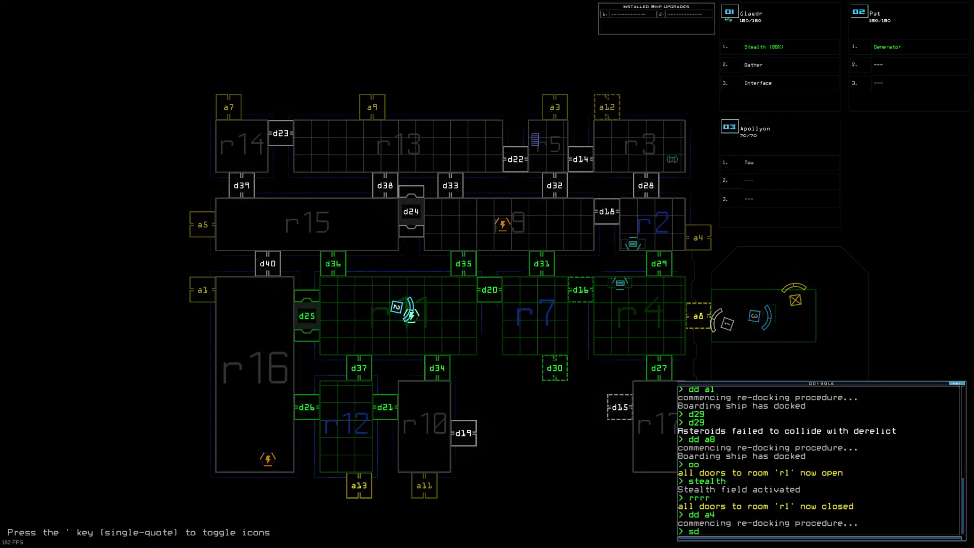
{"action": "type", "text": "stealth"}
{"action": "key", "text": "Return"}
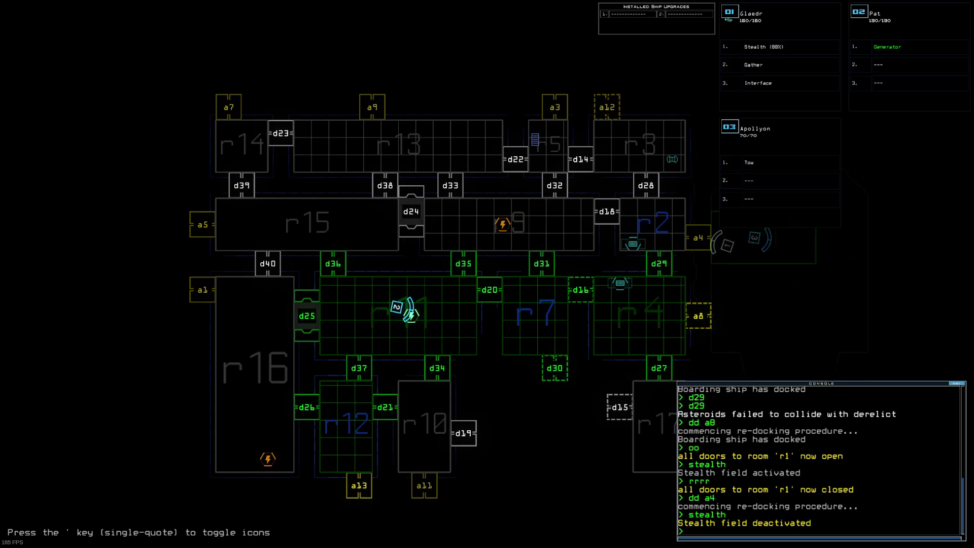
{"action": "key", "text": "space"}
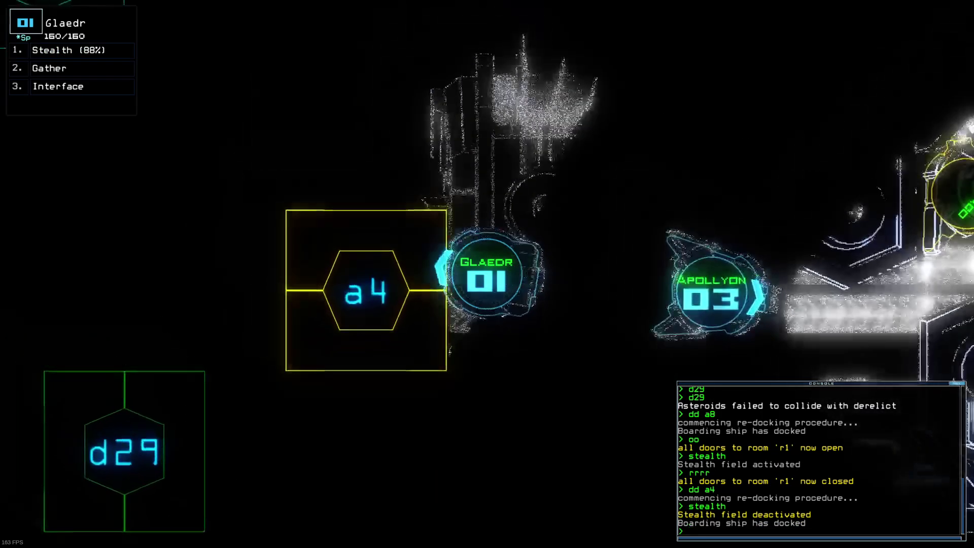
{"action": "type", "text": "oo"}
{"action": "key", "text": "space"}
{"action": "key", "text": "space"}
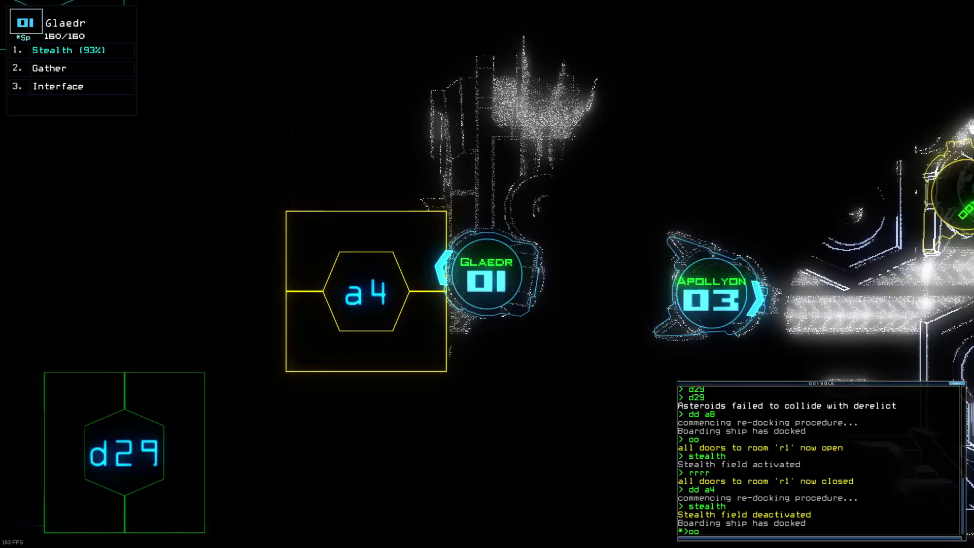
{"action": "type", "text": "d2"}
Reopen room r1's doors and door d29, moving Glaedr back toward Apollyon.
{"action": "key", "text": "Return"}
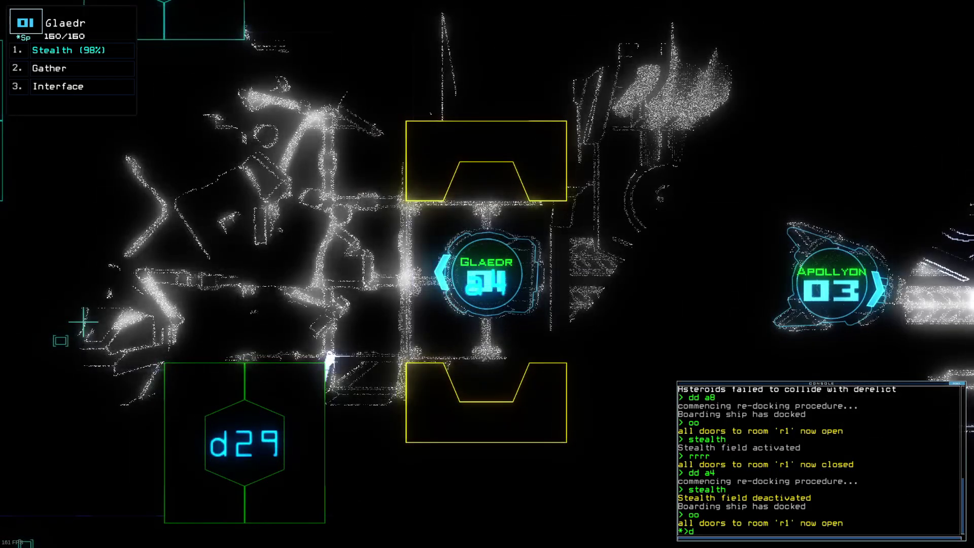
{"action": "type", "text": "d"}
{"action": "key", "text": "space"}
{"action": "key", "text": "space"}
{"action": "type", "text": "29"}
{"action": "key", "text": "Return"}
{"action": "key", "text": "Right"}
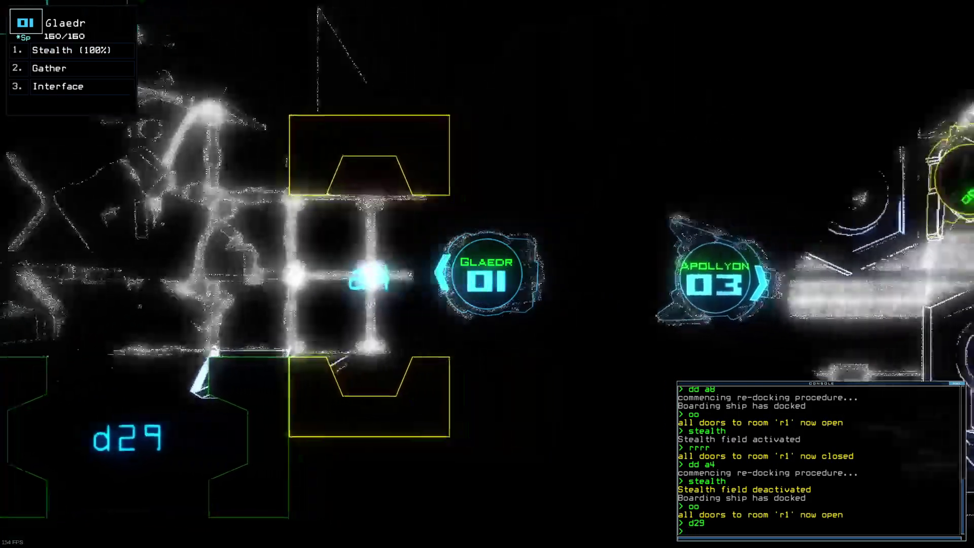
{"action": "key", "text": "Right"}
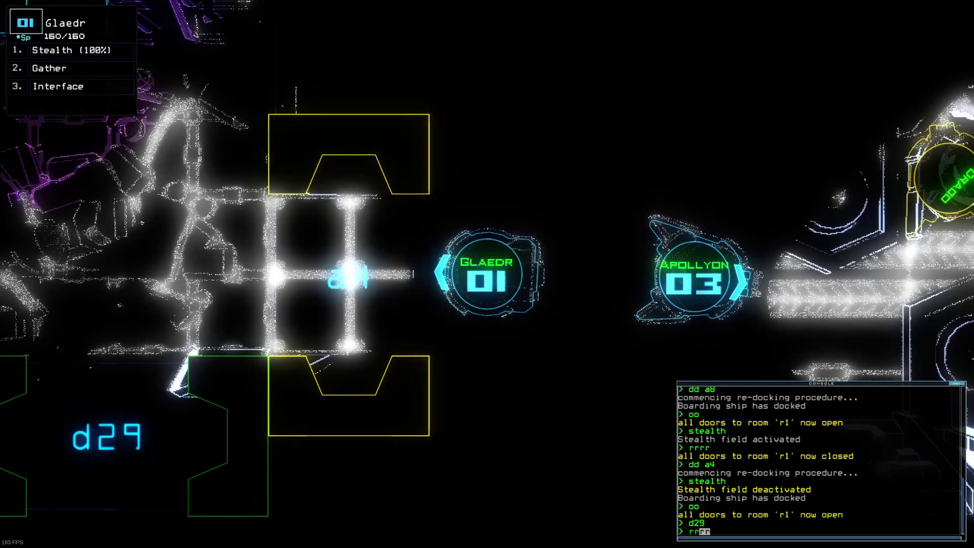
{"action": "type", "text": "rrrr"}
Close room r1's doors and the remaining open doors, then redock at airlock a8.
{"action": "key", "text": "Return"}
{"action": "key", "text": "space"}
{"action": "key", "text": "space"}
{"action": "type", "text": "cccc"}
{"action": "key", "text": "Return"}
{"action": "key", "text": "space"}
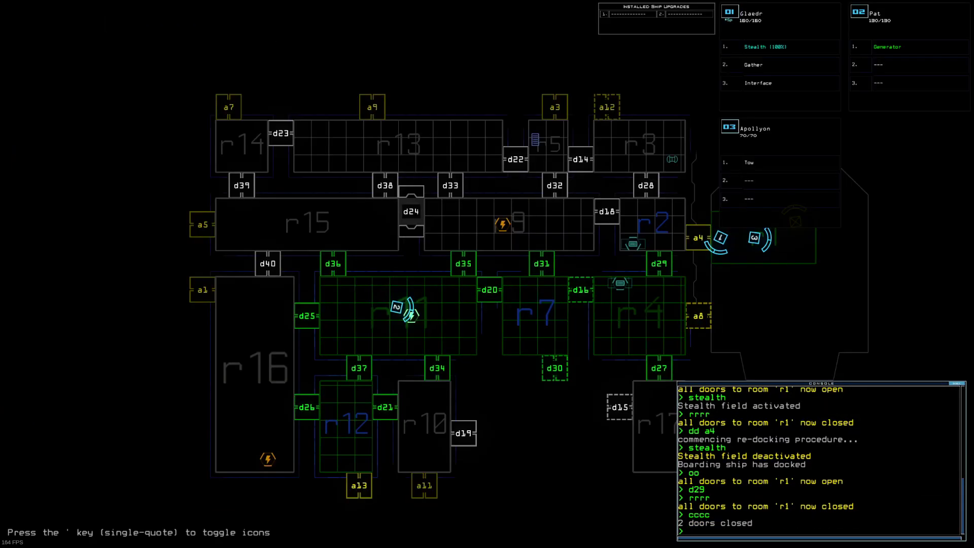
{"action": "type", "text": "dd a8"}
{"action": "key", "text": "Return"}
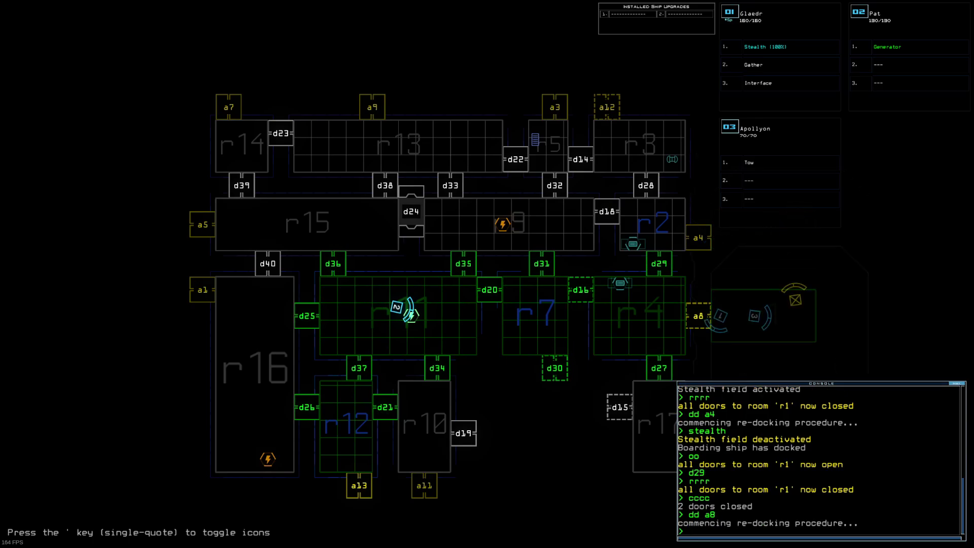
Orbit drone 03 Apollyon's camera beside the Draco, then return to Glaedr.
{"action": "key", "text": "space"}
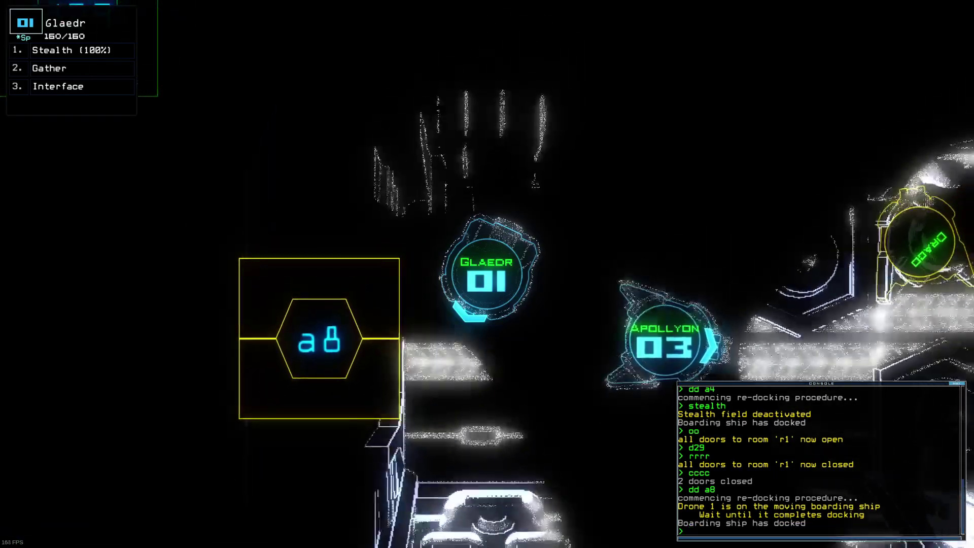
{"action": "key", "text": "2"}
{"action": "key", "text": "3"}
{"action": "left_click_drag", "start_coordinate": [487, 274], "coordinate": [304, 273]}
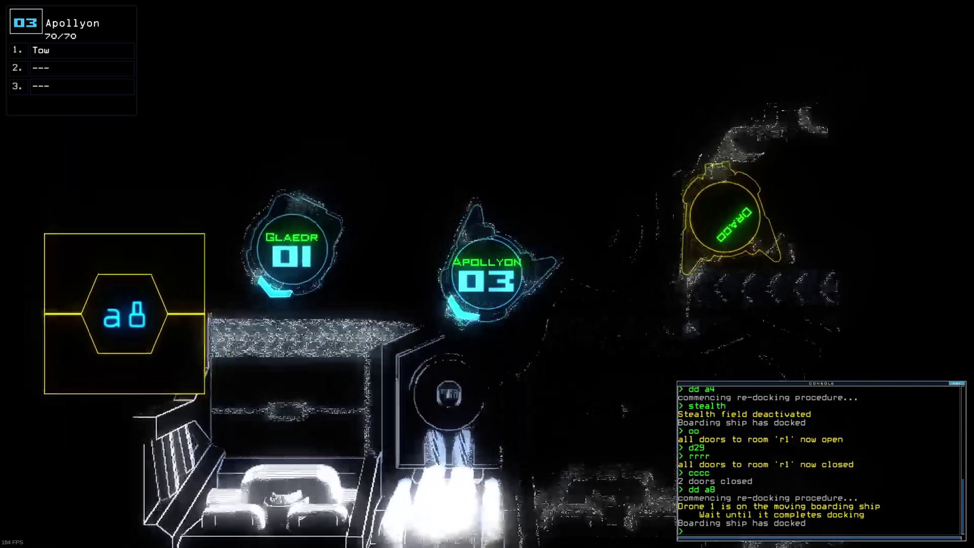
{"action": "left_click_drag", "start_coordinate": [486, 275], "coordinate": [487, 152]}
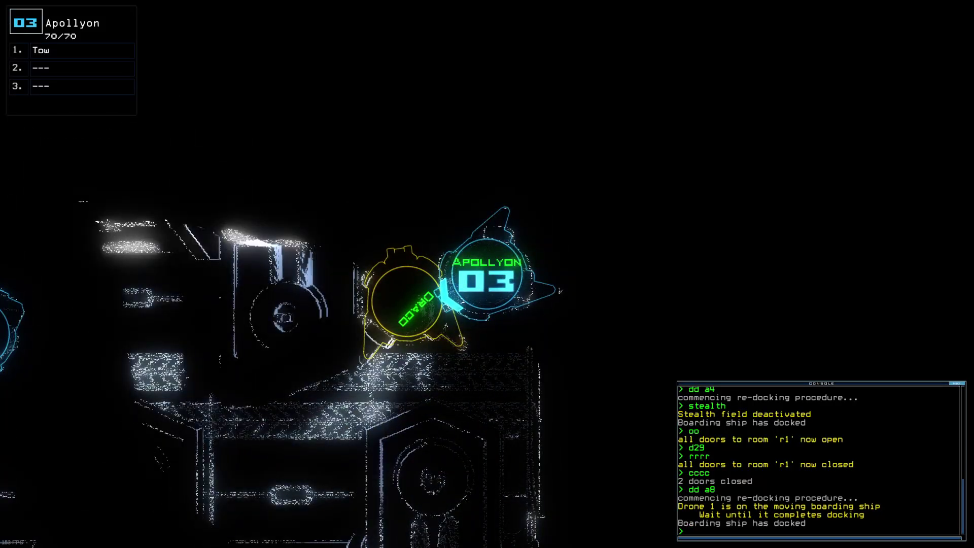
{"action": "key", "text": "1"}
{"action": "key", "text": "space"}
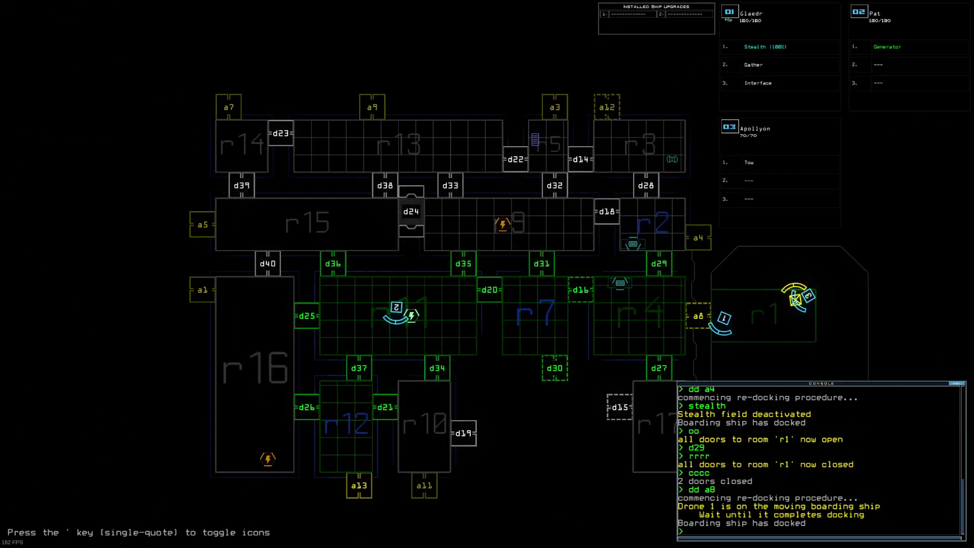
Cloak Glaedr, open room r1, and send it out through airlock a8 toward door d16.
{"action": "key", "text": "space"}
{"action": "type", "text": "stealth"}
{"action": "key", "text": "Return"}
{"action": "type", "text": "d"}
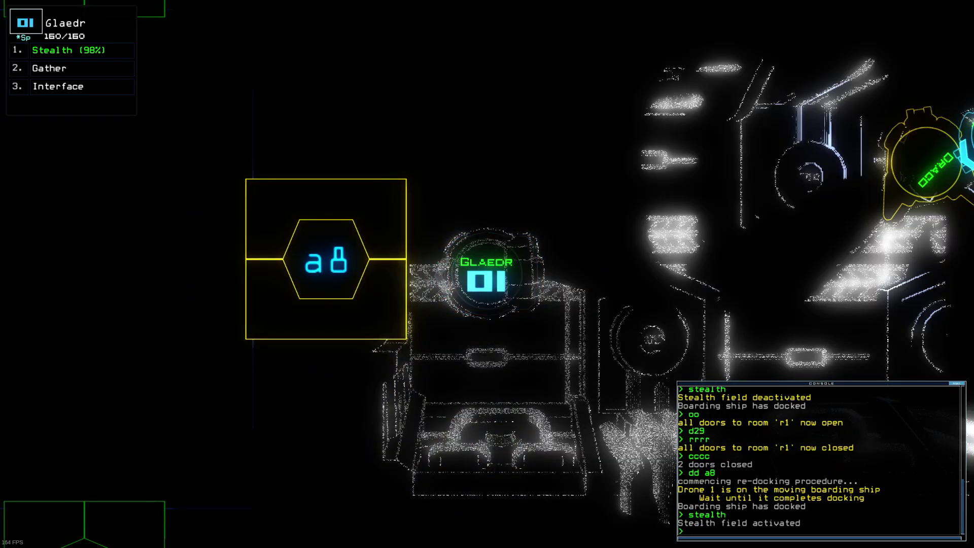
{"action": "key", "text": "Return"}
{"action": "key", "text": "Left"}
{"action": "key", "text": "Left"}
{"action": "key", "text": "Left"}
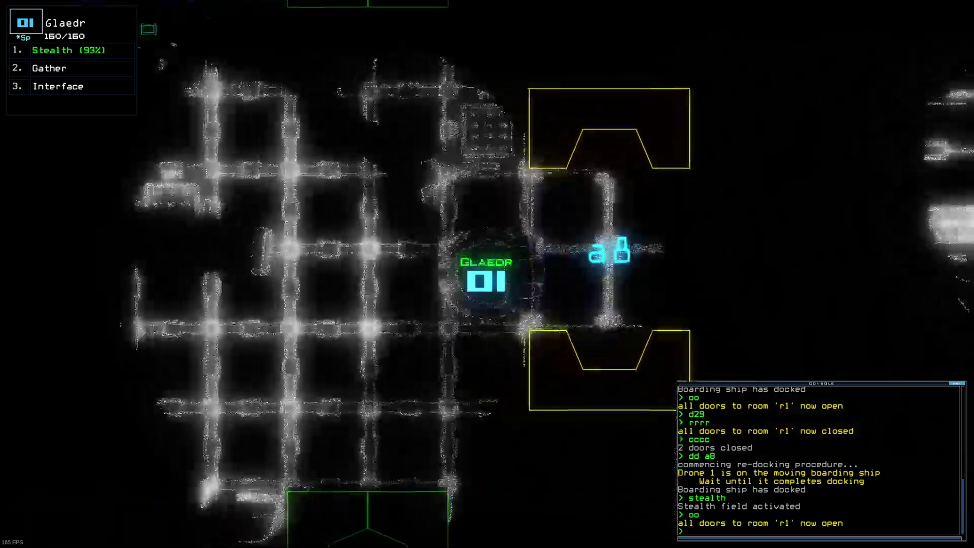
{"action": "key", "text": "space"}
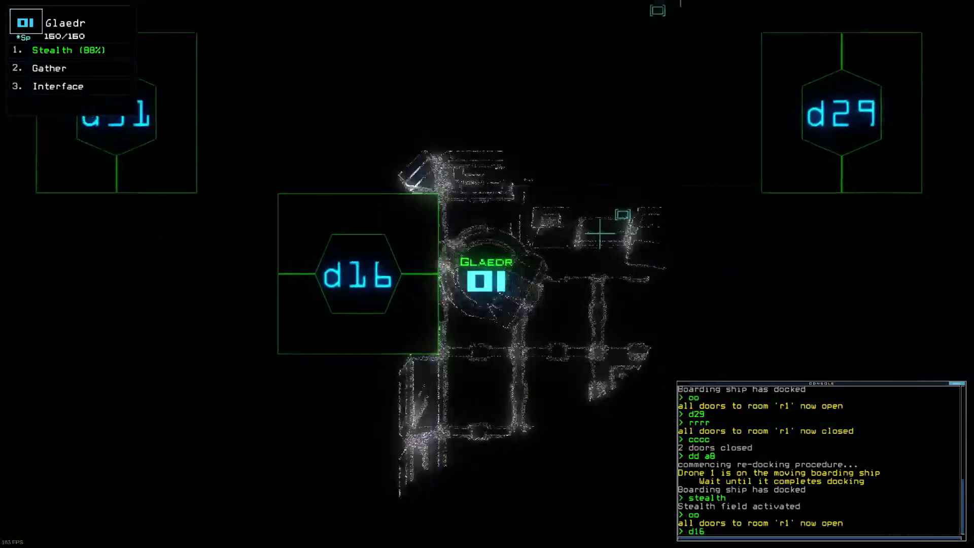
{"action": "type", "text": "d16"}
{"action": "key", "text": "Return"}
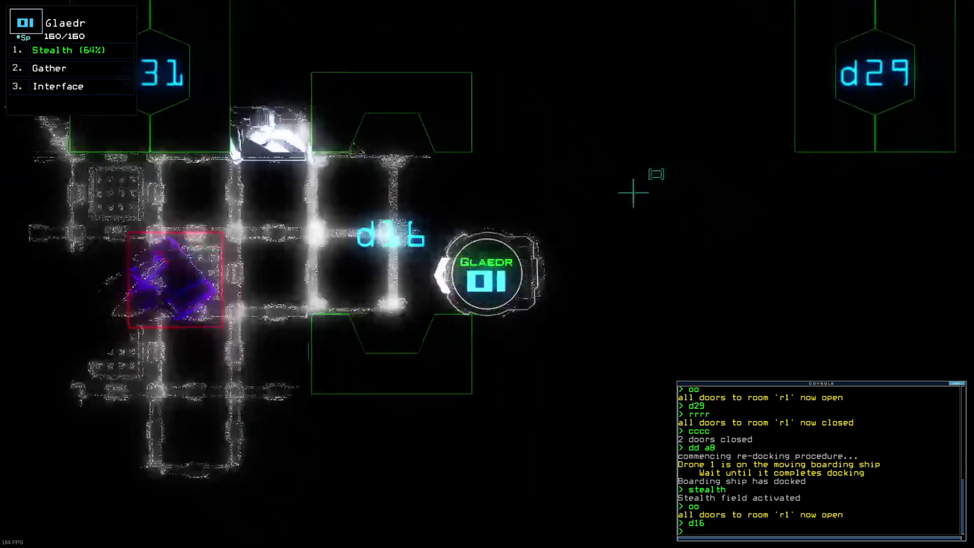
{"action": "type", "text": "rrrr"}
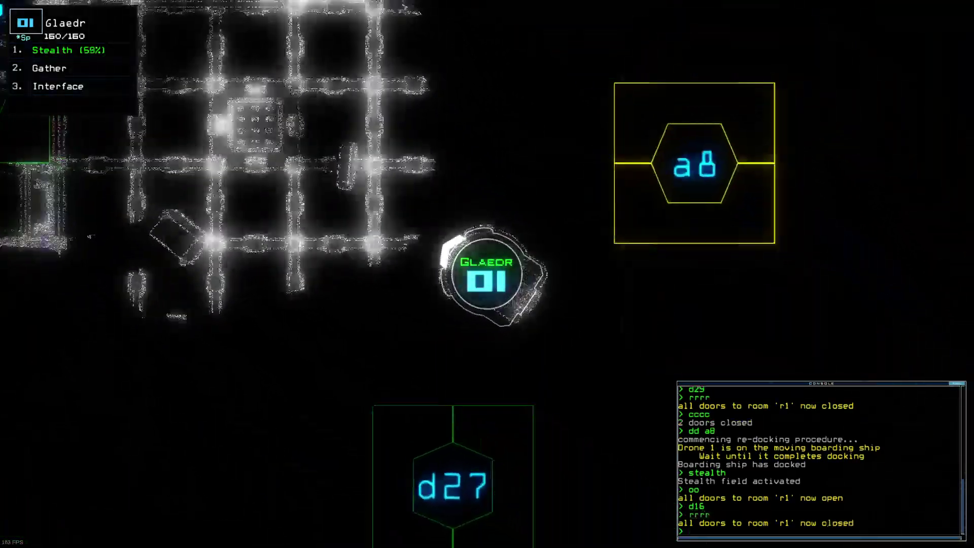
Seal room r1, open doors d29 and d16, close doors behind Glaedr, and drop stealth.
{"action": "key", "text": "Return"}
{"action": "key", "text": "space"}
{"action": "key", "text": "space"}
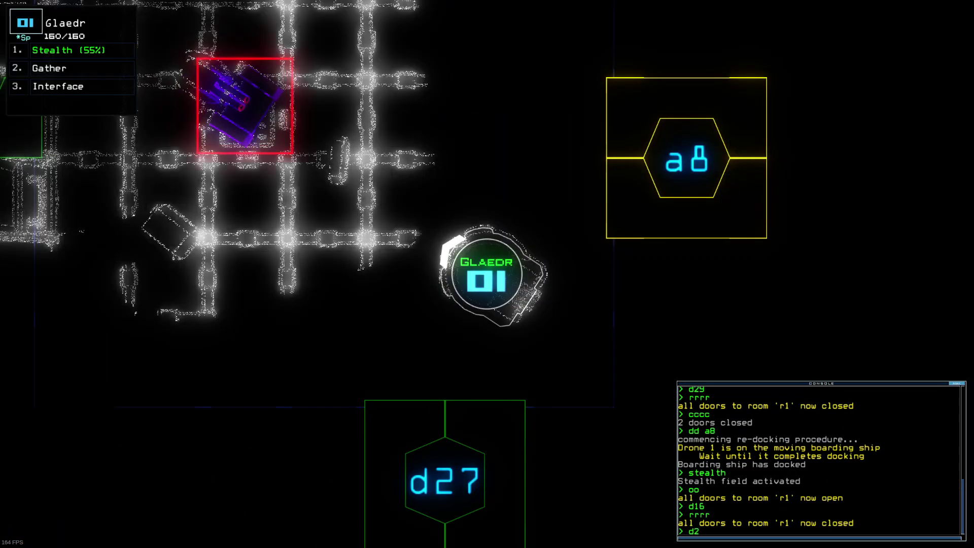
{"action": "type", "text": "d29"}
{"action": "key", "text": "Return"}
{"action": "key", "text": "space"}
{"action": "key", "text": "space"}
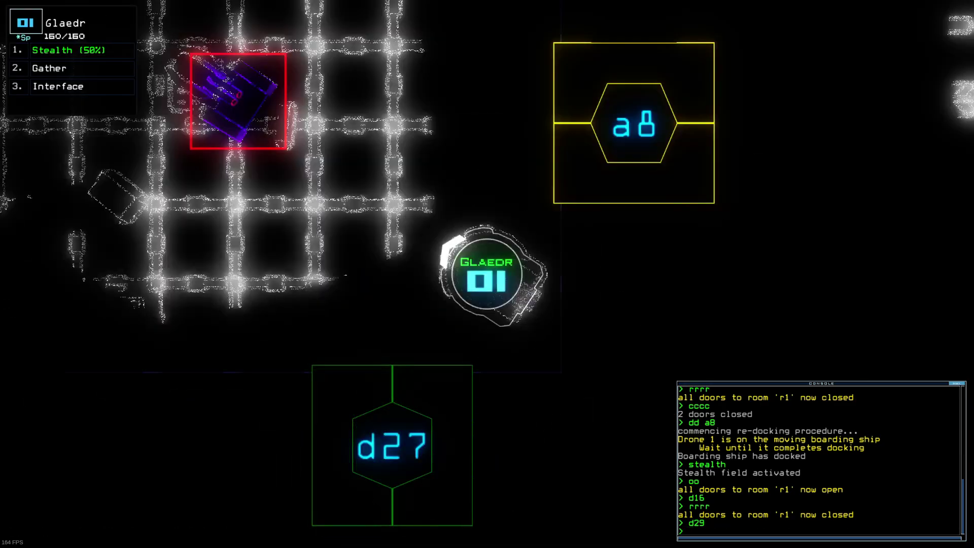
{"action": "type", "text": "6"}
{"action": "key", "text": "Return"}
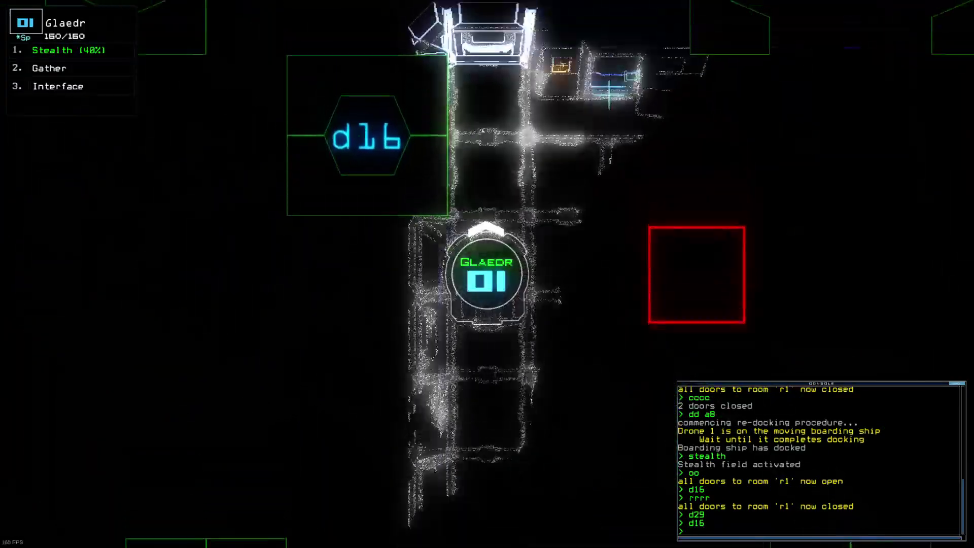
{"action": "type", "text": "d16"}
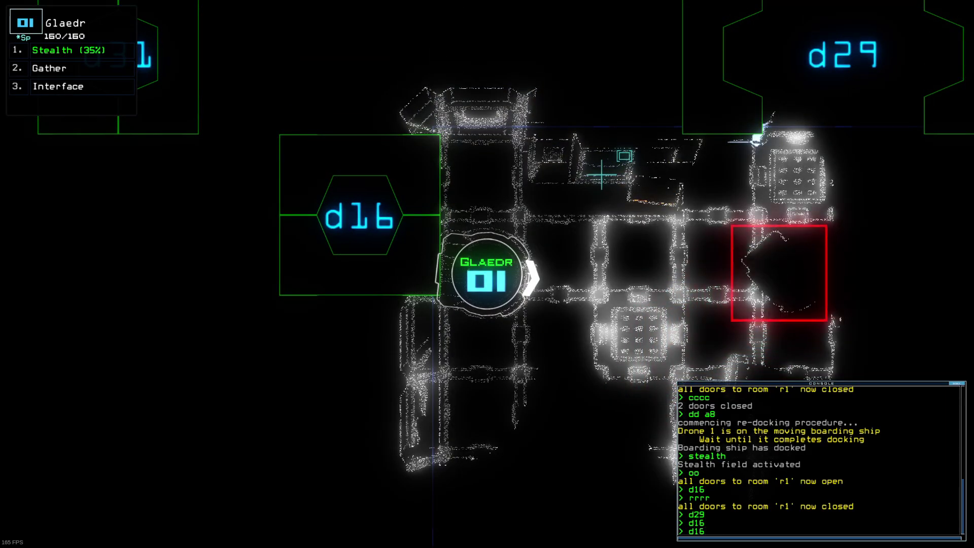
{"action": "key", "text": "BackSpace"}
{"action": "key", "text": "BackSpace"}
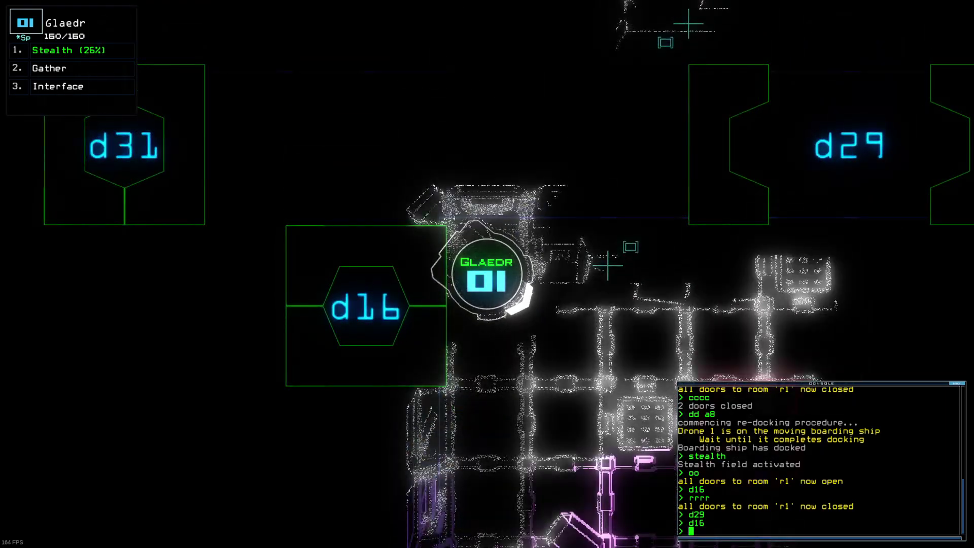
{"action": "type", "text": "d16"}
{"action": "key", "text": "Return"}
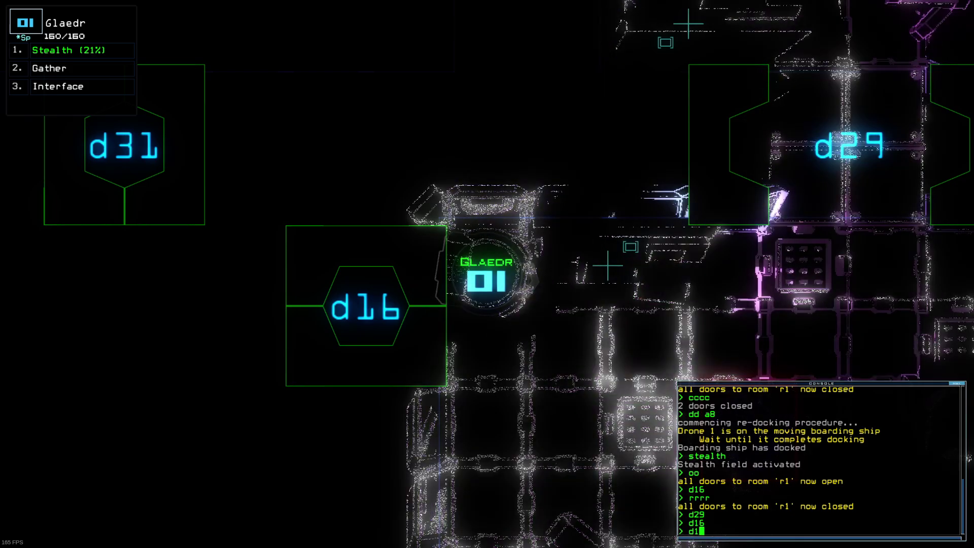
{"action": "type", "text": "cccc"}
{"action": "key", "text": "Return"}
{"action": "type", "text": "st e"}
{"action": "key", "text": "Return"}
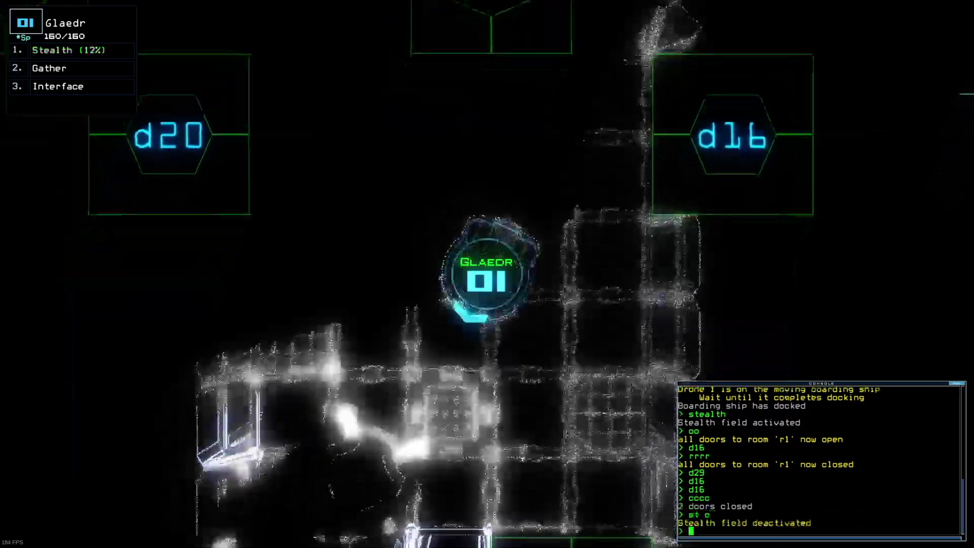
{"action": "type", "text": "9"}
Open door d29, close the nearby doors, and flag room r7, checking the mission time.
{"action": "key", "text": "Return"}
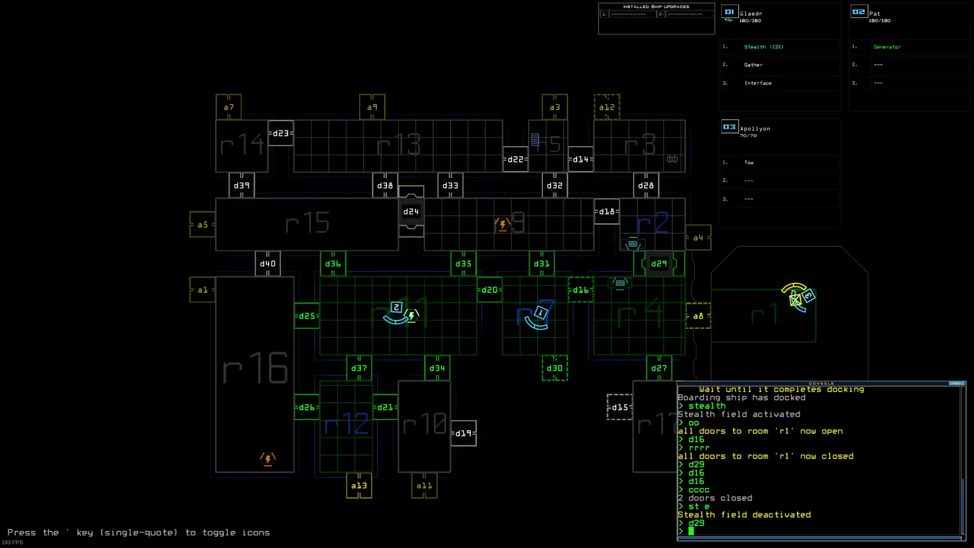
{"action": "type", "text": "time"}
{"action": "key", "text": "Return"}
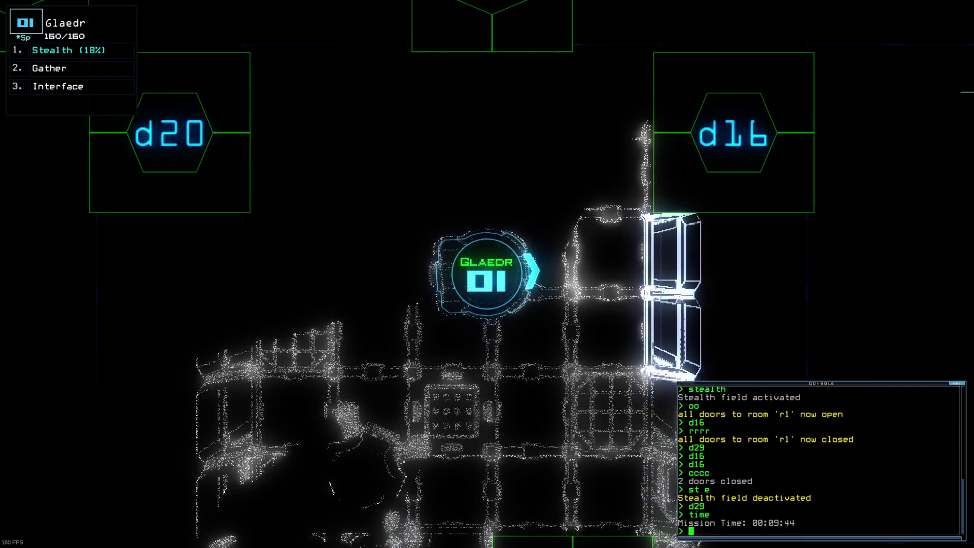
{"action": "type", "text": "cccc"}
{"action": "key", "text": "Return"}
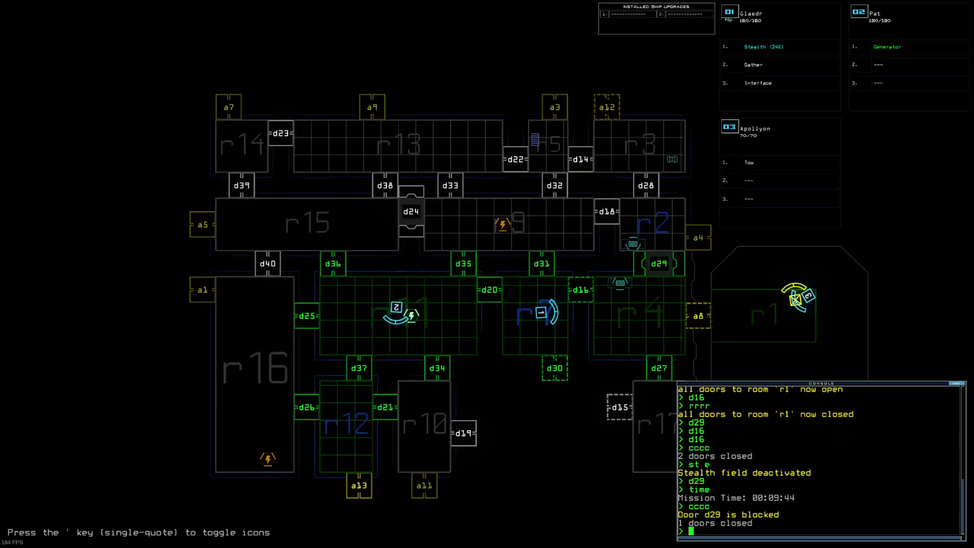
{"action": "type", "text": "e"}
{"action": "key", "text": "Return"}
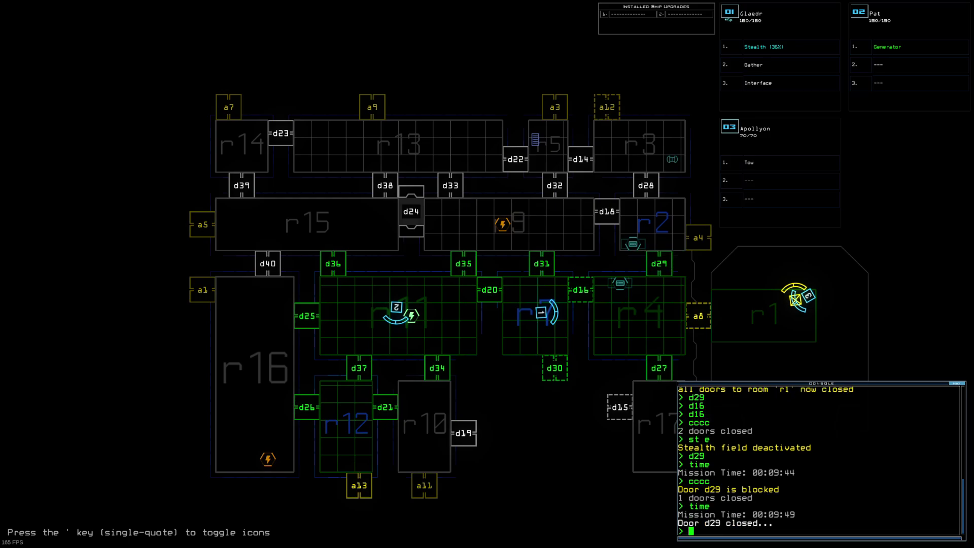
{"action": "type", "text": "1?"}
{"action": "key", "text": "Return"}
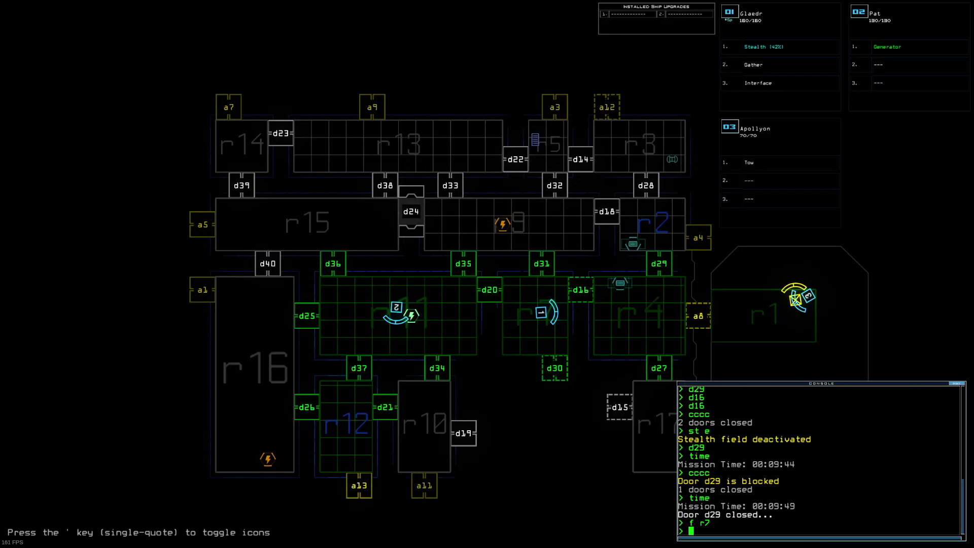
Steer Glaedr toward door d31 while checking the mission time.
{"action": "key", "text": "1"}
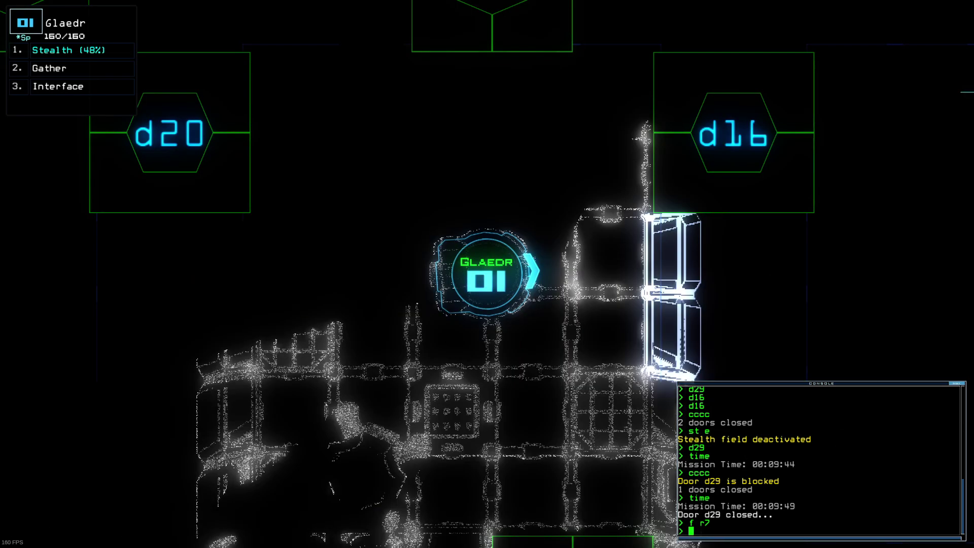
{"action": "type", "text": "ti"}
{"action": "key", "text": "Tab"}
{"action": "key", "text": "Return"}
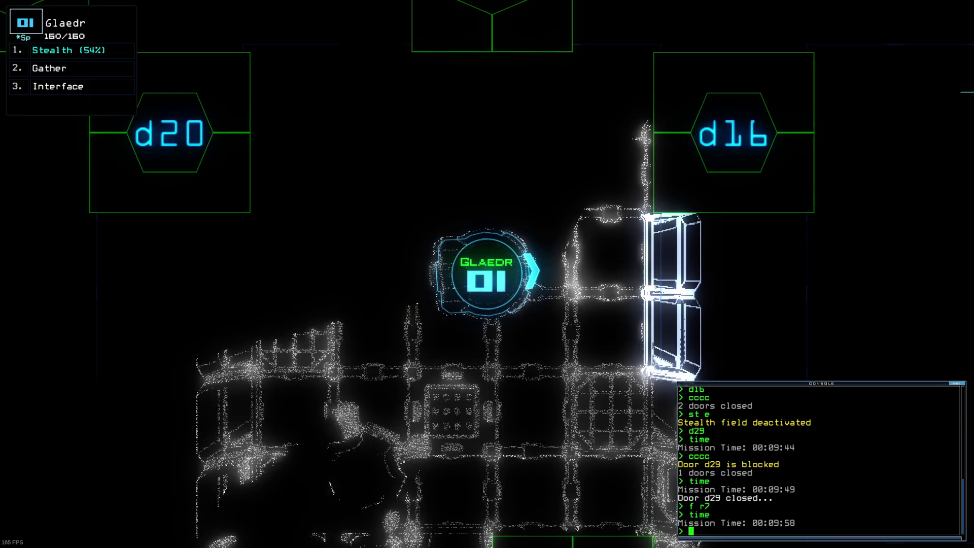
{"action": "key", "text": "Tab"}
{"action": "key", "text": "1"}
{"action": "type", "text": "w"}
{"action": "type", "text": "time"}
{"action": "key", "text": "Return"}
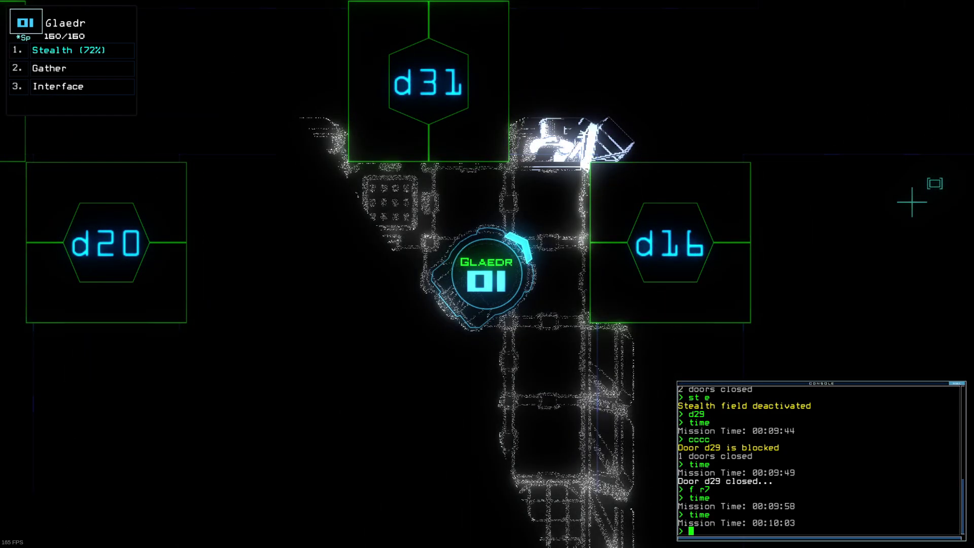
{"action": "type", "text": "alth"}
Turn stealth on, open doors d16 and d29, then switch stealth off.
{"action": "key", "text": "Return"}
{"action": "key", "text": "Tab"}
{"action": "type", "text": "d16"}
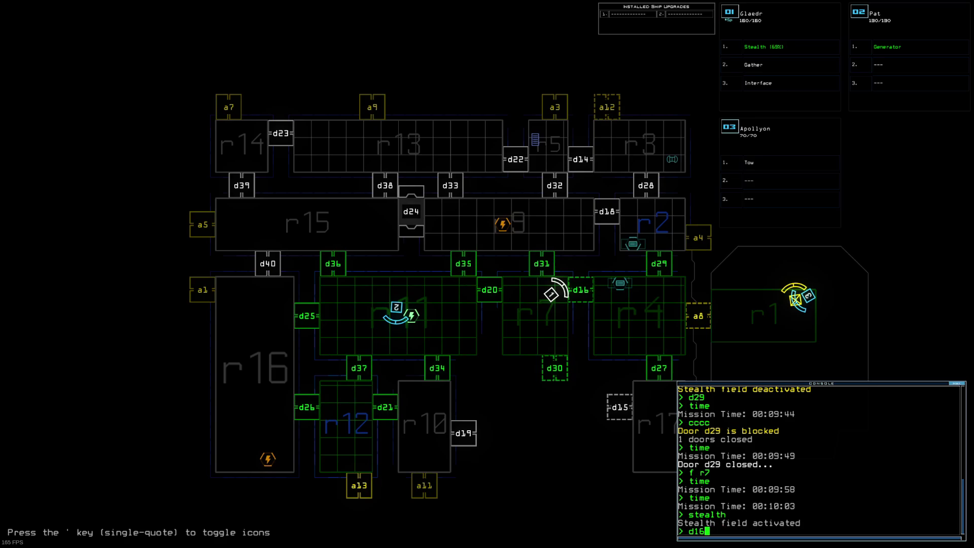
{"action": "key", "text": "Return"}
{"action": "key", "text": "Tab"}
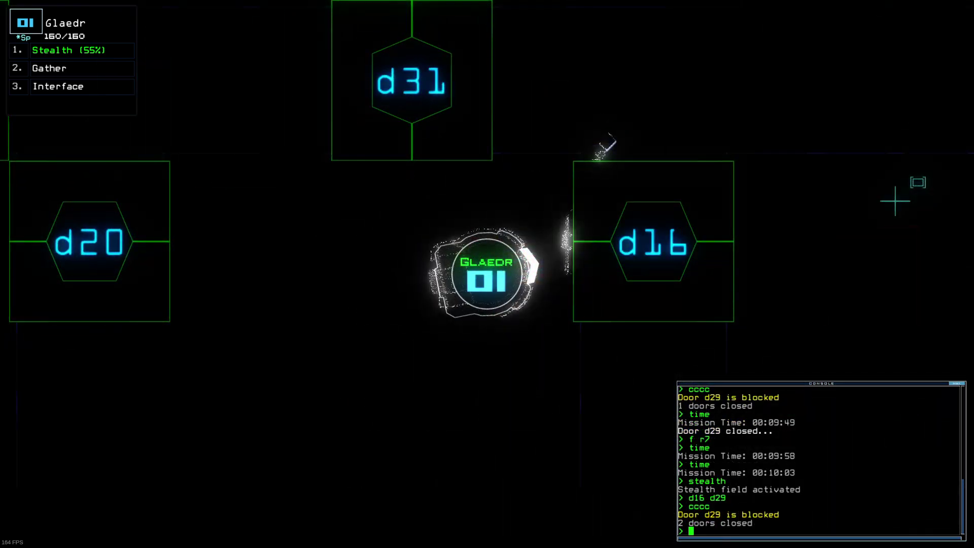
{"action": "key", "text": "Tab"}
{"action": "type", "text": "stealth"}
{"action": "key", "text": "Return"}
{"action": "key", "text": "Tab"}
{"action": "key", "text": "Tab"}
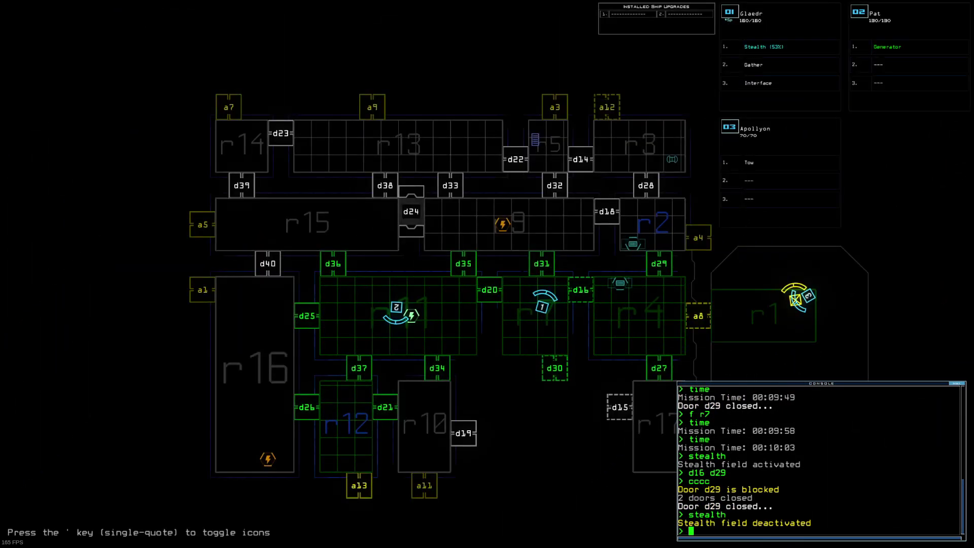
{"action": "key", "text": "Tab"}
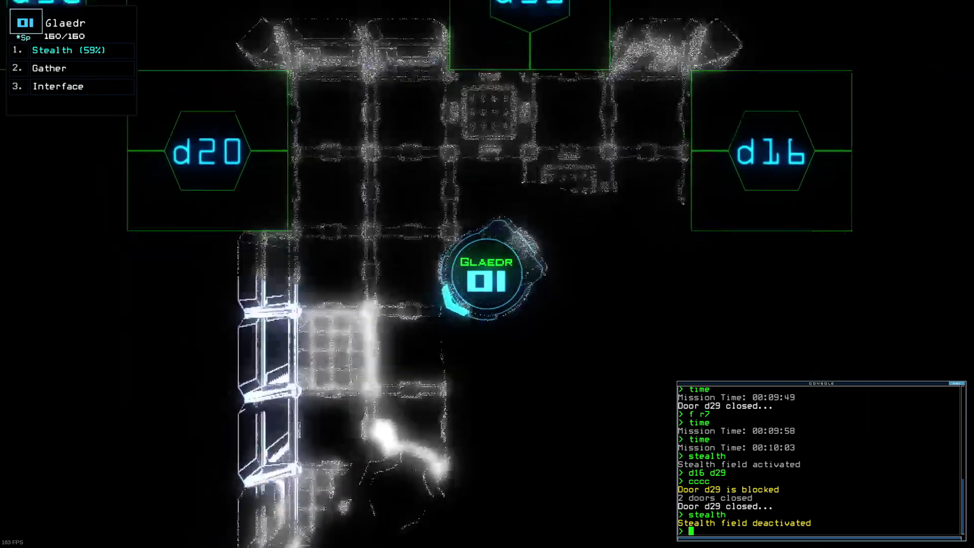
{"action": "type", "text": "d30 d30"}
Open door d30, cloak Glaedr, and send it through d30.
{"action": "key", "text": "Tab"}
{"action": "key", "text": "Tab"}
{"action": "key", "text": "Return"}
{"action": "key", "text": "Tab"}
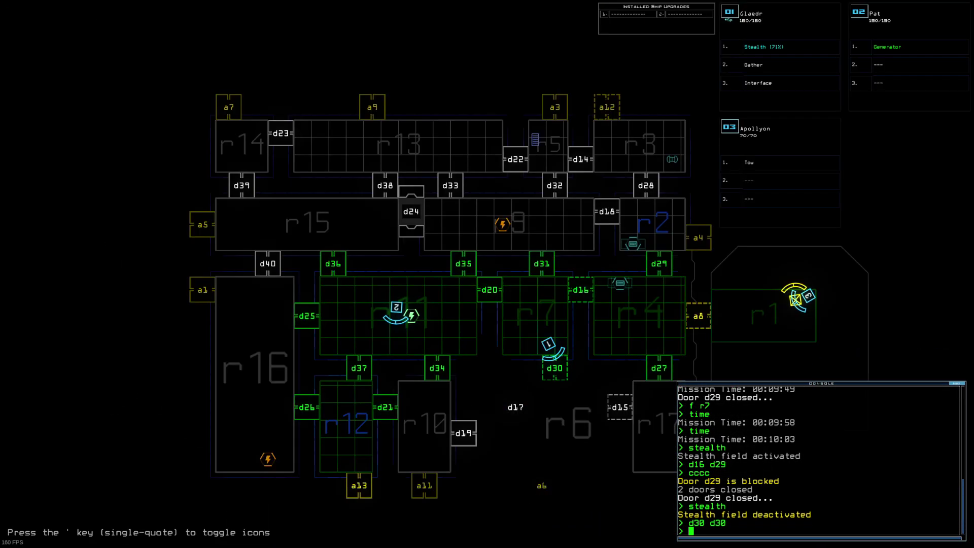
{"action": "key", "text": "Tab"}
{"action": "key", "text": "Return"}
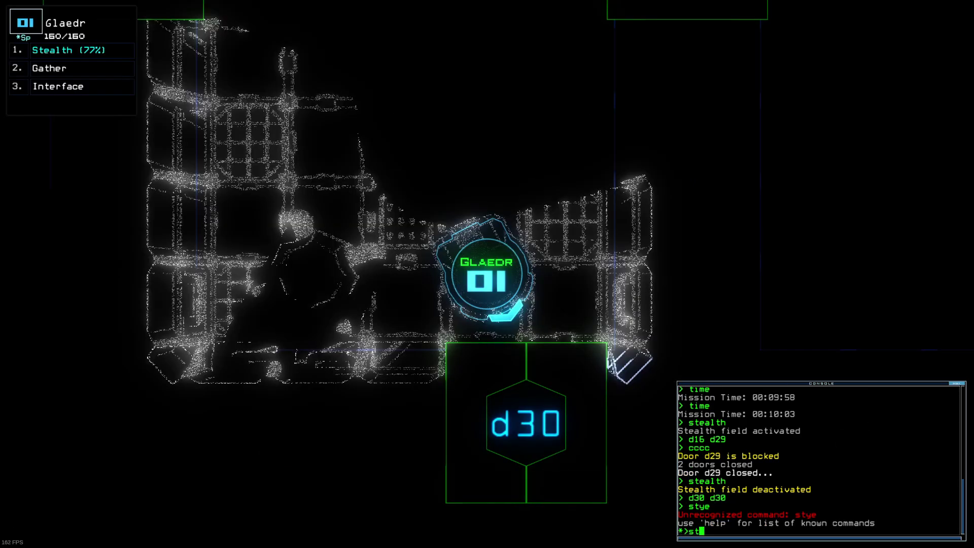
{"action": "type", "text": "alth"}
{"action": "key", "text": "Return"}
{"action": "key", "text": "Tab"}
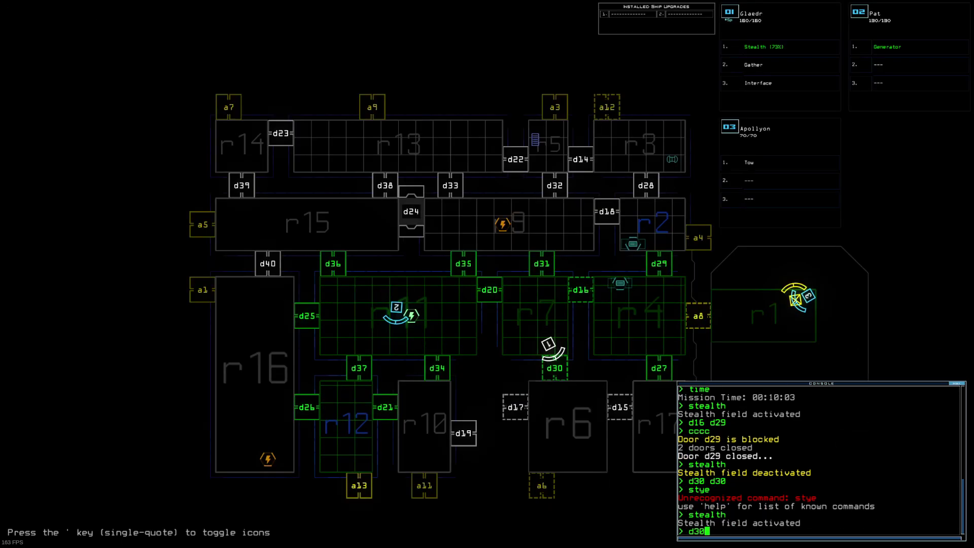
{"action": "key", "text": "Tab"}
{"action": "type", "text": "30"}
{"action": "key", "text": "Return"}
Move Glaedr into room r6, turn stealth off, and open door d20.
{"action": "key", "text": "Up"}
{"action": "key", "text": "Up"}
{"action": "key", "text": "Up"}
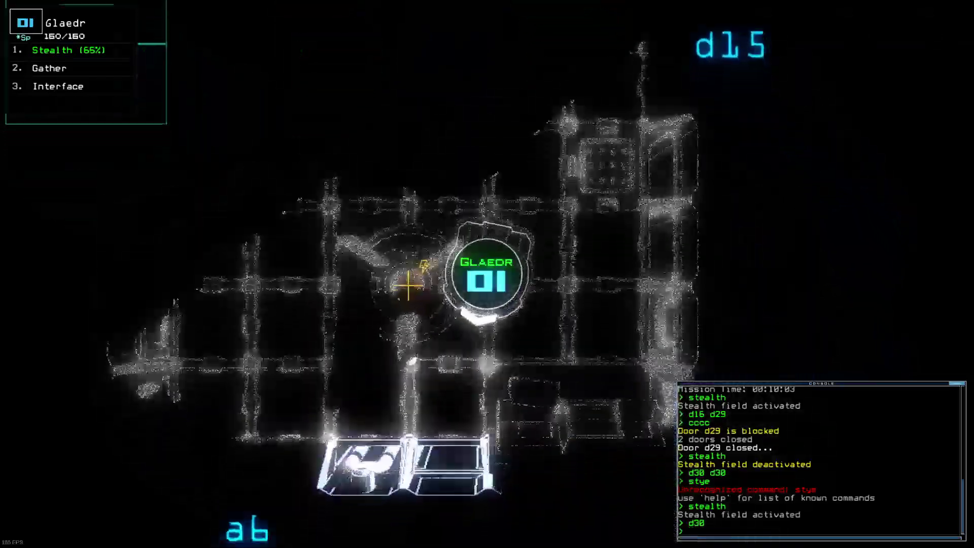
{"action": "key", "text": "Up"}
{"action": "key", "text": "Up"}
{"action": "type", "text": "stealth"}
{"action": "key", "text": "Return"}
{"action": "key", "text": "Tab"}
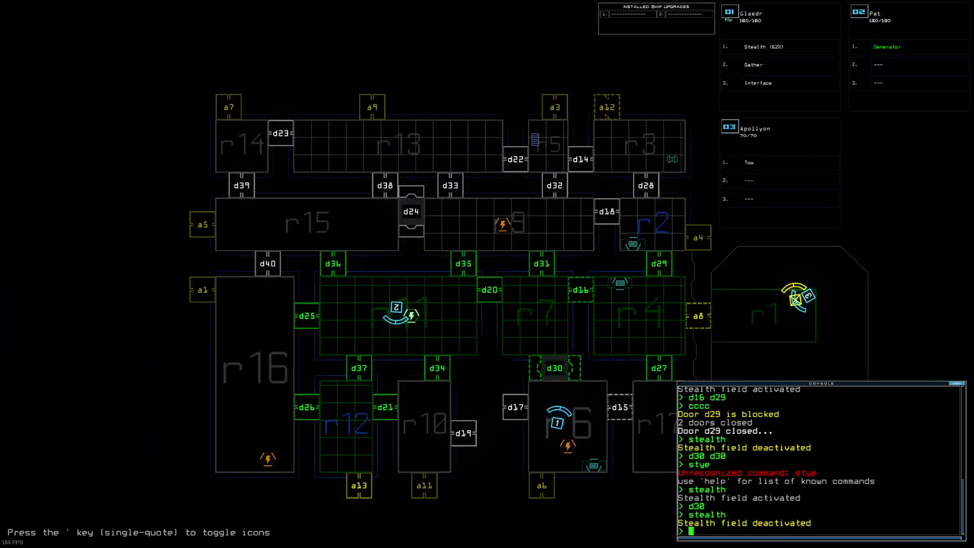
{"action": "key", "text": "Return"}
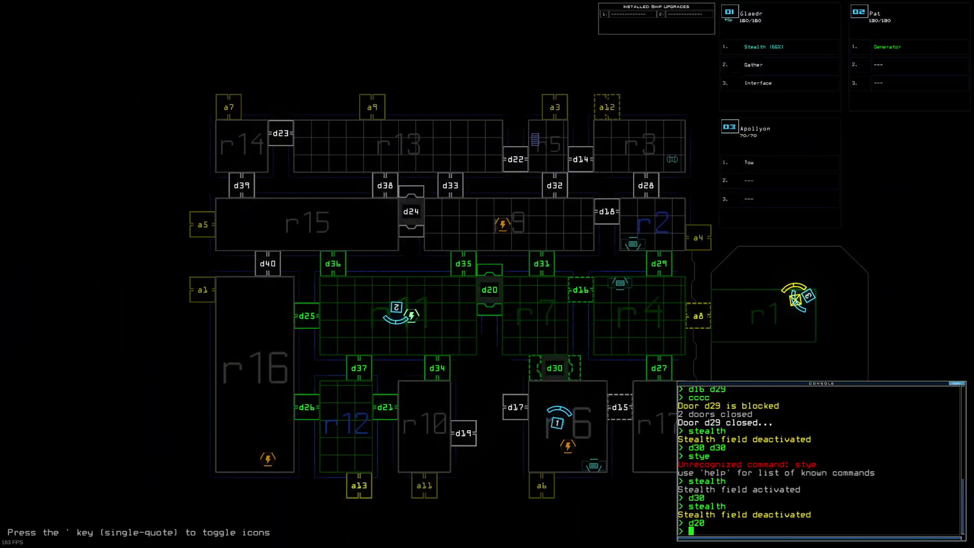
{"action": "type", "text": "power 2 r6"}
Send drone 2 to power room r6 and switch the generator on.
{"action": "key", "text": "Return"}
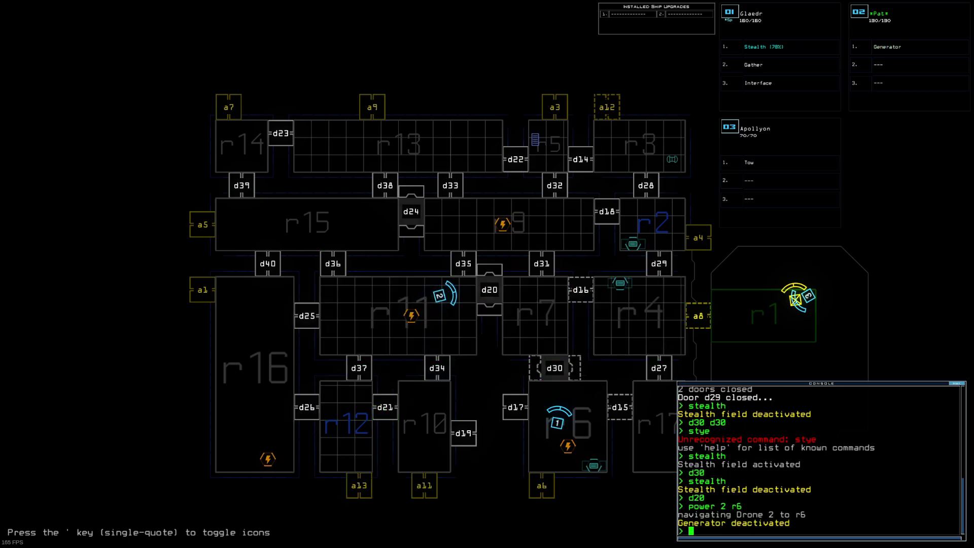
{"action": "key", "text": "space"}
{"action": "key", "text": "space"}
{"action": "type", "text": "g"}
{"action": "key", "text": "Return"}
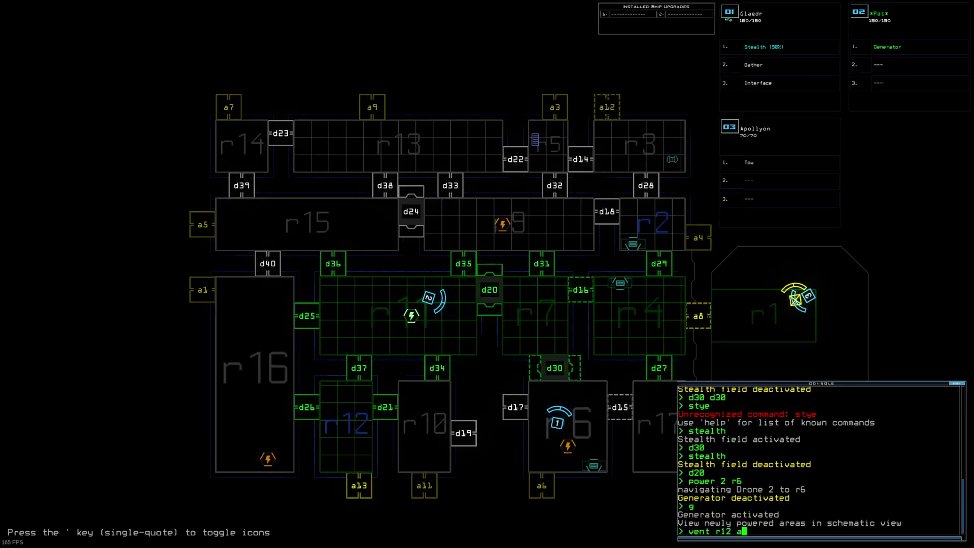
{"action": "type", "text": "13"}
Vent room r12 through airlock a13 and send drone 2 to room r6 again.
{"action": "key", "text": "Return"}
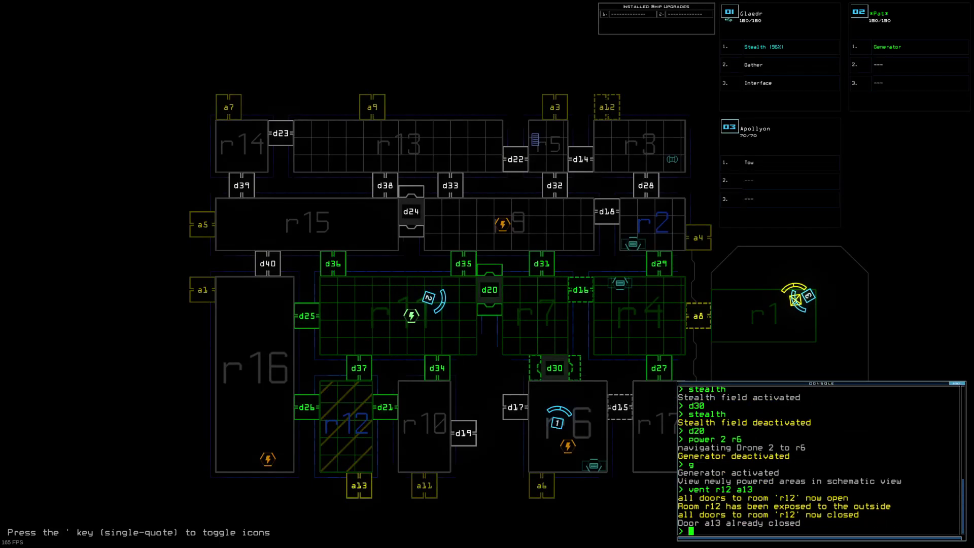
{"action": "key", "text": "space"}
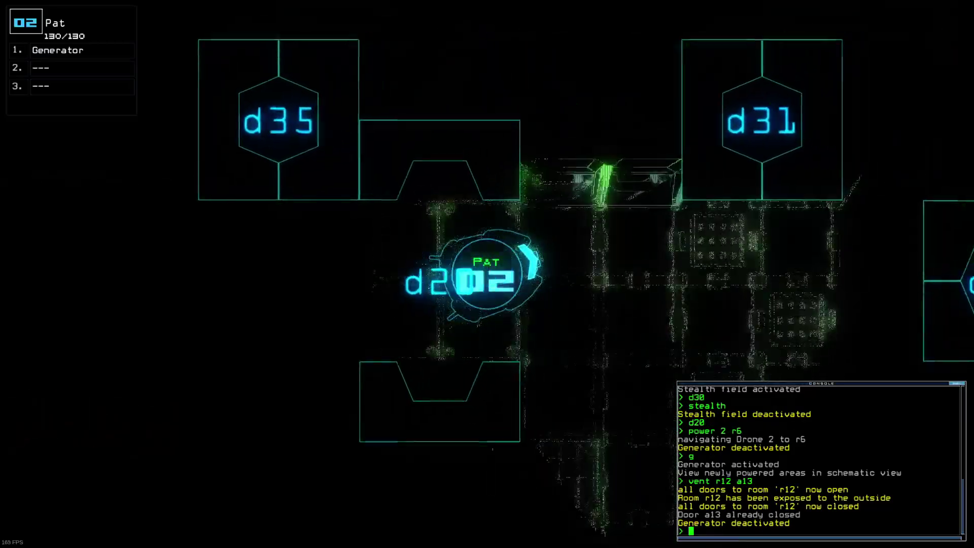
{"action": "type", "text": "g"}
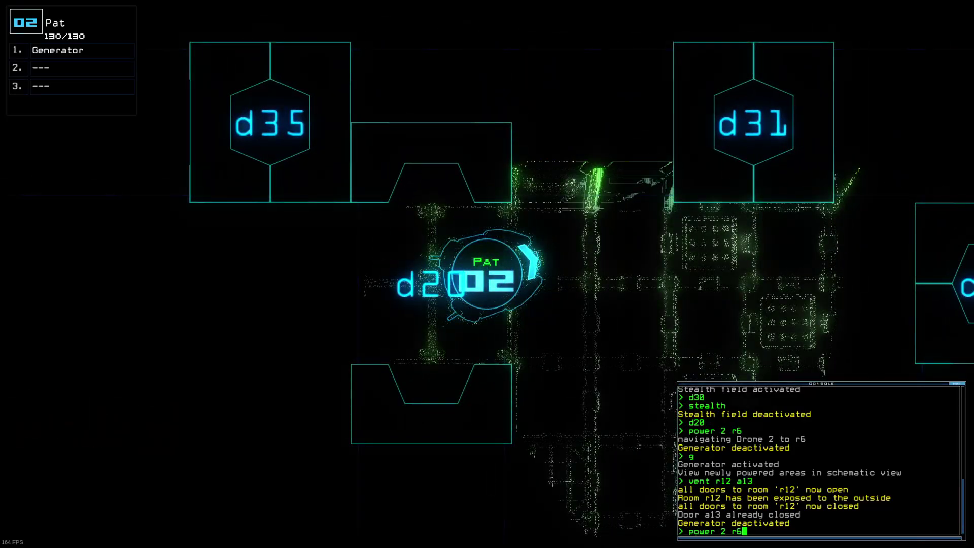
{"action": "key", "text": "Return"}
{"action": "key", "text": "3"}
{"action": "key", "text": "1"}
{"action": "key", "text": "space"}
{"action": "key", "text": "1"}
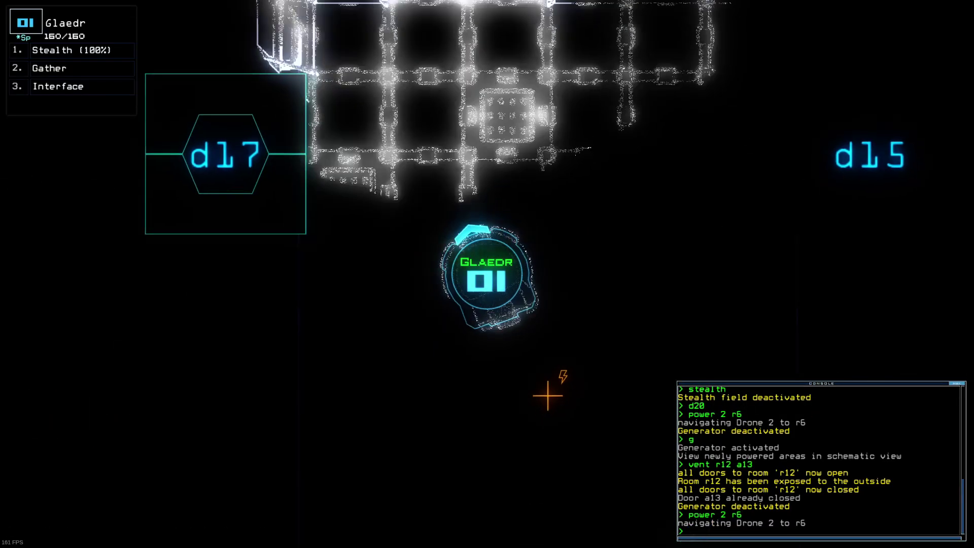
{"action": "key", "text": "space"}
{"action": "type", "text": "int"}
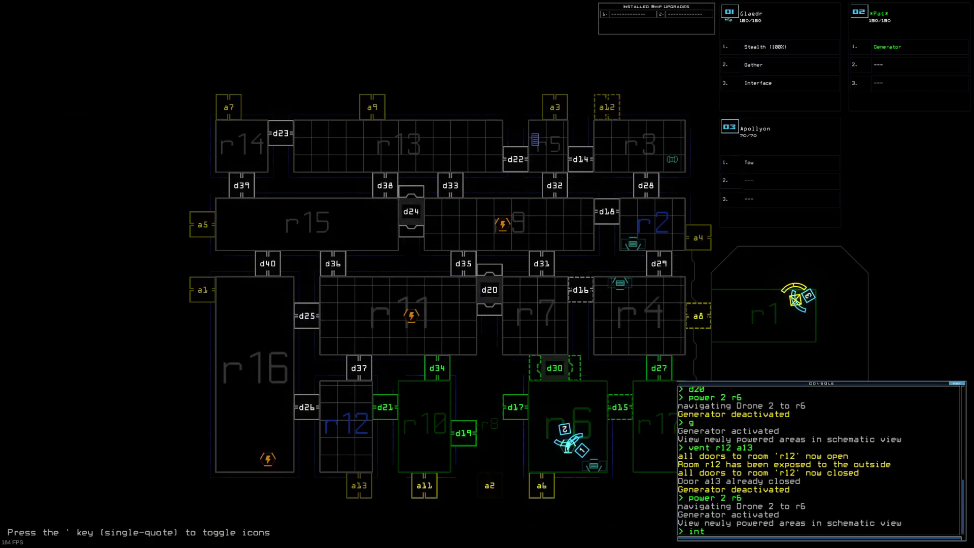
{"action": "type", "text": "sh"}
Activate Glaedr's interface module and scan the derelict's layout.
{"action": "key", "text": "Return"}
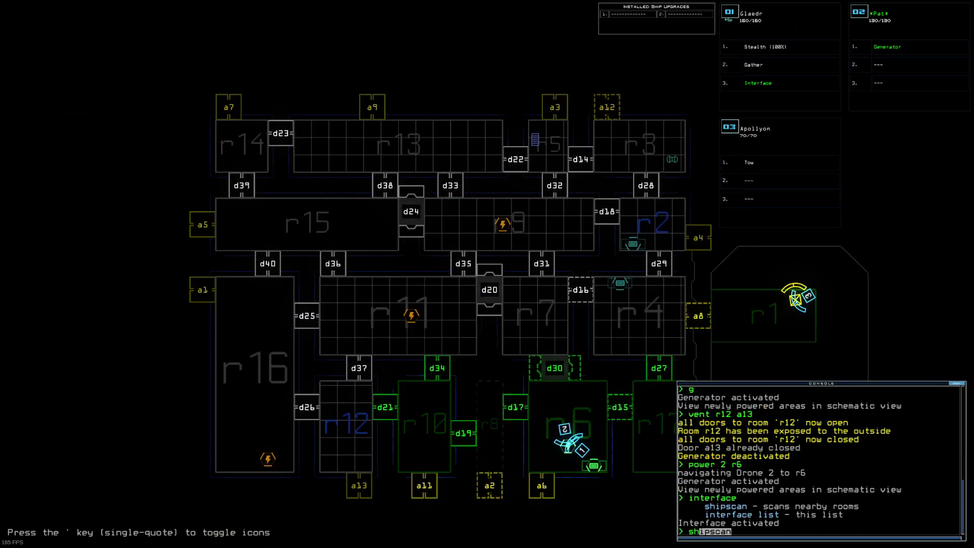
{"action": "key", "text": "Return"}
{"action": "key", "text": "shift+Right"}
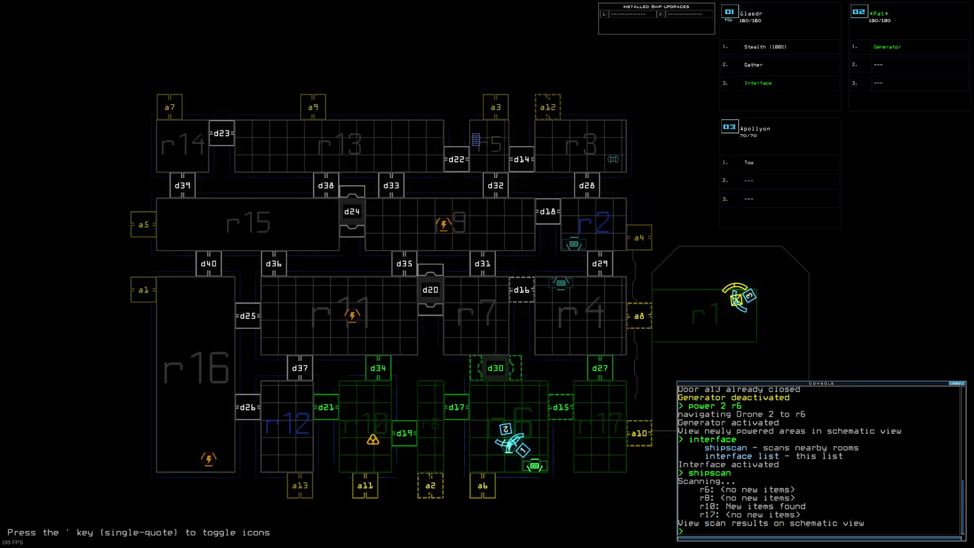
{"action": "key", "text": "1"}
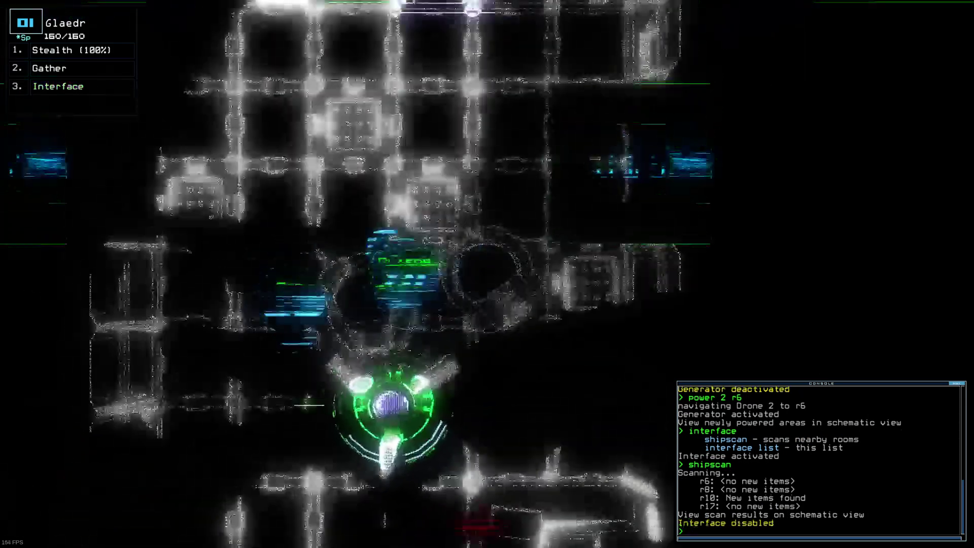
{"action": "type", "text": "stealth"}
Cloak Glaedr, open door d17, and drive it into the newly opened room.
{"action": "key", "text": "Return"}
{"action": "key", "text": "space"}
{"action": "key", "text": "space"}
{"action": "type", "text": "d17"}
{"action": "key", "text": "space"}
{"action": "key", "text": "space"}
{"action": "key", "text": "Return"}
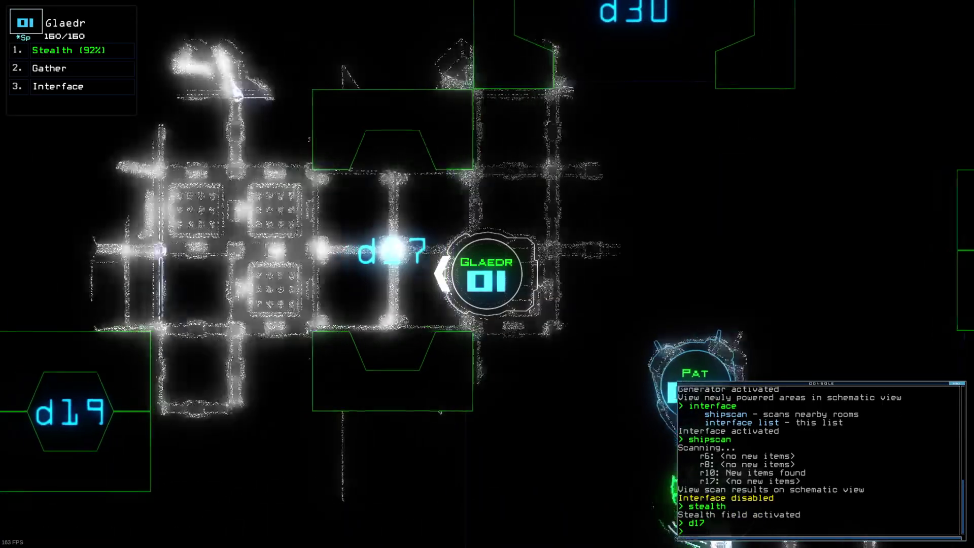
{"action": "key", "text": "Down"}
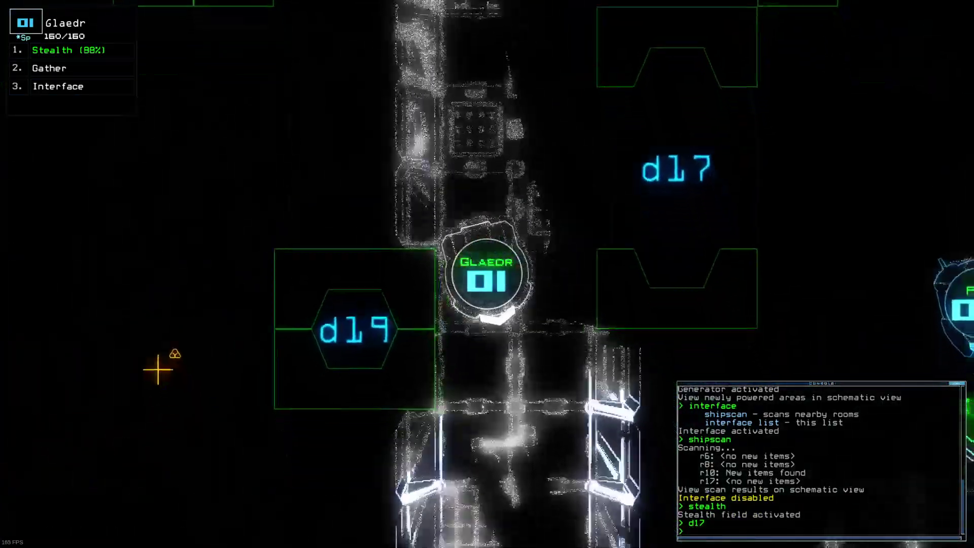
{"action": "type", "text": "d19"}
Open door d19, gather the scrap, and close the three open doors.
{"action": "key", "text": "Return"}
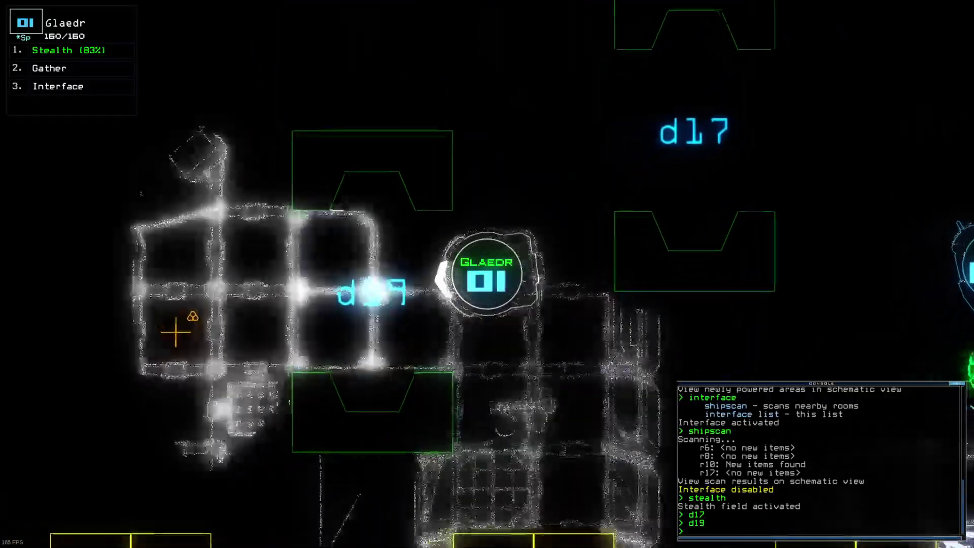
{"action": "key", "text": "Up"}
{"action": "type", "text": "g"}
{"action": "key", "text": "Return"}
{"action": "key", "text": "Up"}
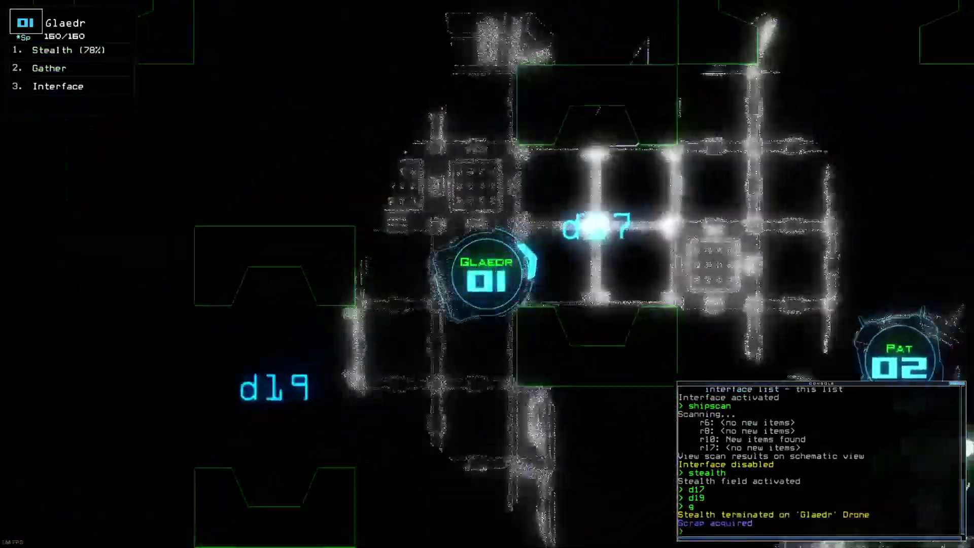
{"action": "type", "text": "cccc"}
{"action": "key", "text": "Return"}
{"action": "key", "text": "space"}
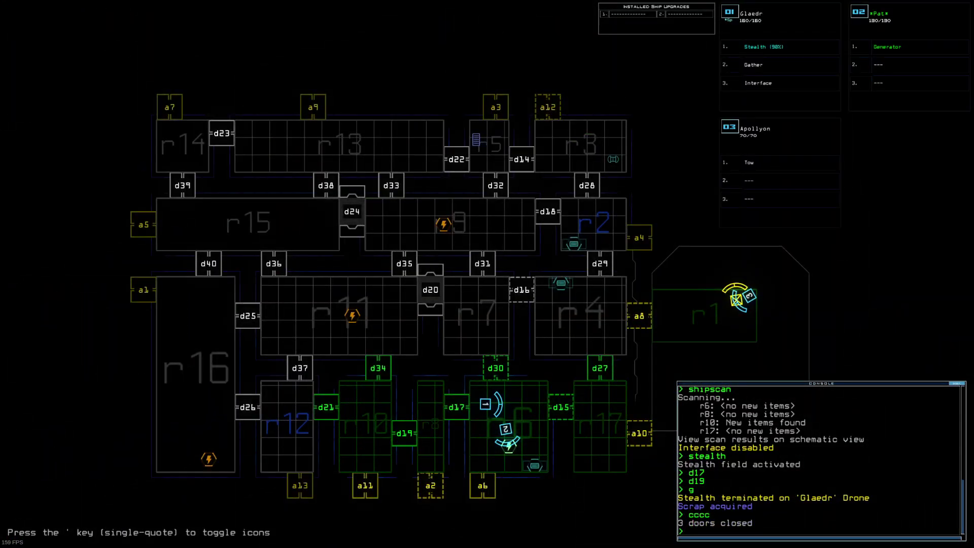
{"action": "type", "text": "r r"}
{"action": "type", "text": "2 "}
{"action": "type", "text": "r4"}
Toggle the markers on rooms r2 and r4 with 'f r2 r4', then unmark r12.
{"action": "key", "text": "Return"}
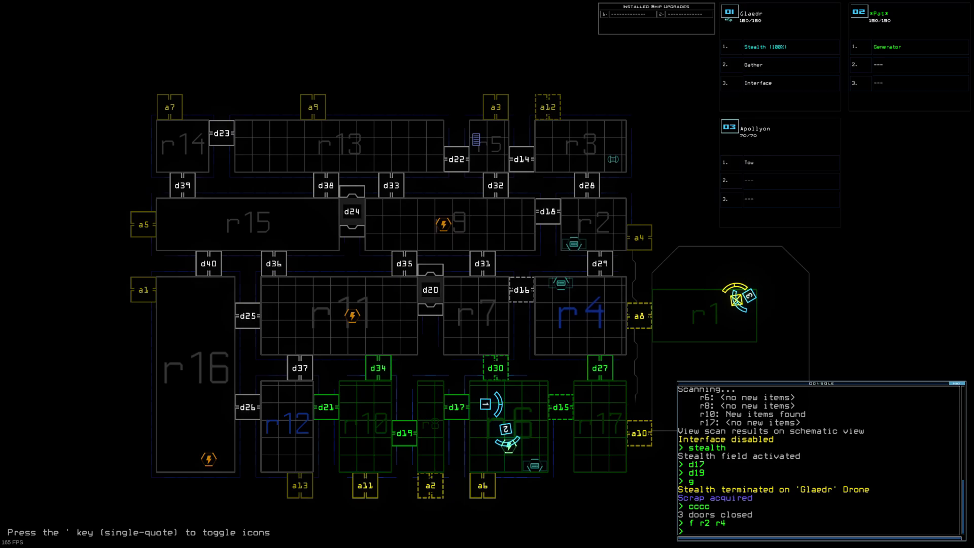
{"action": "type", "text": "f r12"}
{"action": "key", "text": "Return"}
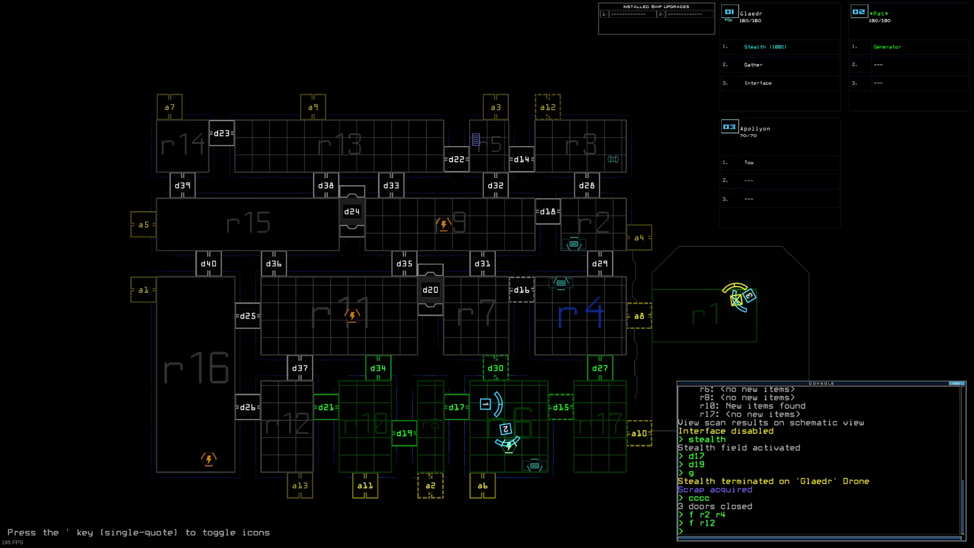
Cloak Glaedr with the stealth field and open door d15.
{"action": "key", "text": "space"}
{"action": "type", "text": "1"}
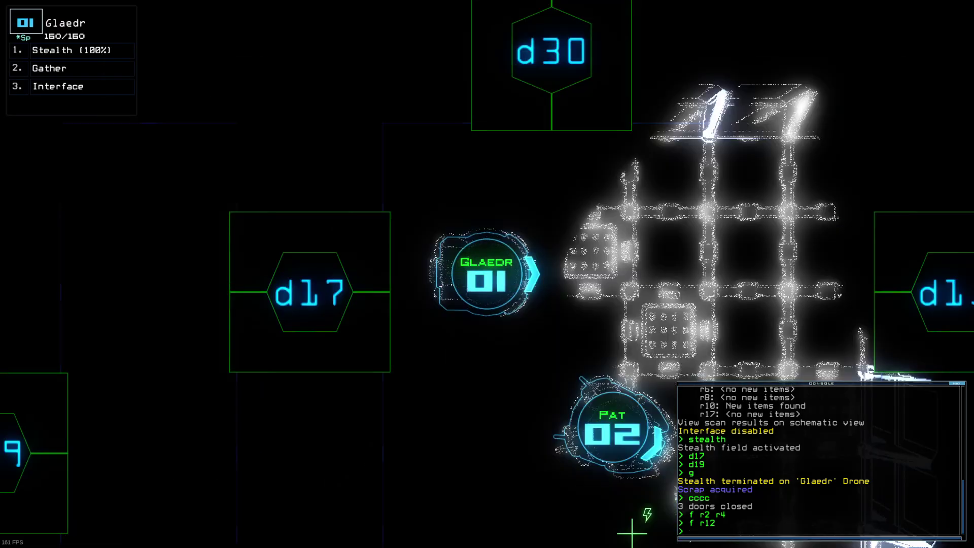
{"action": "type", "text": "stealth"}
{"action": "key", "text": "Return"}
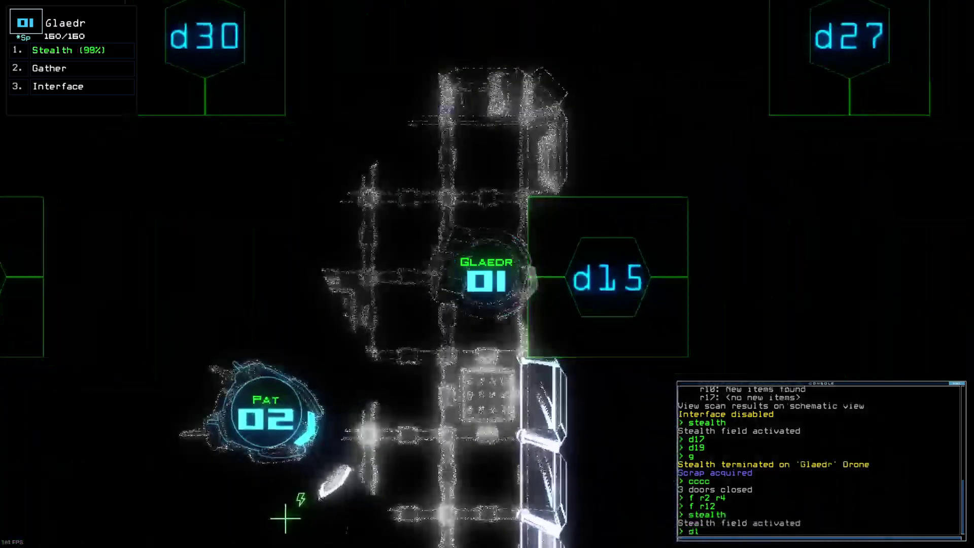
{"action": "type", "text": "d15"}
{"action": "key", "text": "space"}
{"action": "key", "text": "space"}
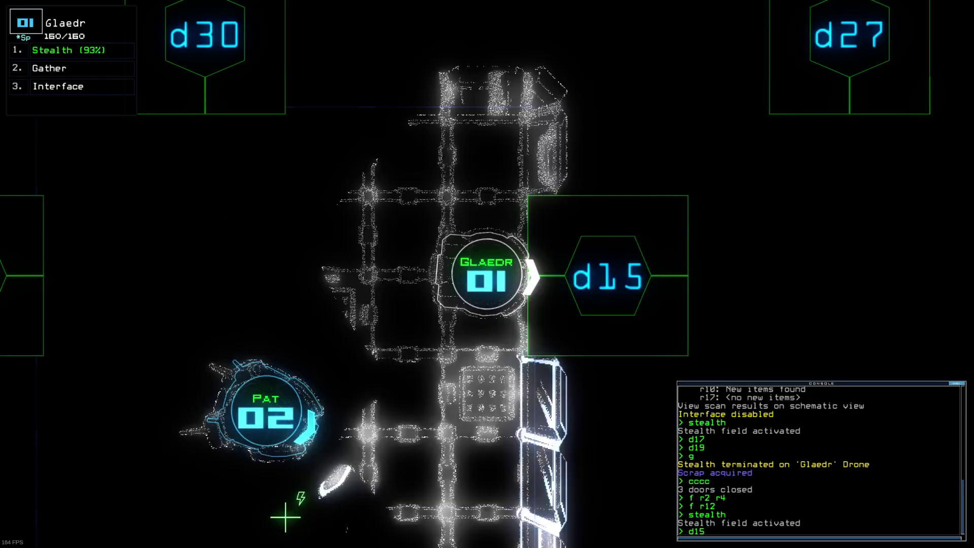
{"action": "type", "text": "d27"}
{"action": "key", "text": "Return"}
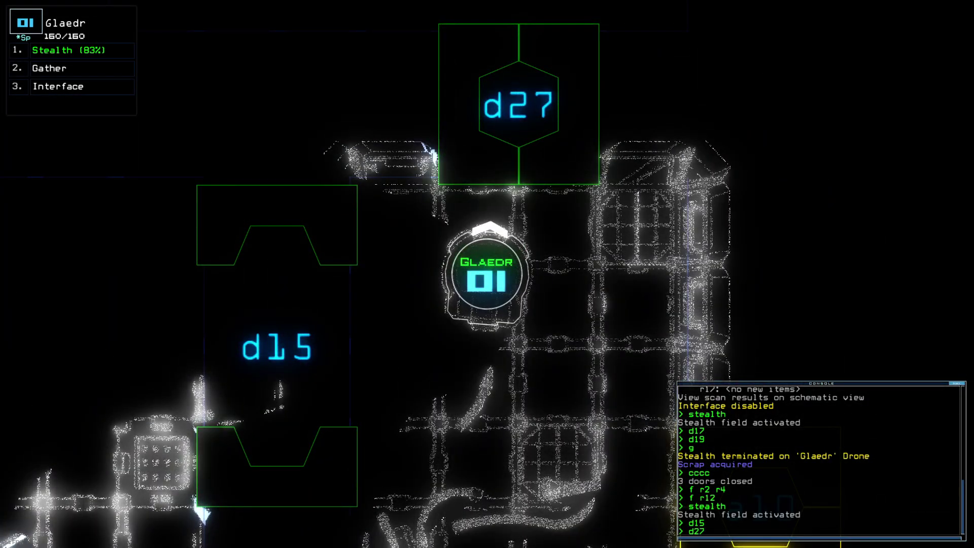
Open door d27 while checking the ship map.
{"action": "key", "text": "space"}
{"action": "type", "text": "d27"}
{"action": "key", "text": "Return"}
{"action": "key", "text": "space"}
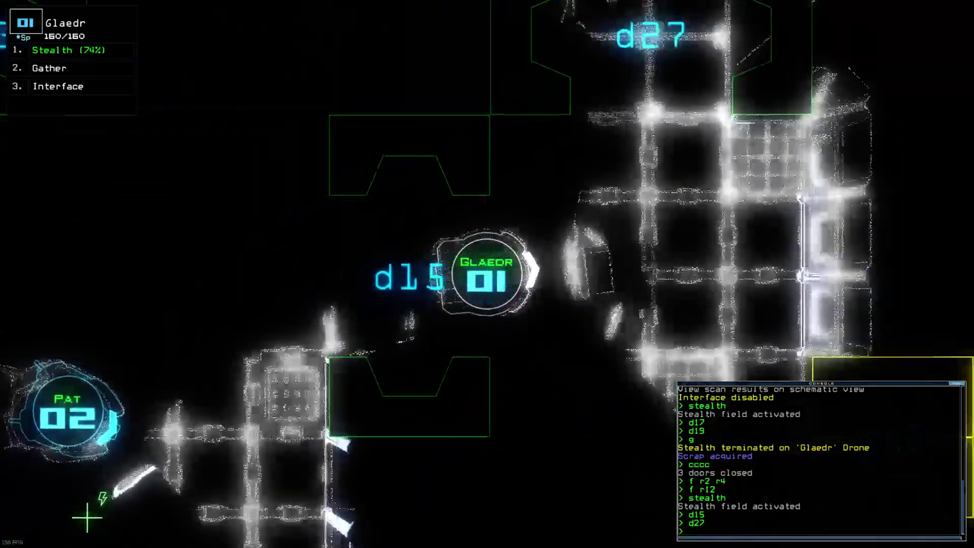
{"action": "key", "text": "space"}
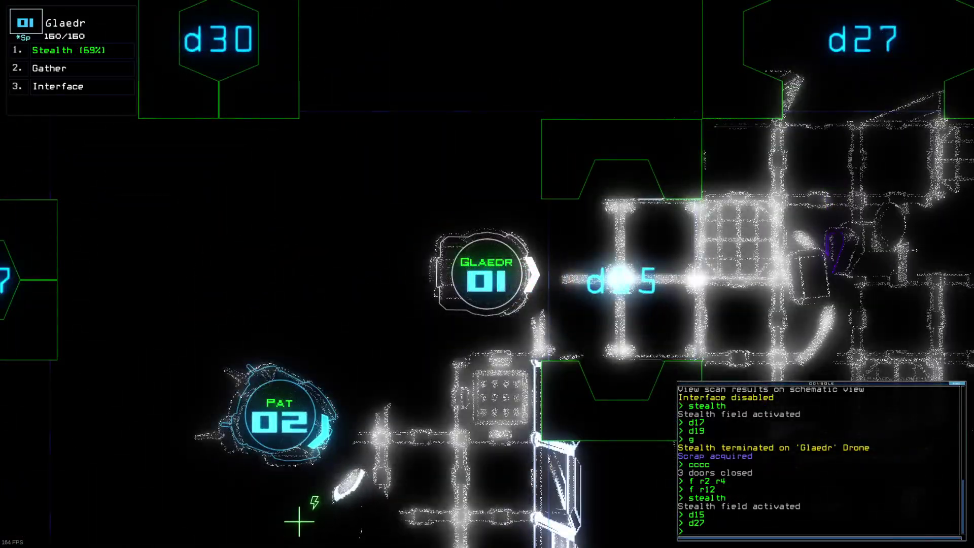
{"action": "key", "text": "space"}
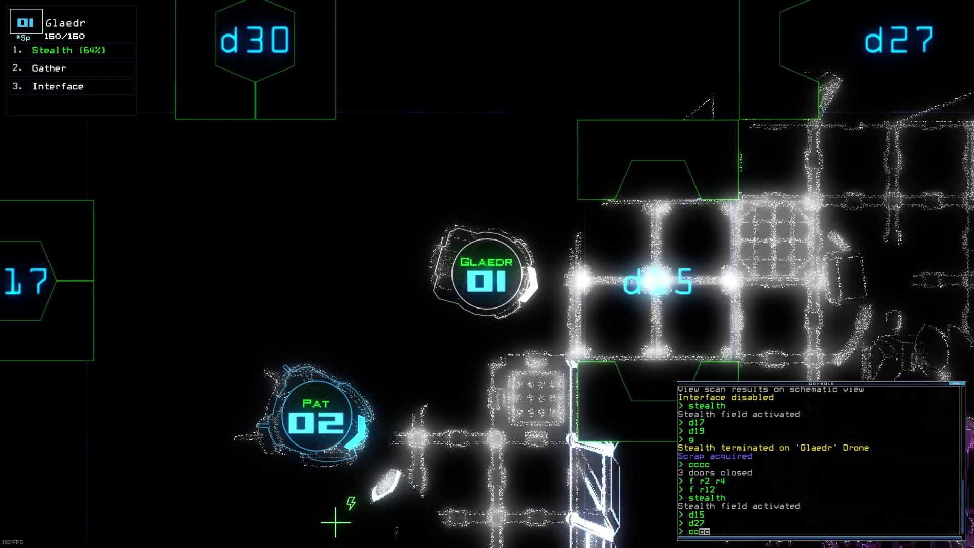
{"action": "type", "text": "cccc"}
Close the two doors around Glaedr and switch the stealth field off.
{"action": "key", "text": "Return"}
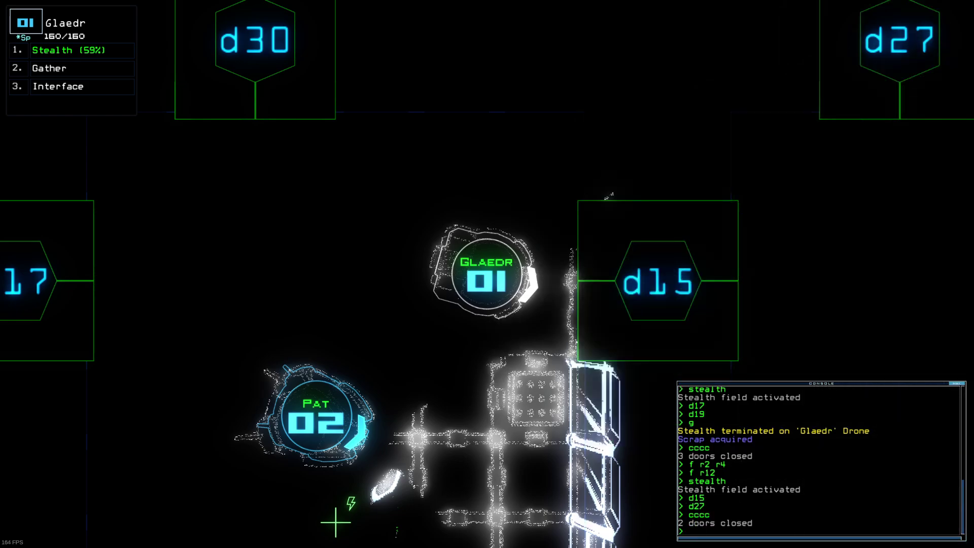
{"action": "type", "text": "stealth"}
{"action": "key", "text": "Return"}
{"action": "key", "text": "space"}
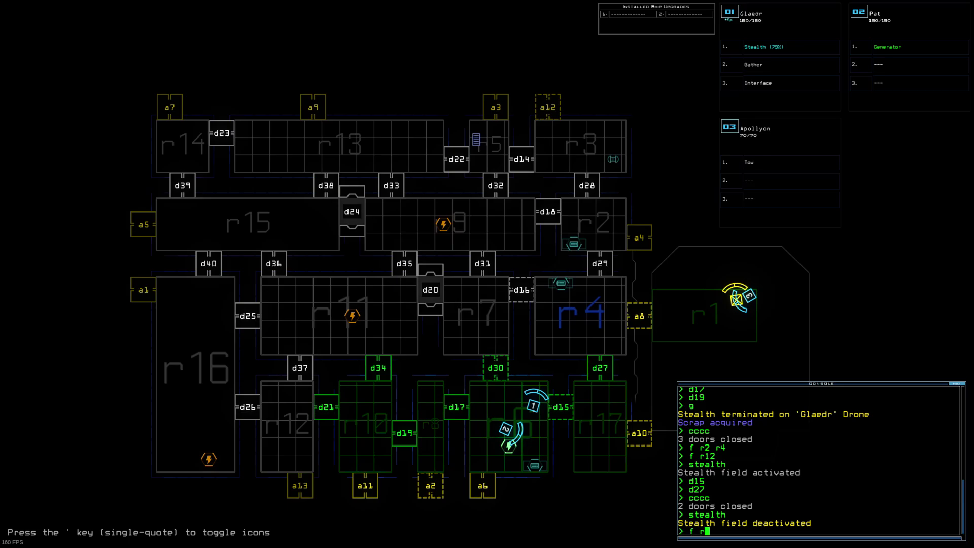
{"action": "type", "text": "f r4"}
Remove room r4's marker, then stop and restart Pat's generator.
{"action": "key", "text": "Return"}
{"action": "type", "text": "d"}
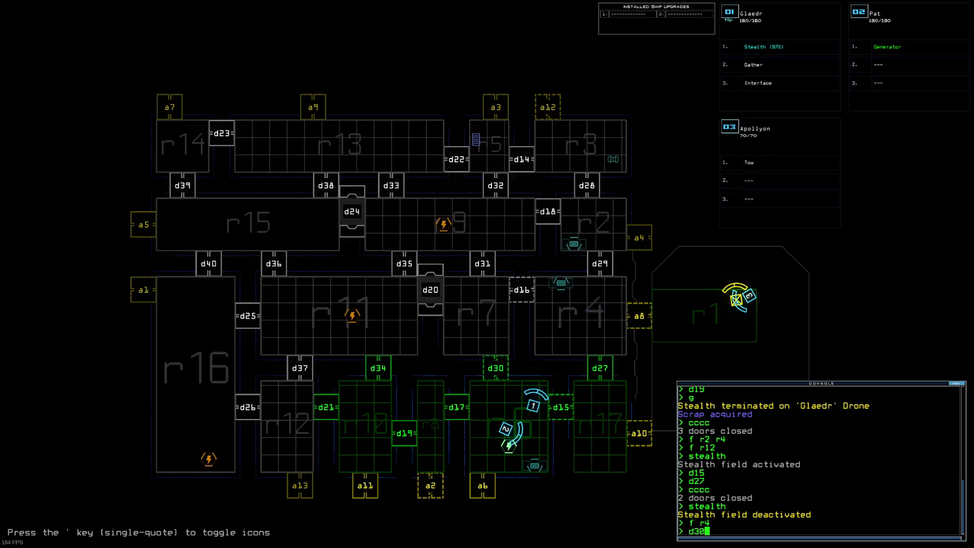
{"action": "type", "text": "30"}
{"action": "key", "text": "BackSpace"}
{"action": "key", "text": "Tab"}
{"action": "key", "text": "Return"}
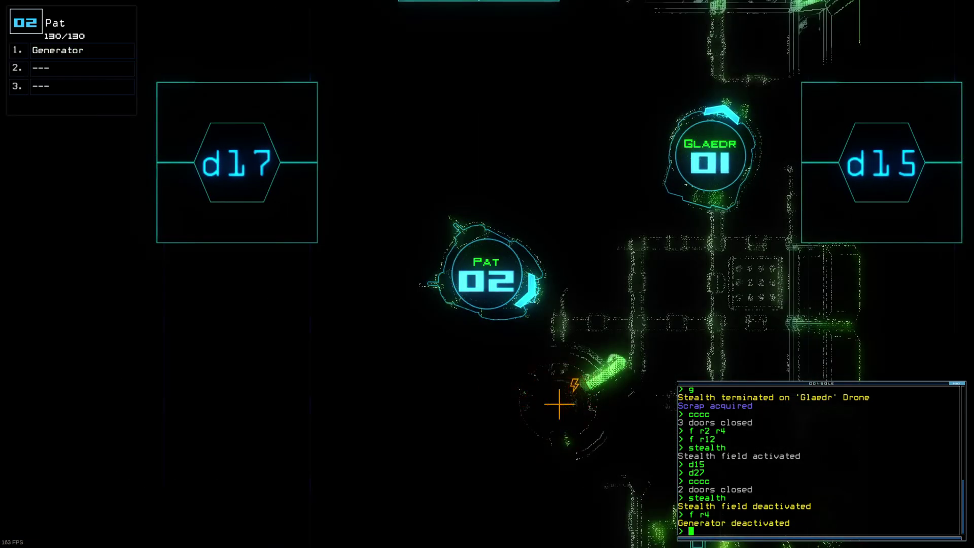
{"action": "type", "text": "ge1"}
{"action": "key", "text": "Return"}
Redock the boarding ship at airlock a10 and bring it into view on the map.
{"action": "key", "text": "3"}
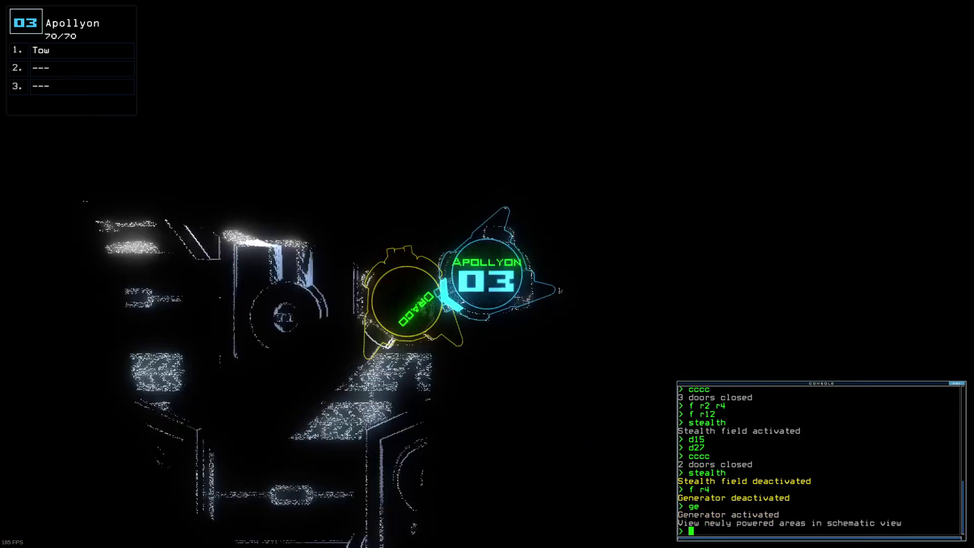
{"action": "key", "text": "Tab"}
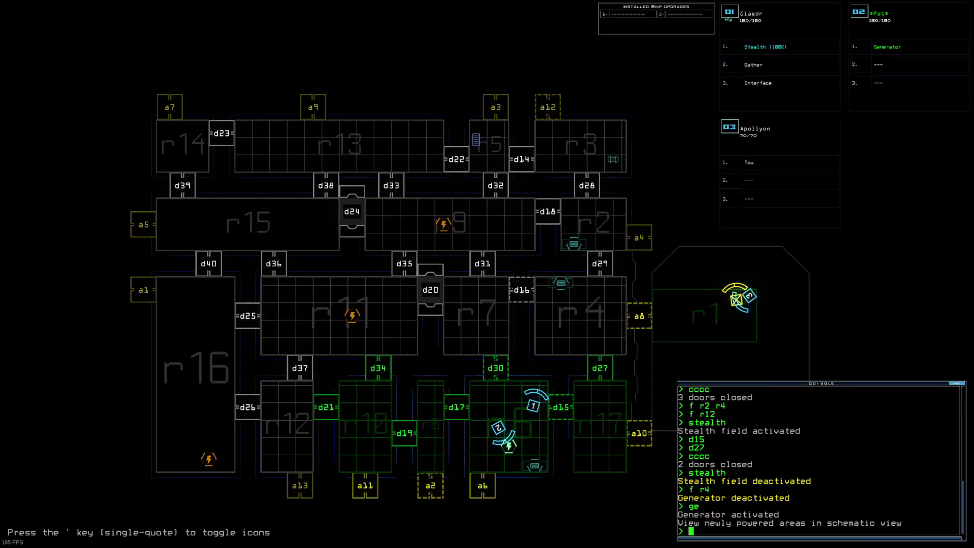
{"action": "type", "text": "10"}
{"action": "key", "text": "Return"}
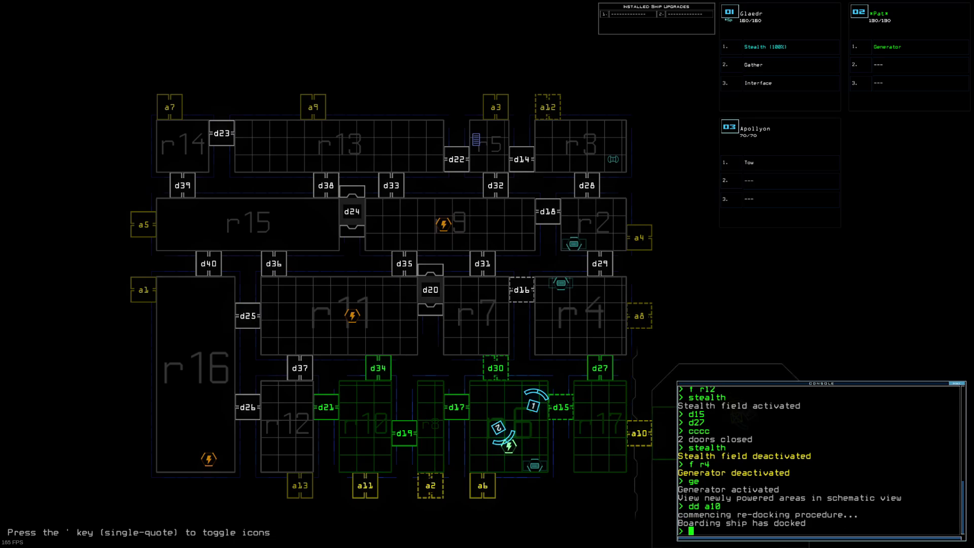
{"action": "key", "text": "Right"}
{"action": "key", "text": "Down"}
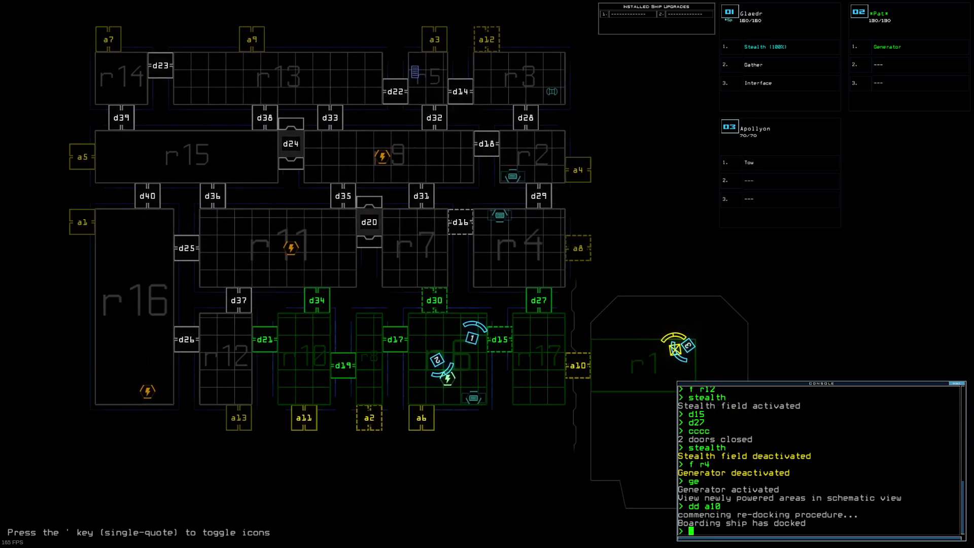
From Apollyon's view, open and close room r1's doors, then return to the schematic map.
{"action": "key", "text": "3"}
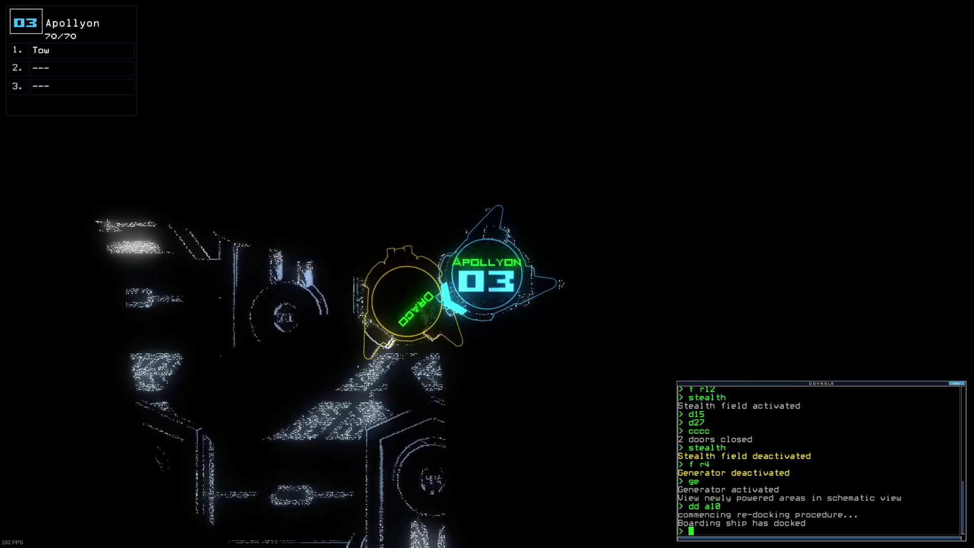
{"action": "key", "text": "space"}
{"action": "type", "text": "oo"}
{"action": "key", "text": "Return"}
{"action": "key", "text": "3"}
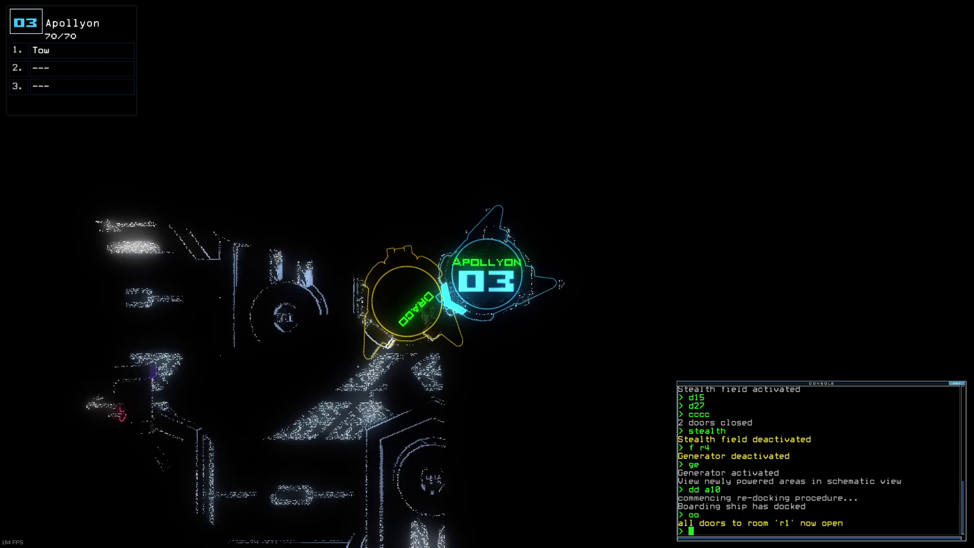
{"action": "type", "text": "rrrr"}
{"action": "key", "text": "Return"}
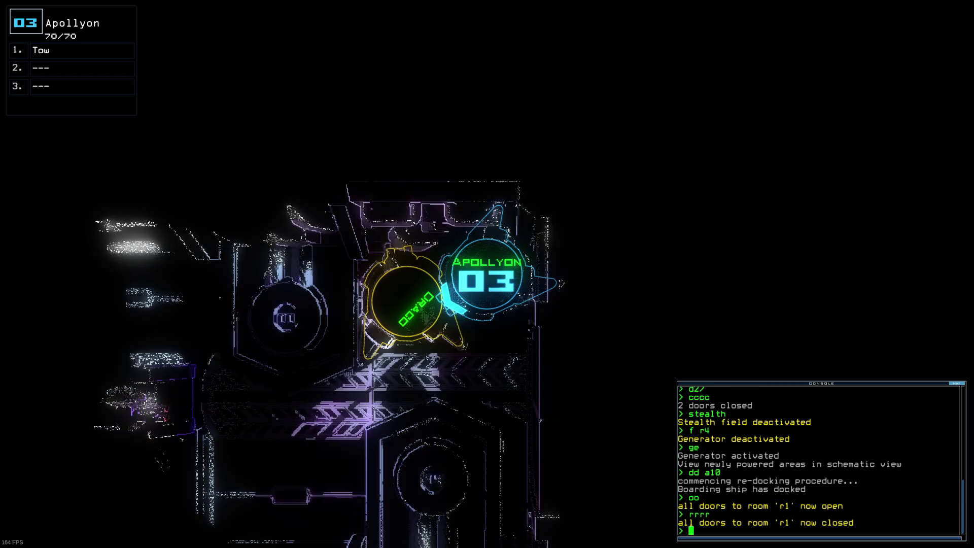
{"action": "key", "text": "space"}
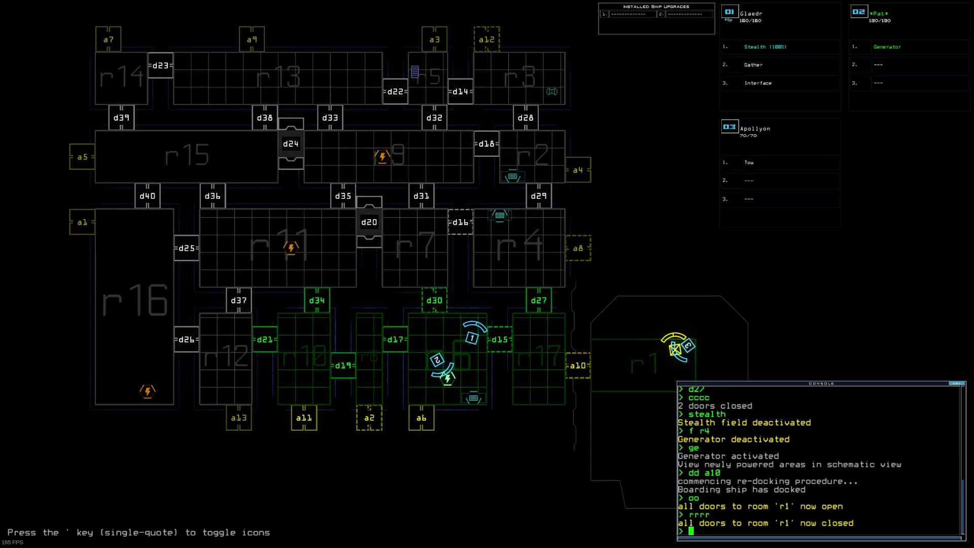
{"action": "type", "text": "dd a"}
{"action": "type", "text": "2d30"}
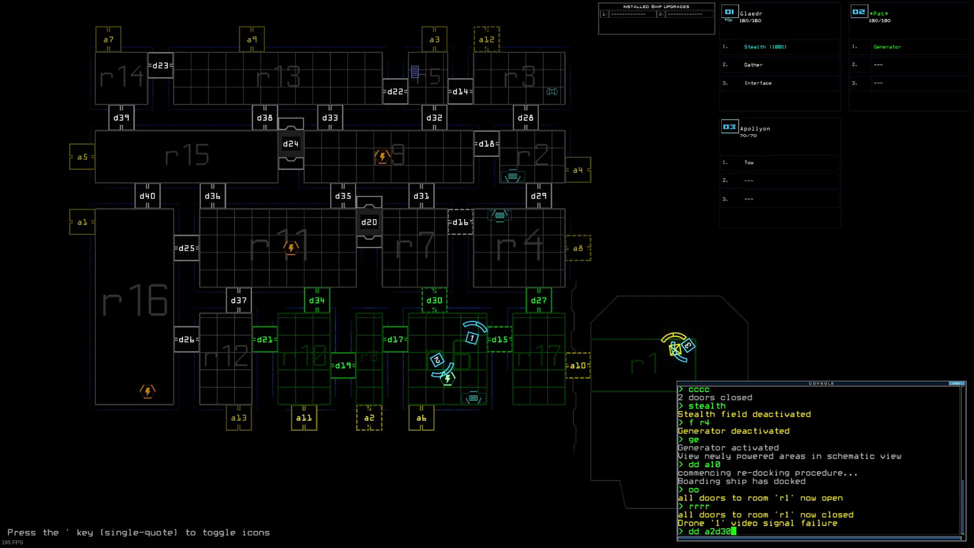
Open door d30, send drone 1 to drone 2, and power room r11.
{"action": "key", "text": "BackSpace"}
{"action": "key", "text": "BackSpace"}
{"action": "key", "text": "BackSpace"}
{"action": "key", "text": "Return"}
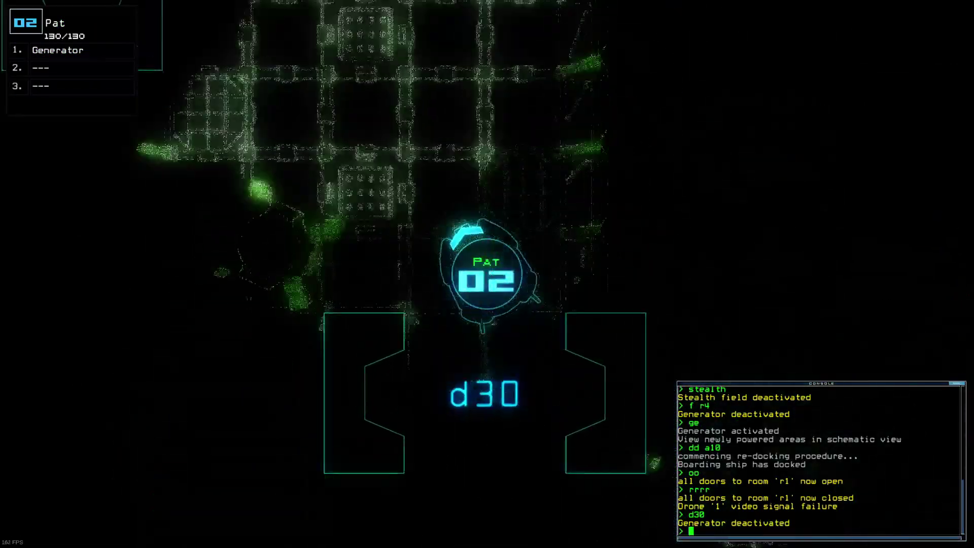
{"action": "type", "text": "nenavigate 2"}
{"action": "key", "text": "Return"}
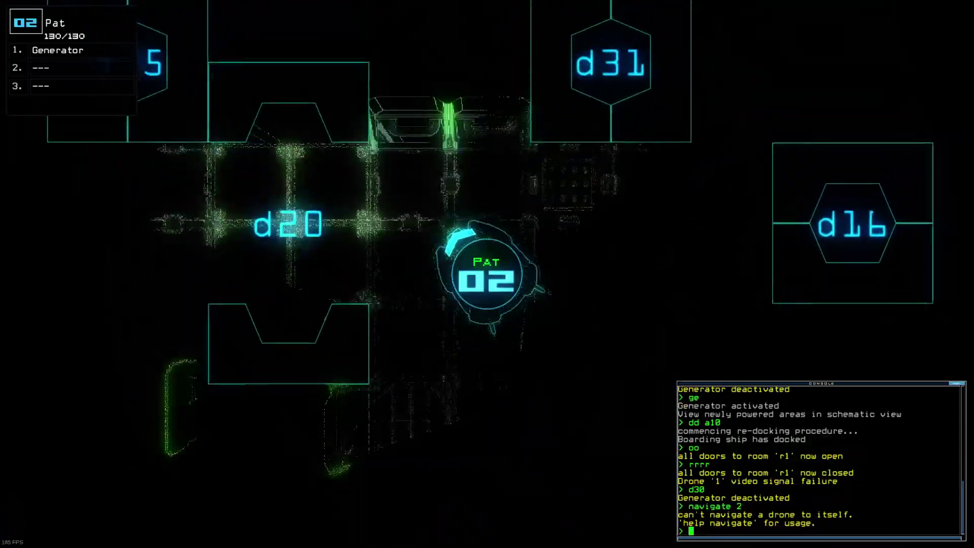
{"action": "type", "text": "navigate "}
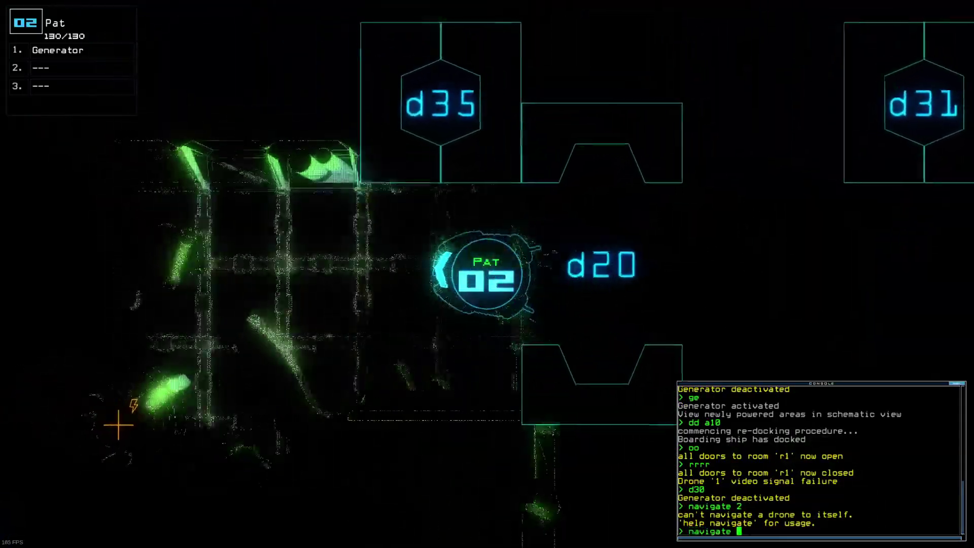
{"action": "type", "text": "1"}
{"action": "key", "text": "Return"}
{"action": "type", "text": "g"}
{"action": "key", "text": "Return"}
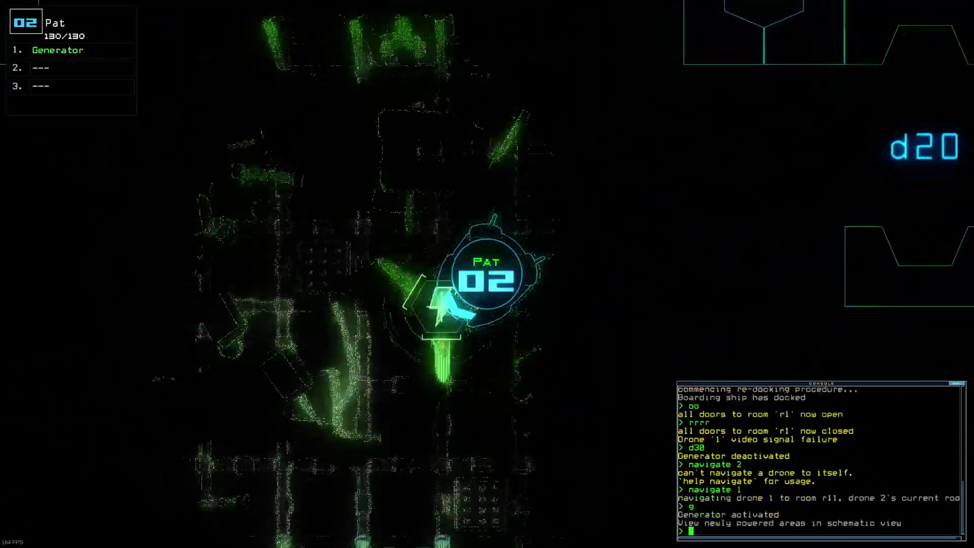
Open door d35, move drone 1 into room r9, and power r9 with the generator.
{"action": "key", "text": "space"}
{"action": "type", "text": "d35"}
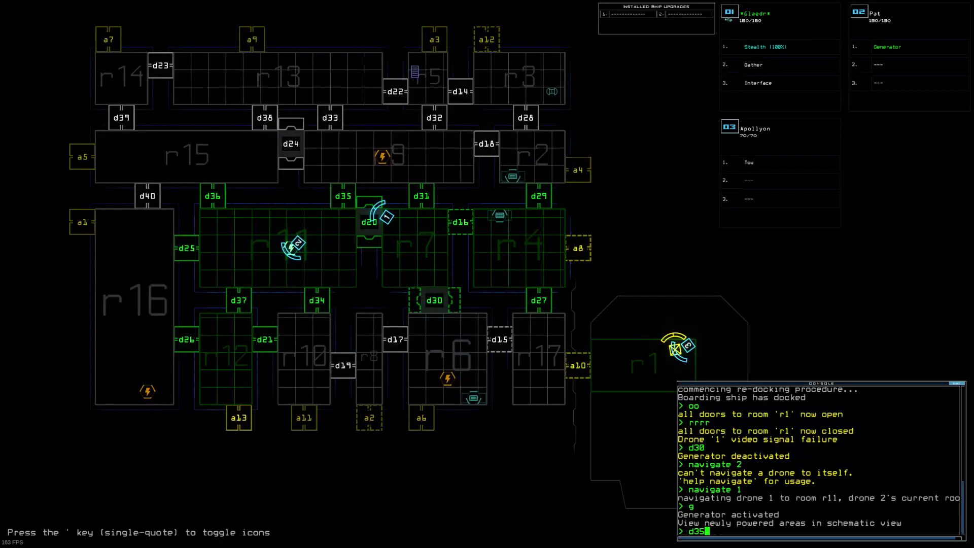
{"action": "key", "text": "Return"}
{"action": "key", "text": "space"}
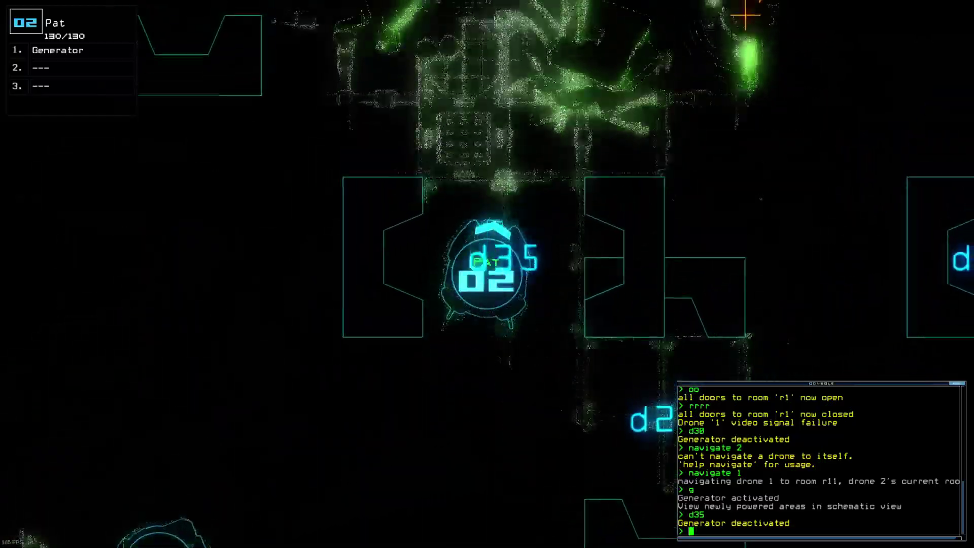
{"action": "type", "text": "navigate 1"}
{"action": "key", "text": "Return"}
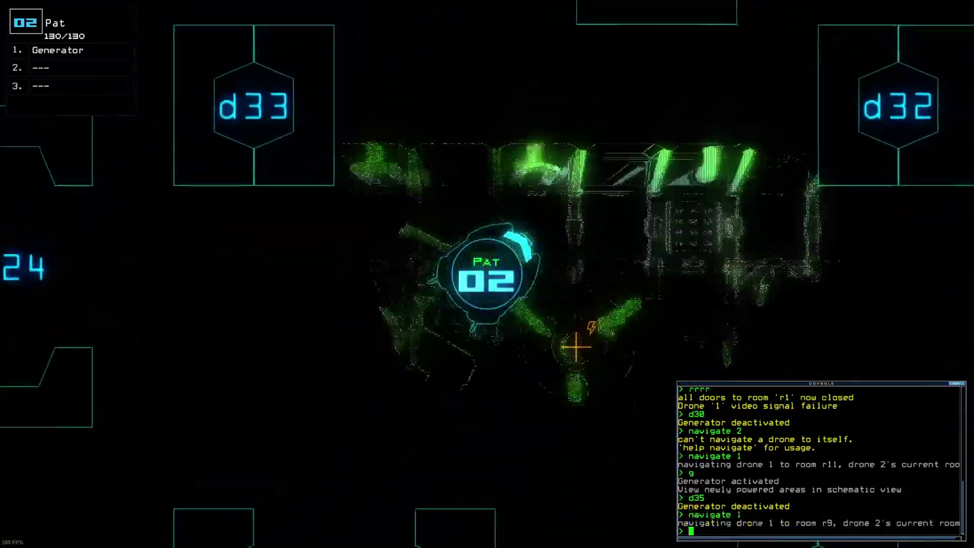
{"action": "type", "text": "g"}
{"action": "key", "text": "Return"}
{"action": "key", "text": "1"}
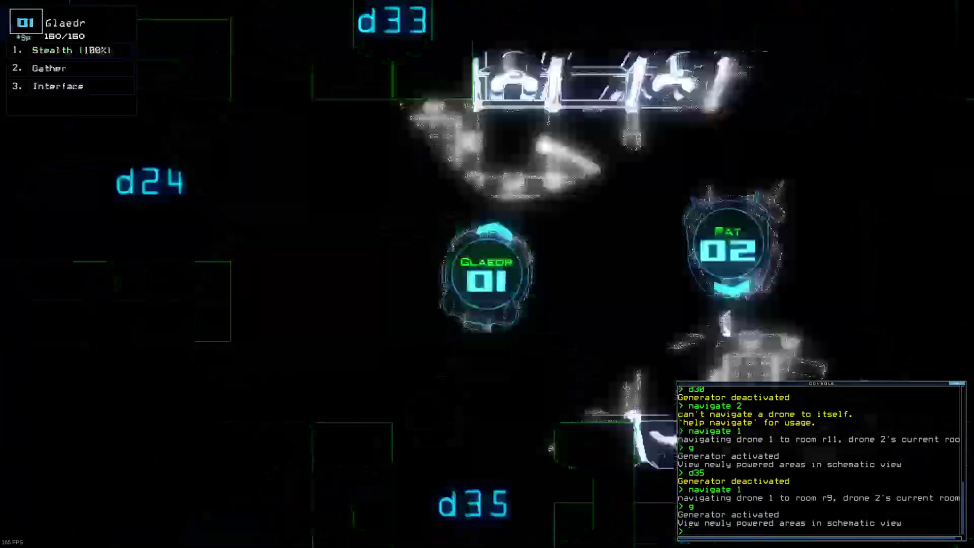
{"action": "key", "text": "2"}
{"action": "key", "text": "1"}
{"action": "key", "text": "Tab"}
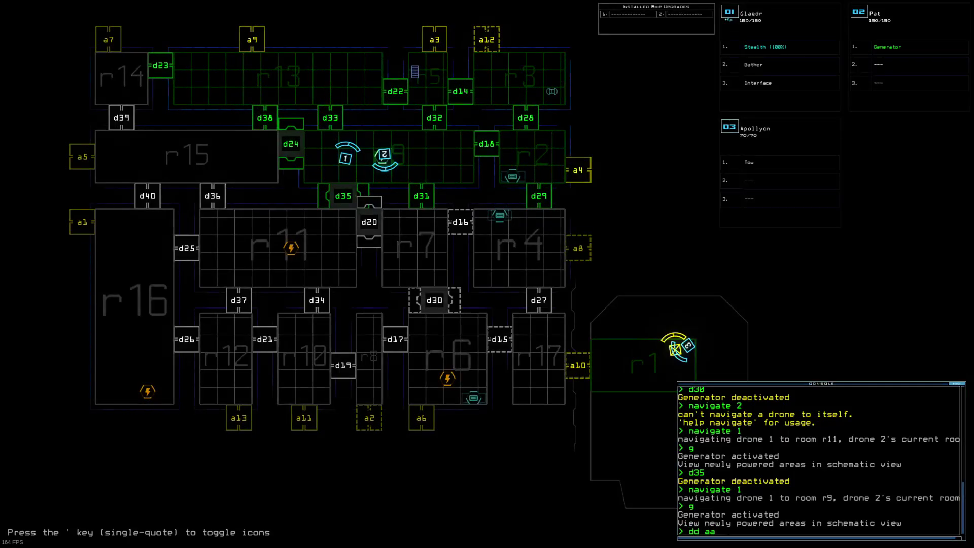
{"action": "type", "text": "2"}
Redock the boarding ship at airlock a12.
{"action": "key", "text": "Return"}
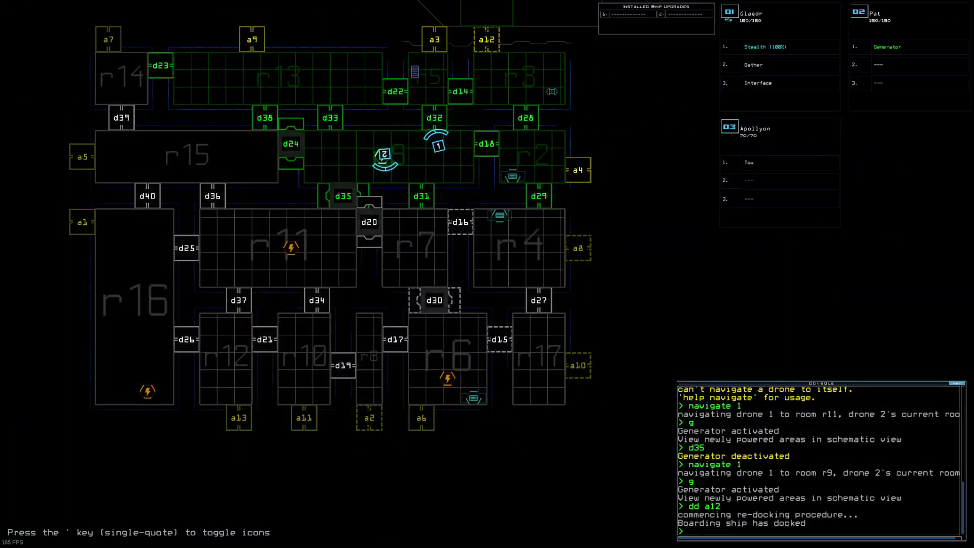
{"action": "key", "text": "space"}
{"action": "key", "text": "space"}
{"action": "type", "text": "1"}
Open the boarding ship's doors and drive drone 3 toward the Draco drone.
{"action": "key", "text": "Return"}
{"action": "key", "text": "space"}
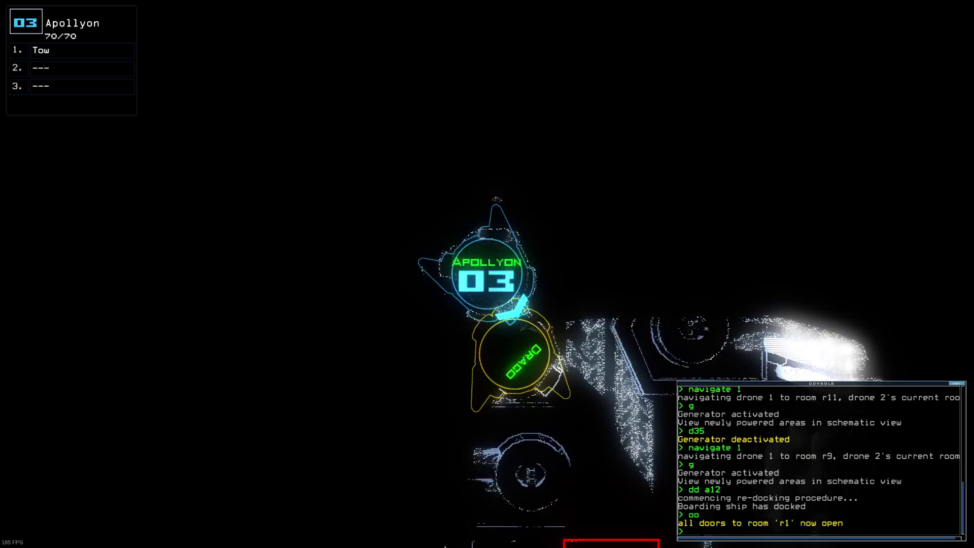
{"action": "key", "text": "Left"}
{"action": "key", "text": "Up"}
{"action": "type", "text": "rrrr"}
Close the boarding ship's doors and the doors next to the drones.
{"action": "key", "text": "Return"}
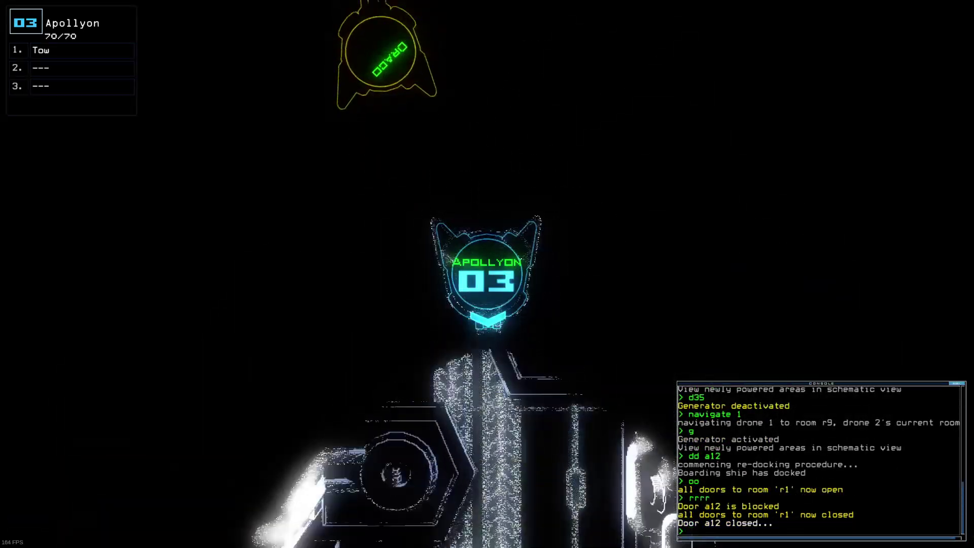
{"action": "key", "text": "space"}
{"action": "type", "text": "cc"}
{"action": "key", "text": "Return"}
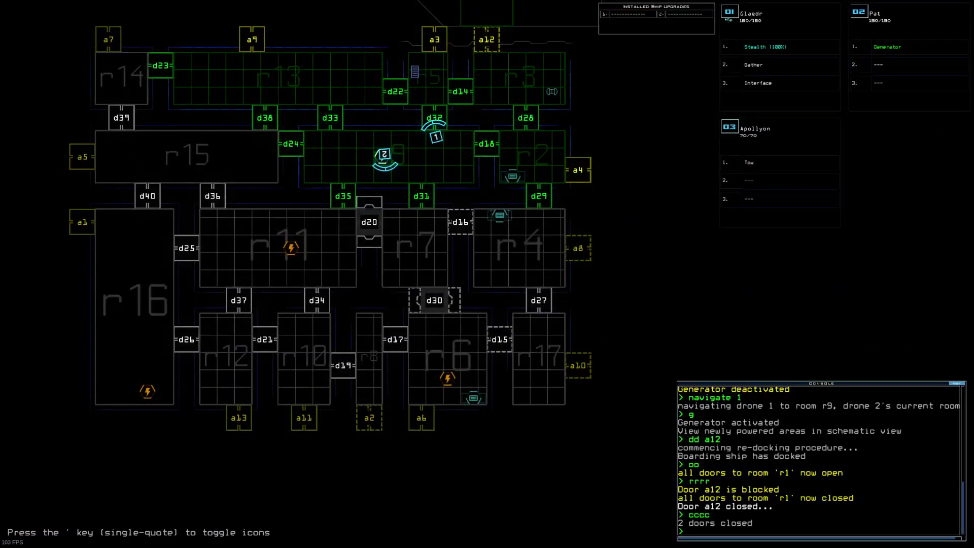
{"action": "type", "text": "iradiate r13 a9"}
Vent room r13 through airlock a9, then open and close door d22.
{"action": "key", "text": "Return"}
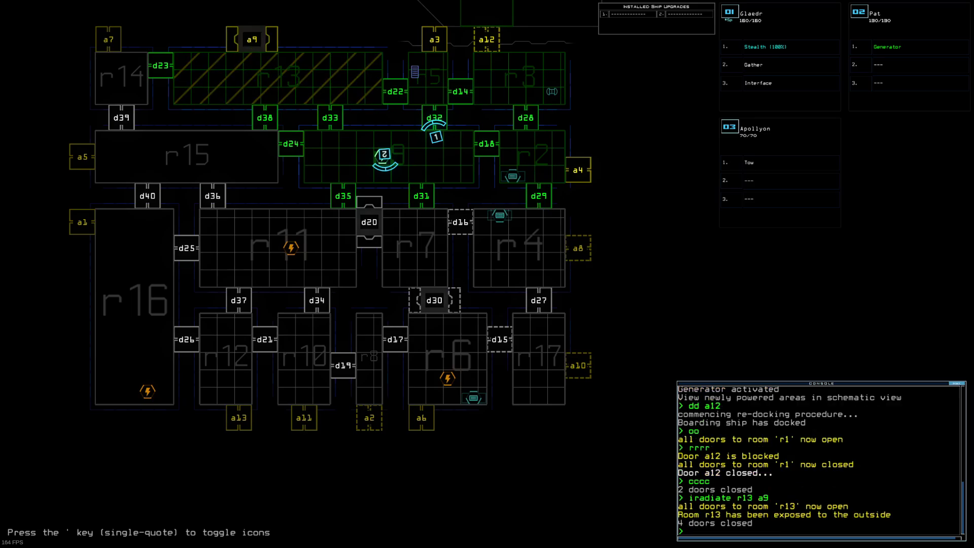
{"action": "type", "text": "close a9"}
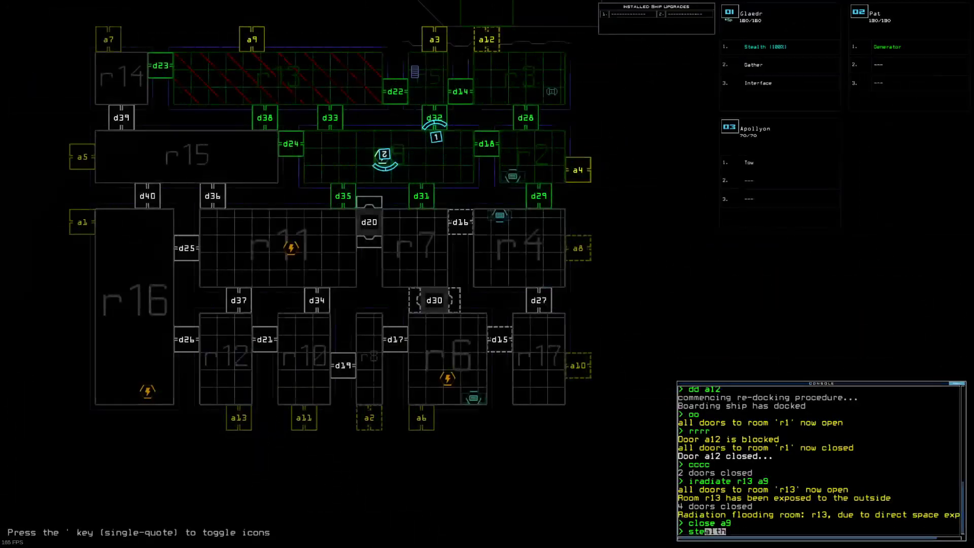
{"action": "key", "text": "BackSpace"}
{"action": "key", "text": "BackSpace"}
{"action": "key", "text": "BackSpace"}
{"action": "type", "text": "d22"}
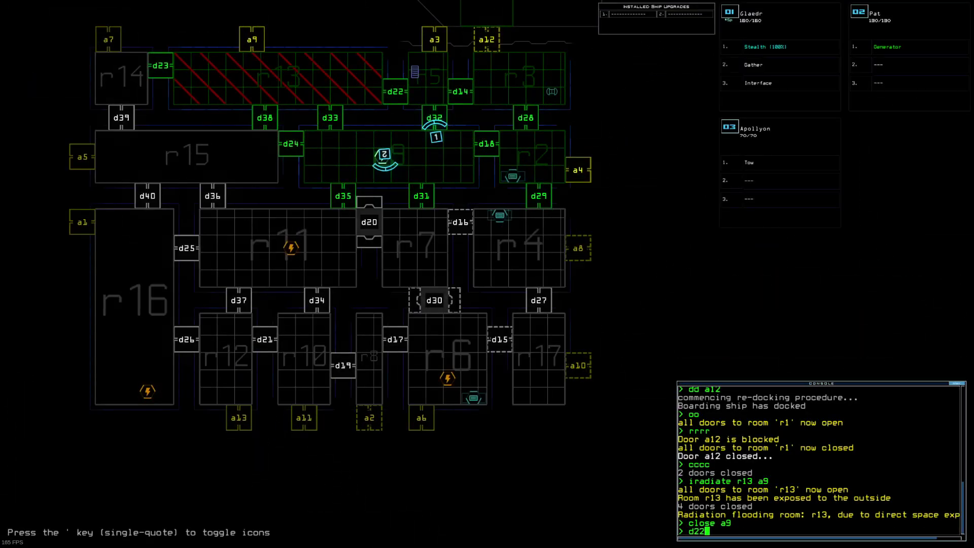
{"action": "key", "text": "Return"}
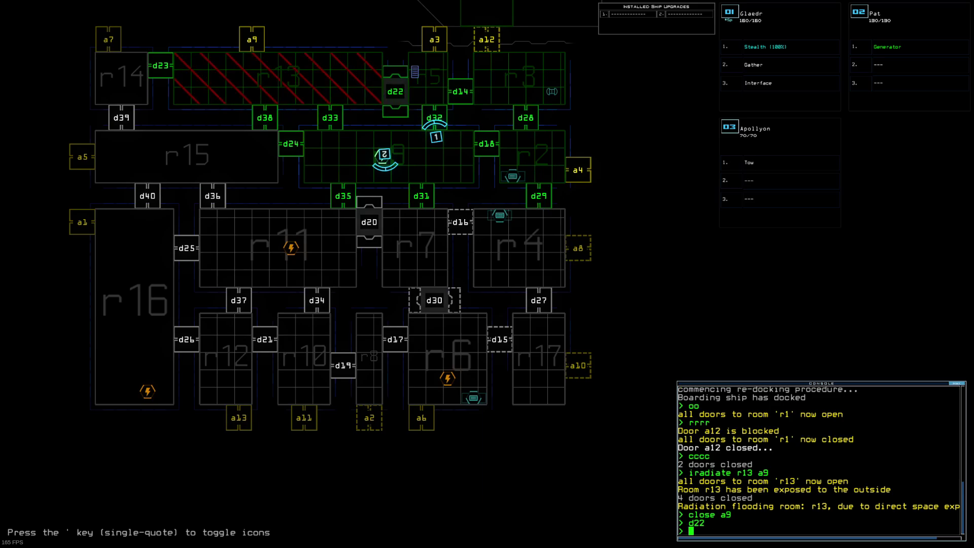
{"action": "type", "text": "cc"}
{"action": "type", "text": "cc"}
{"action": "key", "text": "Return"}
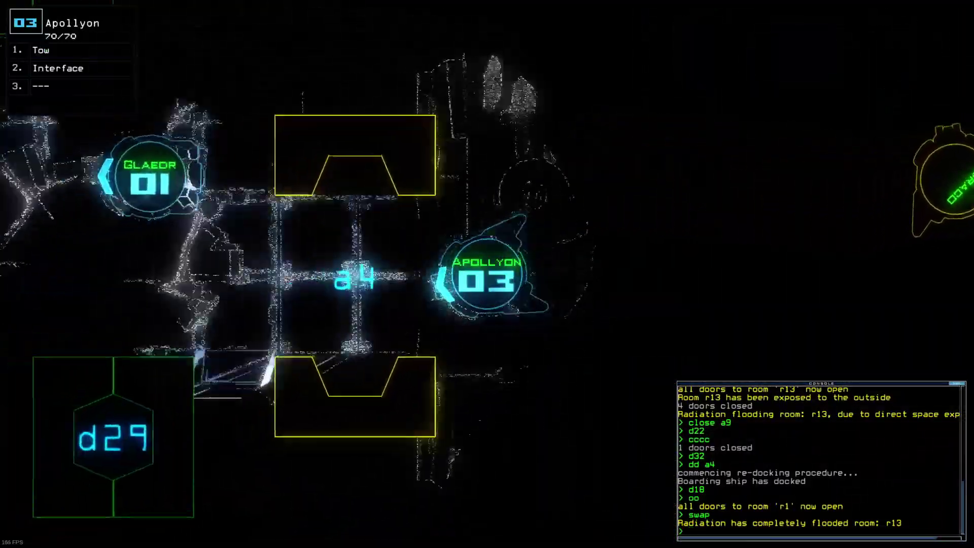
{"action": "type", "text": "g"}
Attempt the generator command and switch Glaedr's stealth field off.
{"action": "key", "text": "Return"}
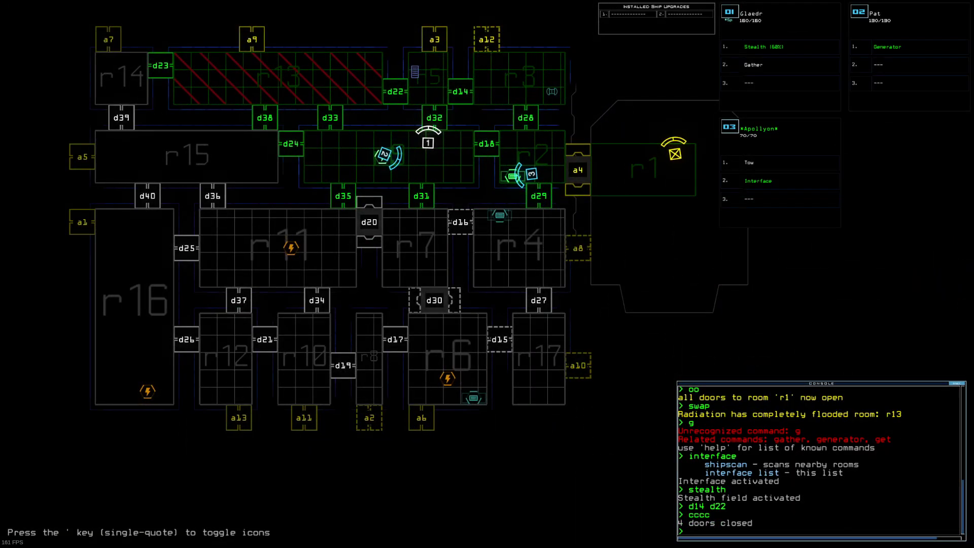
{"action": "type", "text": "stealth"}
{"action": "key", "text": "Return"}
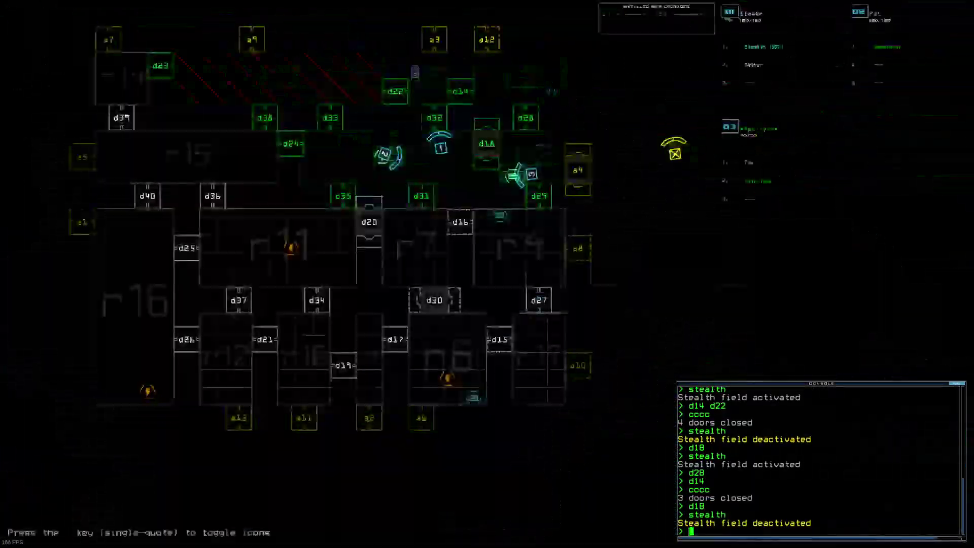
{"action": "key", "text": "space"}
{"action": "key", "text": "space"}
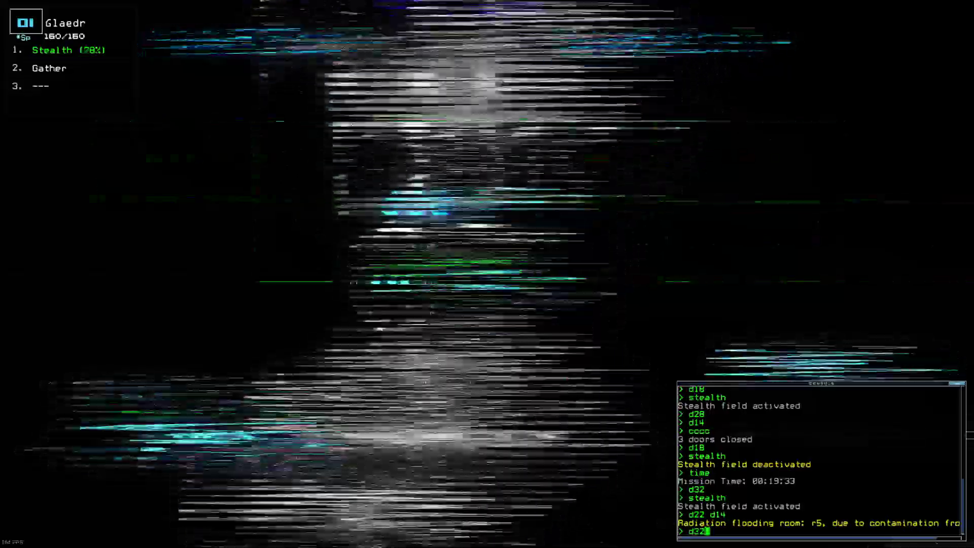
Toggle door d32 and close the queued doors from the ship map.
{"action": "key", "text": "Return"}
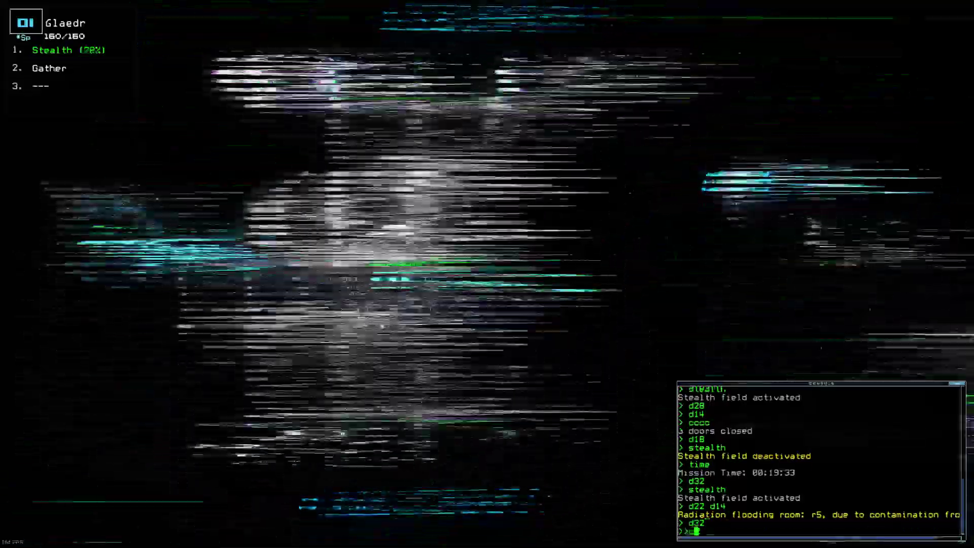
{"action": "type", "text": "cccc"}
{"action": "key", "text": "Return"}
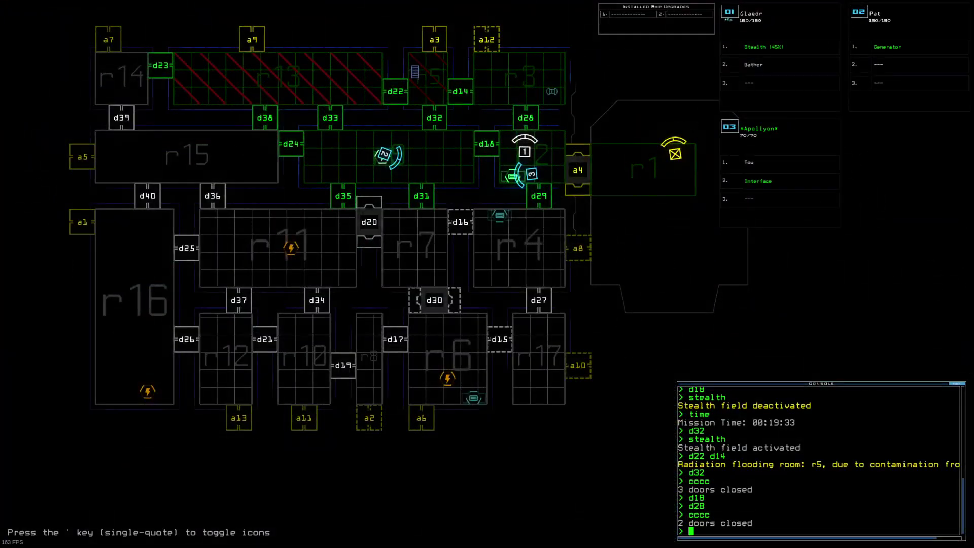
{"action": "type", "text": "14"}
Close doors d18 and d20, open d14, check mission time, and drop stealth.
{"action": "key", "text": "Return"}
{"action": "type", "text": "ime"}
{"action": "key", "text": "Return"}
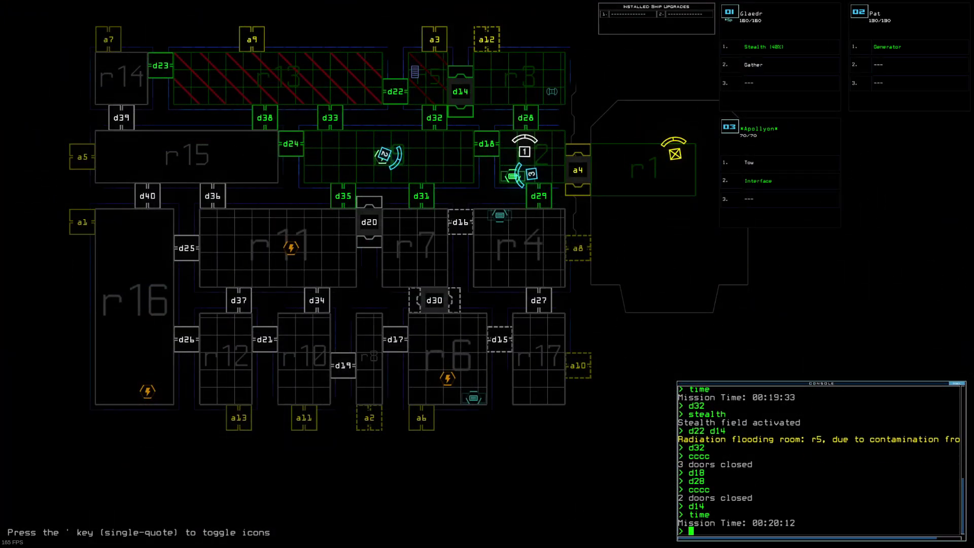
{"action": "type", "text": "stealth"}
{"action": "key", "text": "Return"}
{"action": "type", "text": "cccc"}
{"action": "key", "text": "Return"}
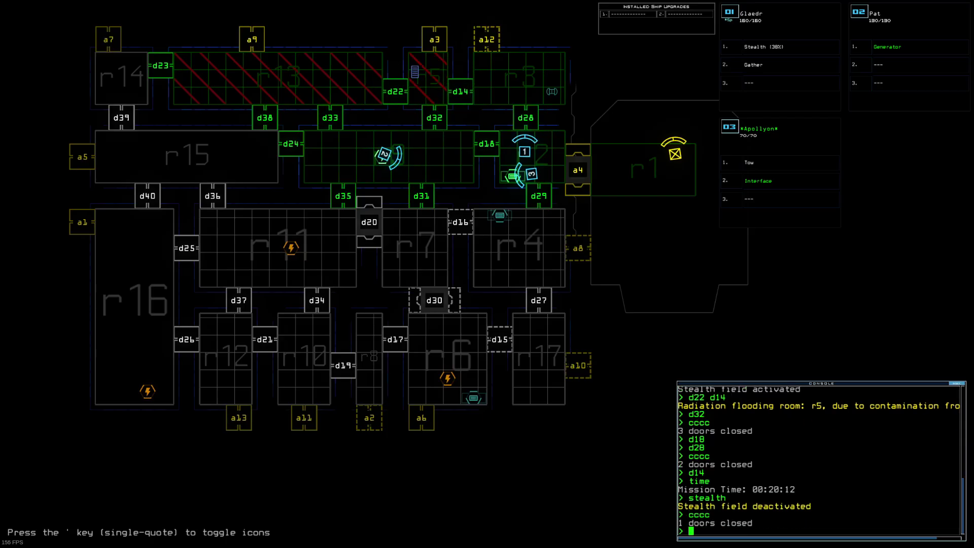
{"action": "key", "text": "Tab"}
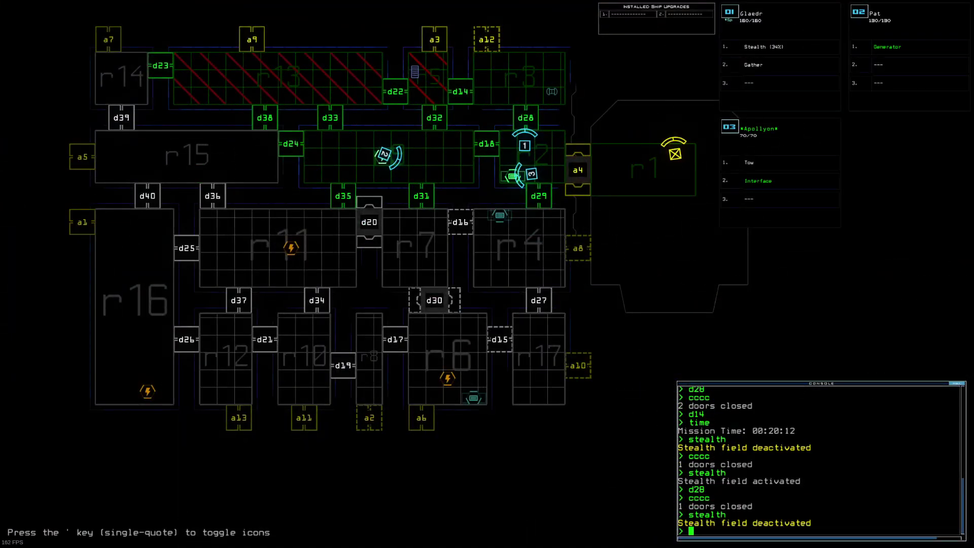
Reopen door d14, close d20, turn stealth off, and start the ship scan.
{"action": "key", "text": "Return"}
{"action": "type", "text": "e"}
{"action": "key", "text": "Return"}
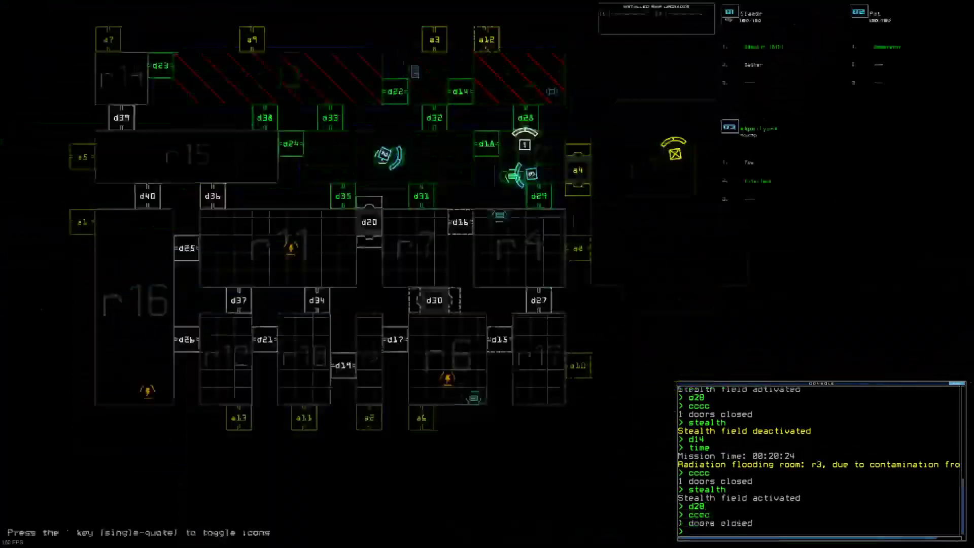
{"action": "type", "text": "lth"}
{"action": "key", "text": "Return"}
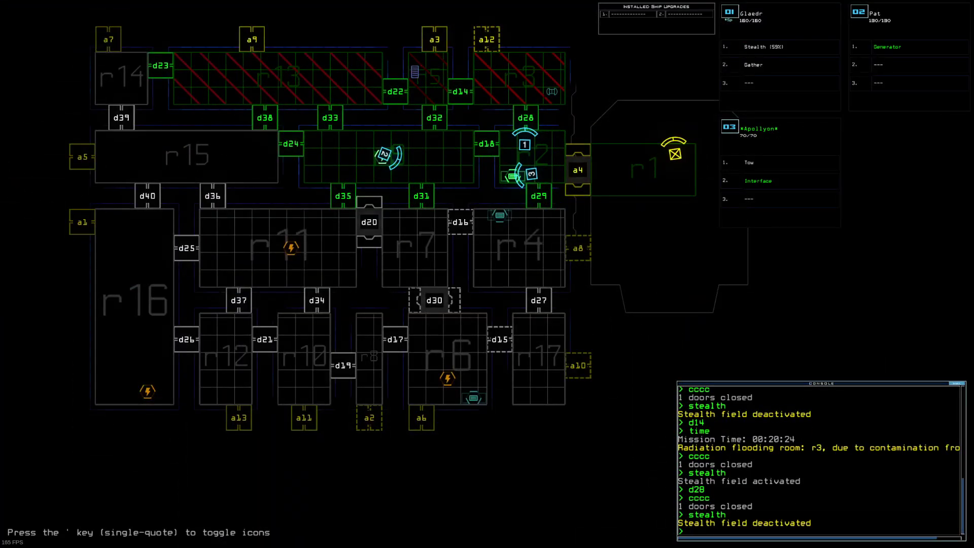
{"action": "key", "text": "Tab"}
{"action": "key", "text": "Return"}
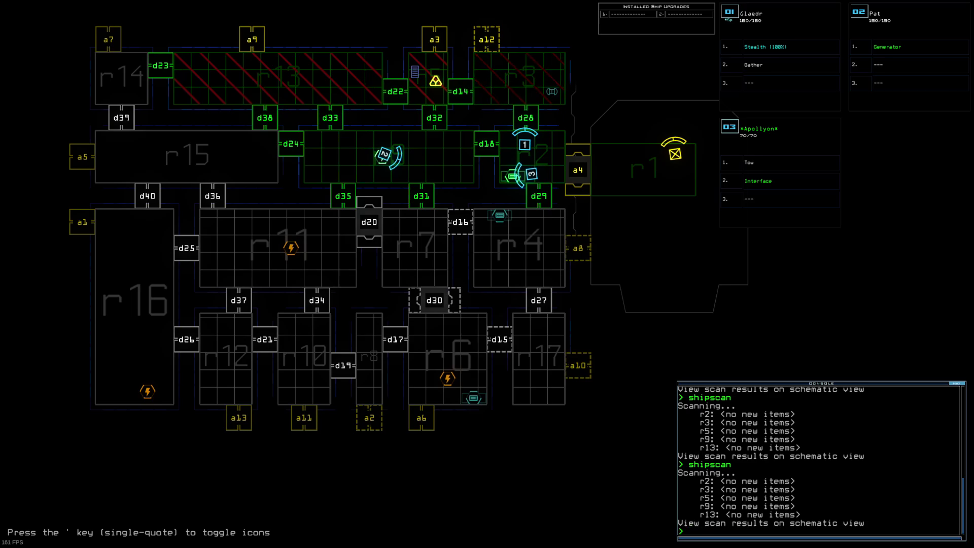
{"action": "type", "text": "stealth"}
Toggle the stealth field on, off and on again.
{"action": "key", "text": "Return"}
{"action": "key", "text": "Up"}
{"action": "key", "text": "Return"}
{"action": "key", "text": "Up"}
{"action": "key", "text": "Return"}
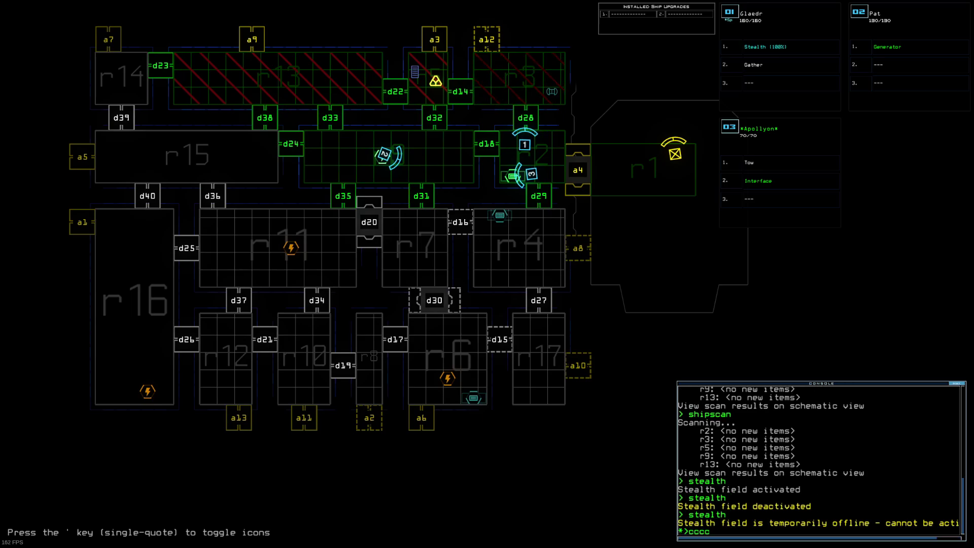
Rerun the ship scan twice, recalling it from command history.
{"action": "key", "text": "Return"}
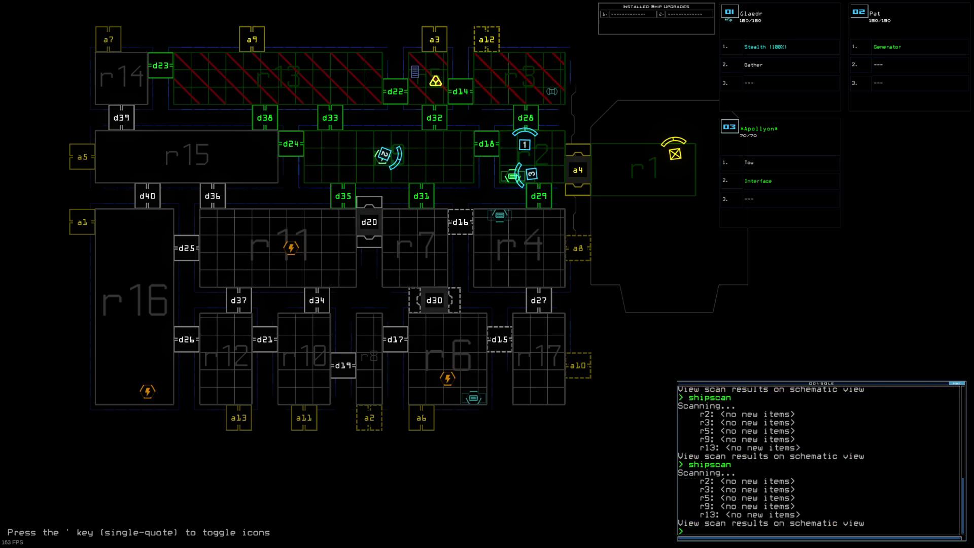
{"action": "key", "text": "Up"}
{"action": "key", "text": "Up"}
{"action": "key", "text": "Return"}
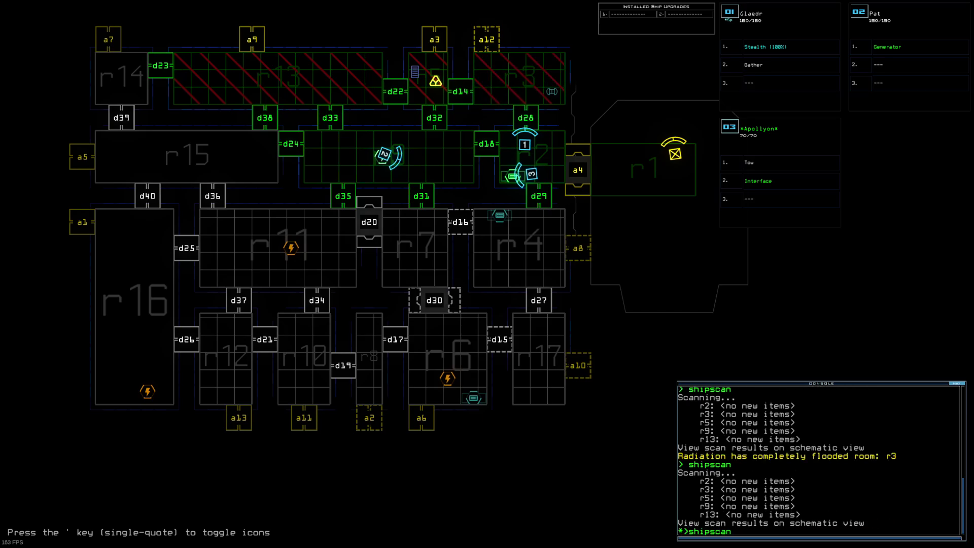
{"action": "key", "text": "Up"}
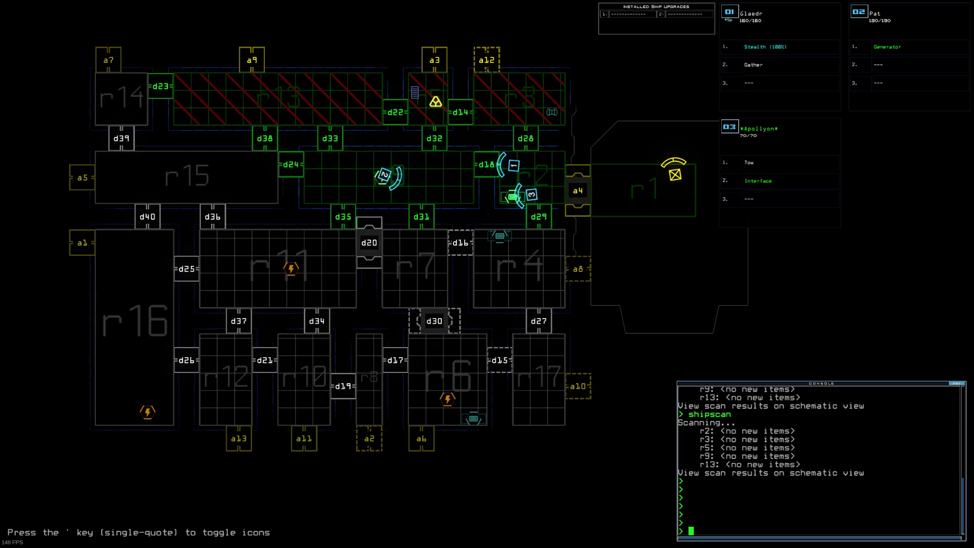
Pause and resume, then send drone 1 (Glaedr) back to docking room r1.
{"action": "key", "text": "Escape"}
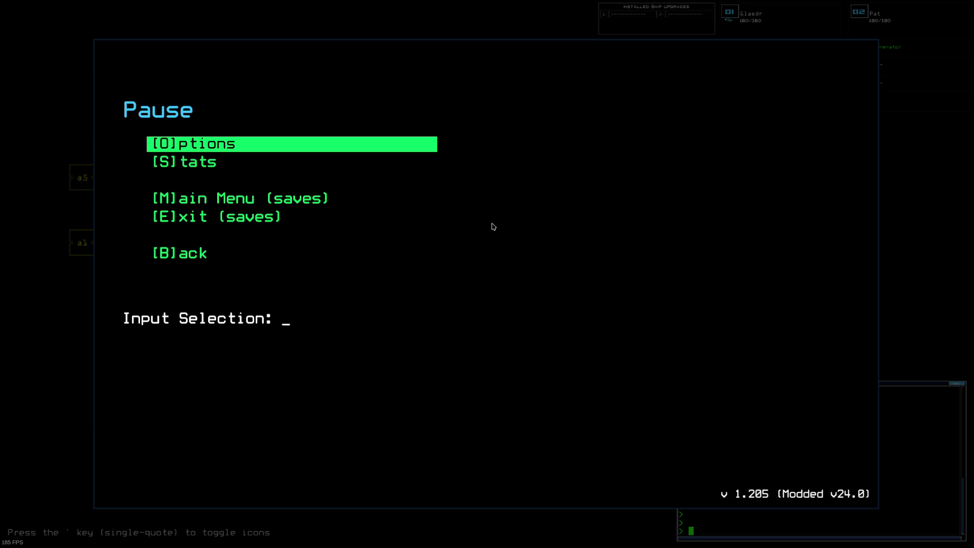
{"action": "key", "text": "Escape"}
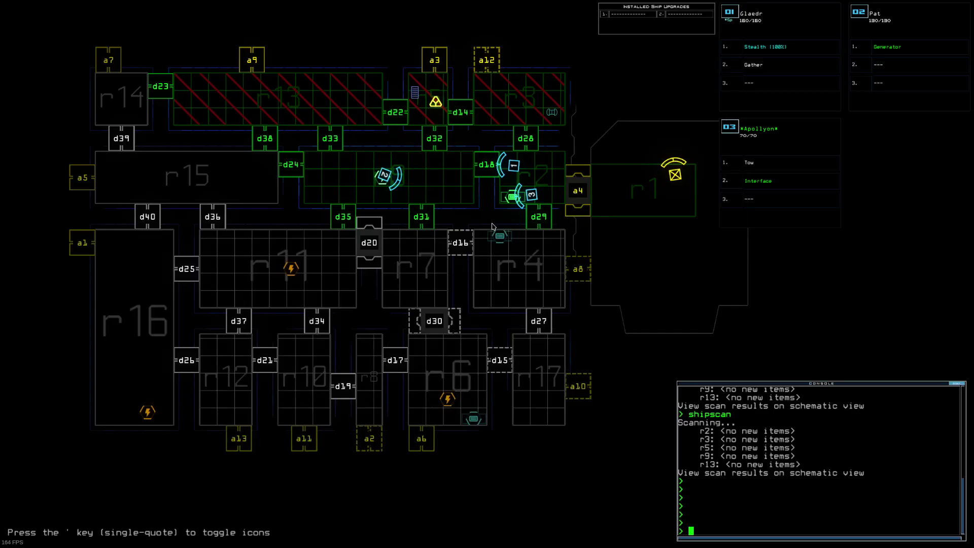
{"action": "type", "text": "exit"}
{"action": "key", "text": "Return"}
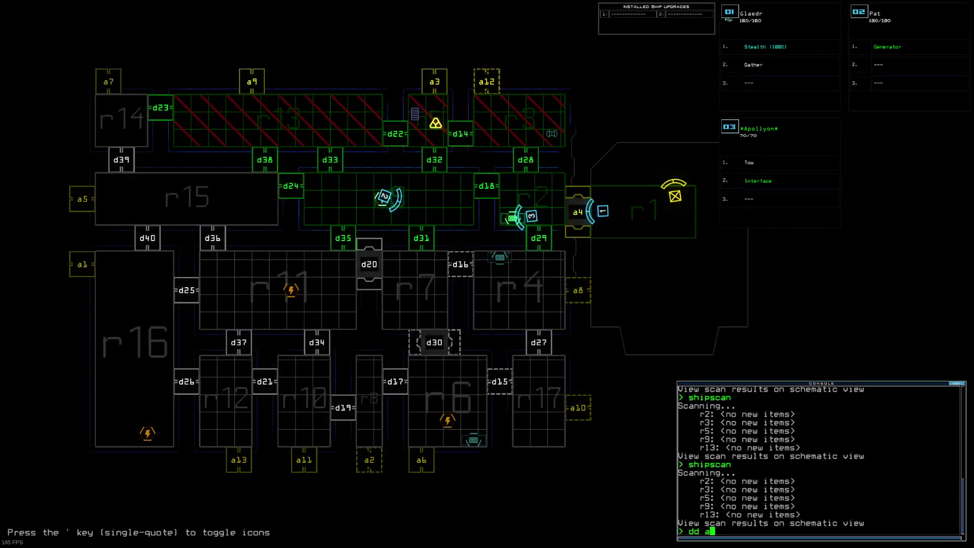
{"action": "type", "text": "3"}
Dock the boarding ship at airlock a3 and toggle drone 1's stealth field.
{"action": "key", "text": "Return"}
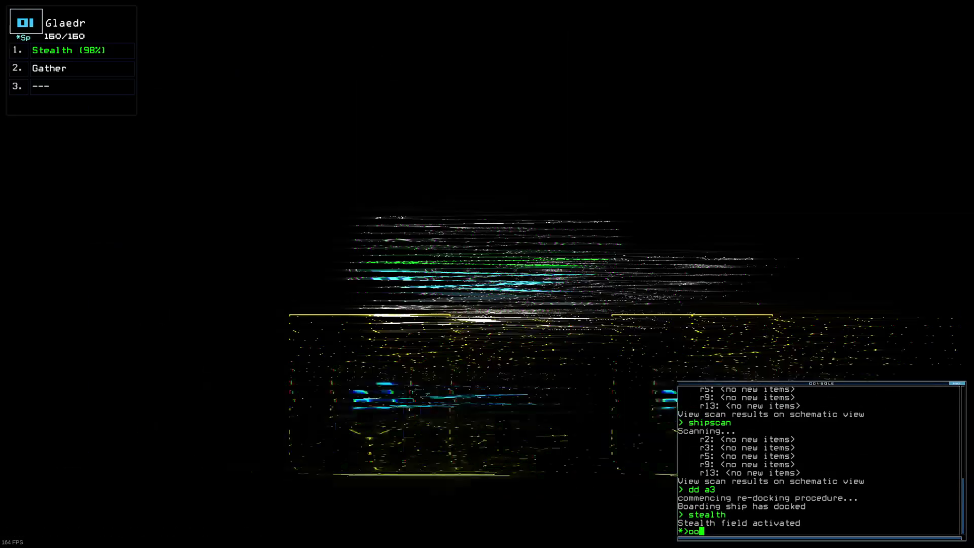
{"action": "type", "text": "ste"}
{"action": "key", "text": "Return"}
{"action": "type", "text": "stealth"}
{"action": "key", "text": "Return"}
{"action": "key", "text": "space"}
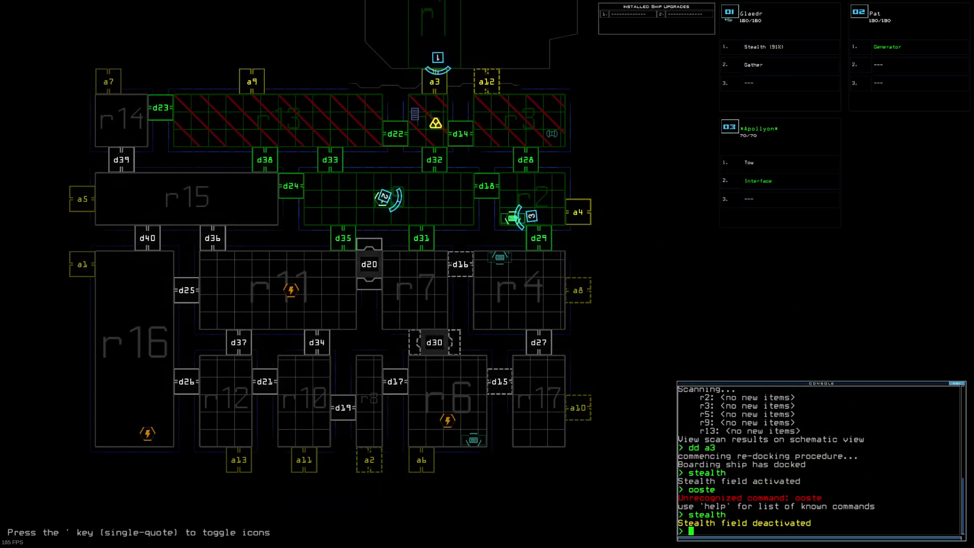
{"action": "type", "text": "gather list"}
List gathered scrap totals, watch drone 1's camera, then re-dock at airlock a12.
{"action": "key", "text": "Return"}
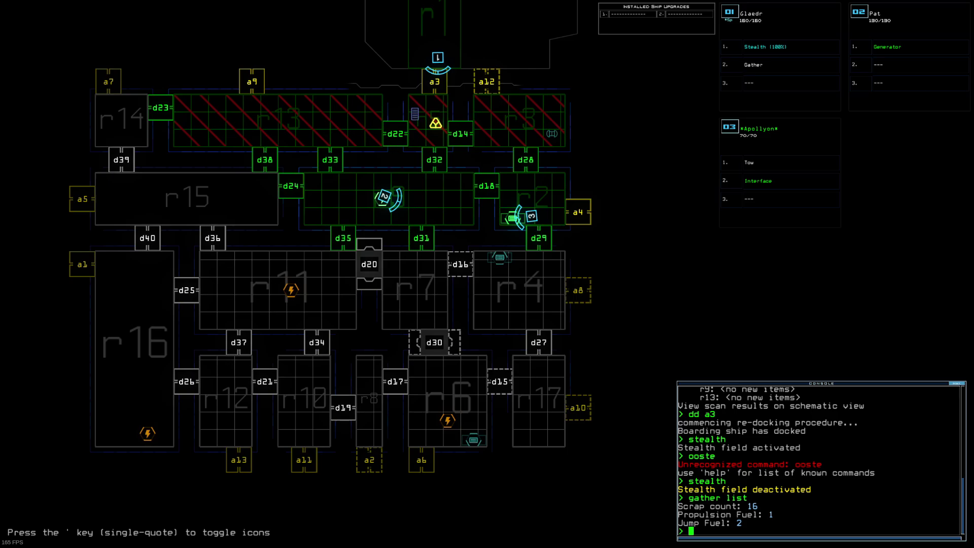
{"action": "key", "text": "space"}
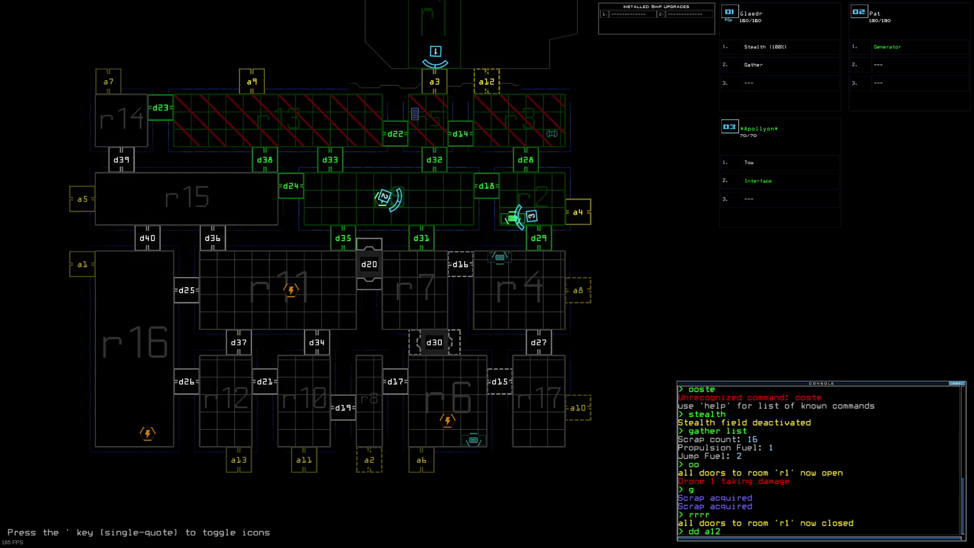
{"action": "key", "text": "Return"}
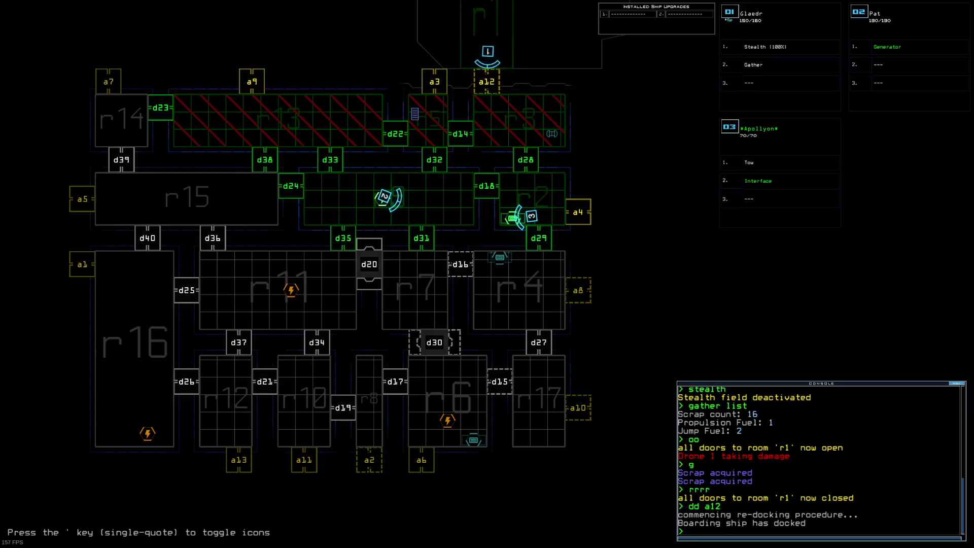
{"action": "type", "text": "shipscan"}
Run a ship scan and turn on drone 1's stealth field from its camera view.
{"action": "key", "text": "Tab"}
{"action": "key", "text": "Return"}
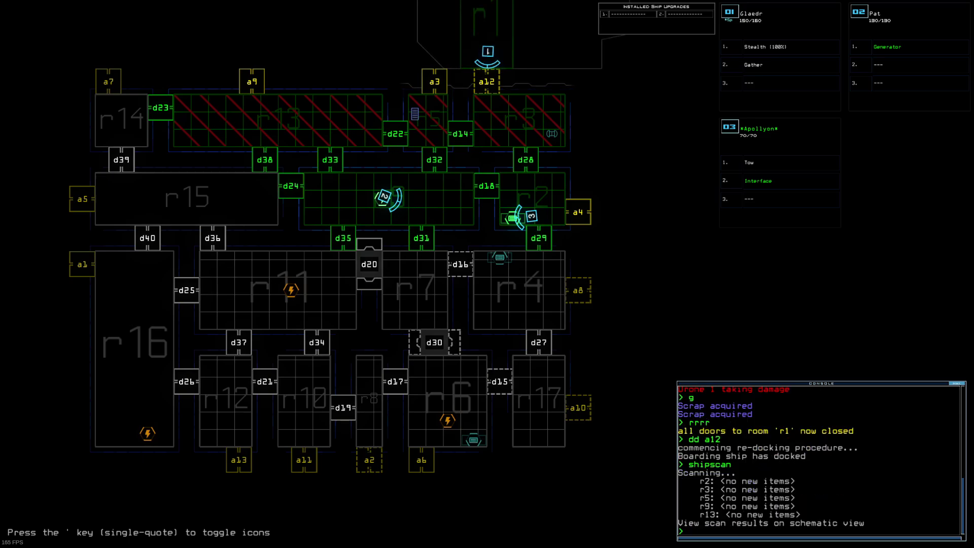
{"action": "key", "text": "space"}
{"action": "type", "text": "1"}
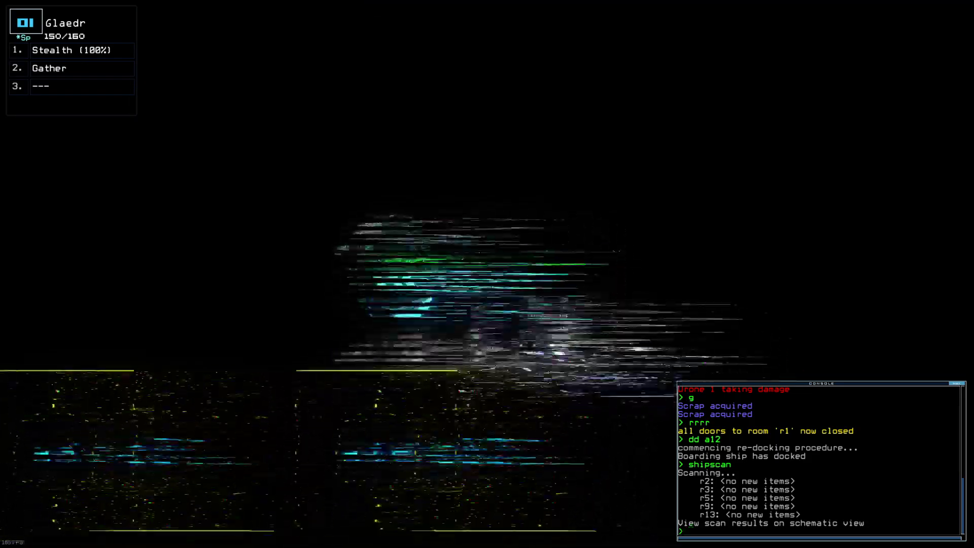
{"action": "type", "text": "stealth"}
{"action": "key", "text": "Return"}
{"action": "key", "text": "space"}
{"action": "key", "text": "space"}
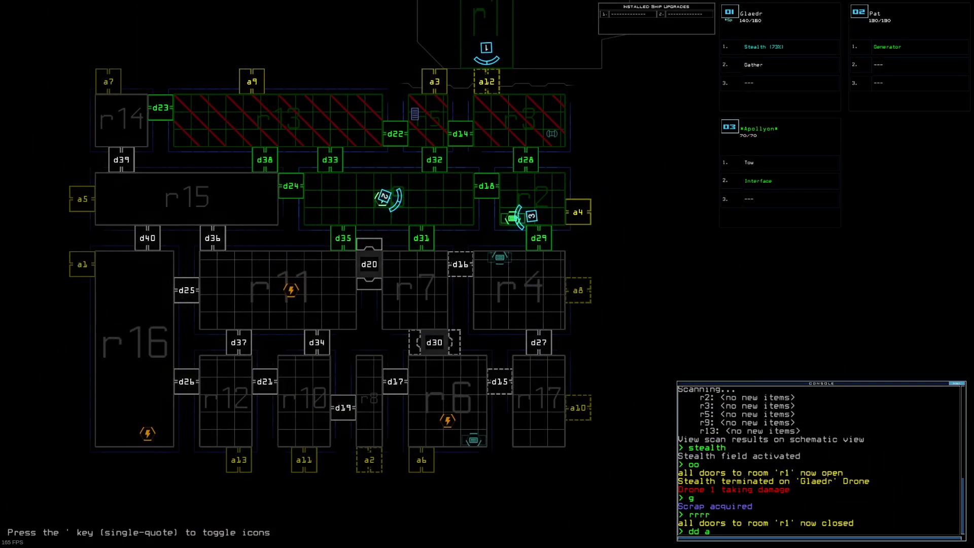
{"action": "type", "text": "4"}
Seal room r1, re-dock at airlock a4, and close door d18.
{"action": "key", "text": "Return"}
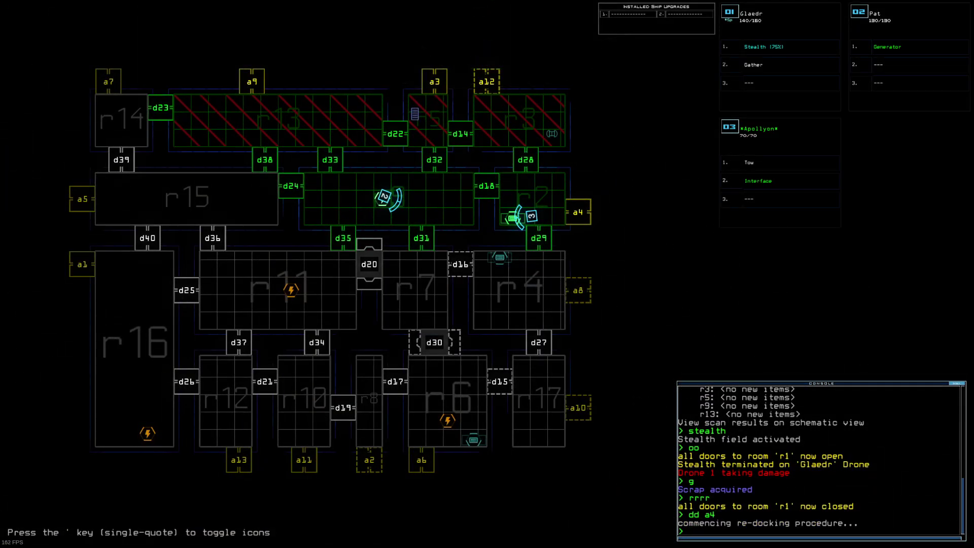
{"action": "type", "text": "d18"}
{"action": "key", "text": "Return"}
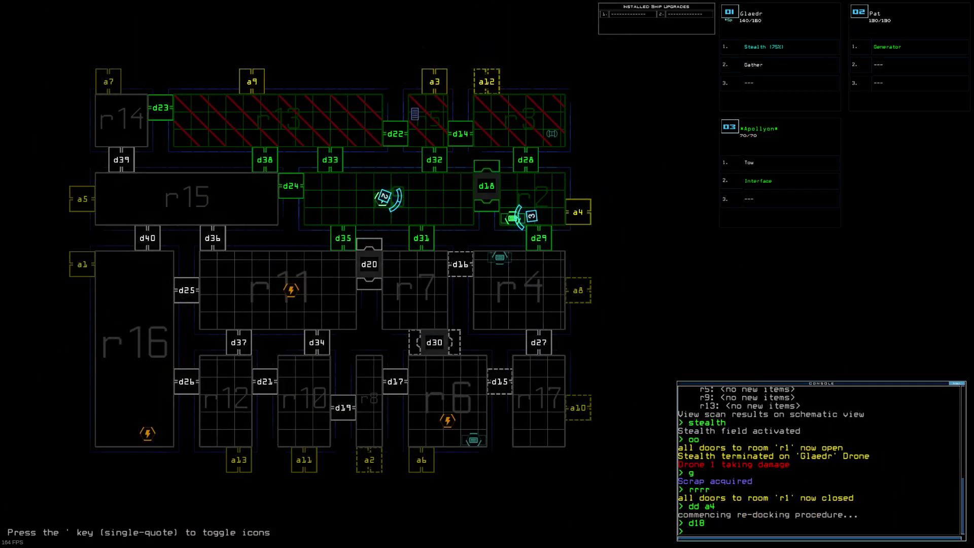
{"action": "type", "text": "tt"}
{"action": "key", "text": "BackSpace"}
{"action": "key", "text": "BackSpace"}
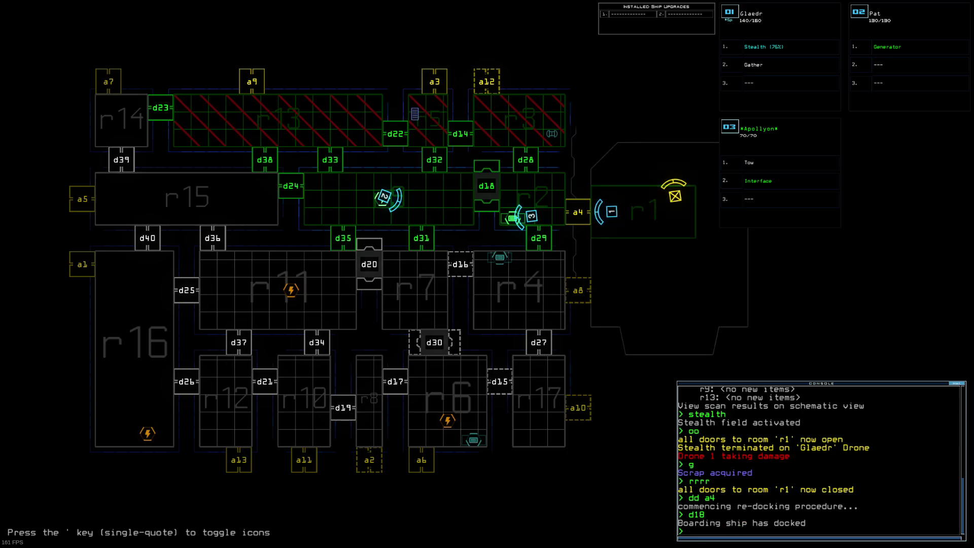
{"action": "type", "text": "gather list"}
Check the 19 scrap total, hide map icons, and stop towing to end the mission.
{"action": "key", "text": "Return"}
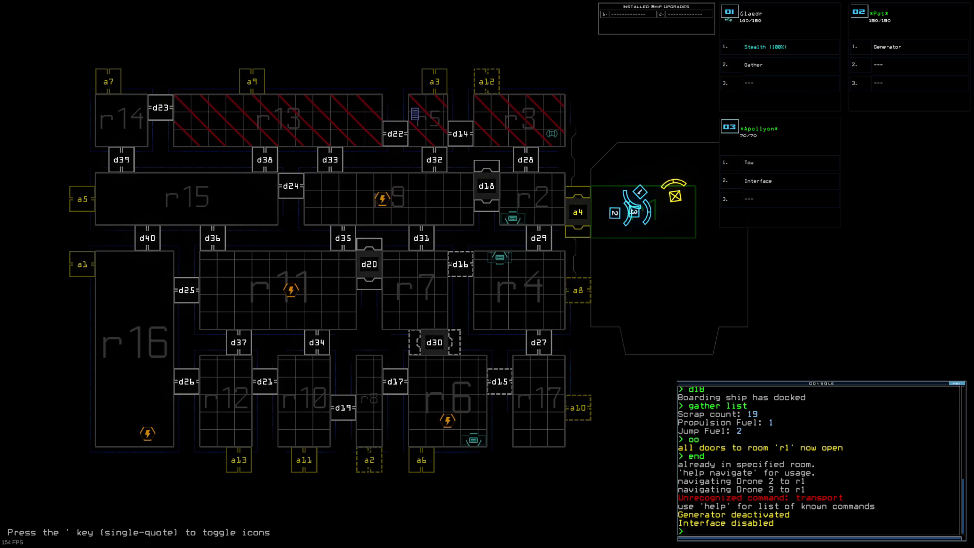
{"action": "key", "text": "apostrophe"}
{"action": "key", "text": "apostrophe"}
{"action": "type", "text": "e"}
{"action": "key", "text": "Return"}
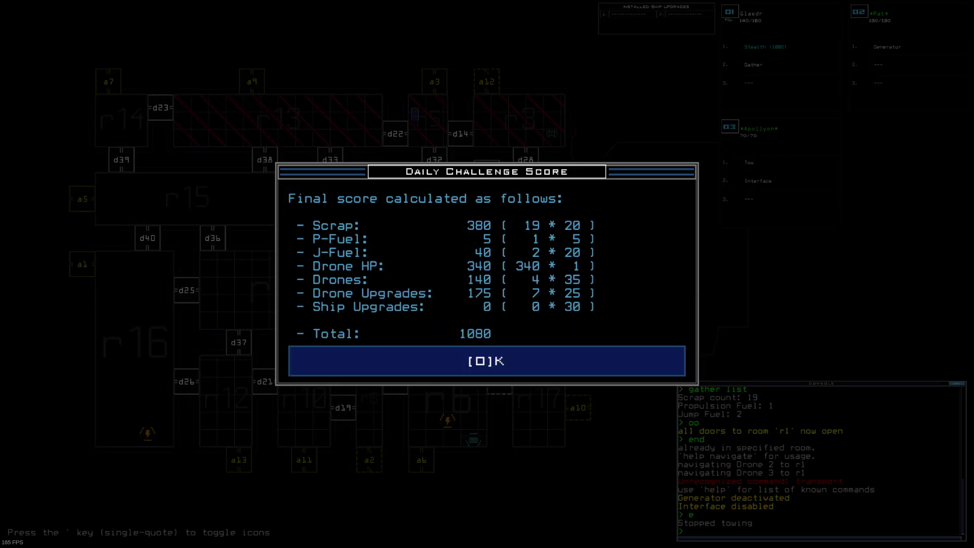
Close the 1080-point score summary to show the Modded Daily leaderboard at 4th.
{"action": "key", "text": "Return"}
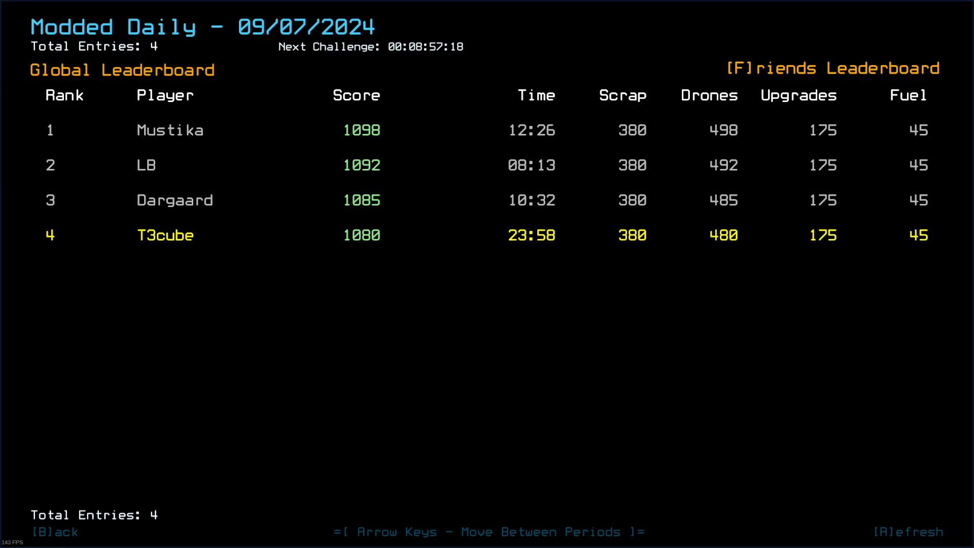